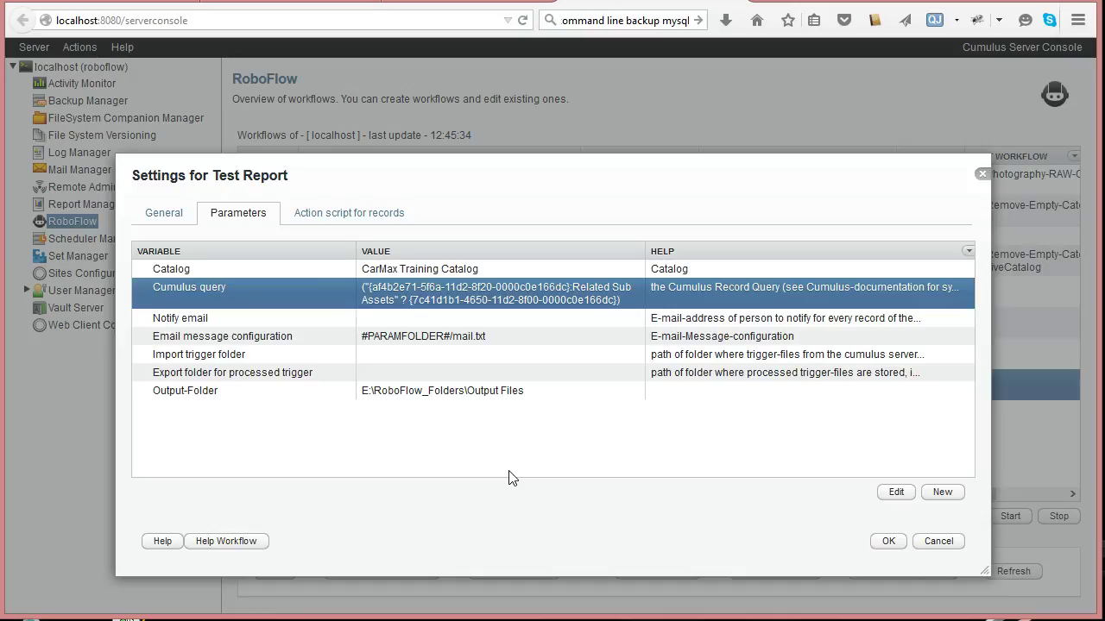
Step: Check the Output-Folder parameter of the Test Report workflow, and inspect the first-item condition in its action script for records
click(521, 251)
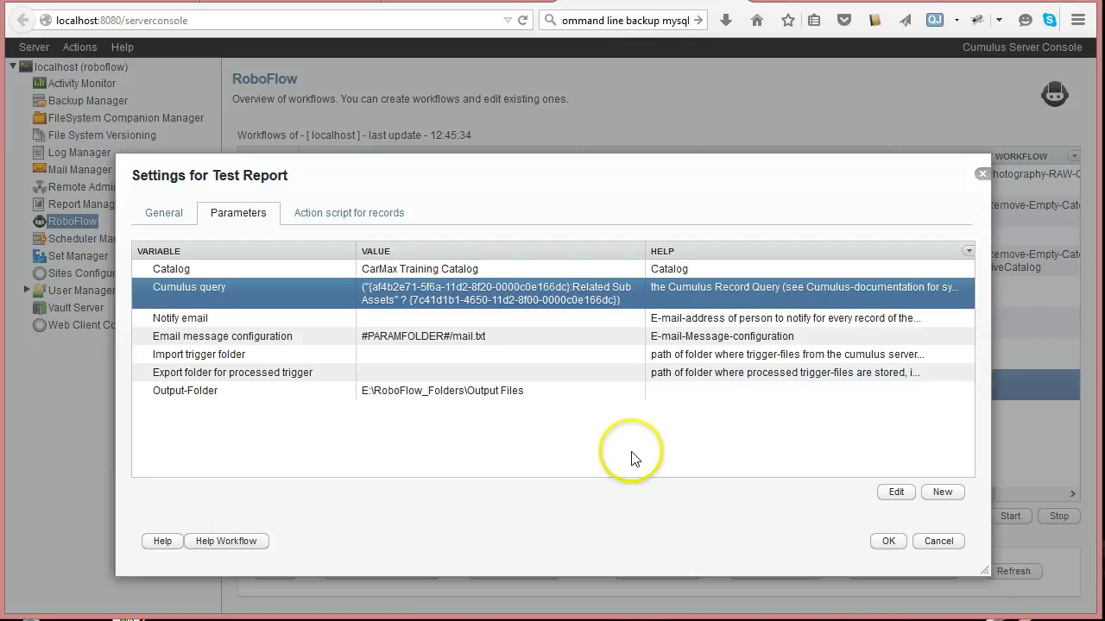
click(188, 394)
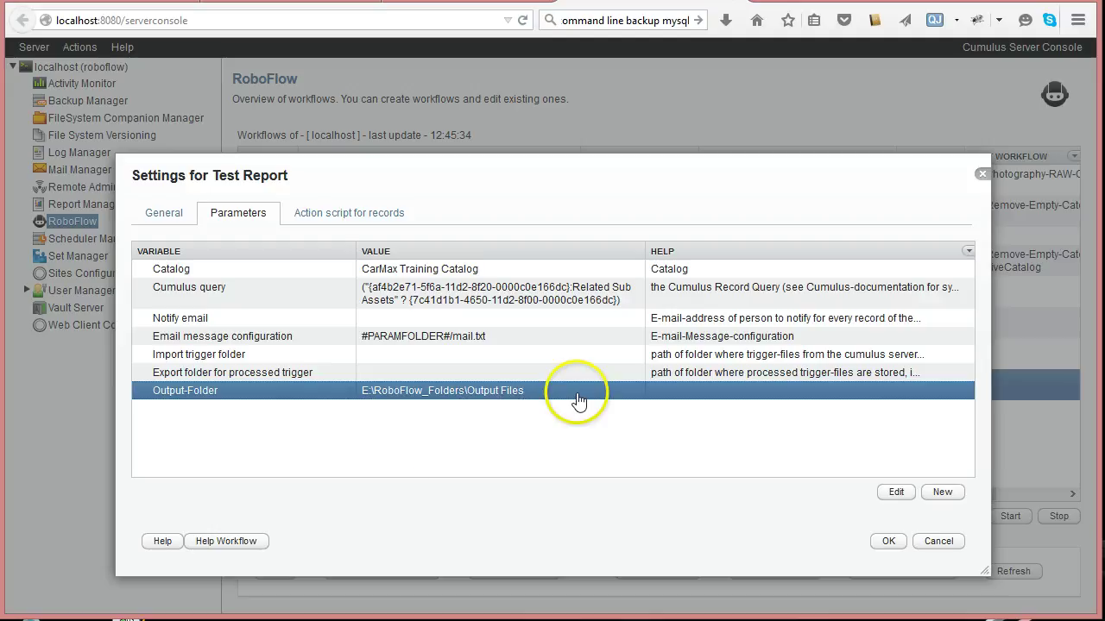
click(336, 222)
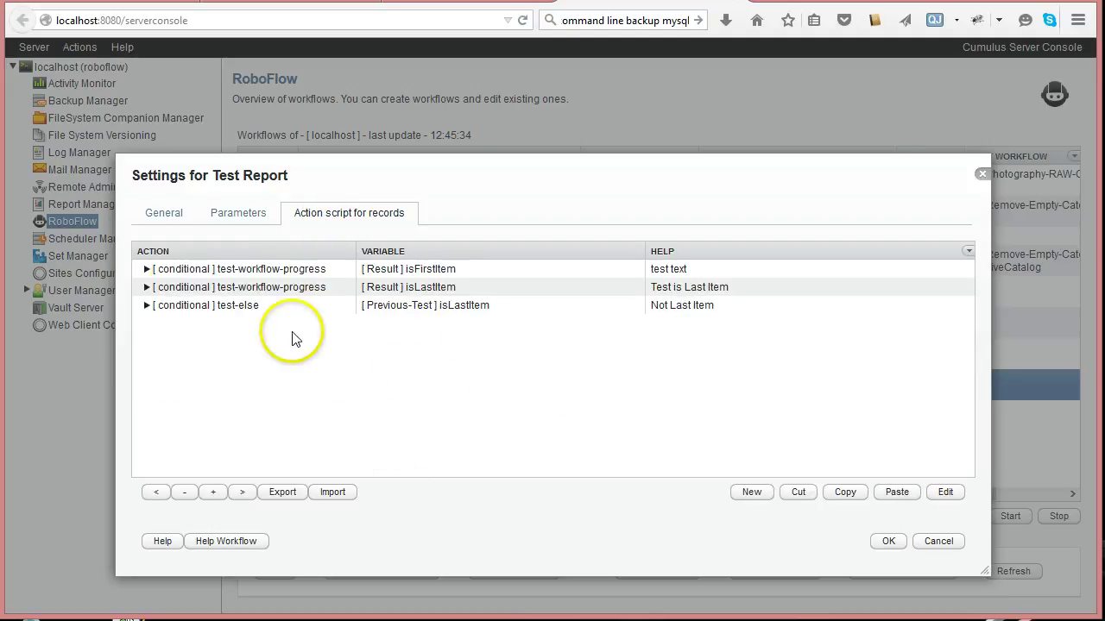
click(147, 270)
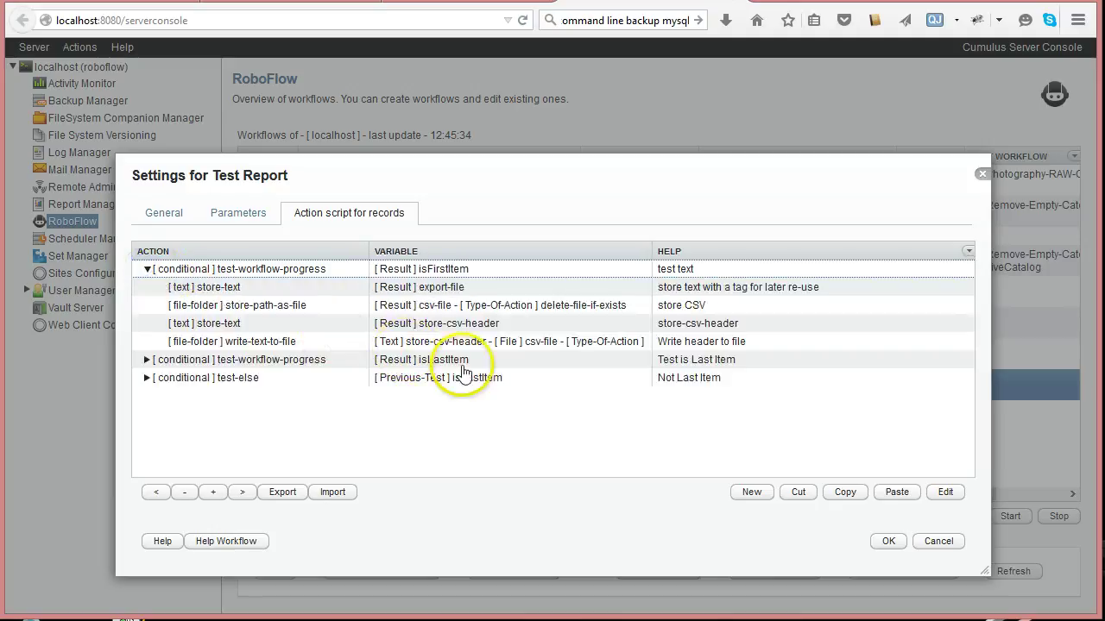
click(319, 273)
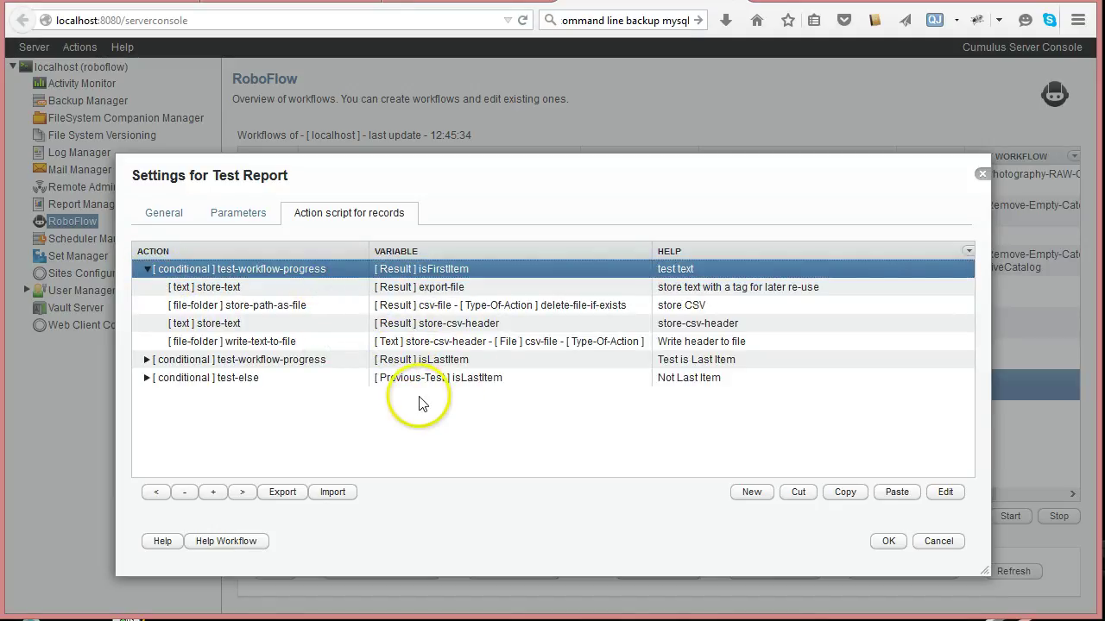
double_click(409, 274)
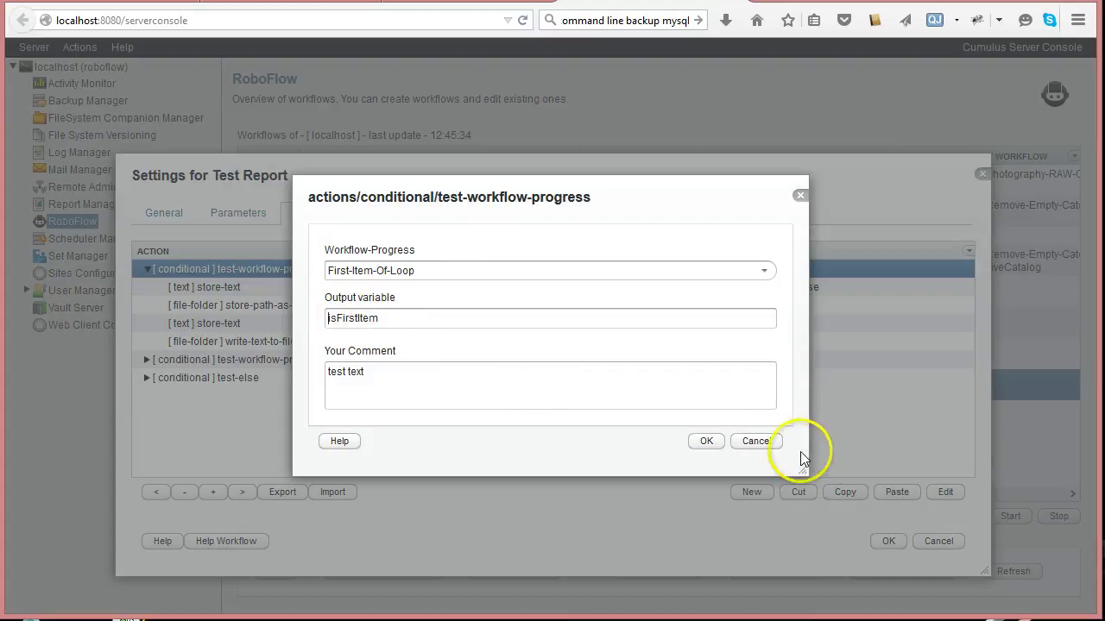
click(758, 443)
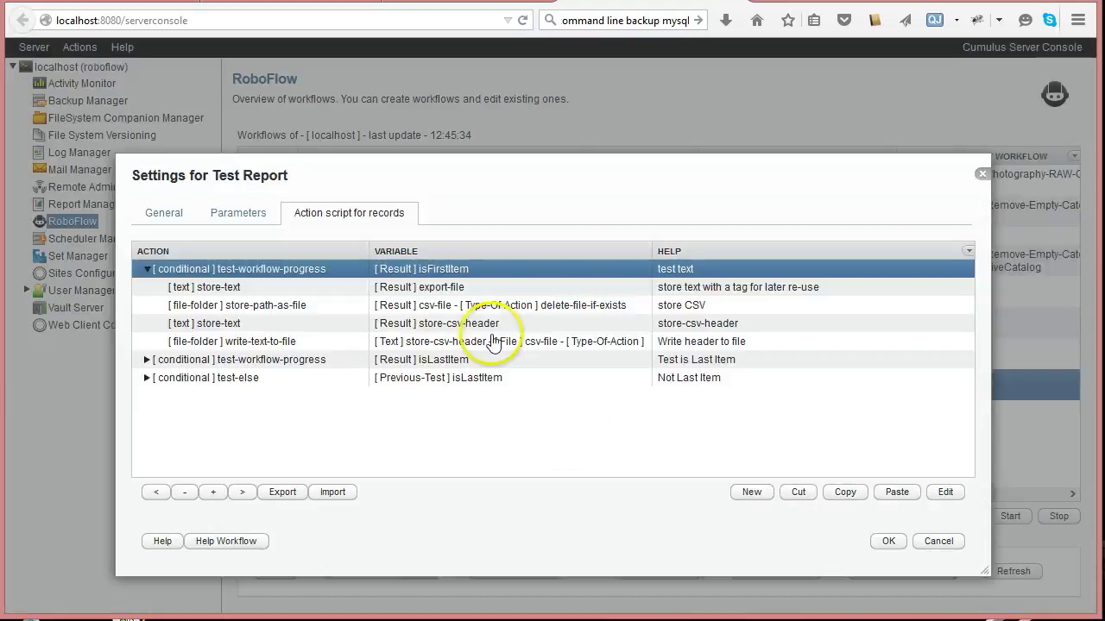
Step: Examine the settings of the export-file store-text action and the csv-file store-path-as-file action under the first-item condition
double_click(296, 305)
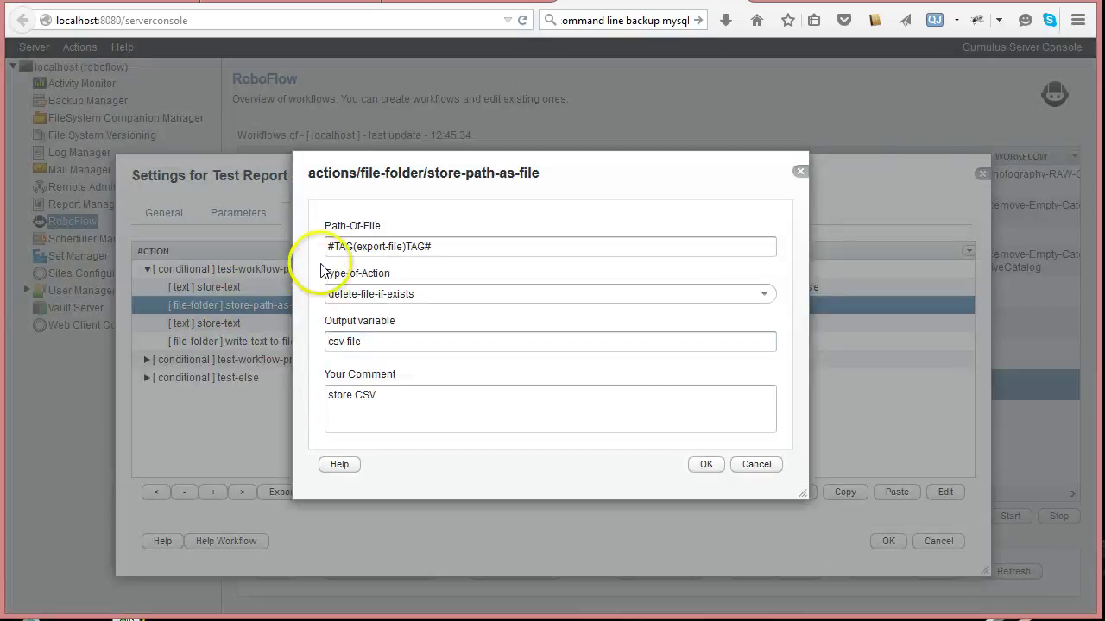
click(766, 467)
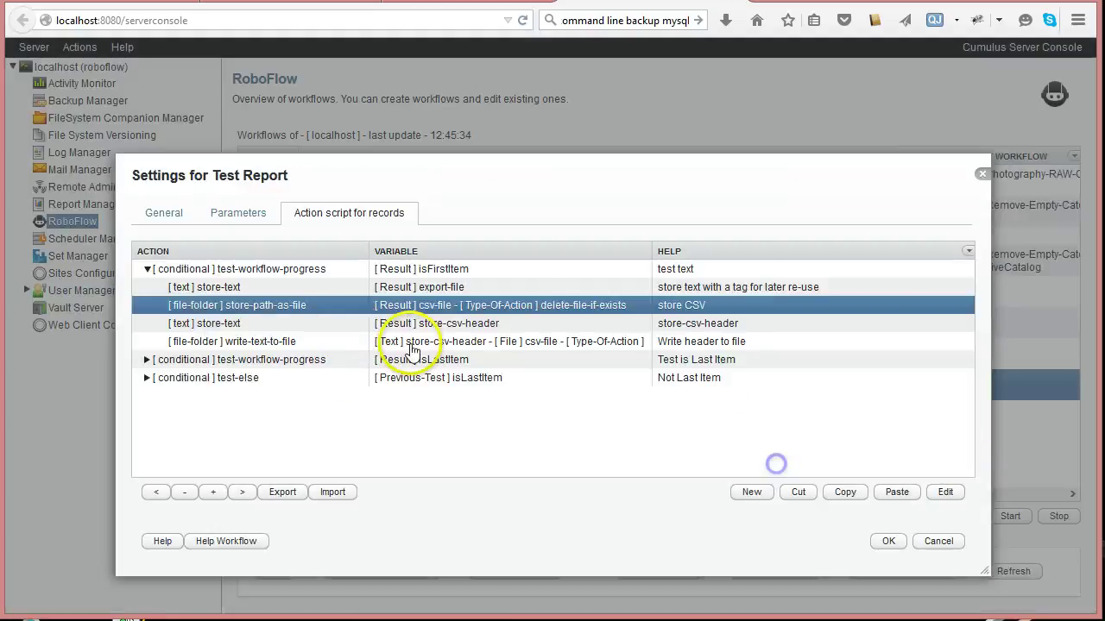
click(309, 294)
double_click(309, 291)
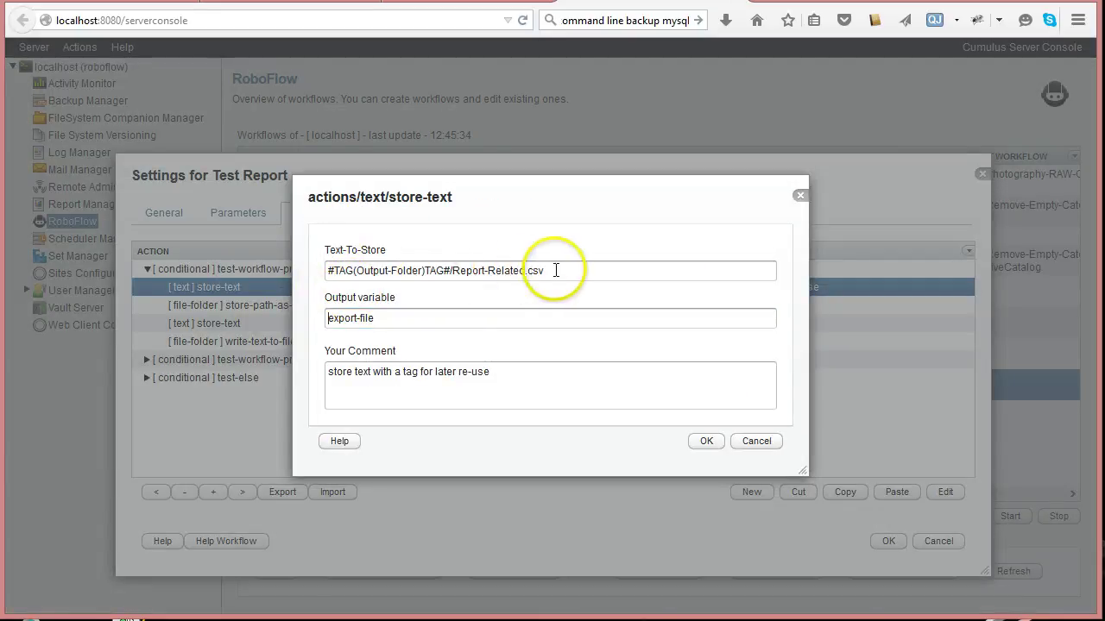
drag(557, 270, 299, 263)
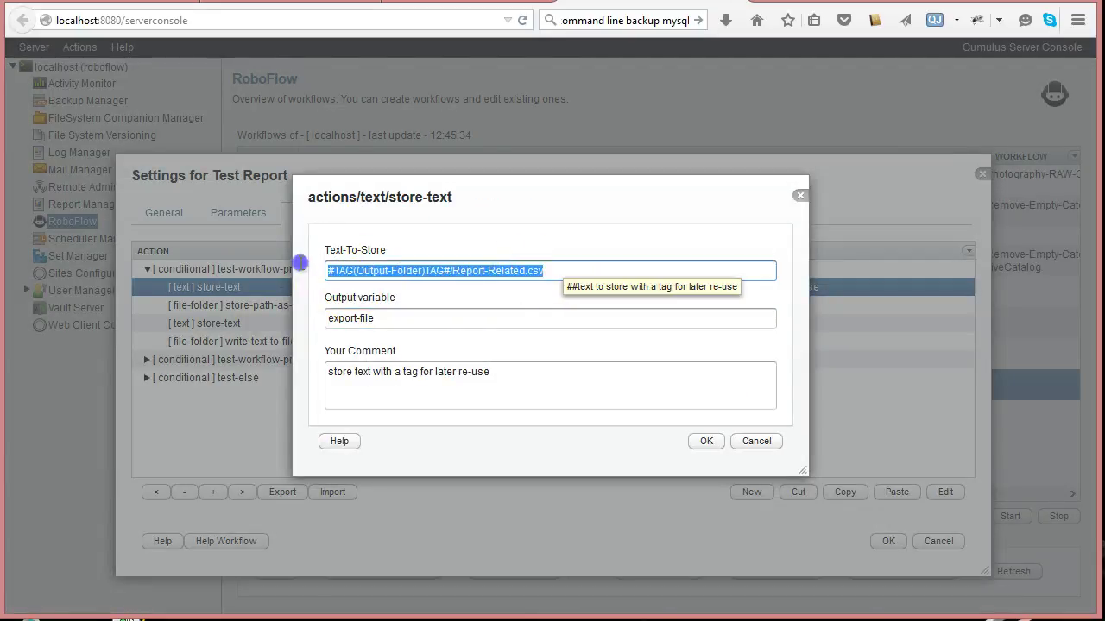
click(753, 441)
double_click(259, 307)
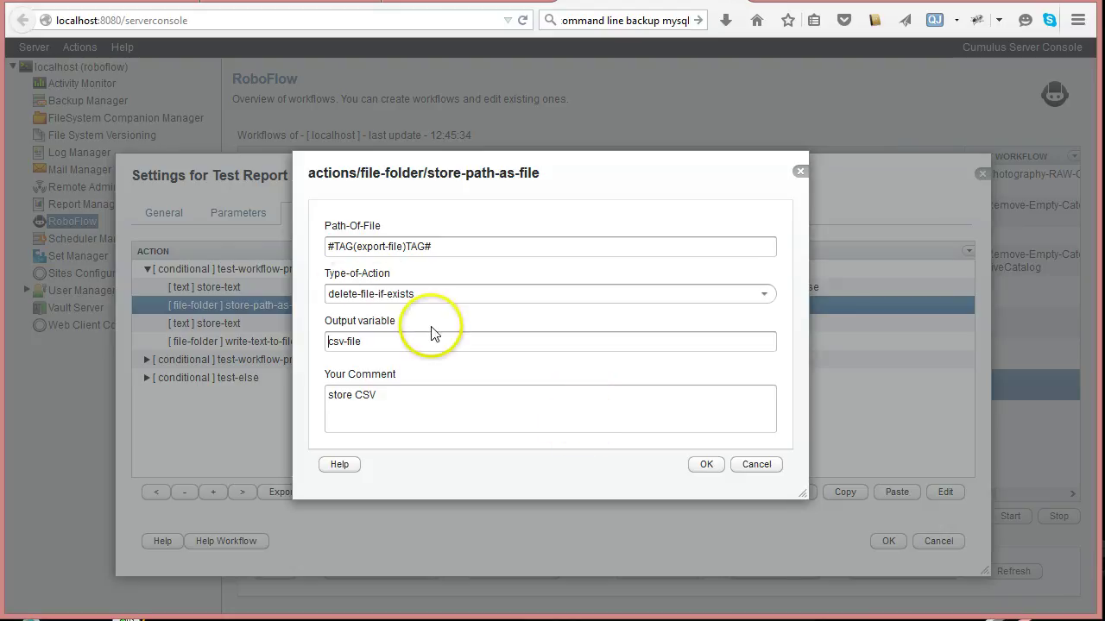
click(754, 462)
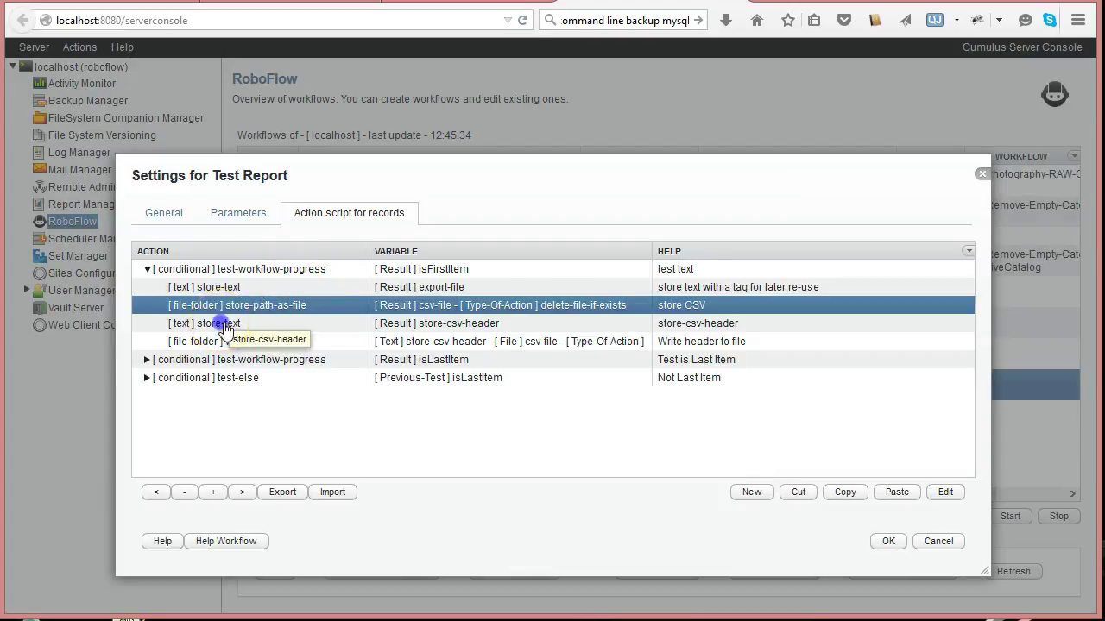
Step: Examine the settings of the store-csv-header text action and the write-text-to-file action that writes the header
click(277, 328)
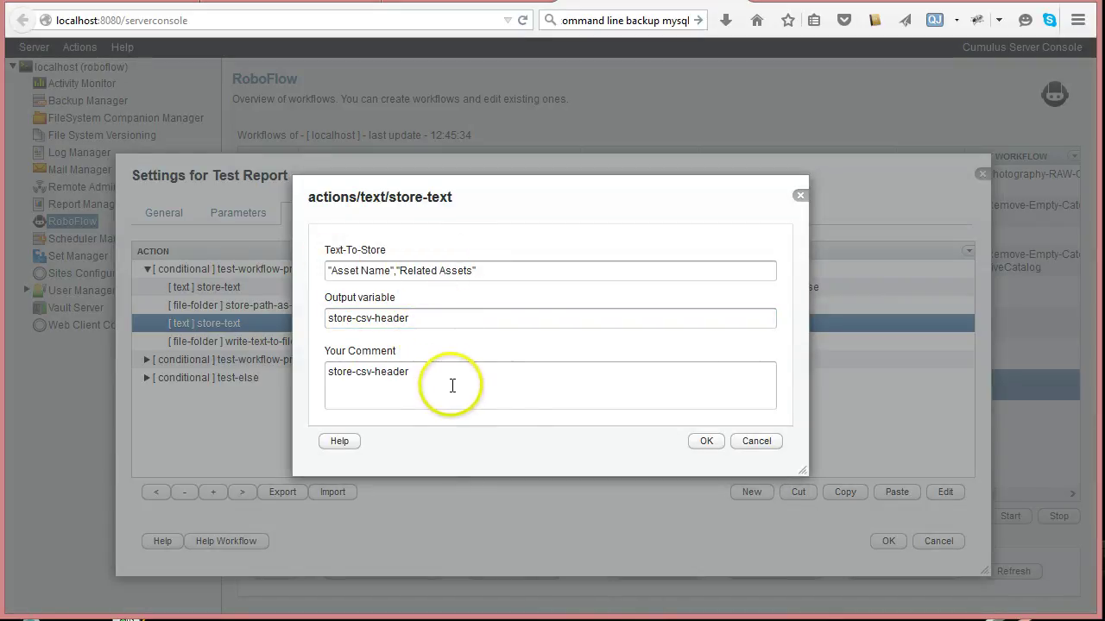
click(753, 442)
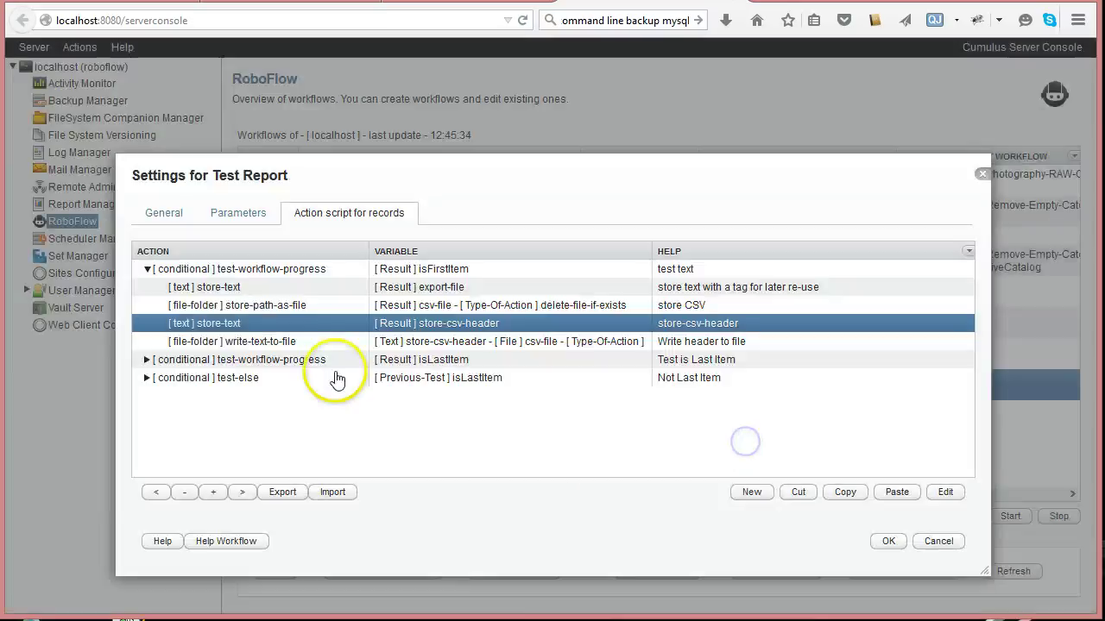
click(263, 344)
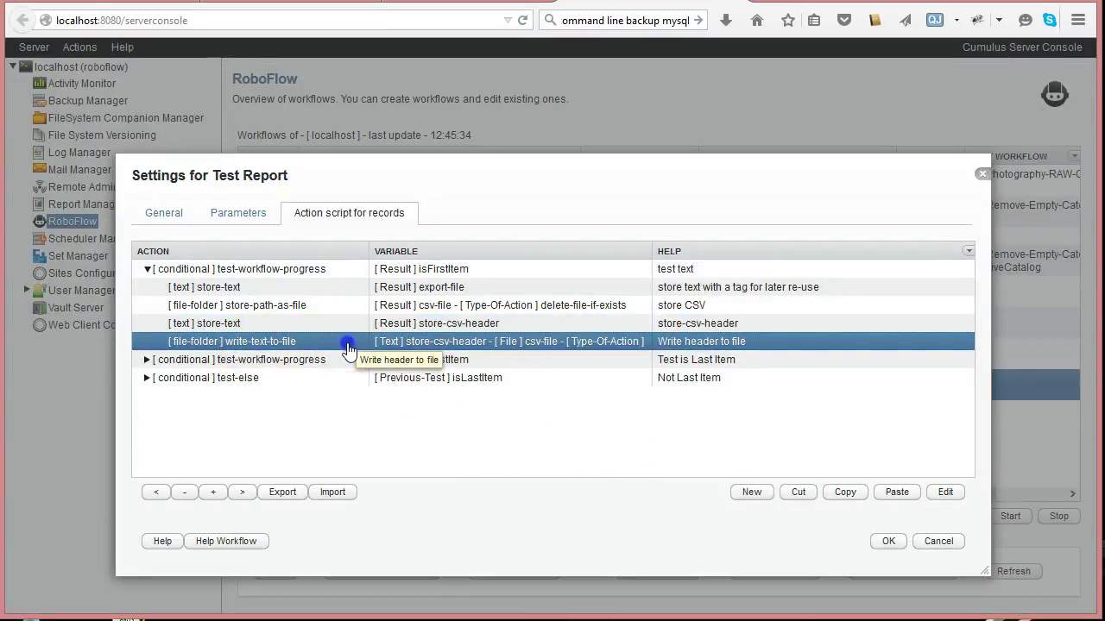
double_click(383, 345)
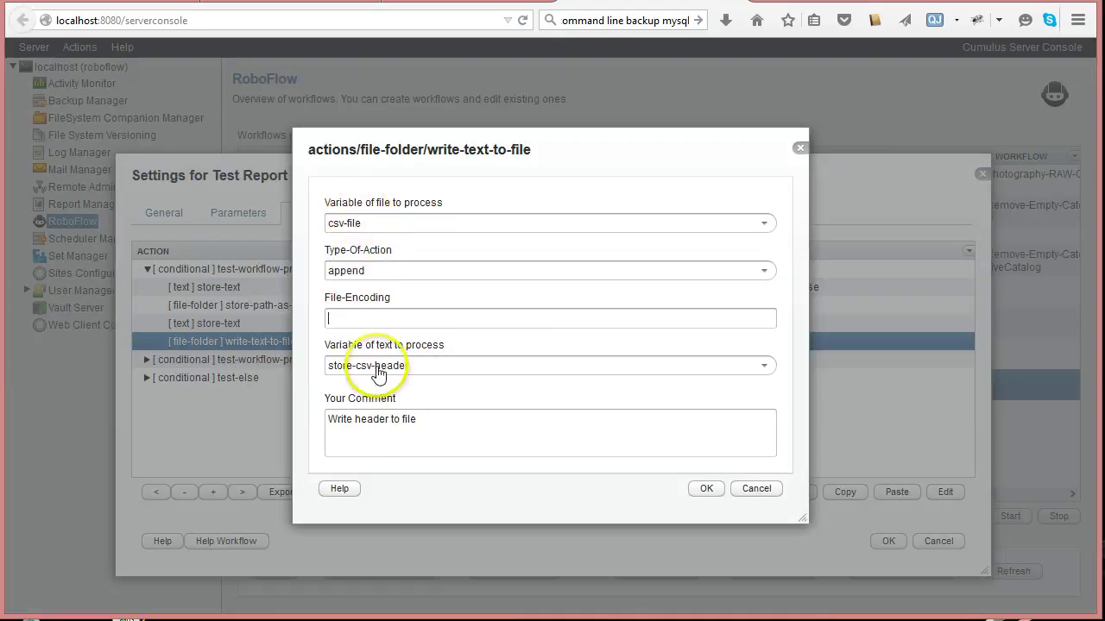
click(749, 488)
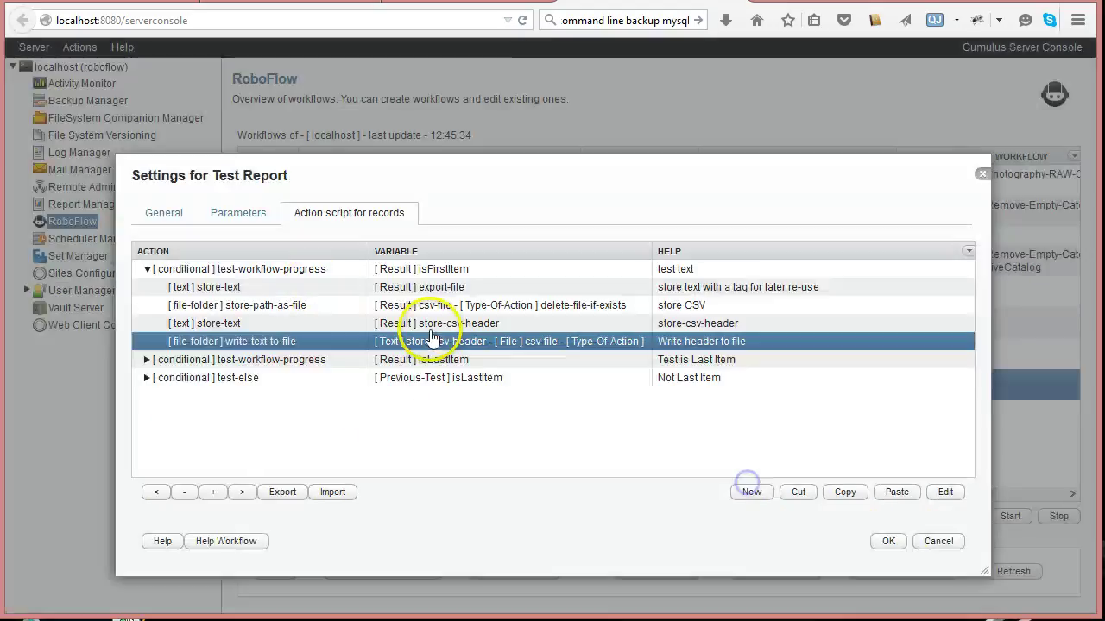
Step: Append #CRLF# to the stored text of the store-csv-header action, making it "Asset Name","Related Assets"#CRLF#
double_click(229, 322)
click(504, 274)
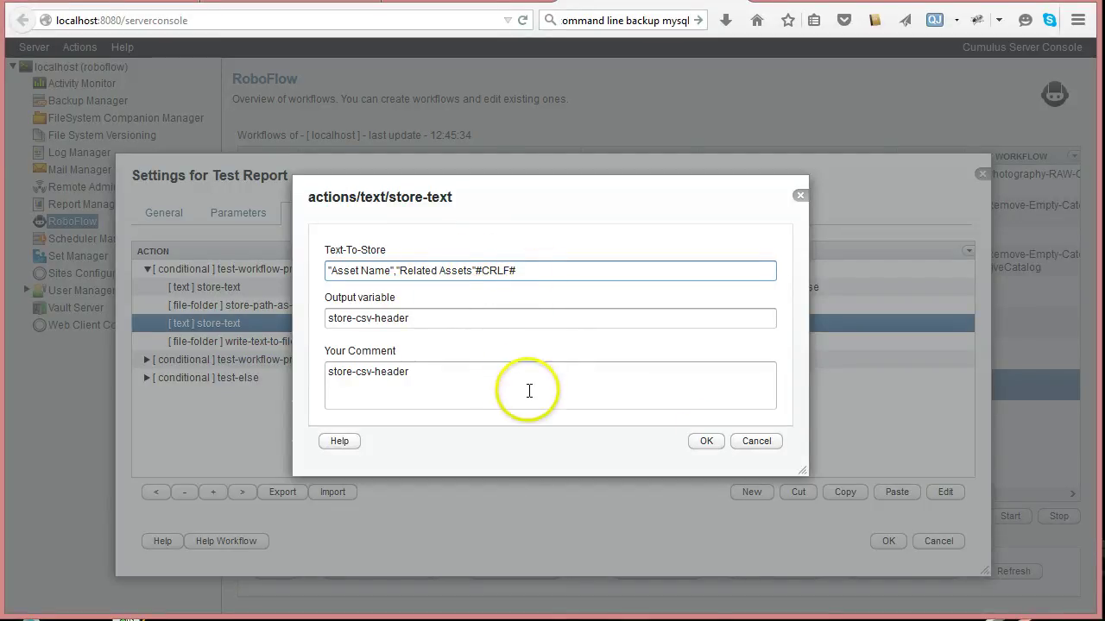
click(706, 444)
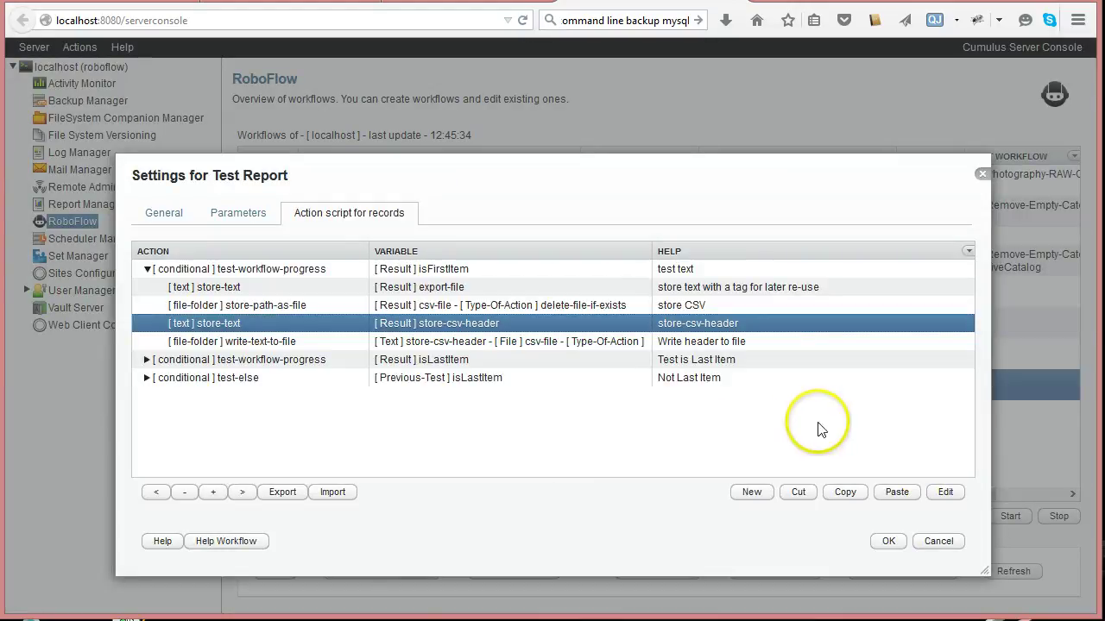
Step: Recheck the write-text-to-file action for the CSV header and collapse the first-item condition
click(470, 347)
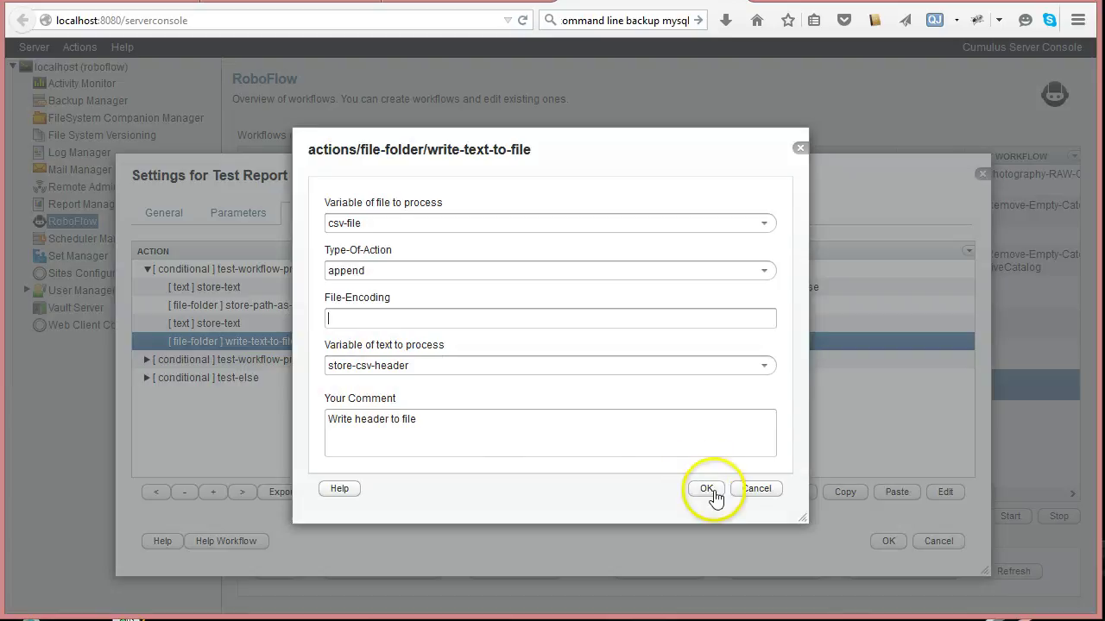
click(713, 491)
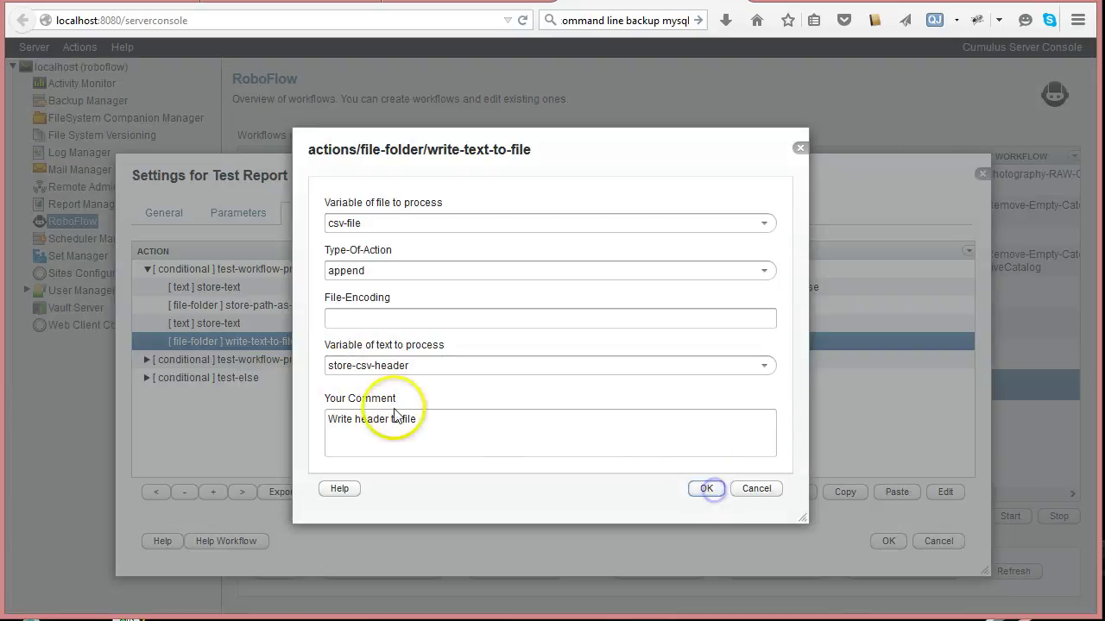
click(146, 269)
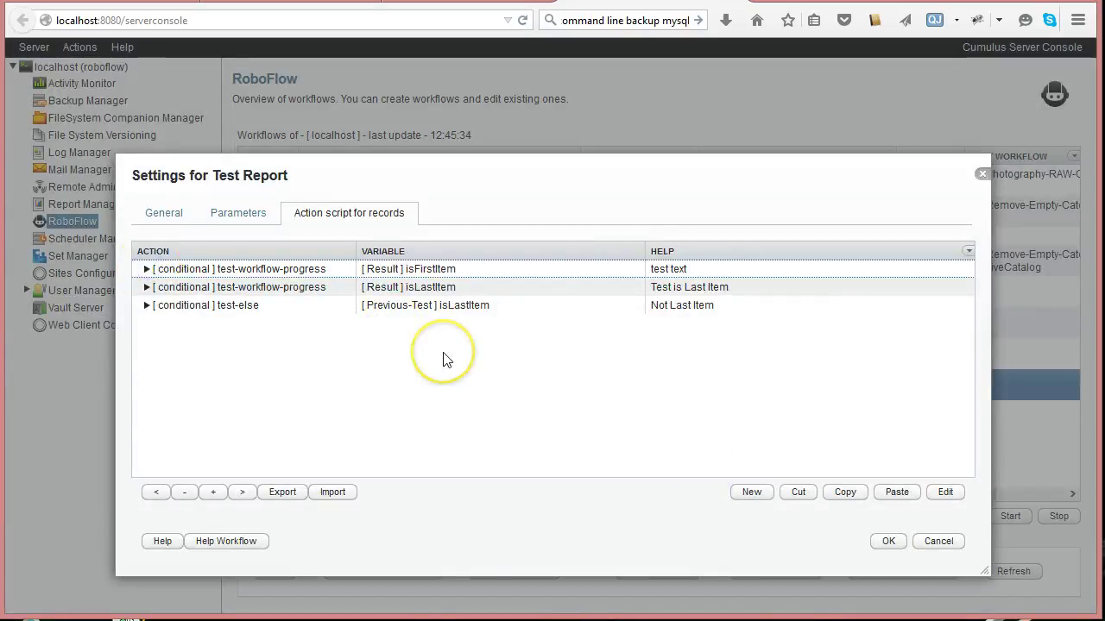
Step: Review the first-item condition and the workflow's parameters, ending back on the action script for records
double_click(308, 274)
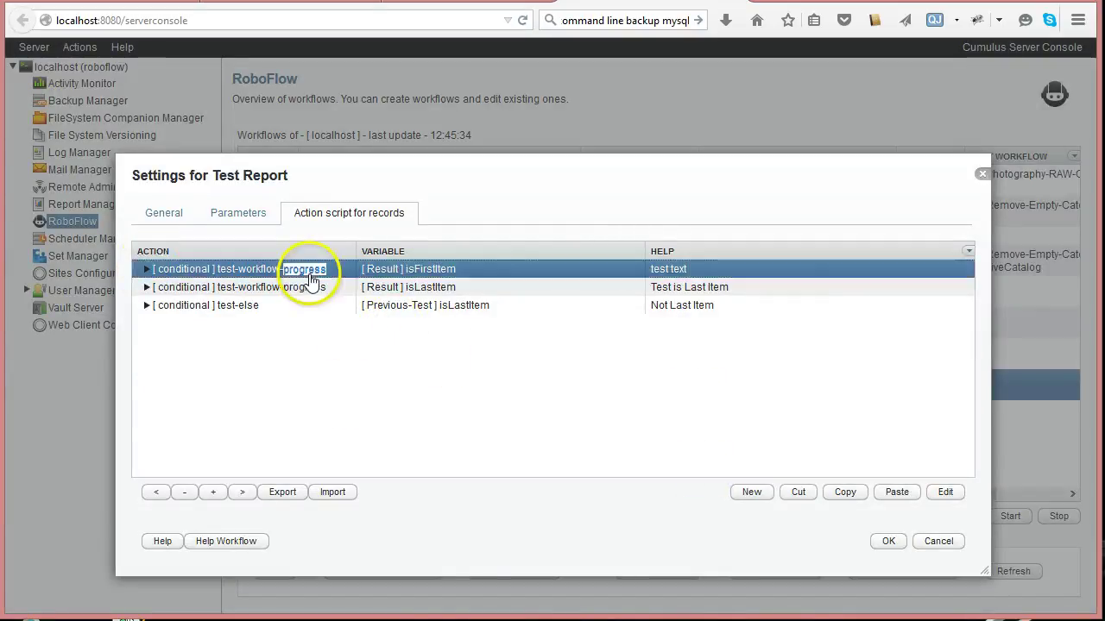
click(745, 442)
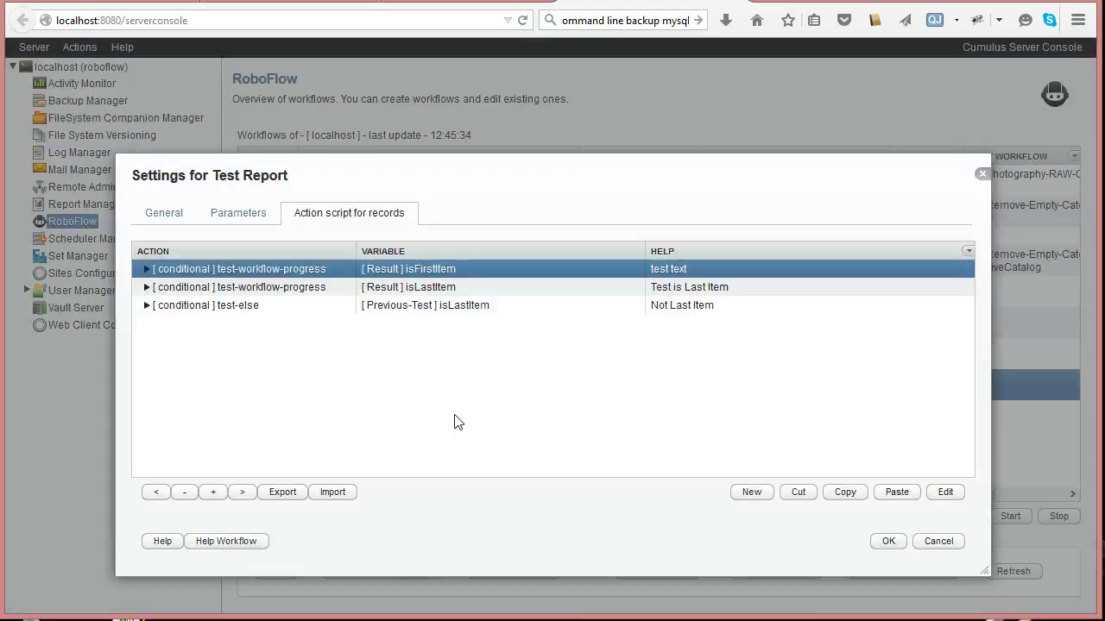
click(248, 214)
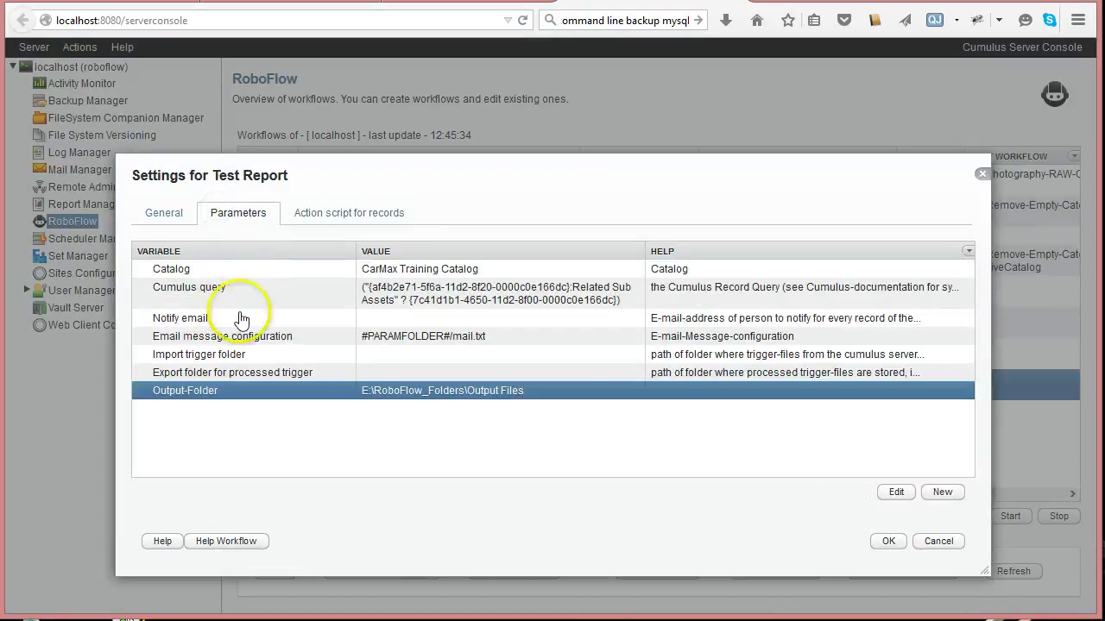
click(319, 222)
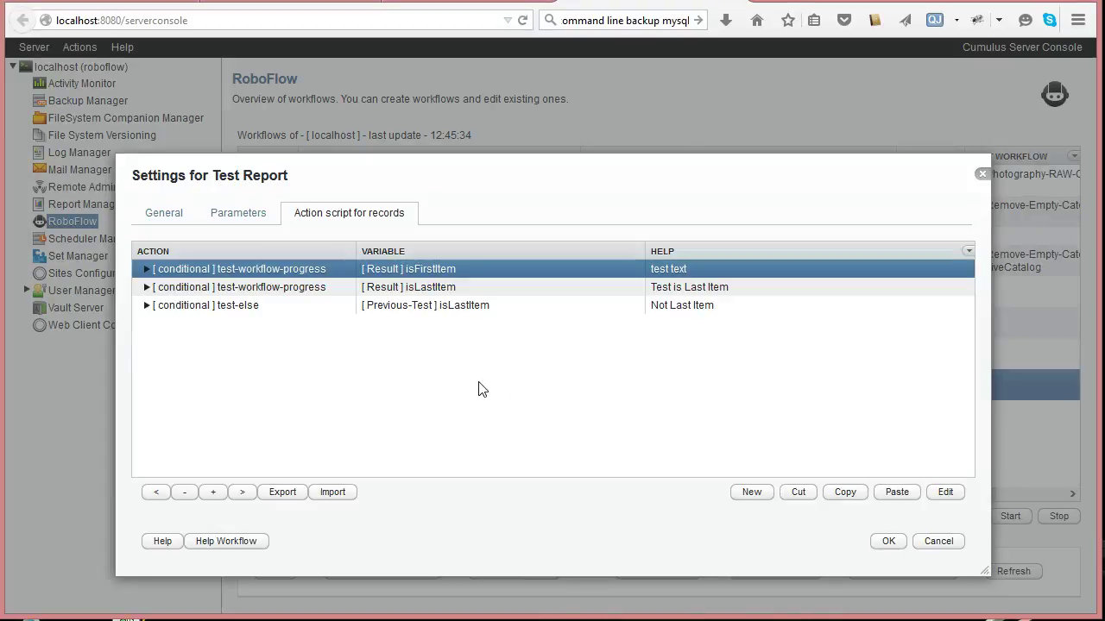
Step: Examine the settings of the test-else, last-item and first-item conditions in the action script
click(398, 287)
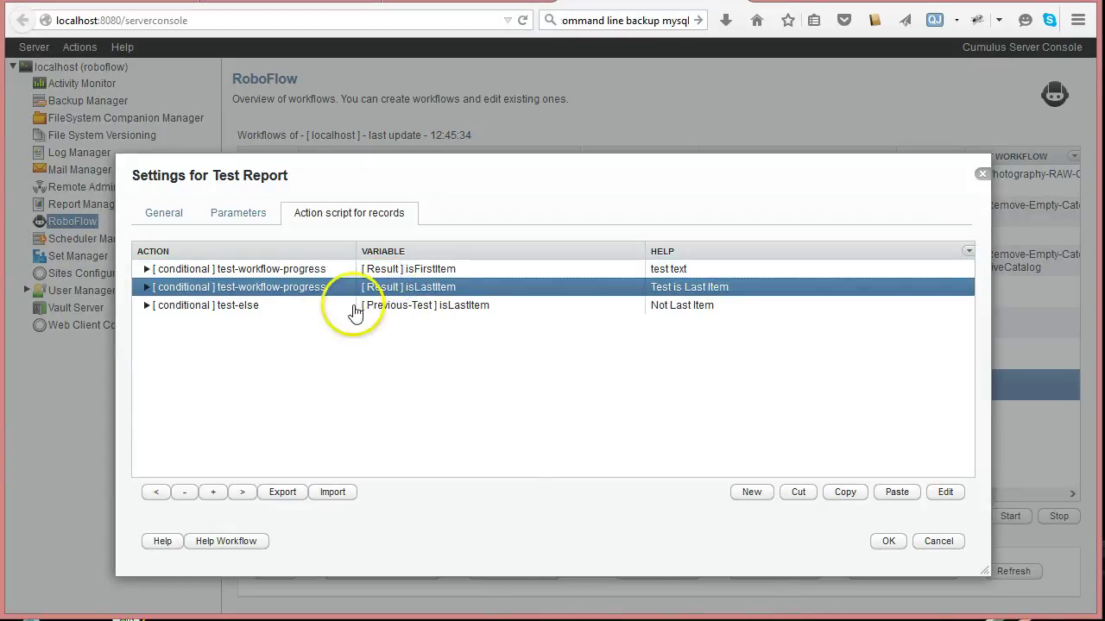
click(146, 290)
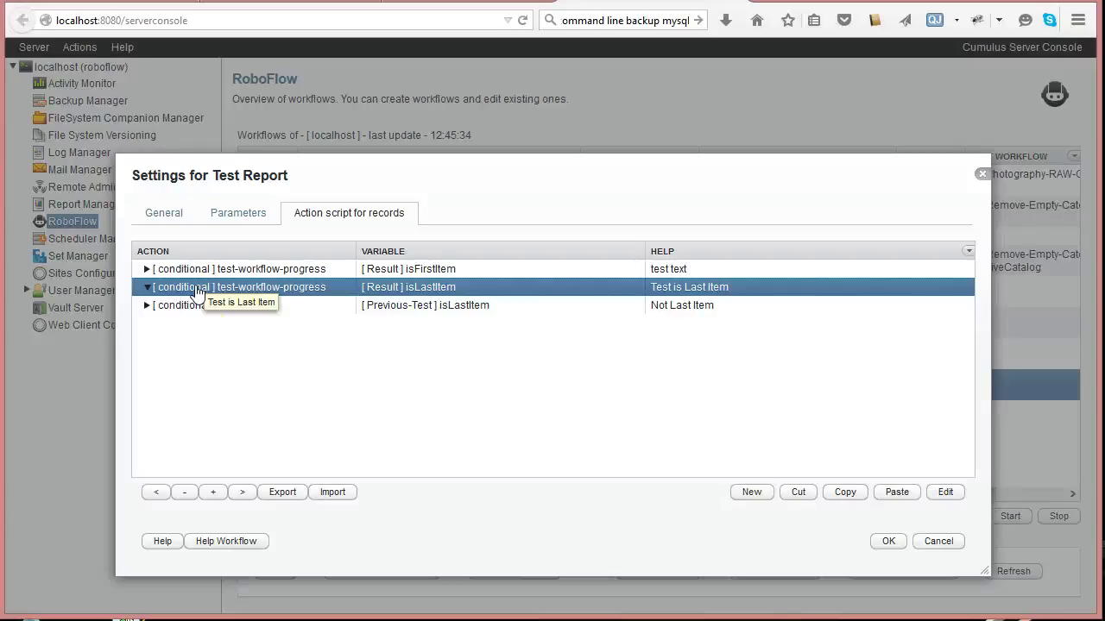
click(154, 307)
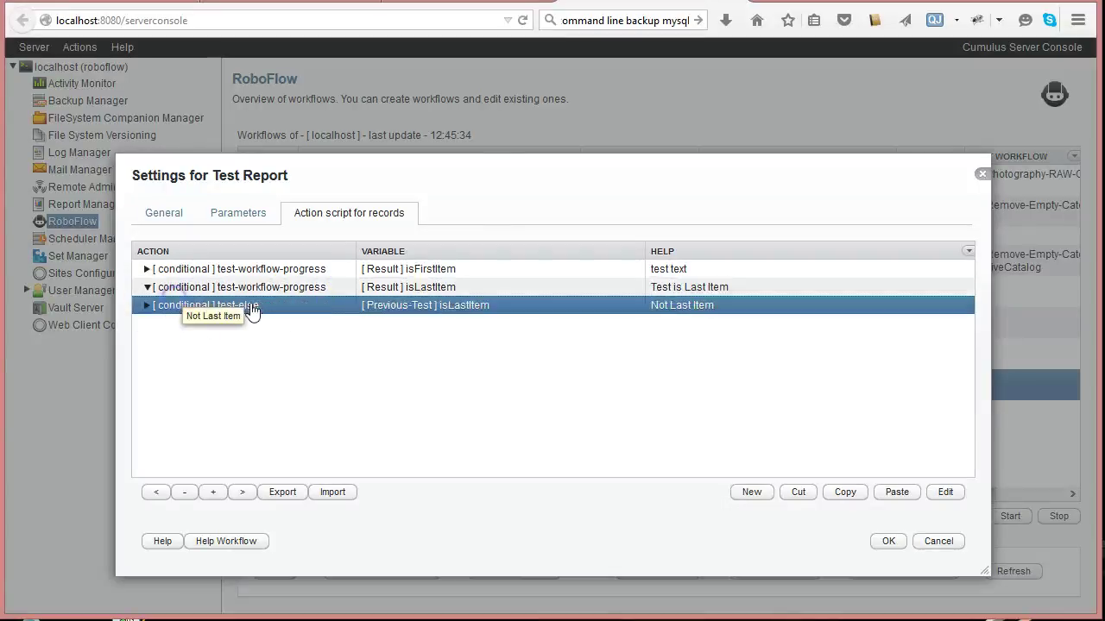
double_click(466, 304)
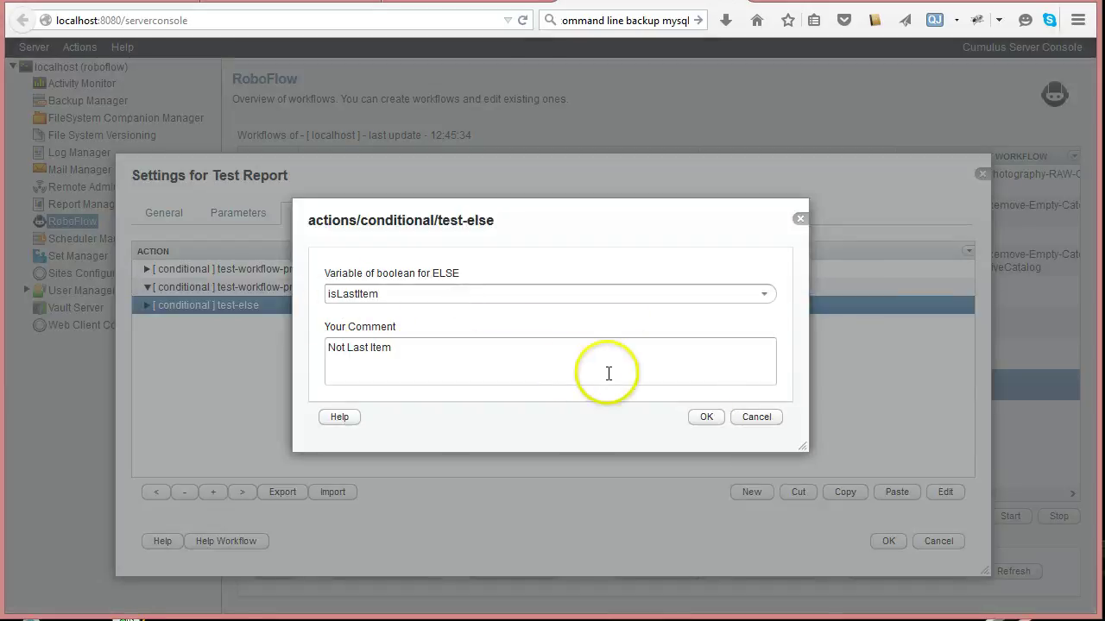
click(758, 416)
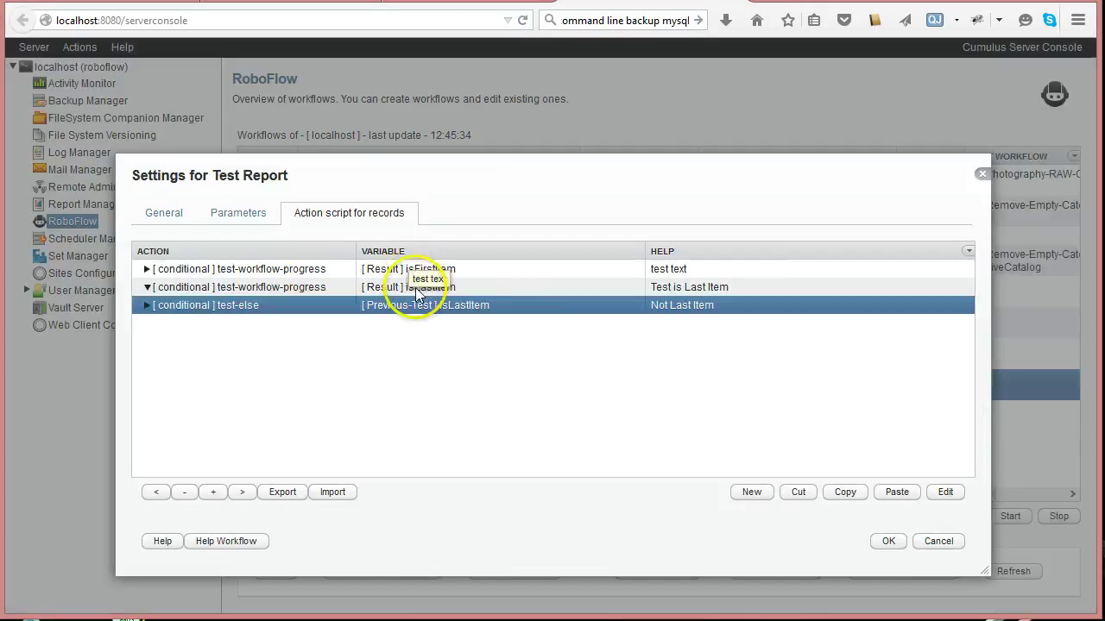
double_click(373, 287)
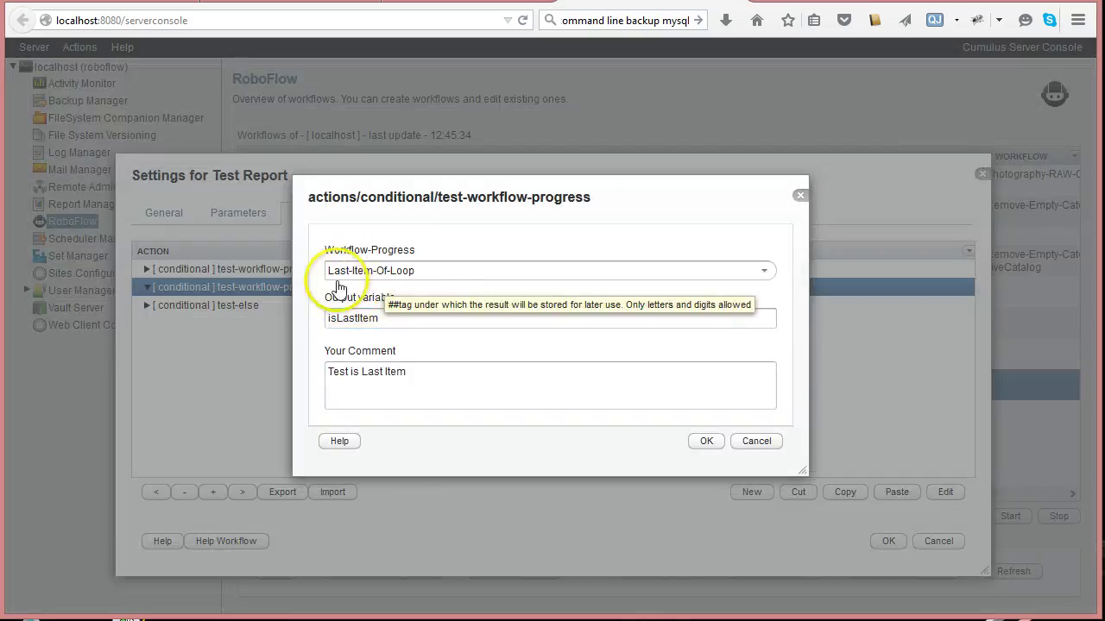
click(756, 441)
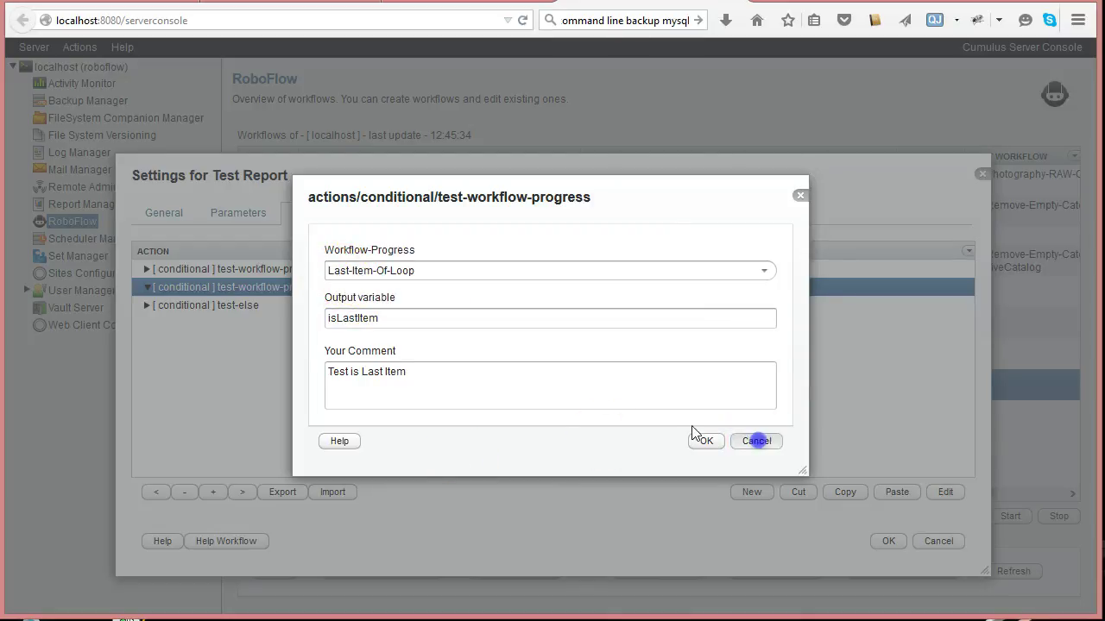
double_click(306, 269)
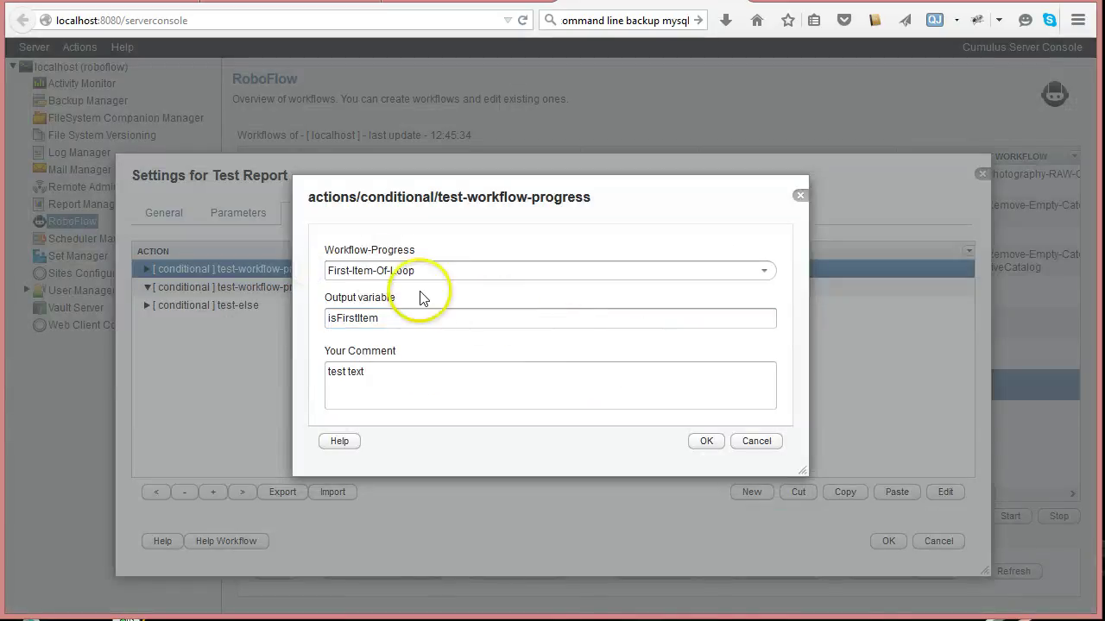
click(749, 442)
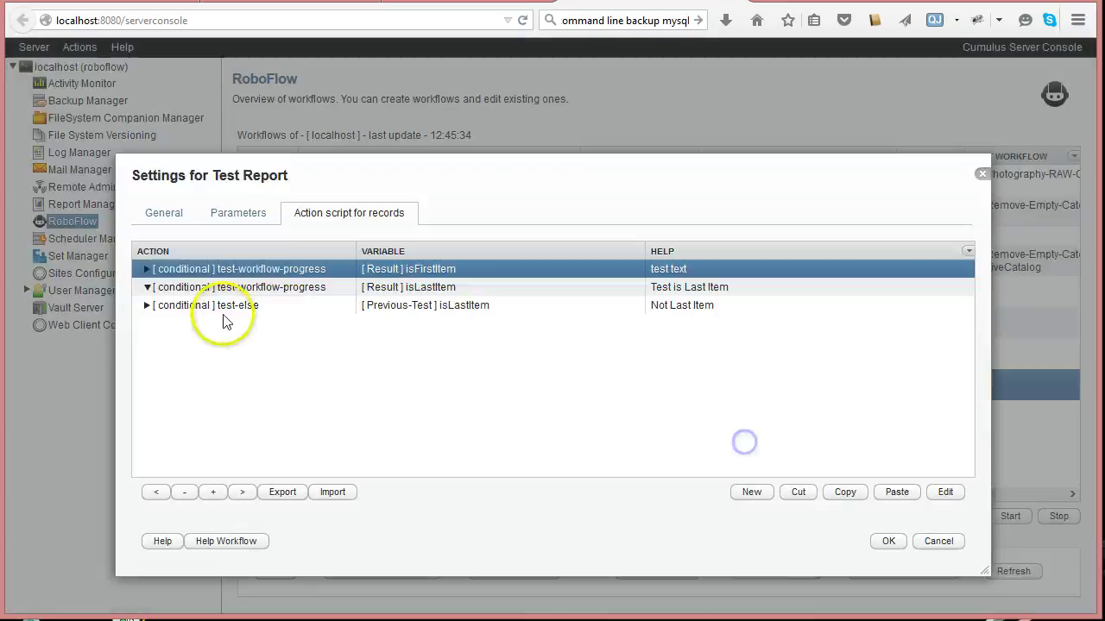
click(227, 288)
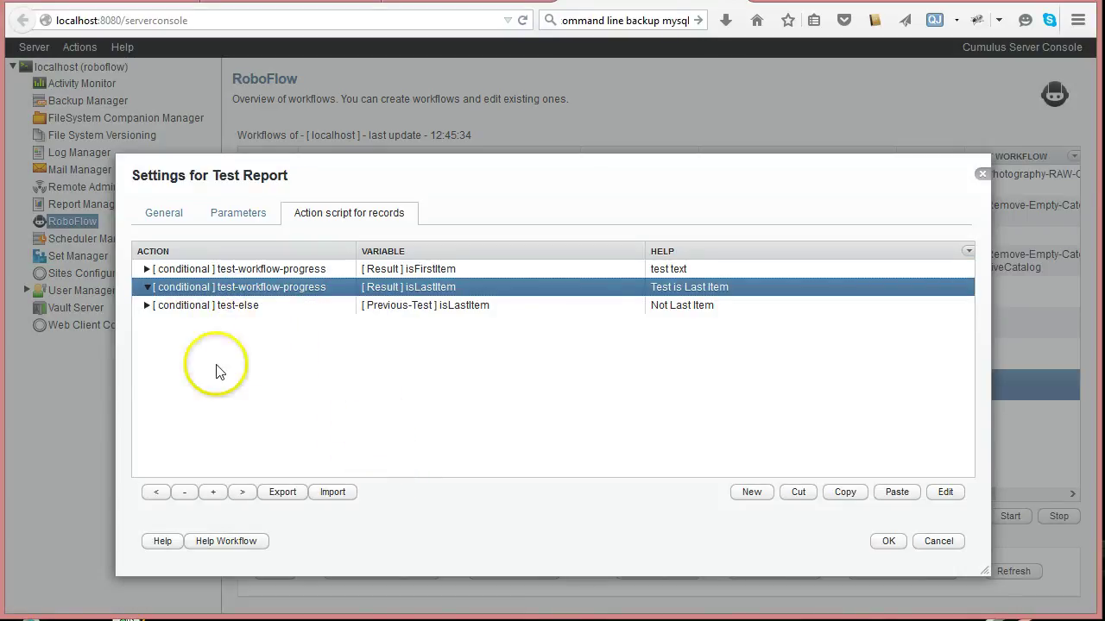
Step: Expand the Not Last Item condition and review its process-records-in-collection action against the workflow's Catalog and Cumulus query parameters
click(148, 308)
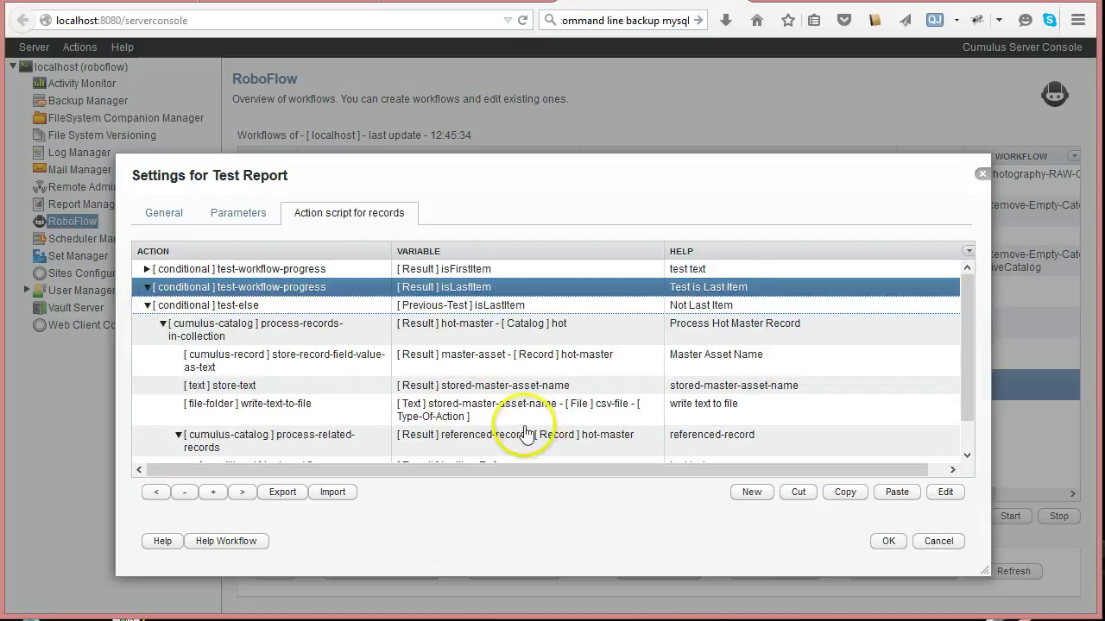
click(293, 327)
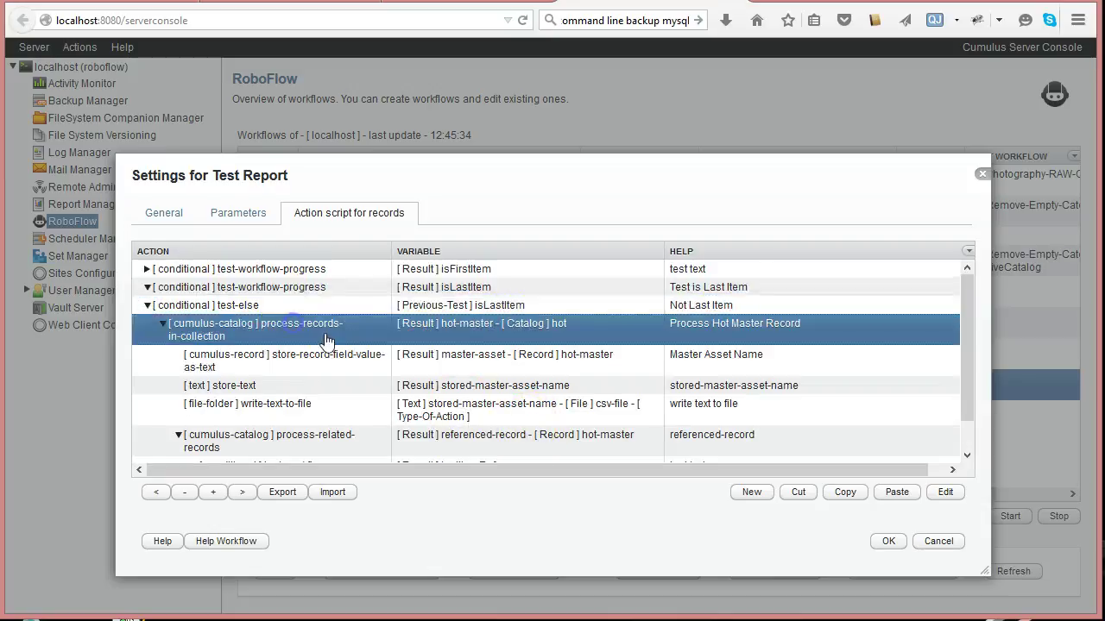
double_click(270, 328)
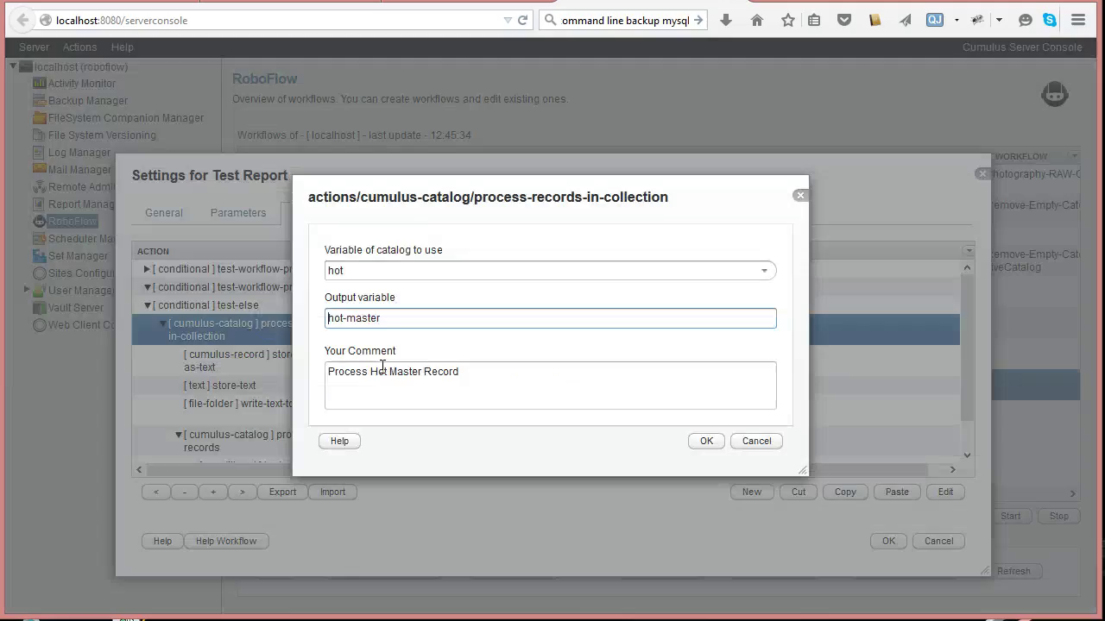
click(756, 442)
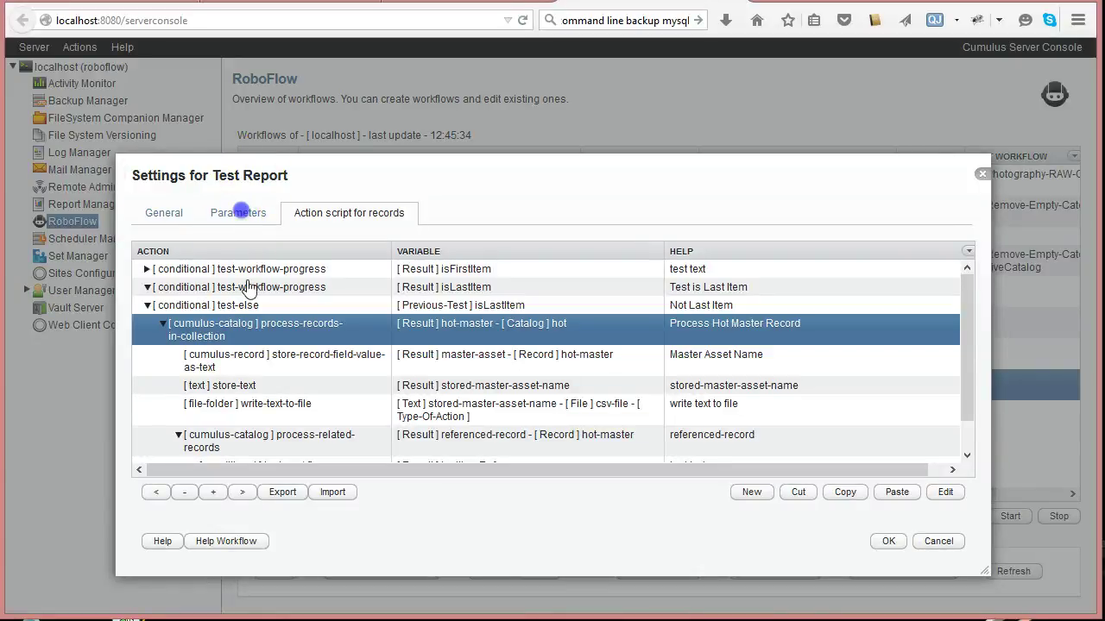
click(238, 213)
click(389, 287)
click(397, 270)
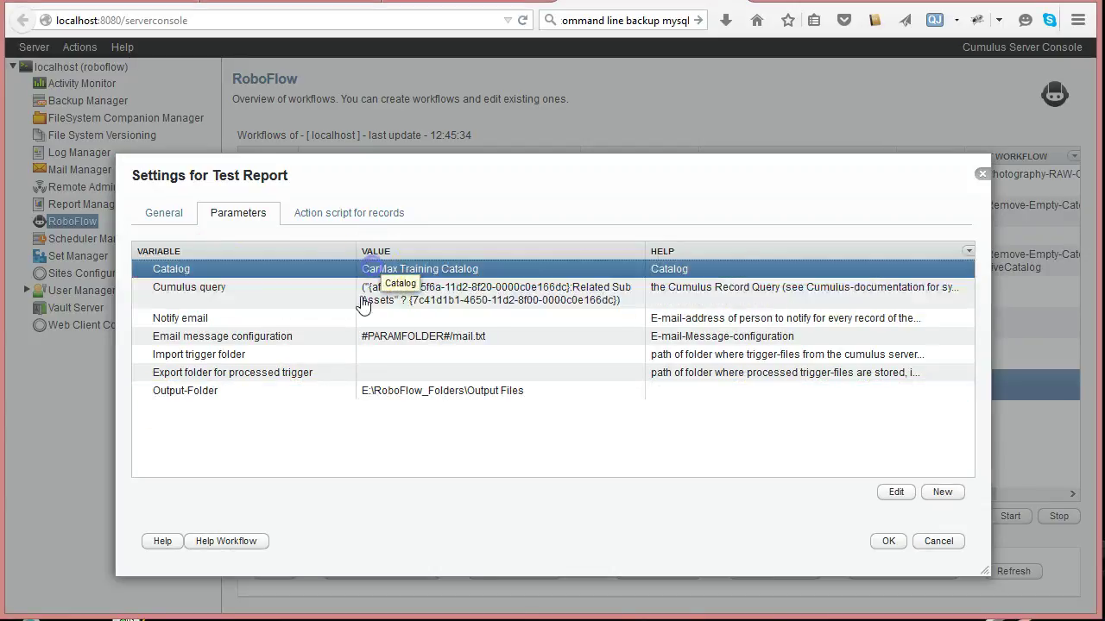
click(298, 214)
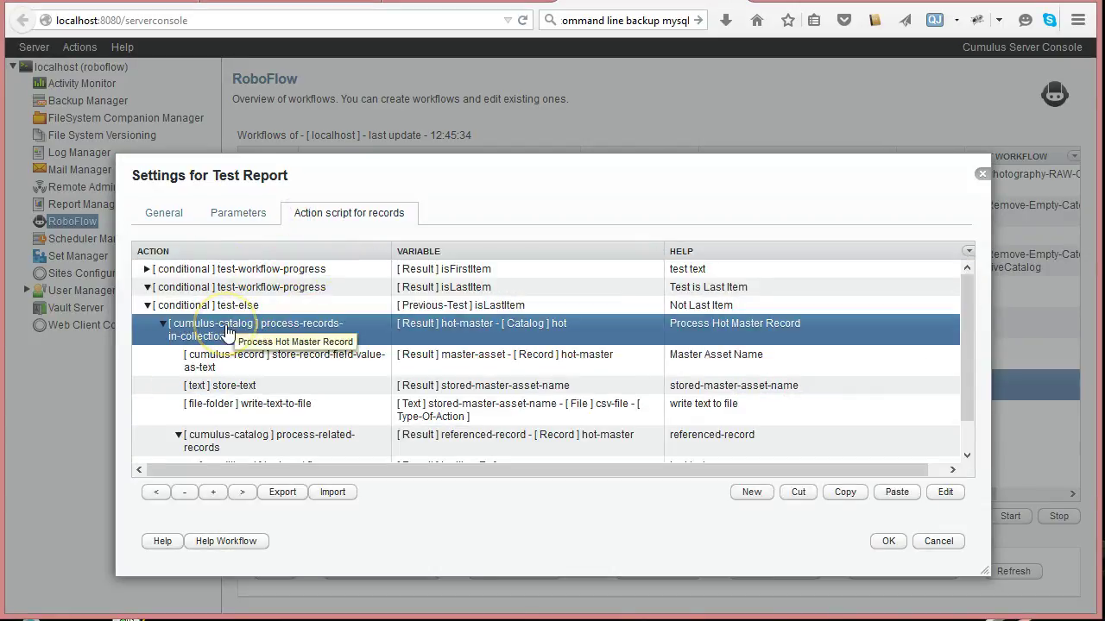
Step: Examine the settings of the store-record-field-value-as-text action for the master asset name
click(195, 356)
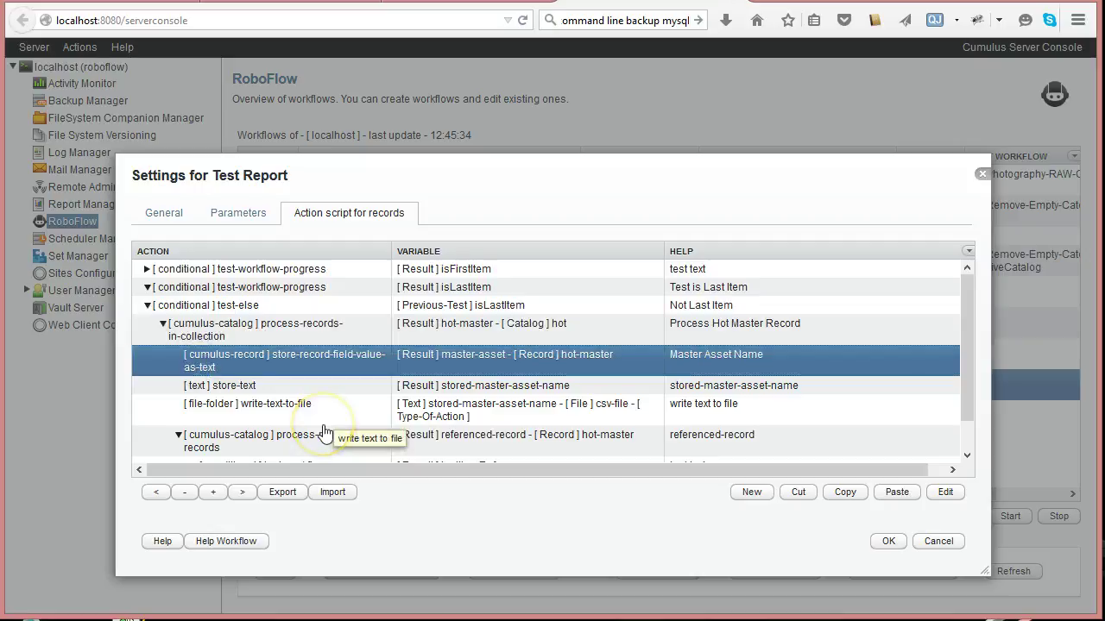
double_click(275, 359)
click(767, 464)
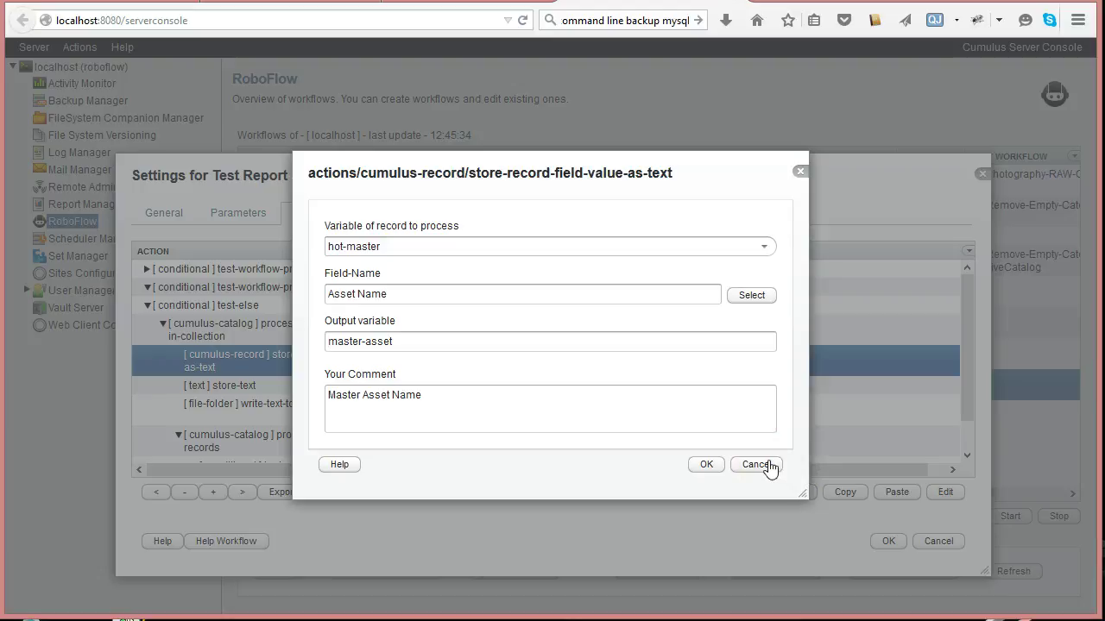
click(768, 466)
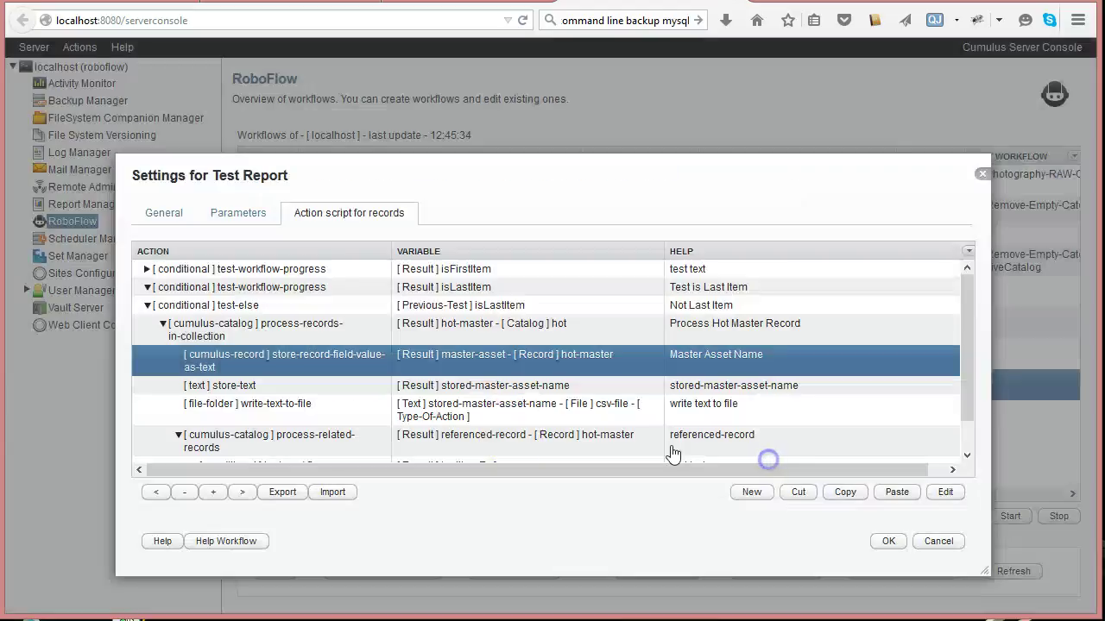
click(227, 328)
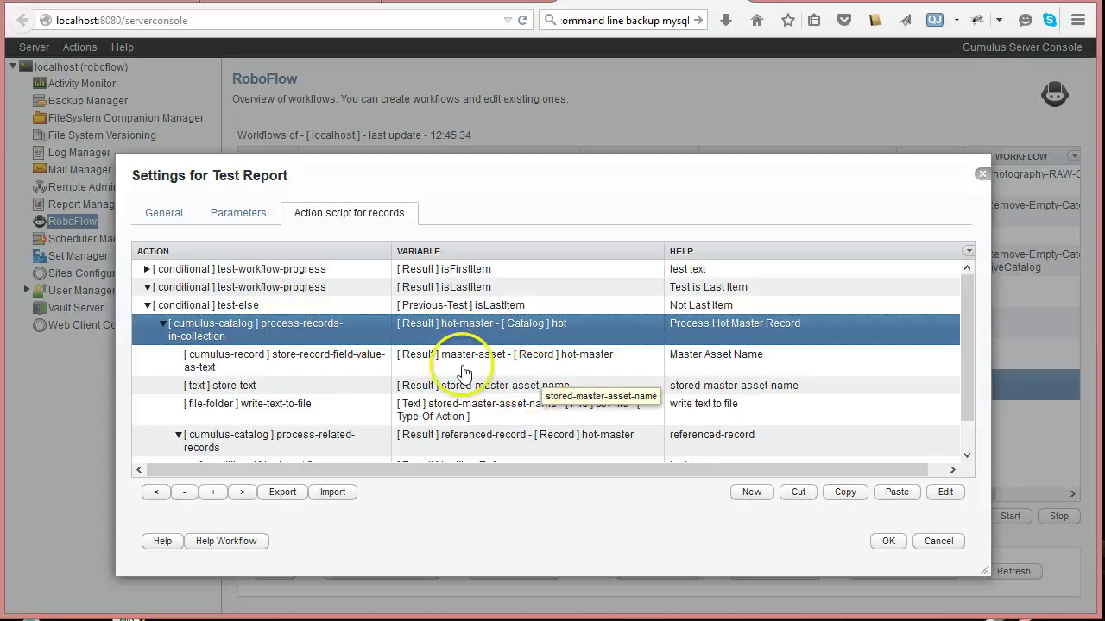
double_click(341, 363)
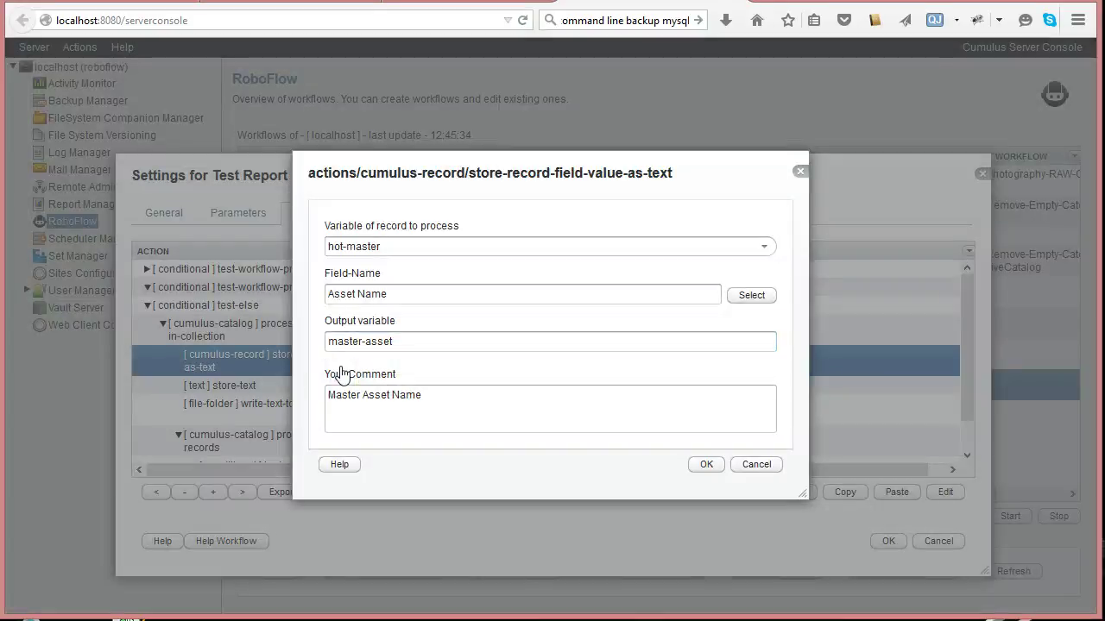
click(756, 464)
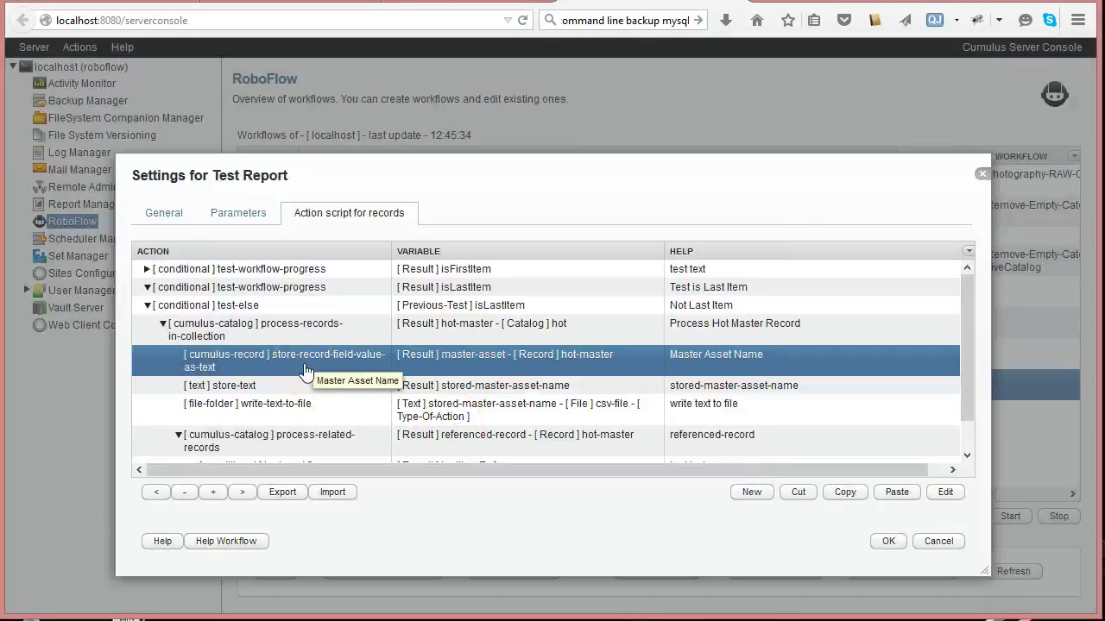
Step: Check the Cumulus query in the workflow's parameters and return to the action script for records
click(239, 214)
click(406, 296)
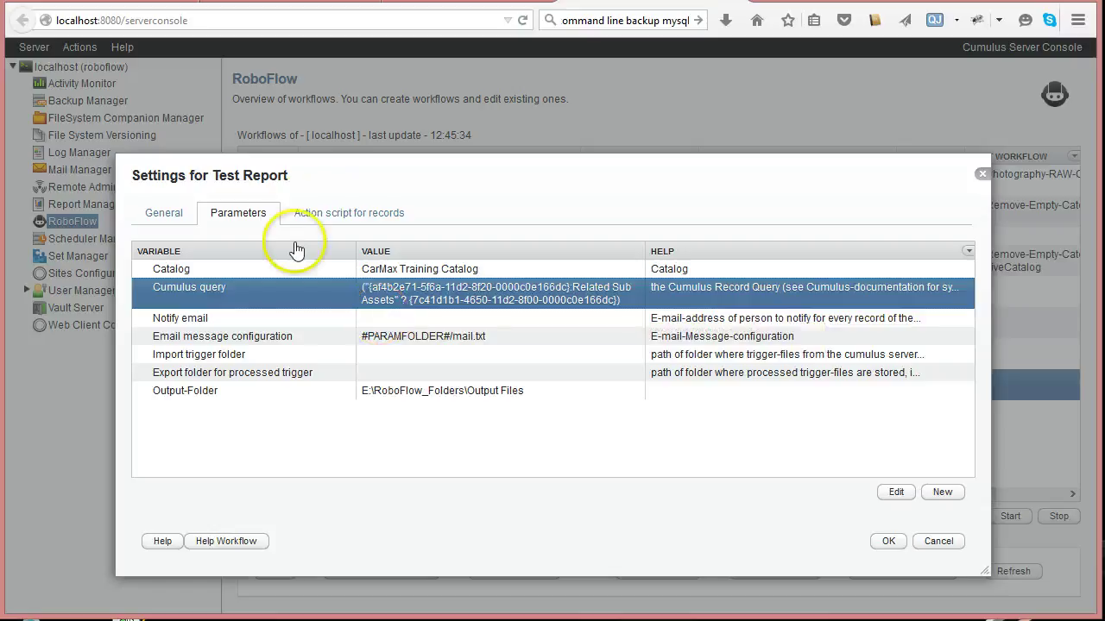
click(311, 217)
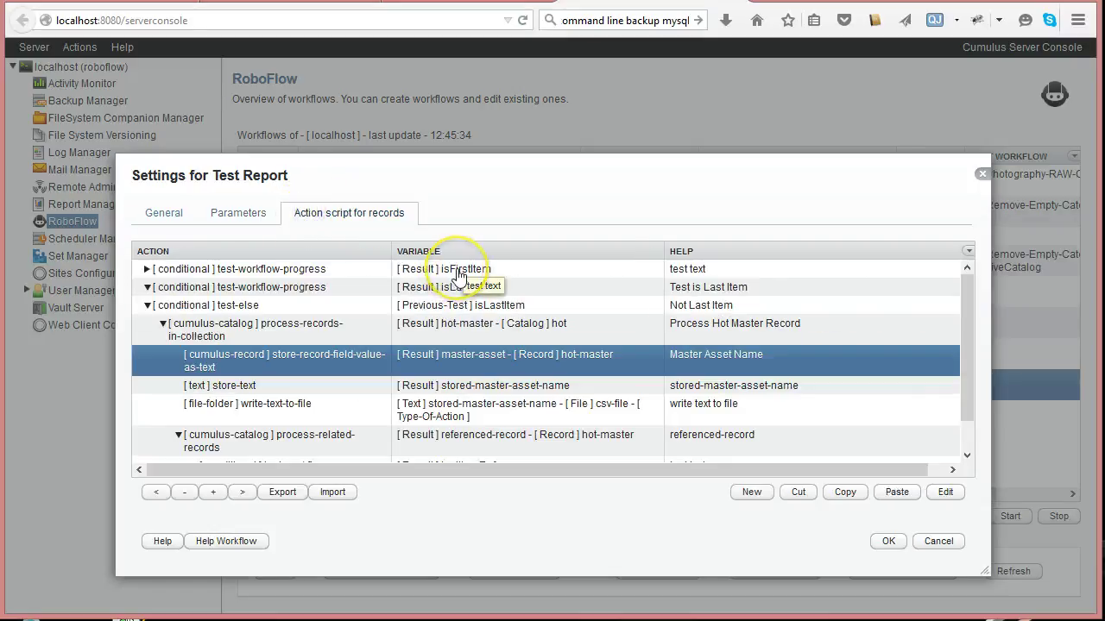
Step: Examine the process-related-records action's settings and its available record variables, leaving them as they are
click(326, 442)
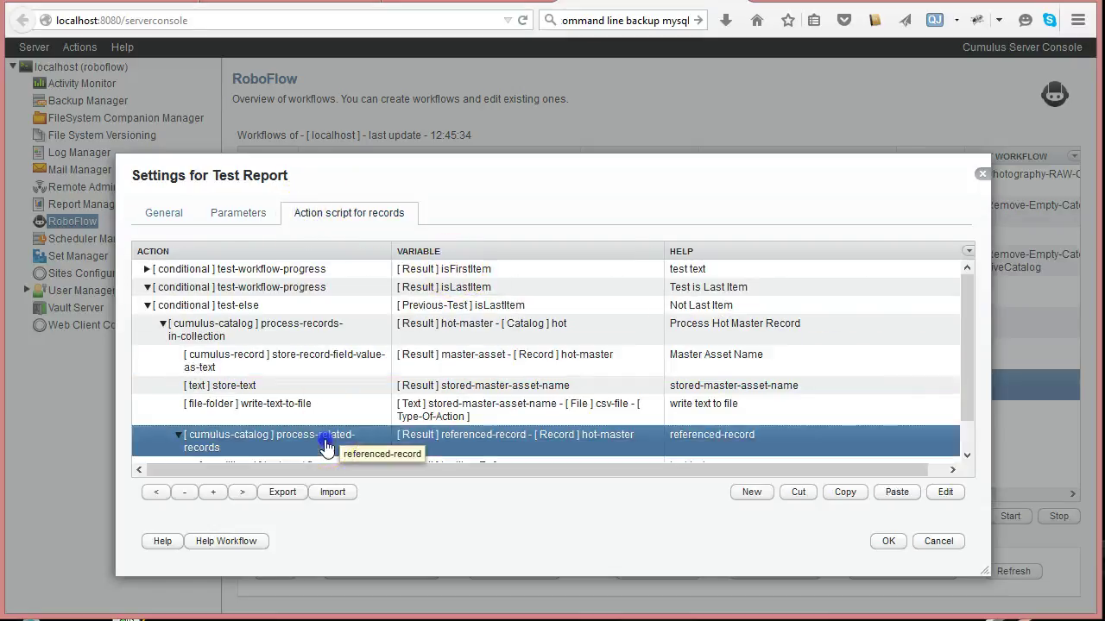
double_click(339, 440)
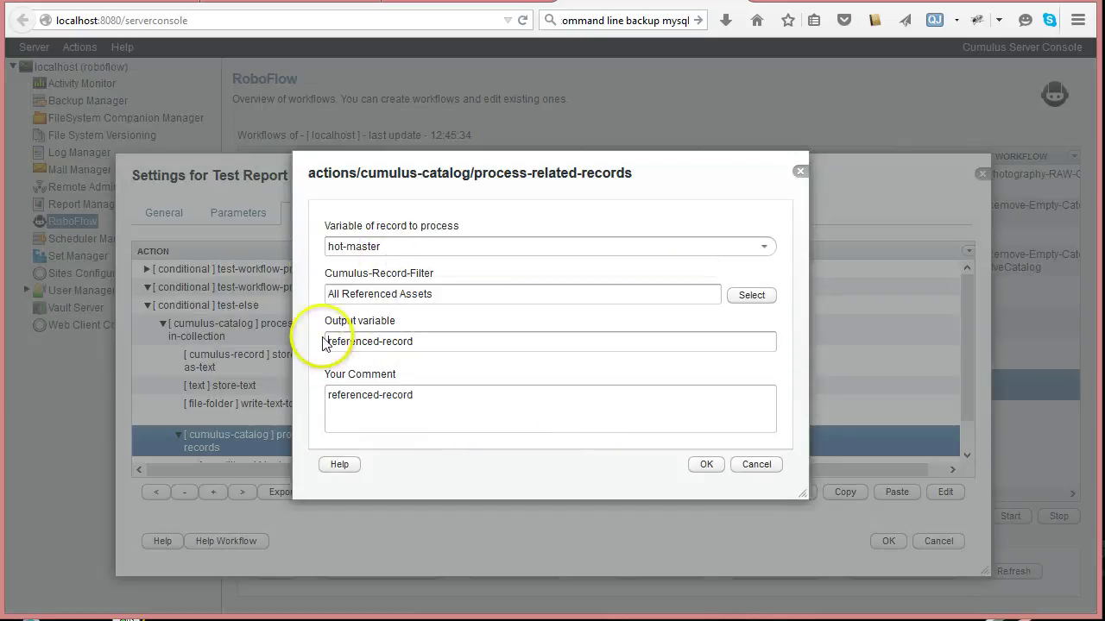
click(763, 246)
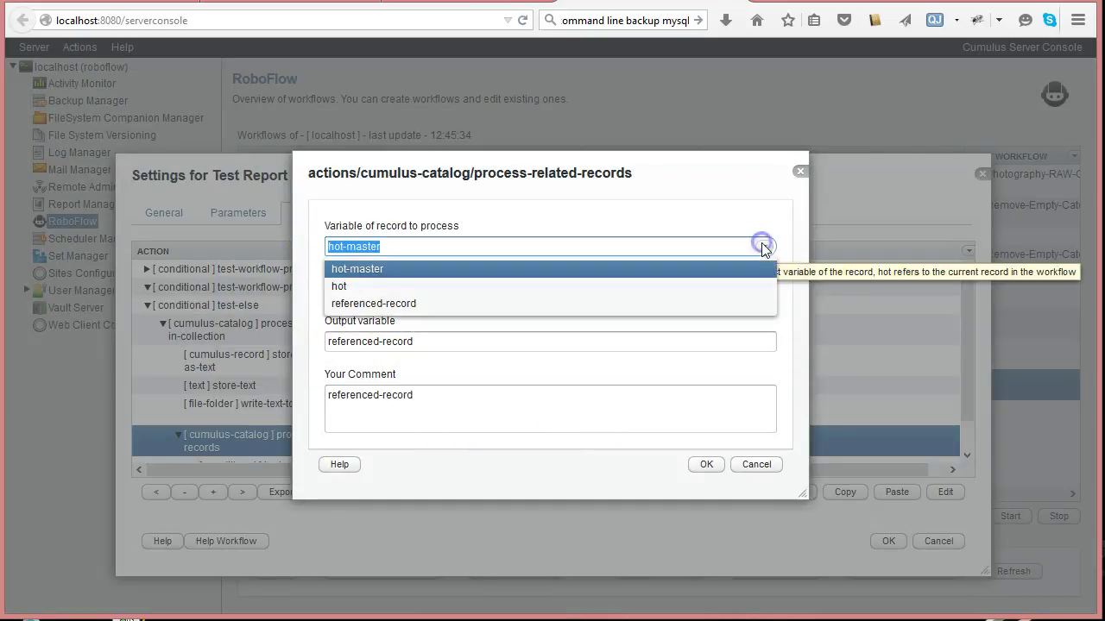
click(624, 204)
click(756, 464)
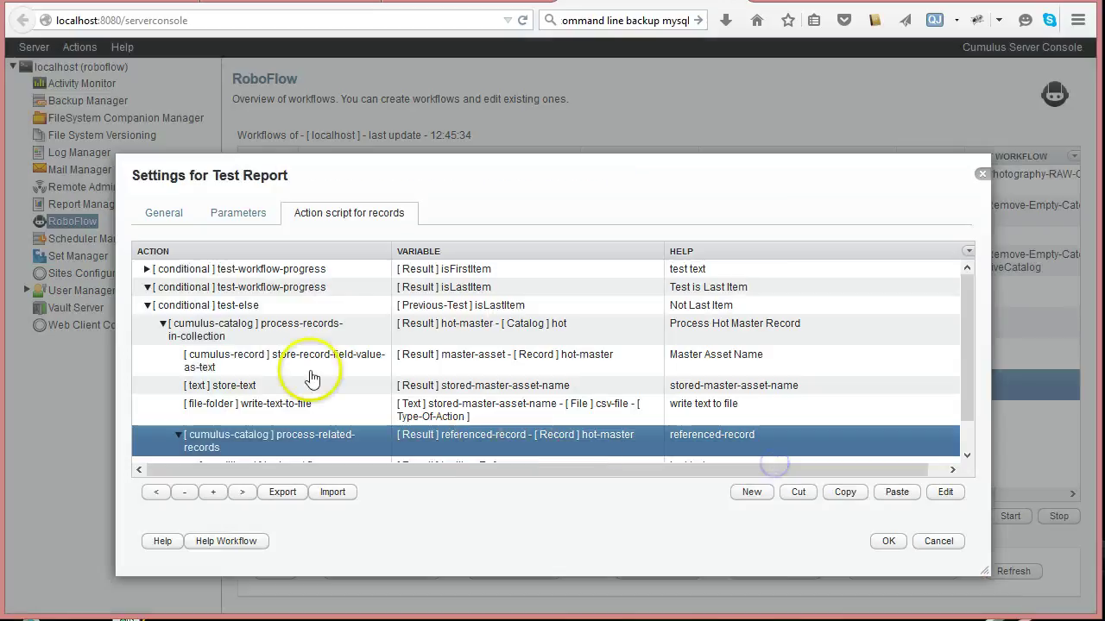
Step: Collapse process-related-records and cut all four actions nested under process-records-in-collection, from store-record-field-value-as-text through process-related-records
click(243, 326)
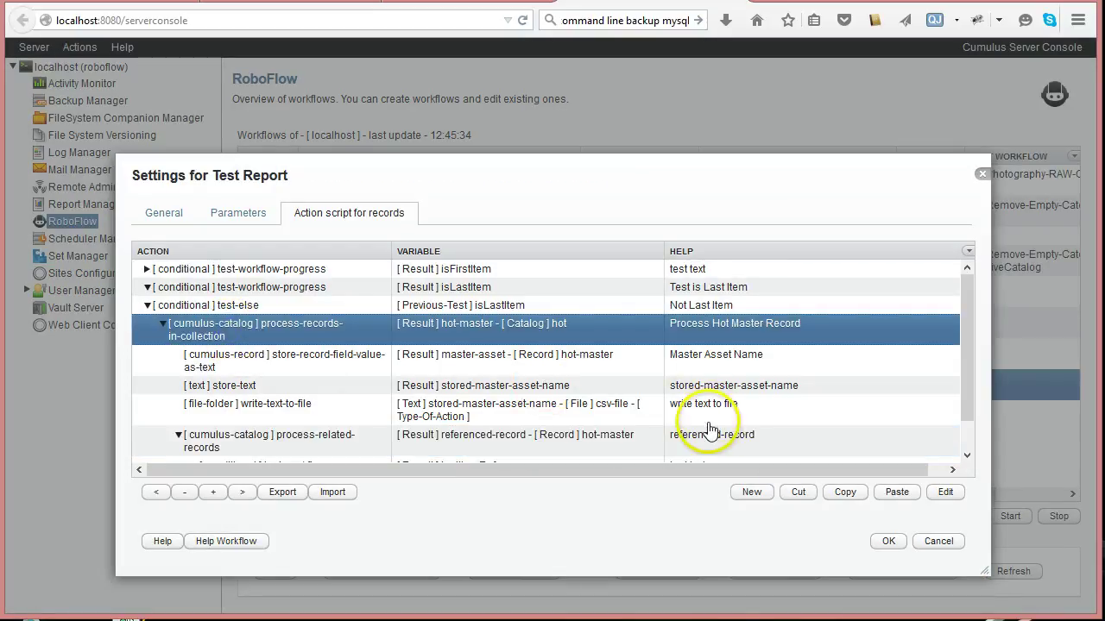
drag(967, 336, 972, 414)
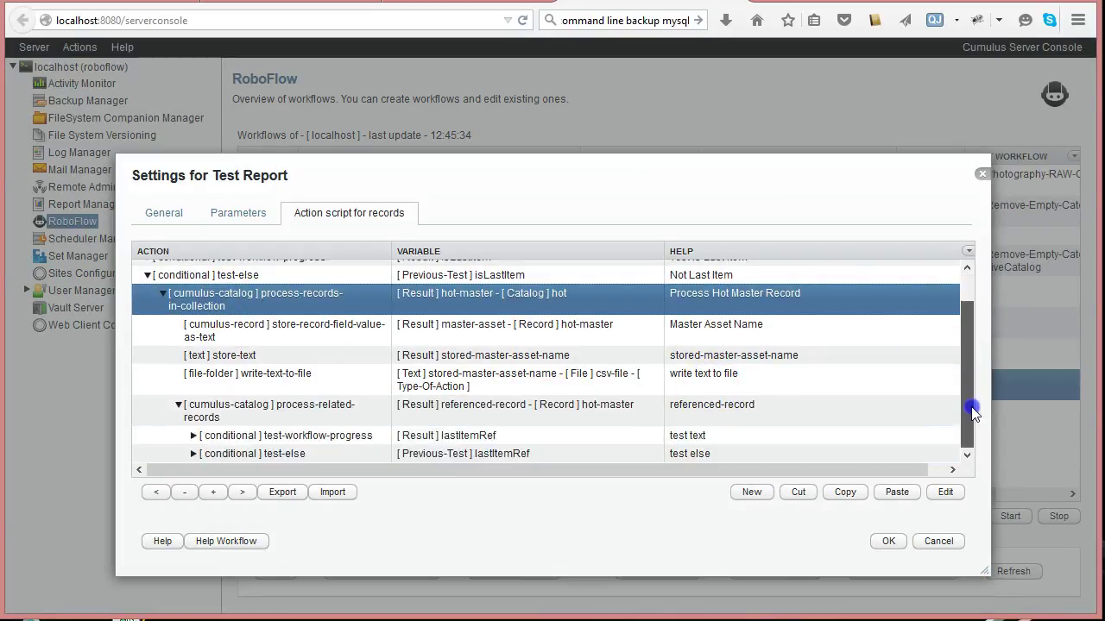
click(246, 326)
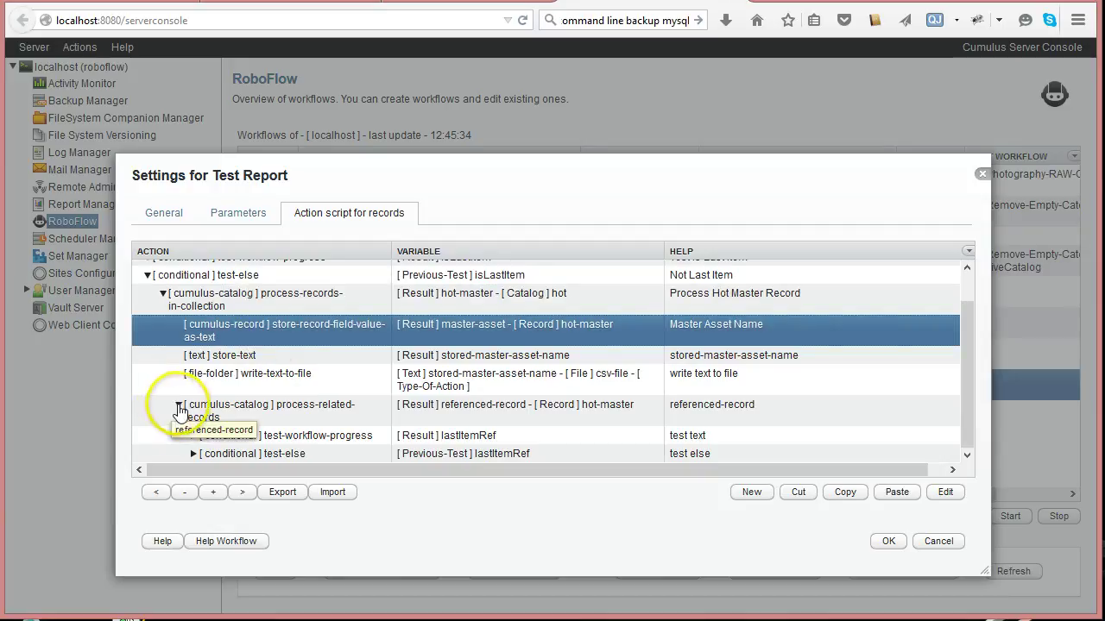
click(179, 406)
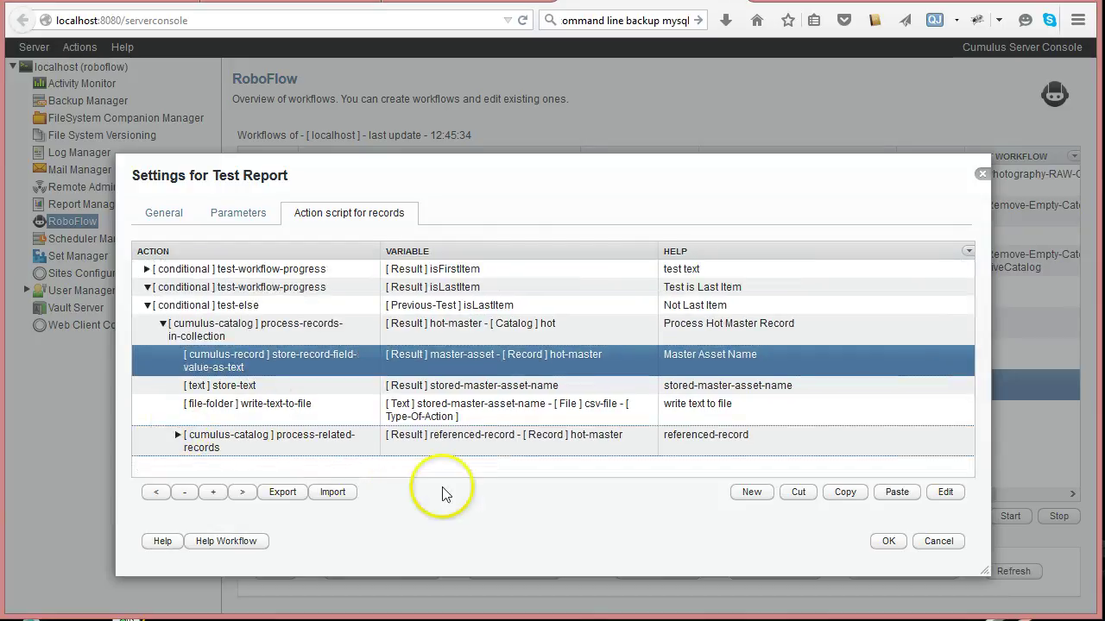
shift+click(235, 445)
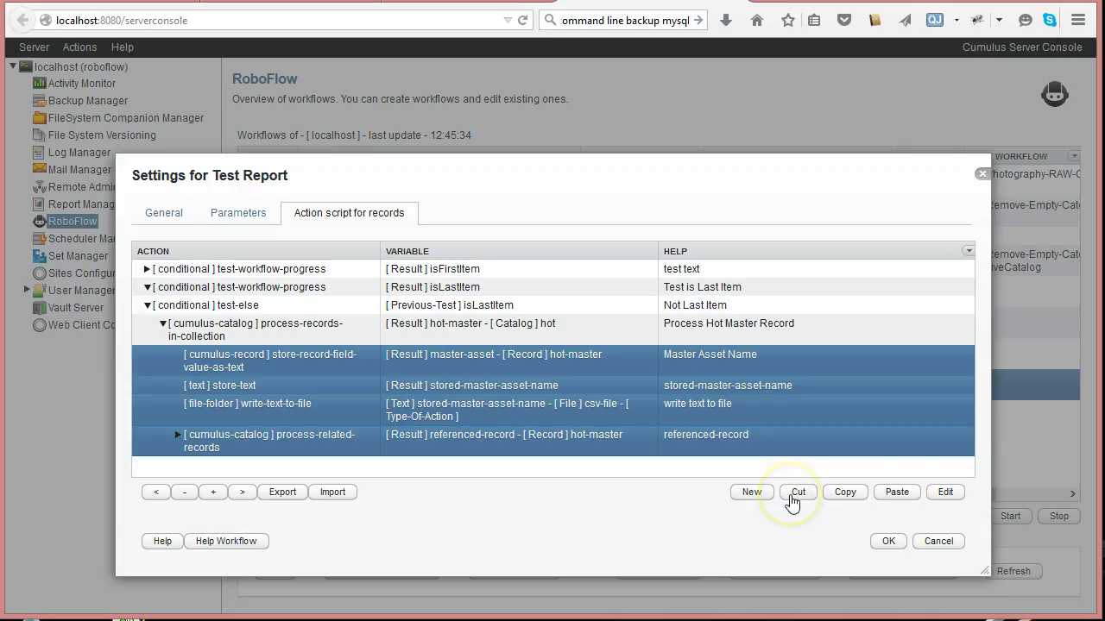
click(794, 492)
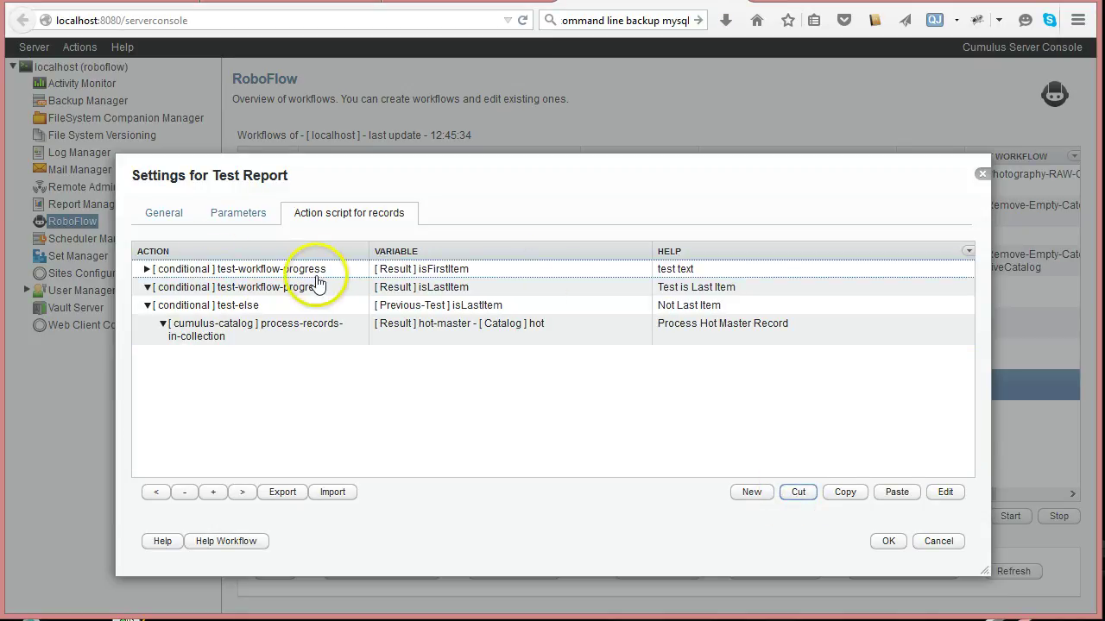
Step: Paste the four cut actions after the isFirstItem test-workflow-progress conditional, at the script's top level
click(290, 271)
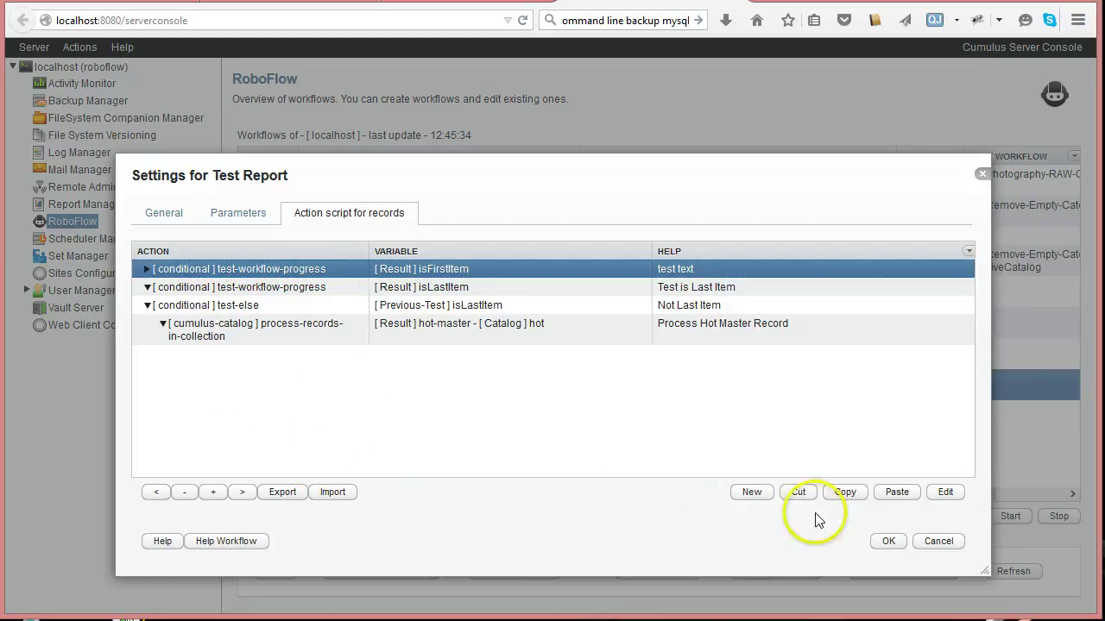
click(897, 494)
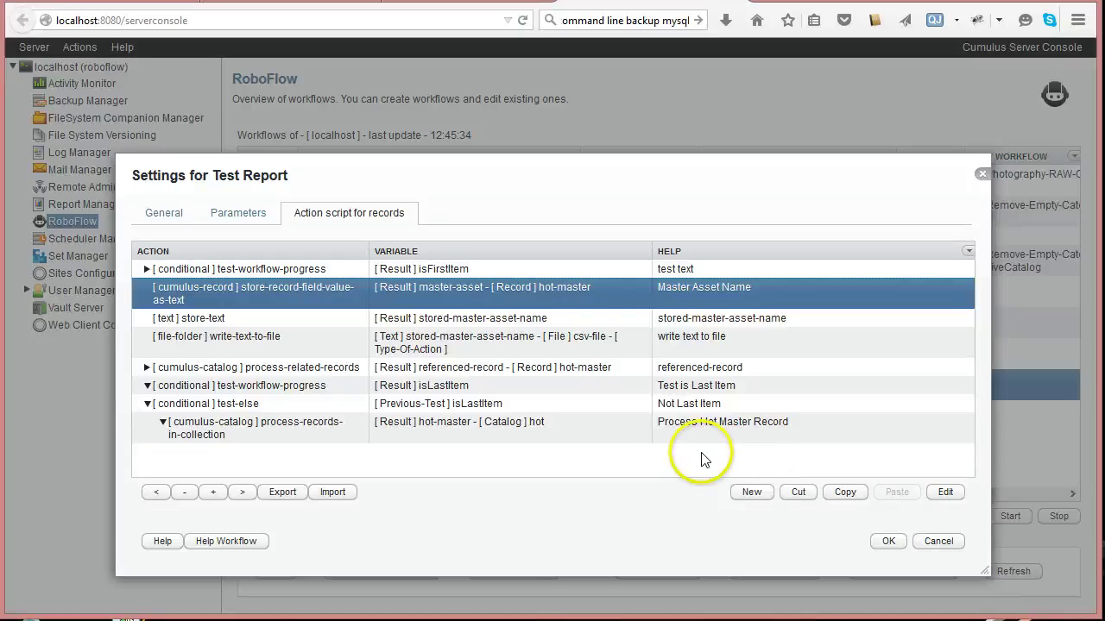
Step: Examine the test-workflow-progress and test-else conditionals nested under process-related-records, including the settings of the lastItemRef progress test
click(311, 367)
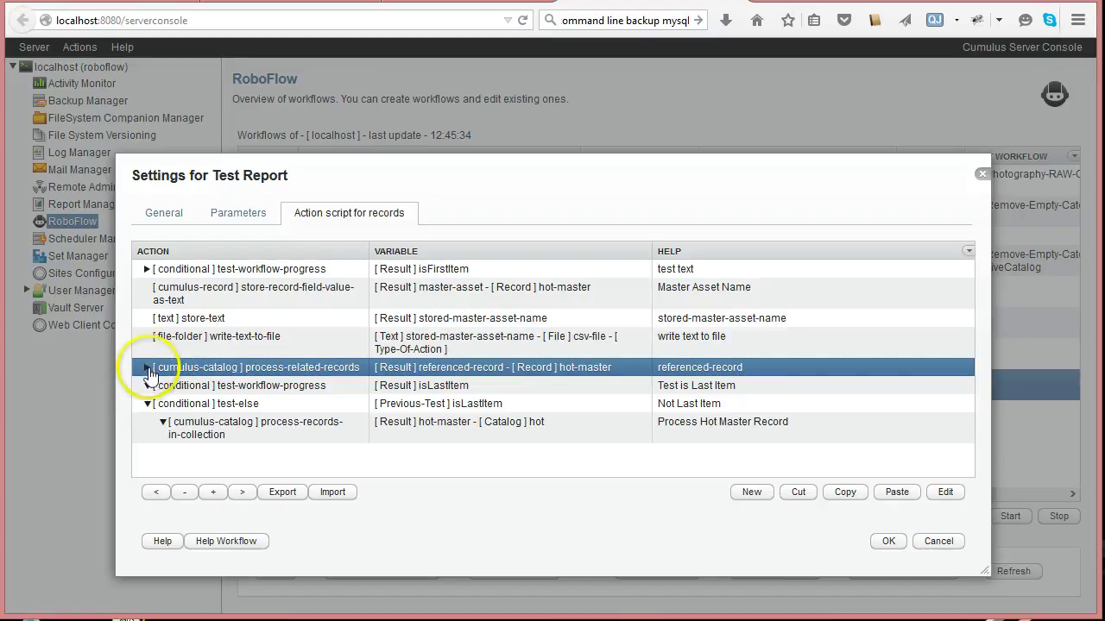
click(149, 411)
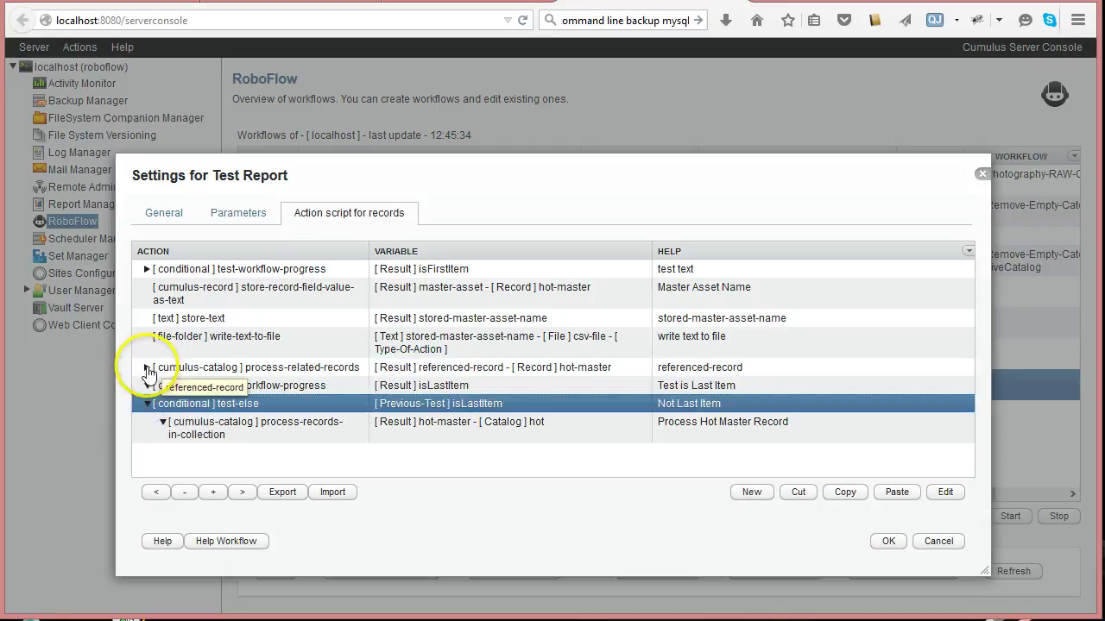
click(147, 367)
scroll(672, 354, down, 1)
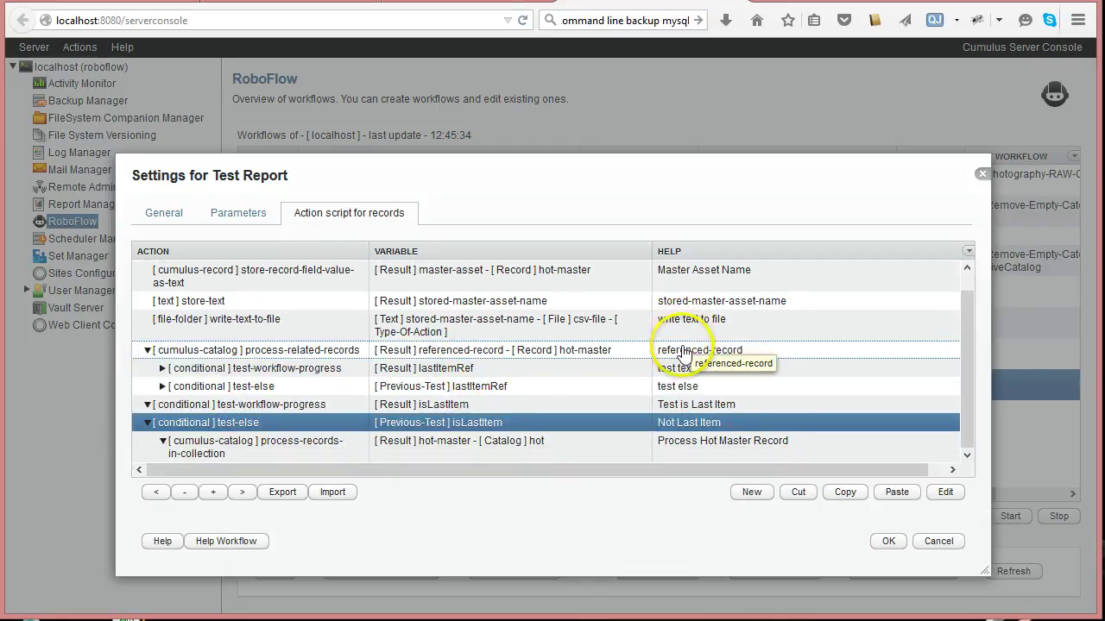
click(207, 375)
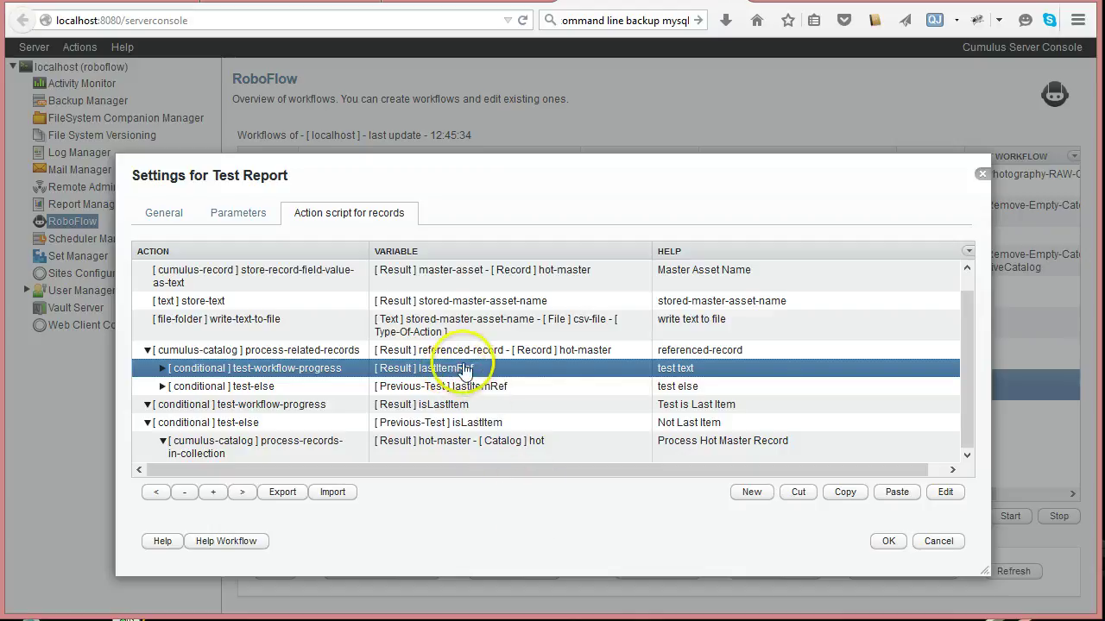
click(161, 369)
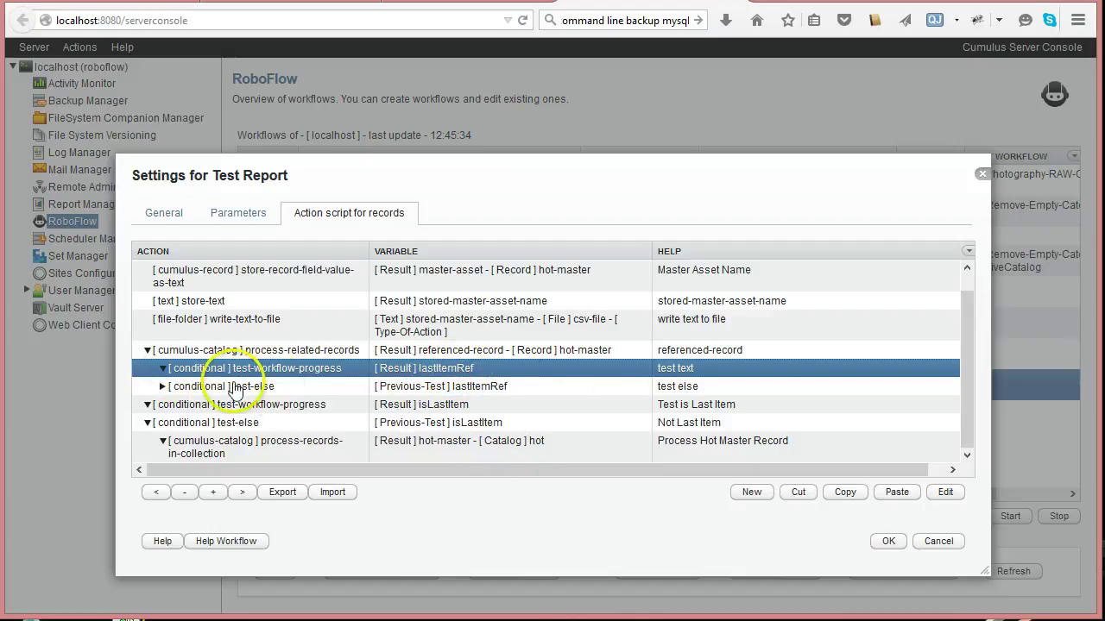
click(161, 368)
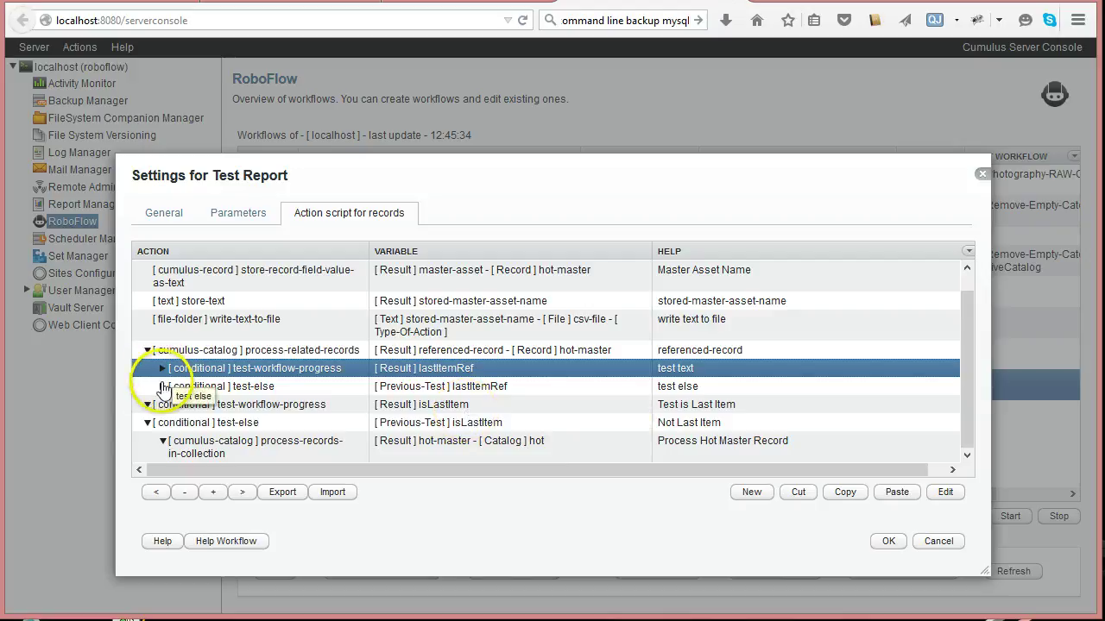
click(163, 386)
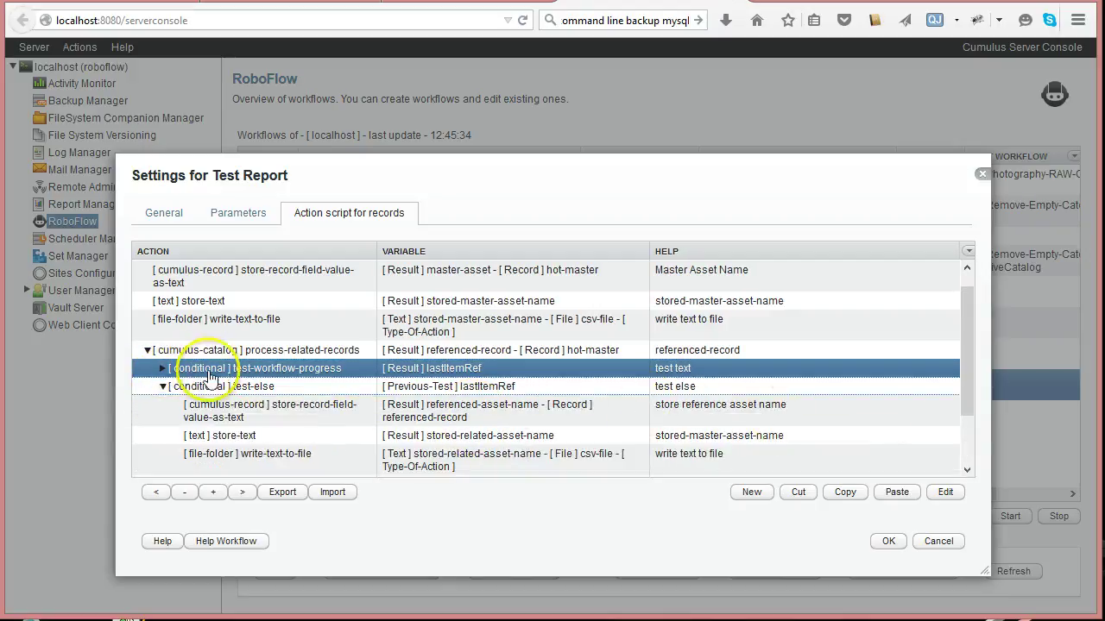
click(163, 387)
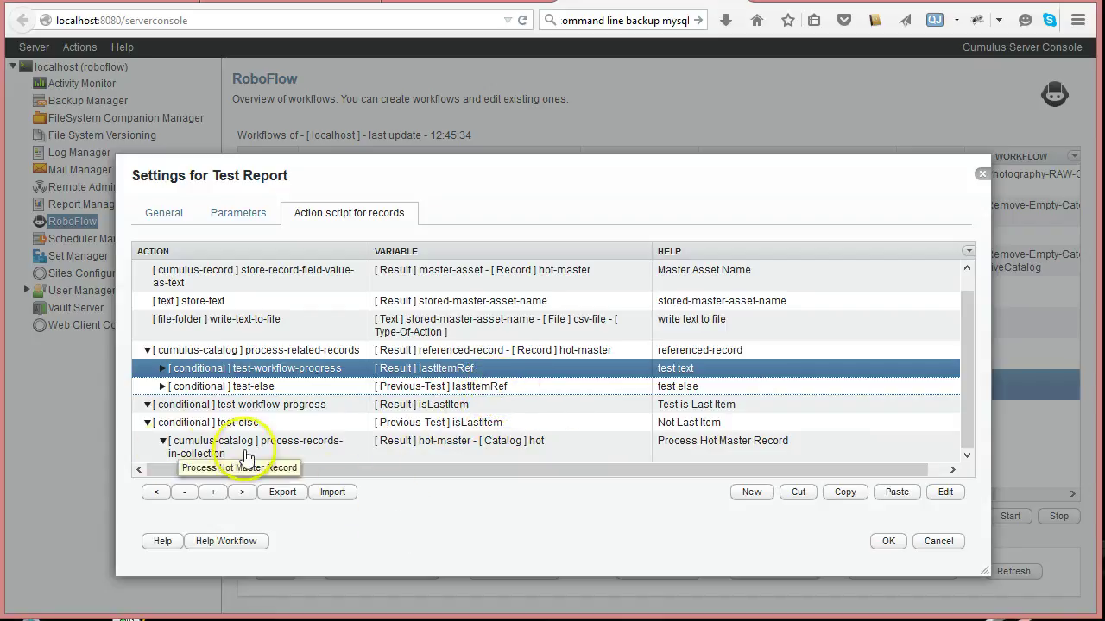
double_click(266, 371)
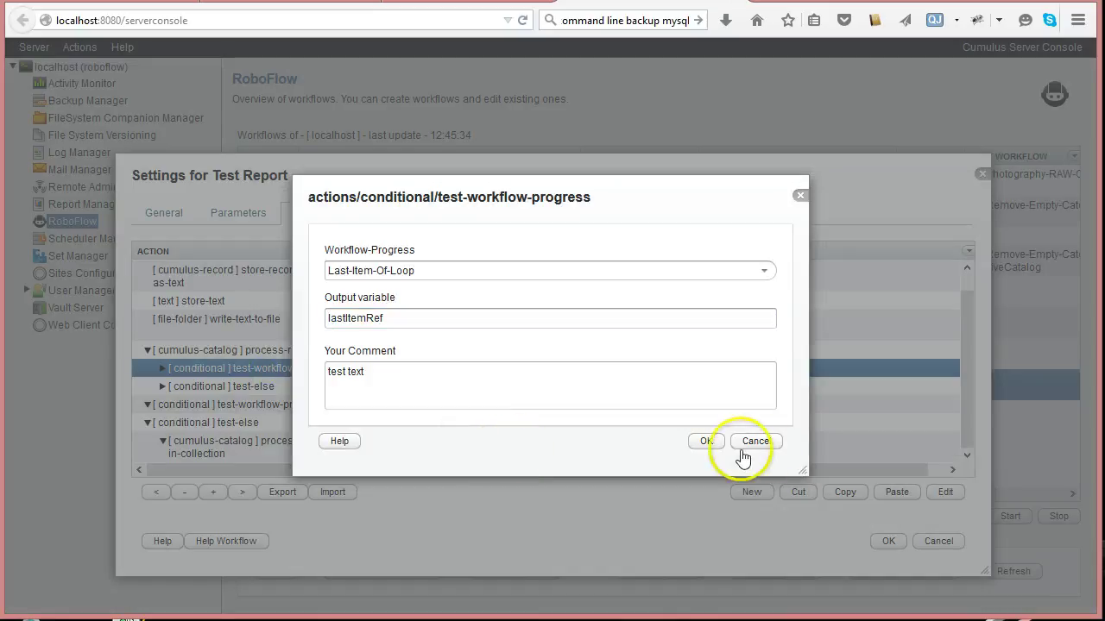
click(756, 442)
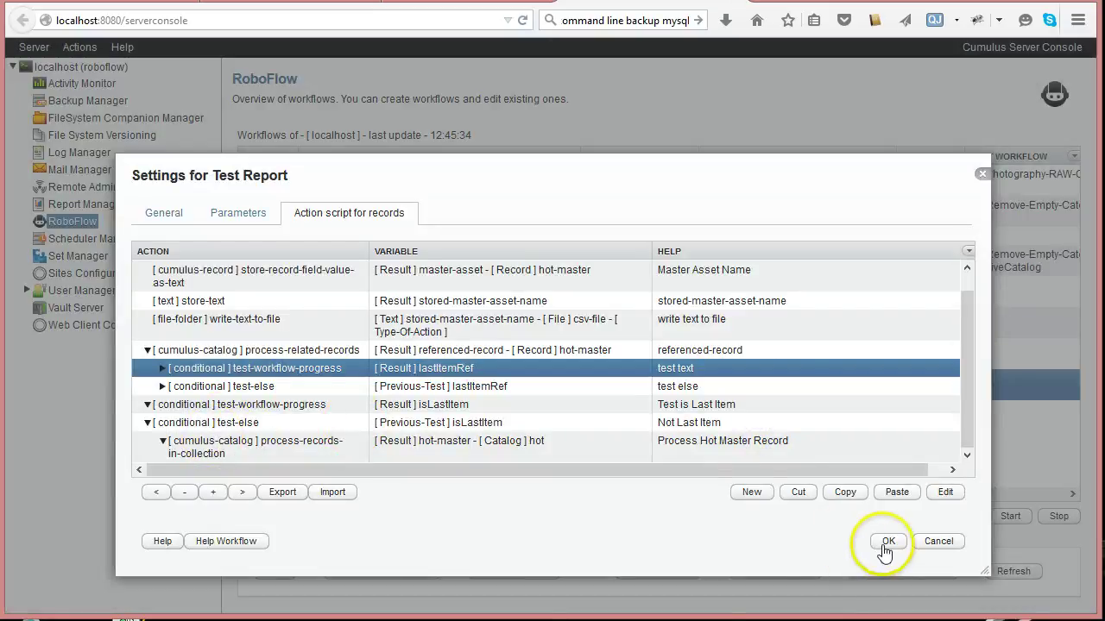
Step: Save the workflow settings and reopen the Test Report workflow at its action script for records
click(877, 549)
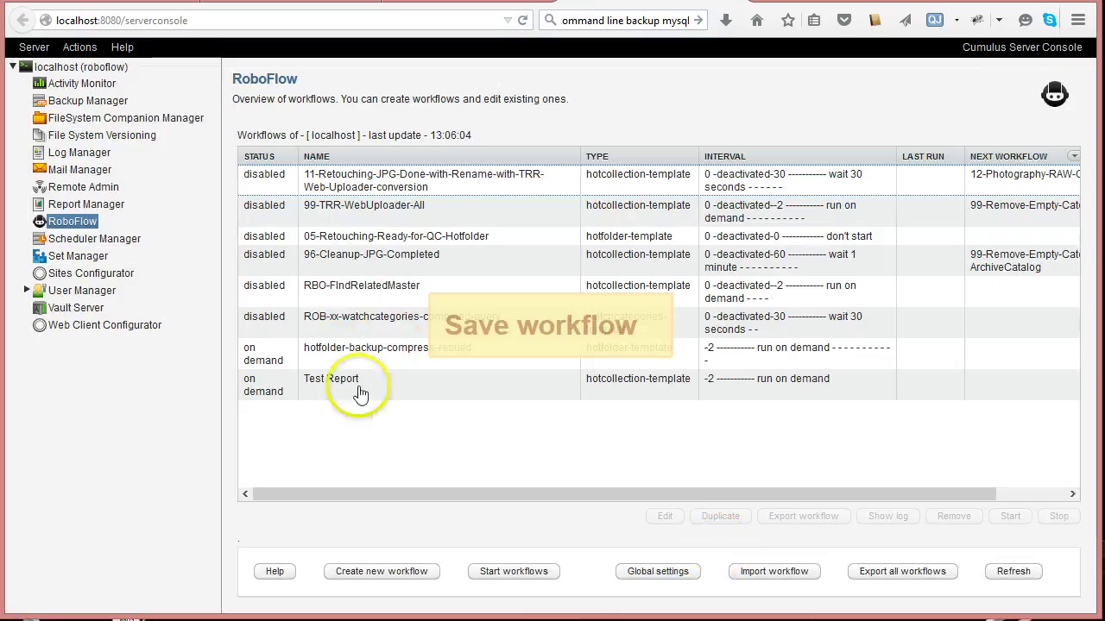
click(359, 393)
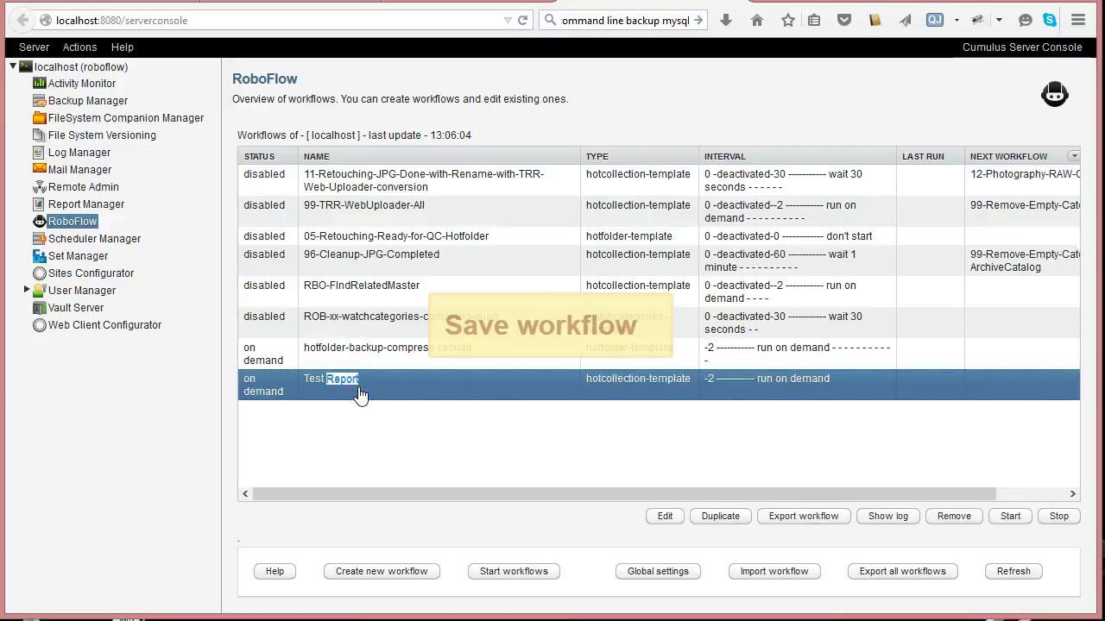
double_click(359, 393)
click(321, 175)
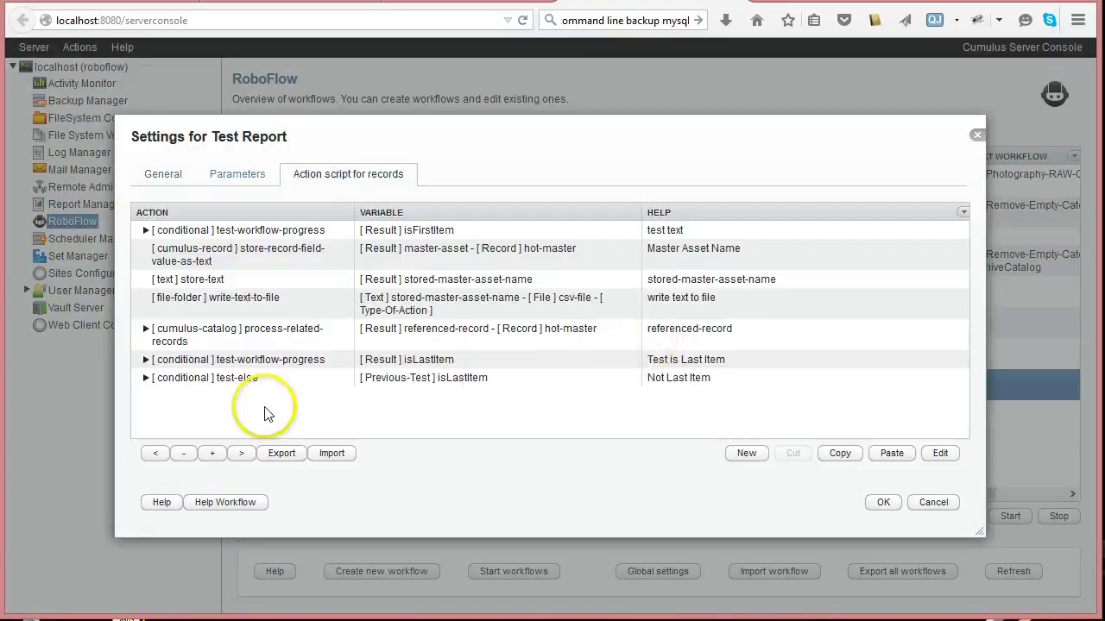
Step: Expand process-related-records and inspect the actions nested in its two lastItemRef conditionals
click(146, 329)
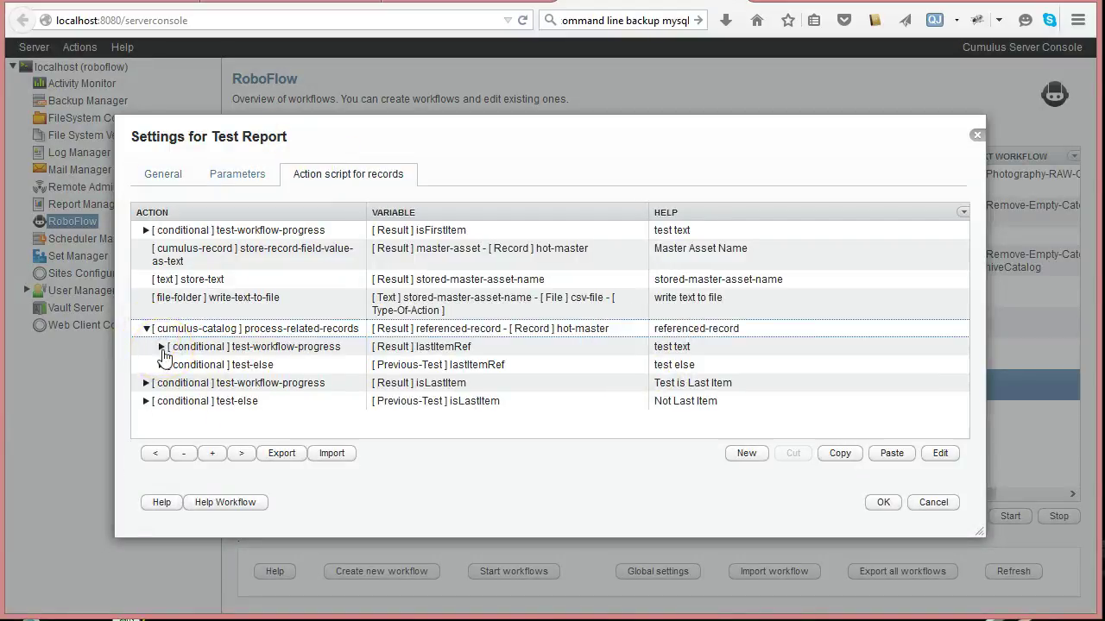
click(161, 347)
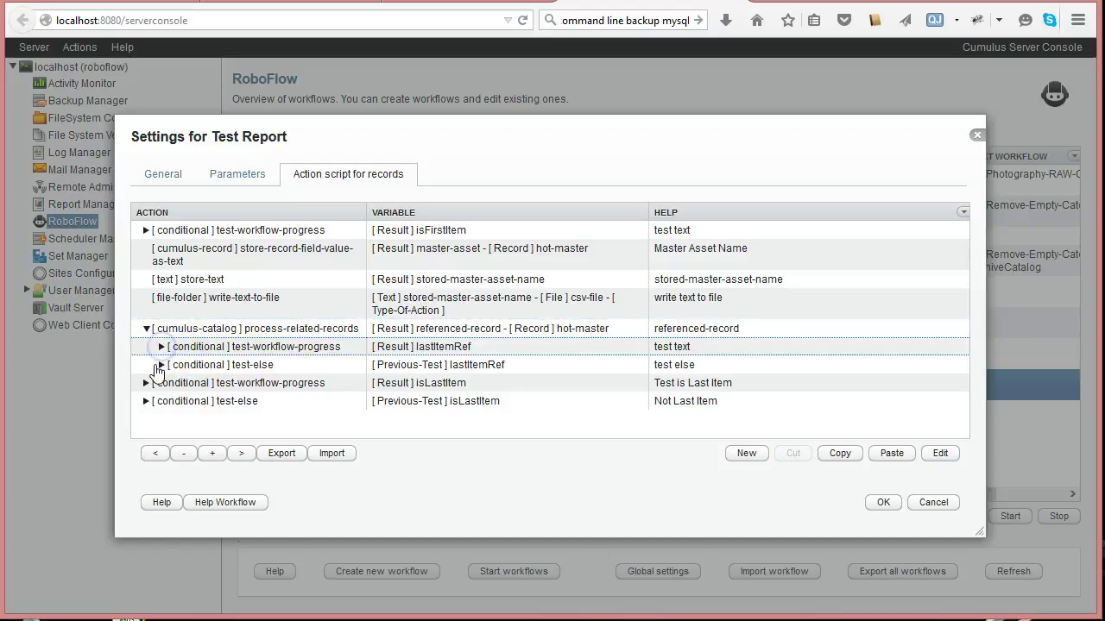
click(162, 370)
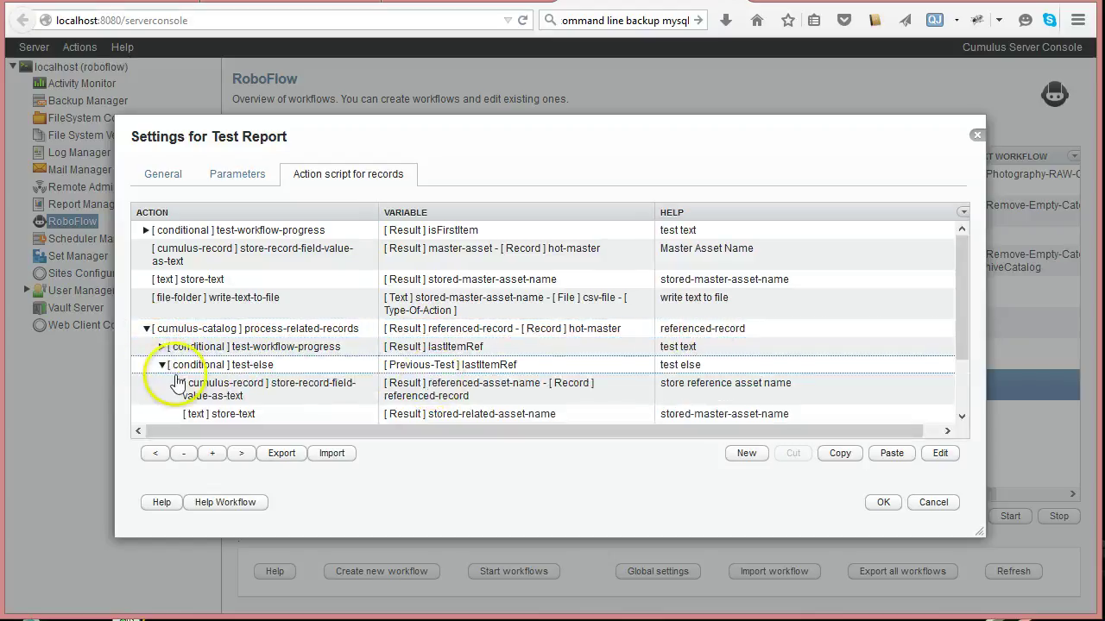
click(161, 365)
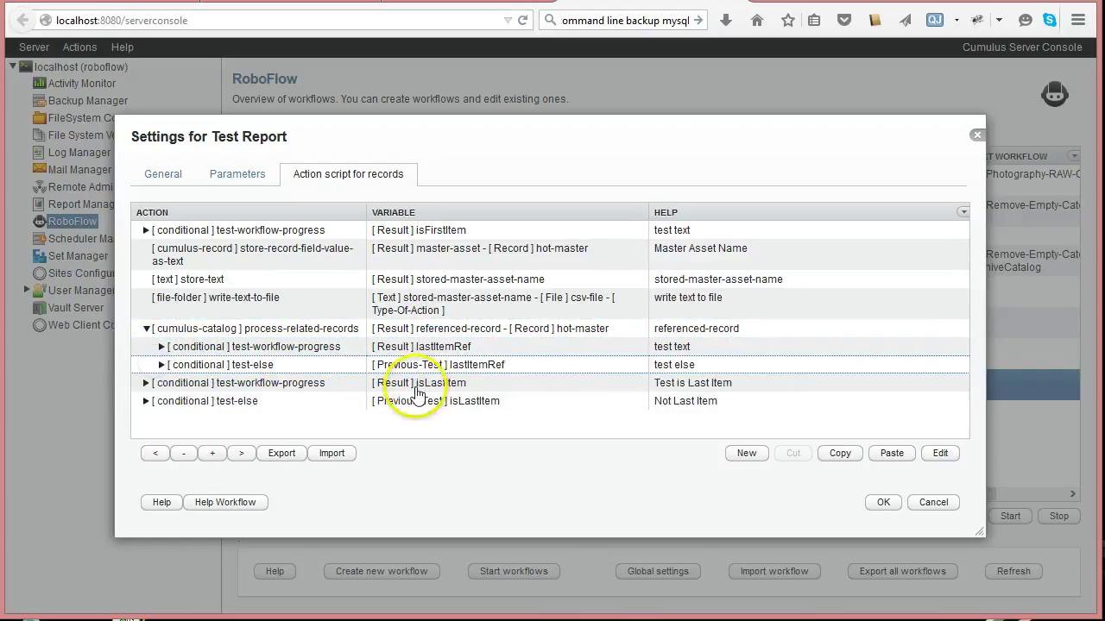
click(231, 349)
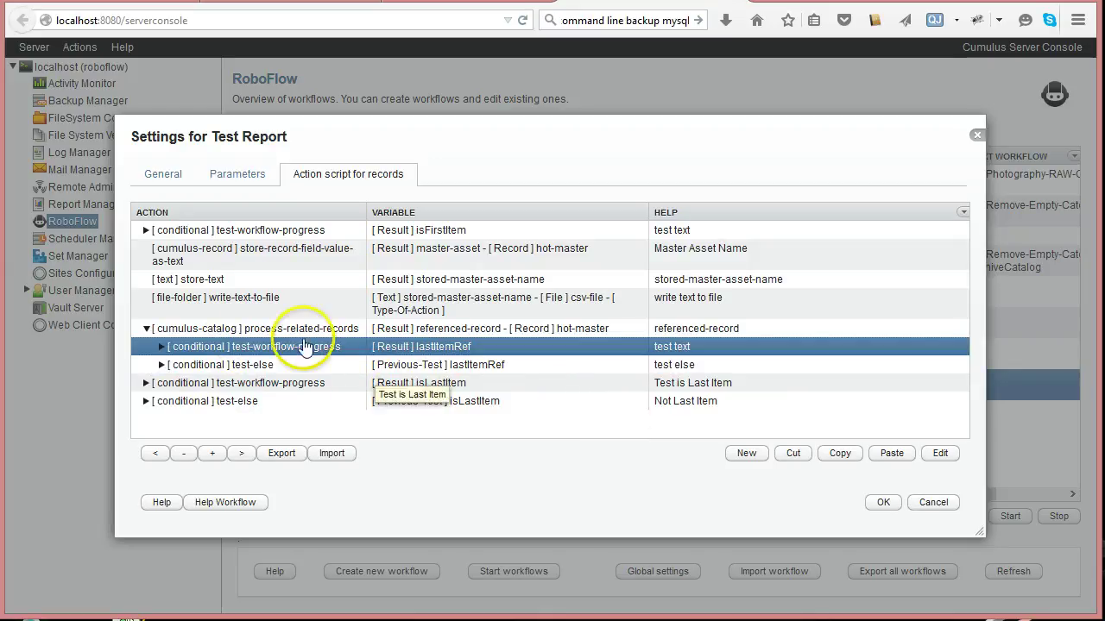
Step: Examine the settings of the stored-master-asset-name text, the isFirstItem branch's header-writing action, and the store-csv-header text
double_click(259, 280)
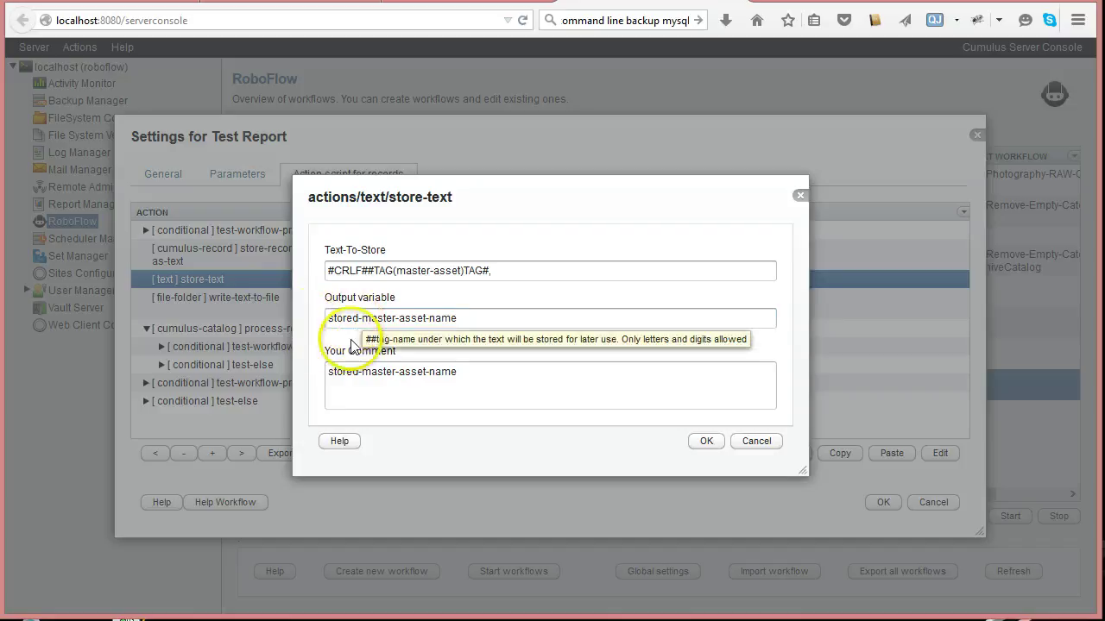
click(758, 441)
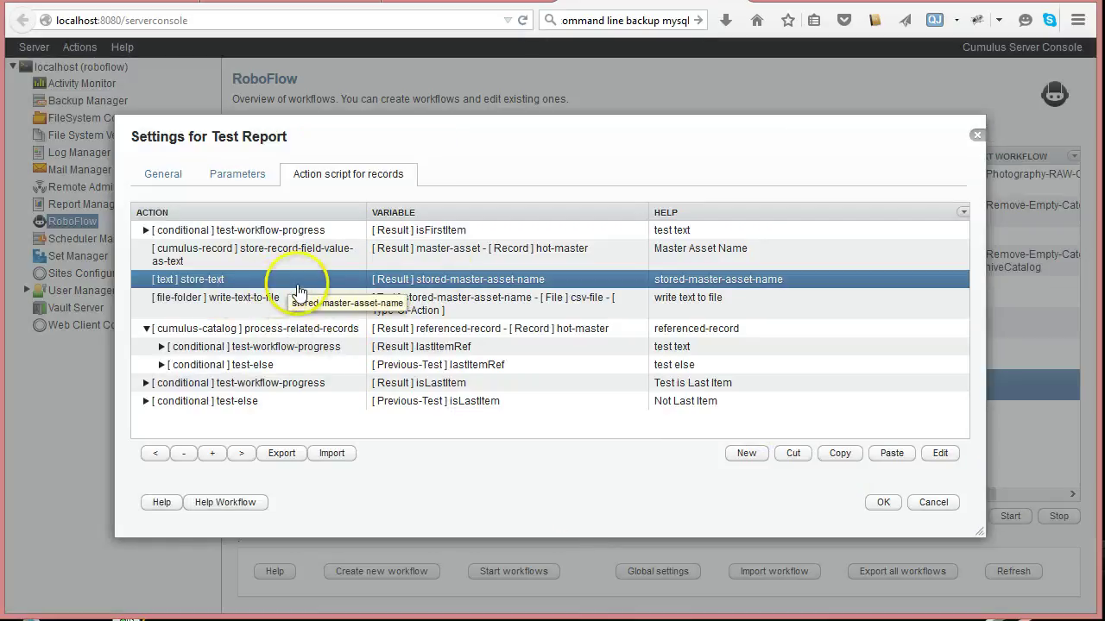
click(146, 230)
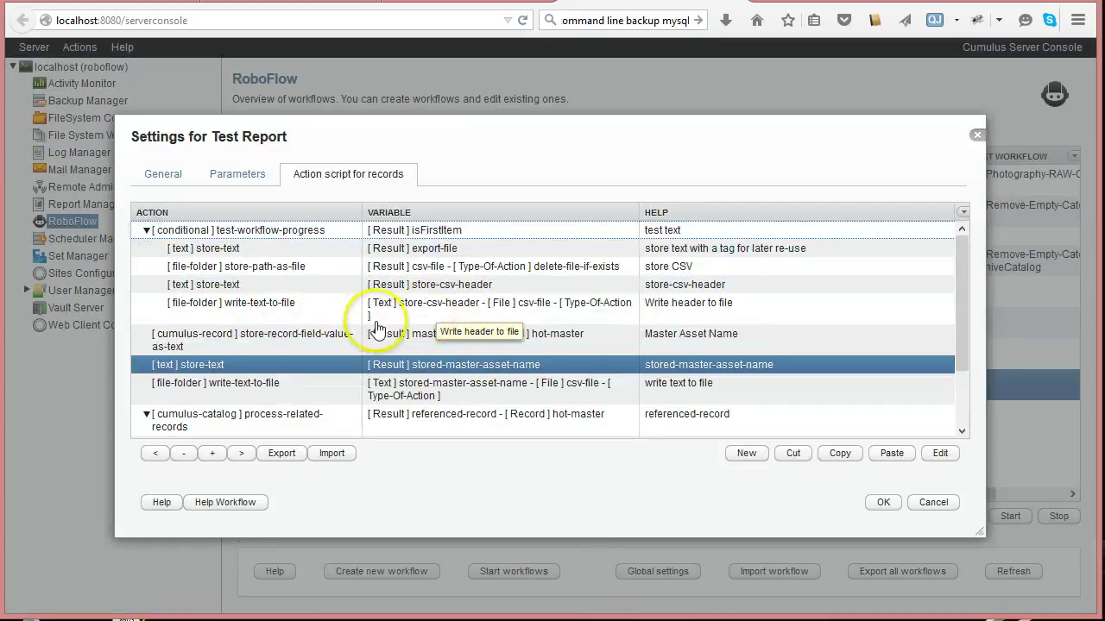
click(239, 307)
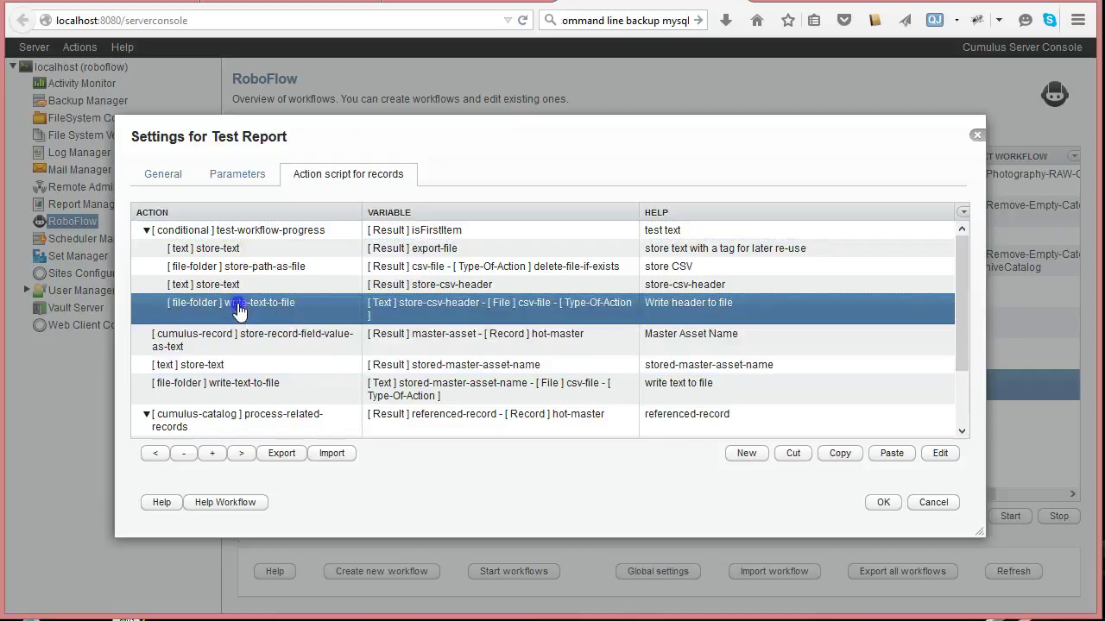
double_click(239, 307)
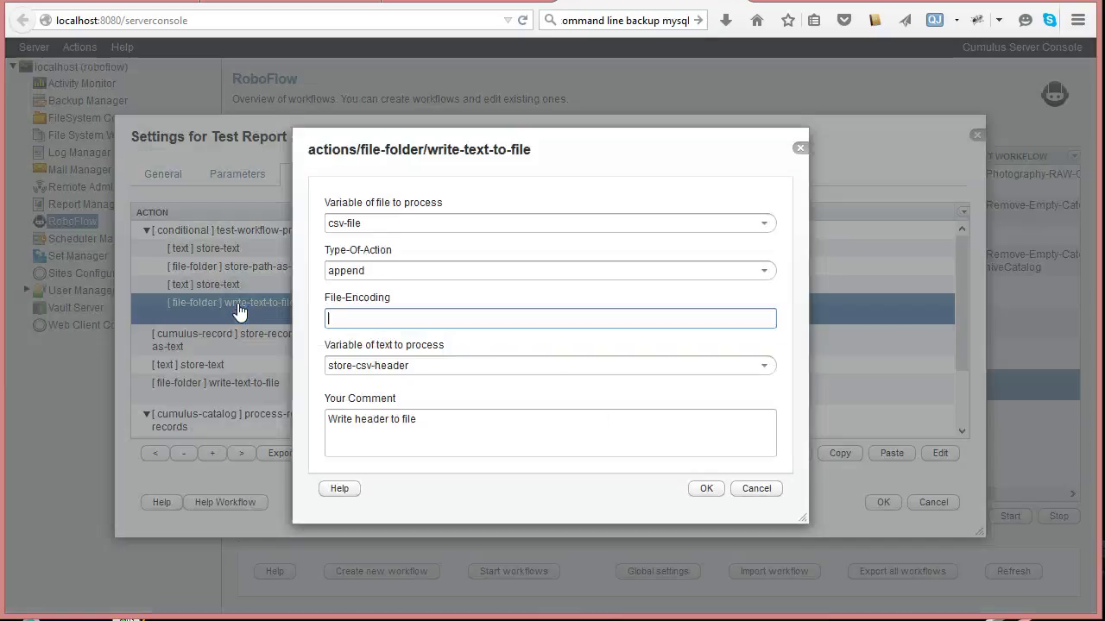
click(756, 489)
double_click(173, 285)
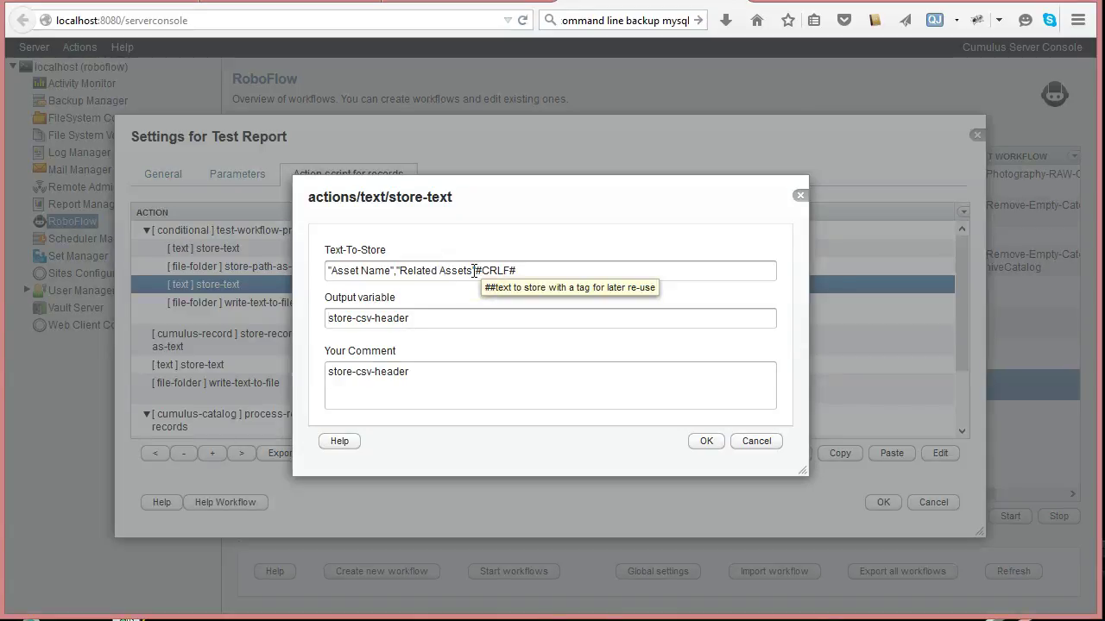
click(756, 445)
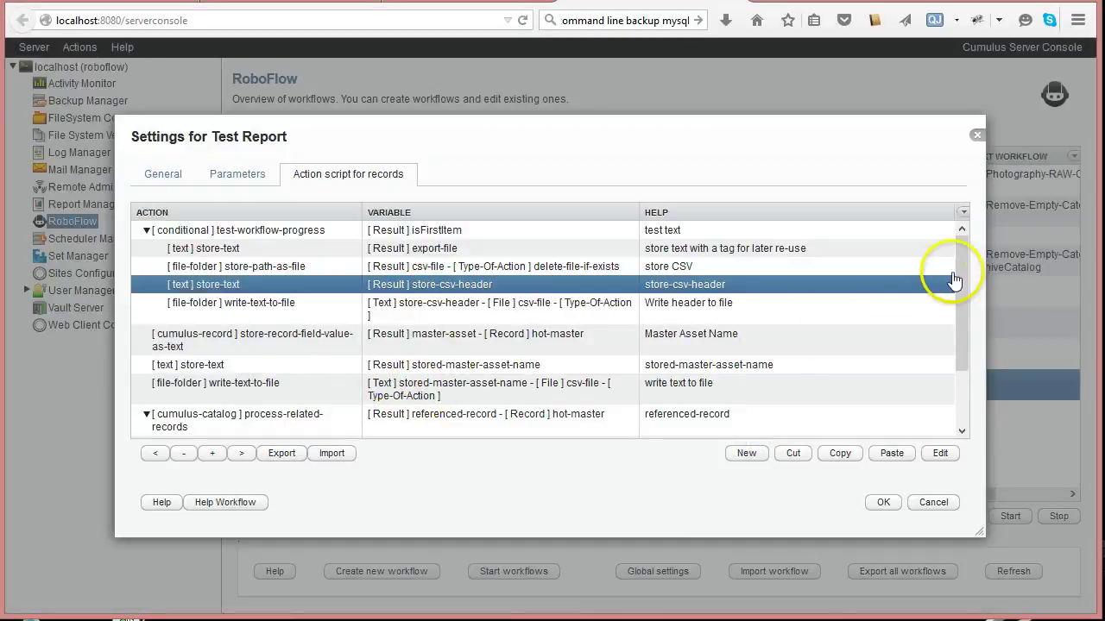
Step: Cut the three actions nested in the lastItemRef test-else conditional, from store-record-field-value-as-text through write-text-to-file
scroll(958, 292, down, 3)
drag(960, 295, 967, 329)
click(279, 346)
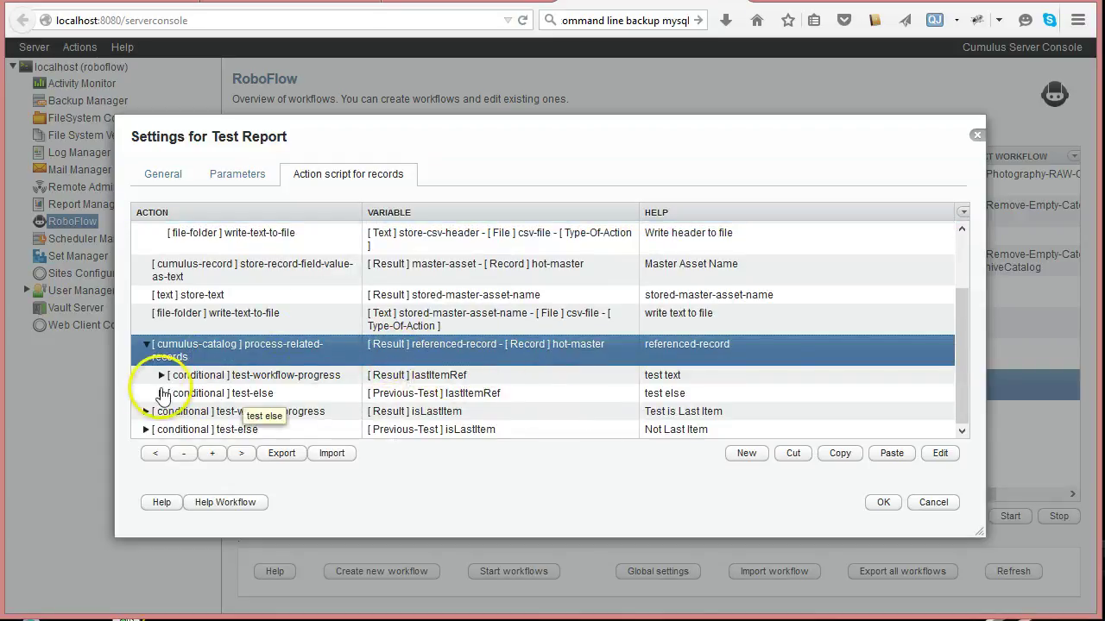
click(161, 393)
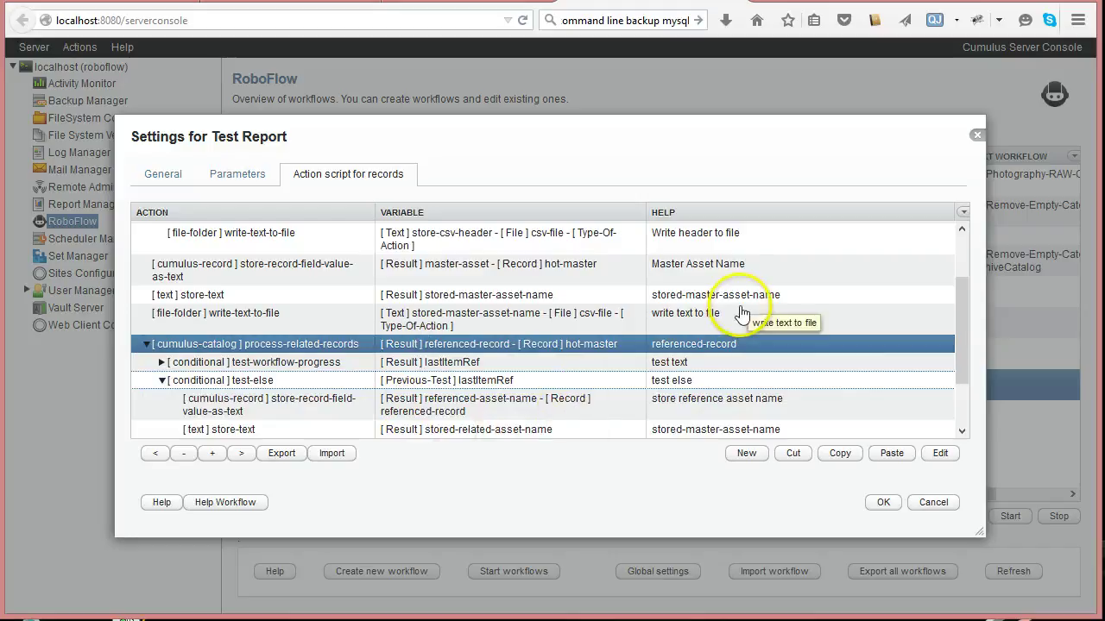
scroll(741, 313, down, 2)
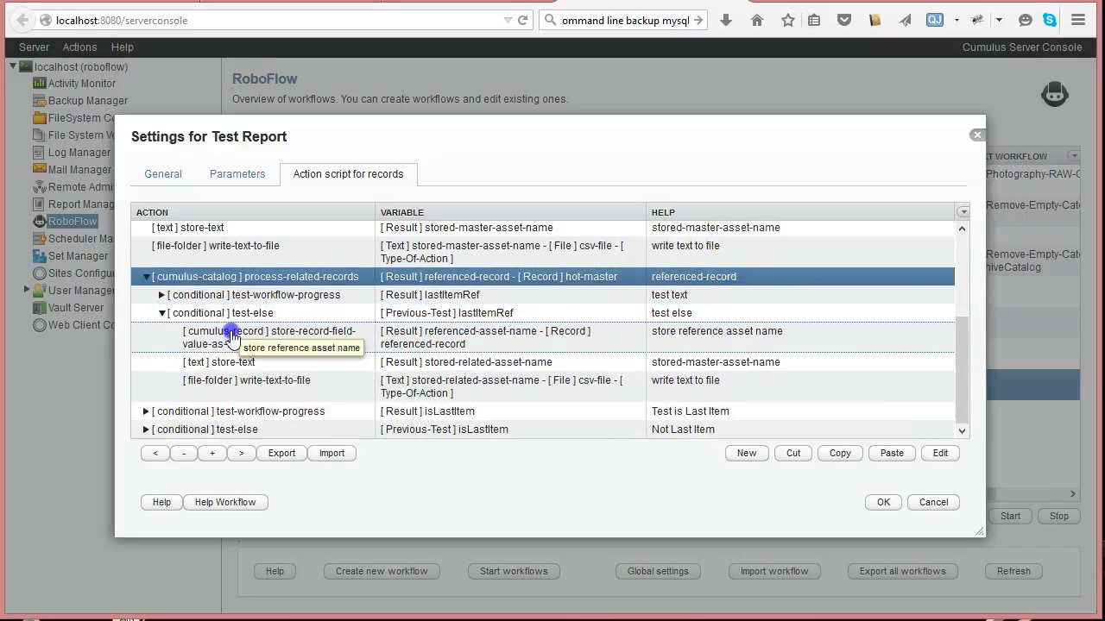
click(231, 336)
shift+click(257, 387)
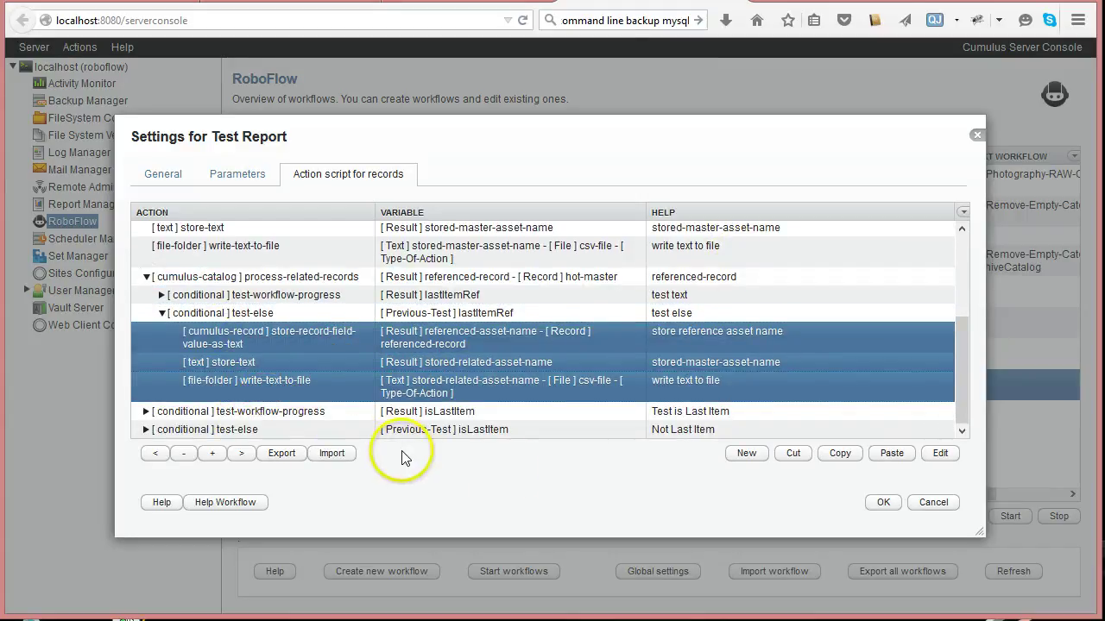
click(793, 454)
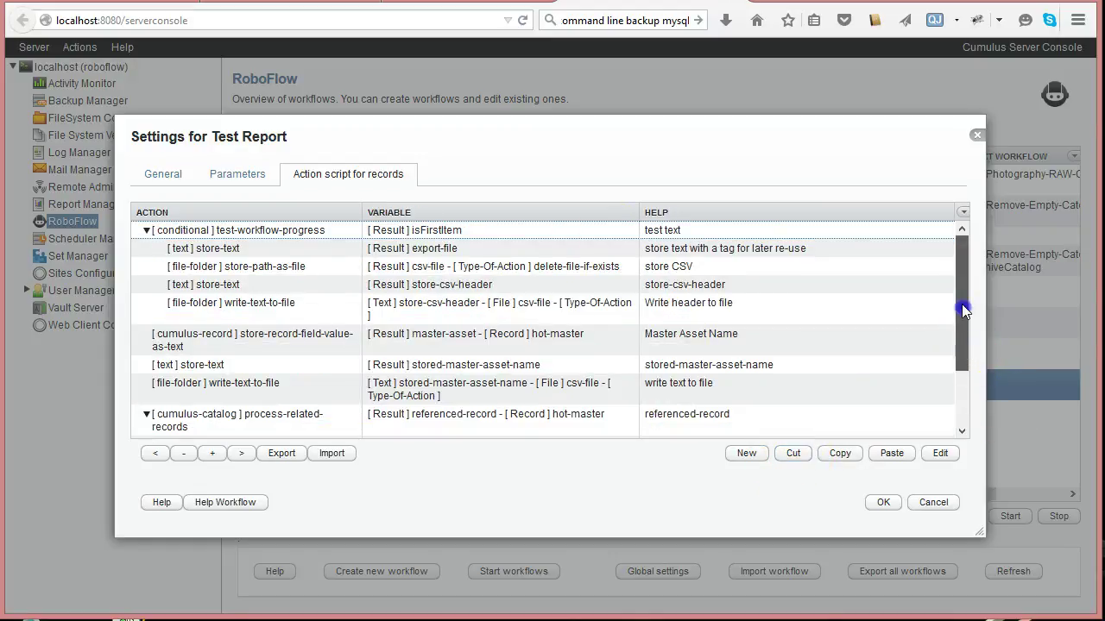
Step: Collapse the isFirstItem conditional and paste the three cut actions directly under process-related-records
click(146, 230)
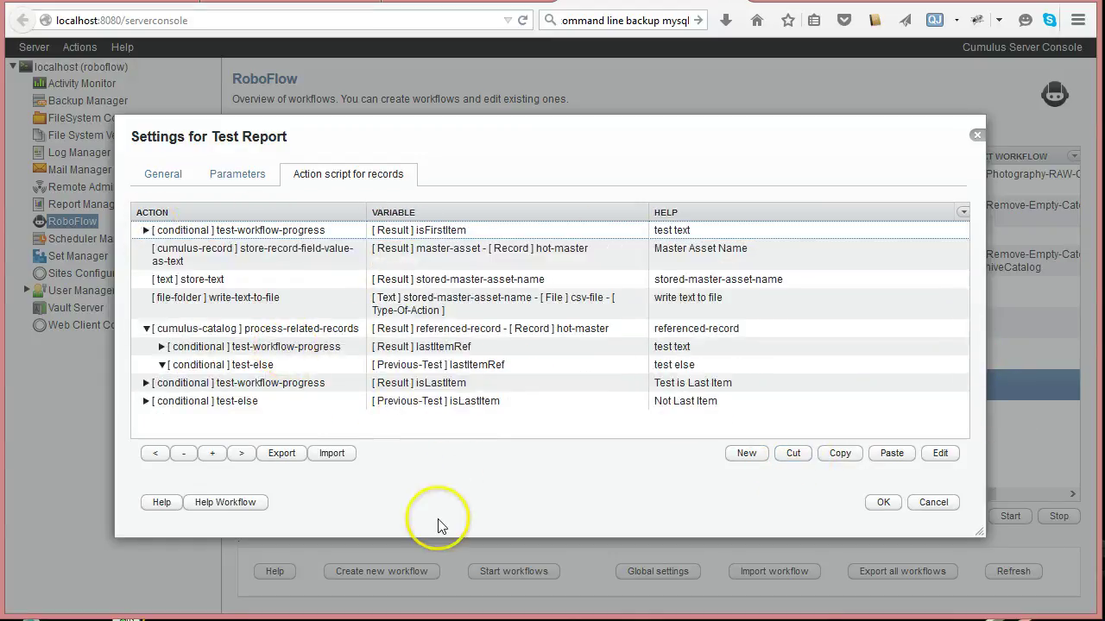
click(237, 328)
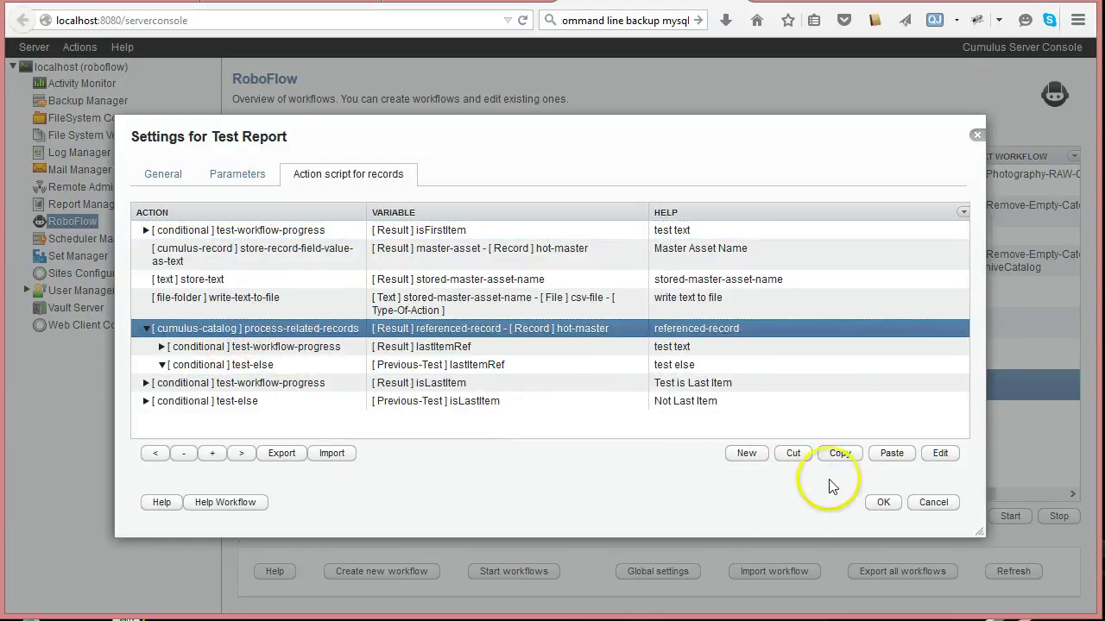
click(893, 455)
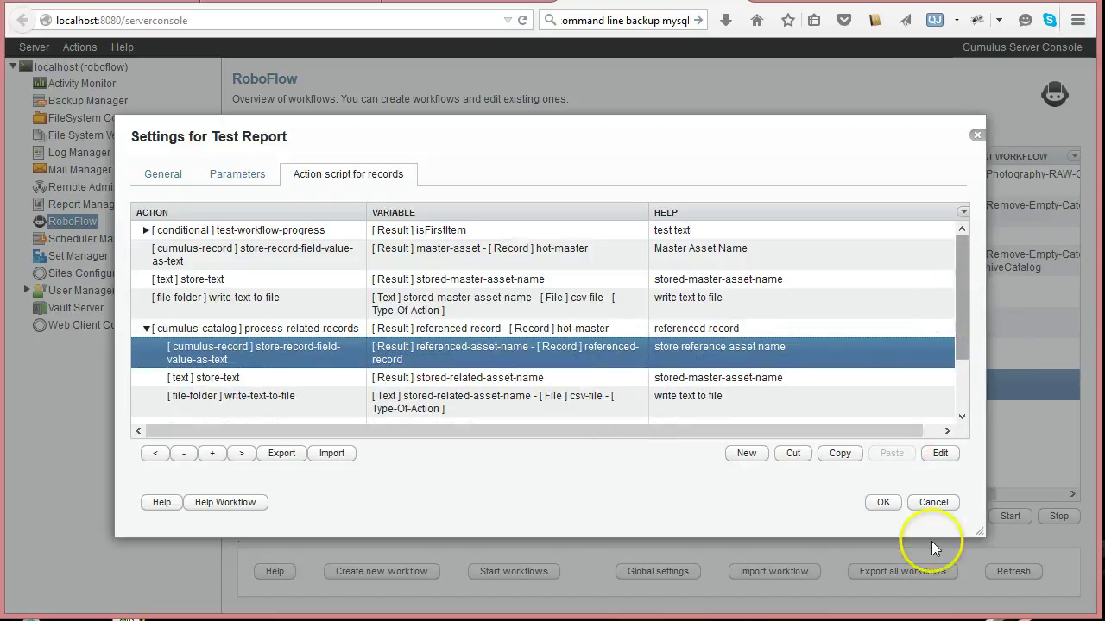
Step: Save the Test Report workflow and reopen its settings at the action script for records
click(883, 503)
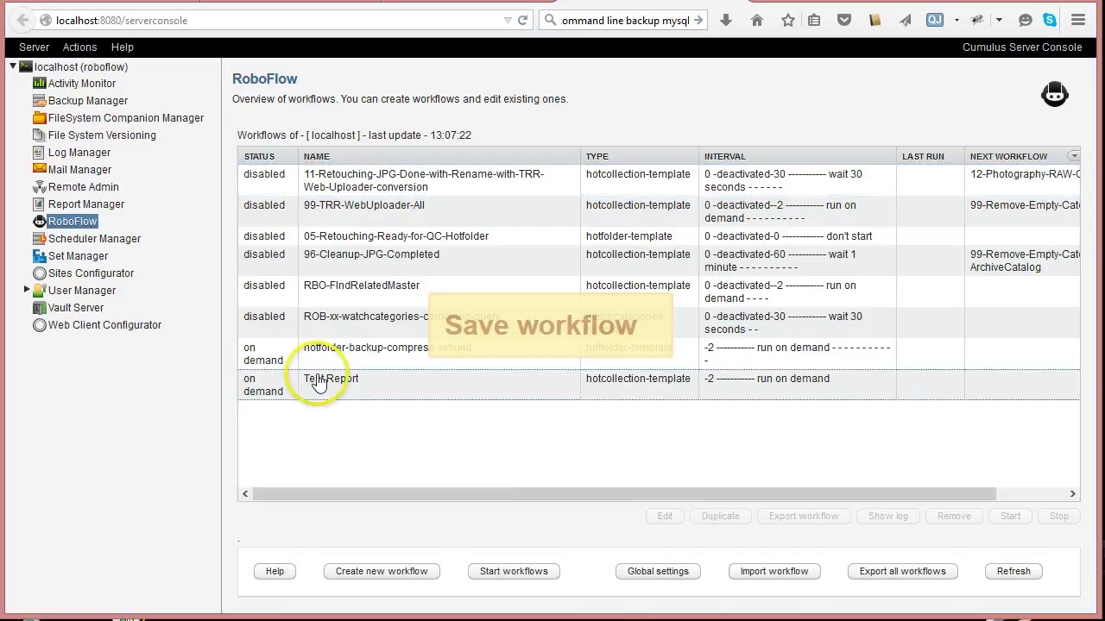
double_click(317, 384)
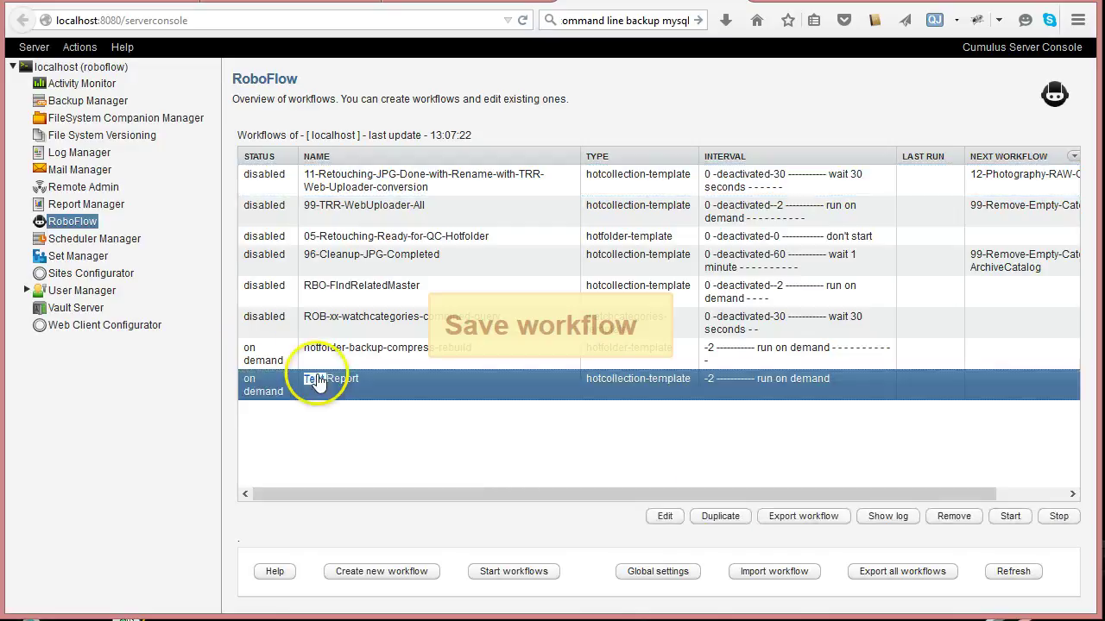
click(311, 175)
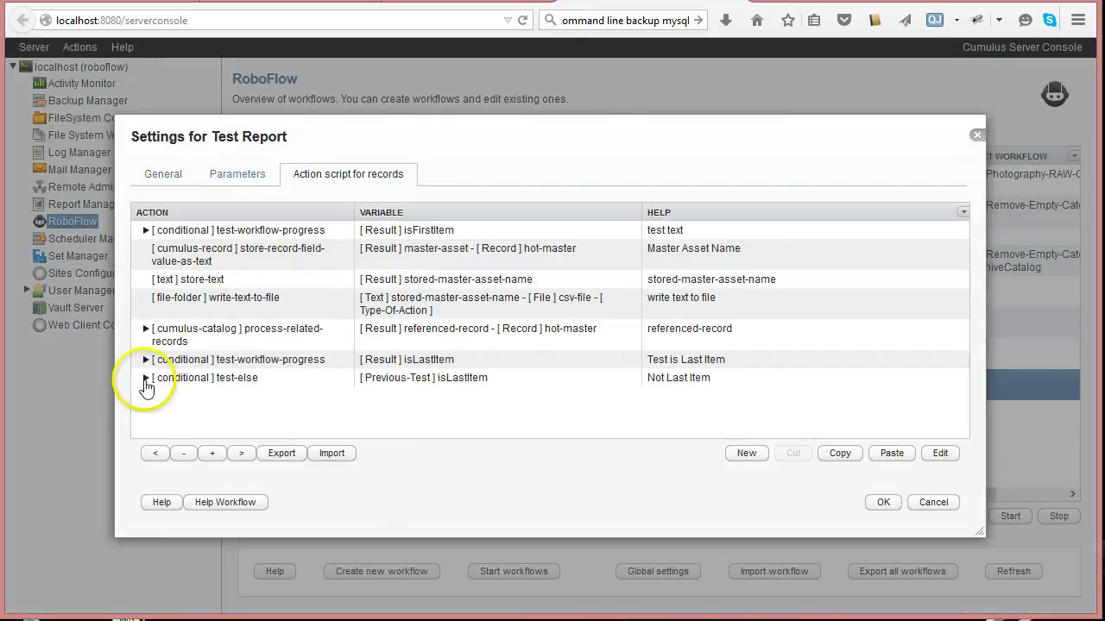
Step: Cut the isLastItem test-else conditional and the isLastItem test-workflow-progress conditional from the action script
click(146, 380)
click(145, 365)
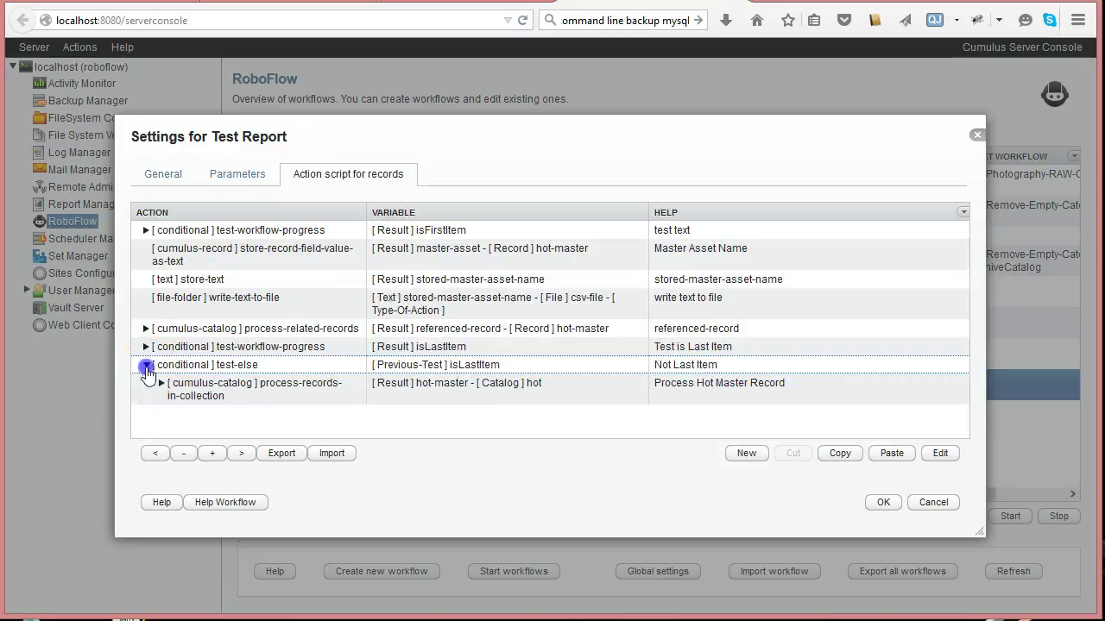
click(251, 377)
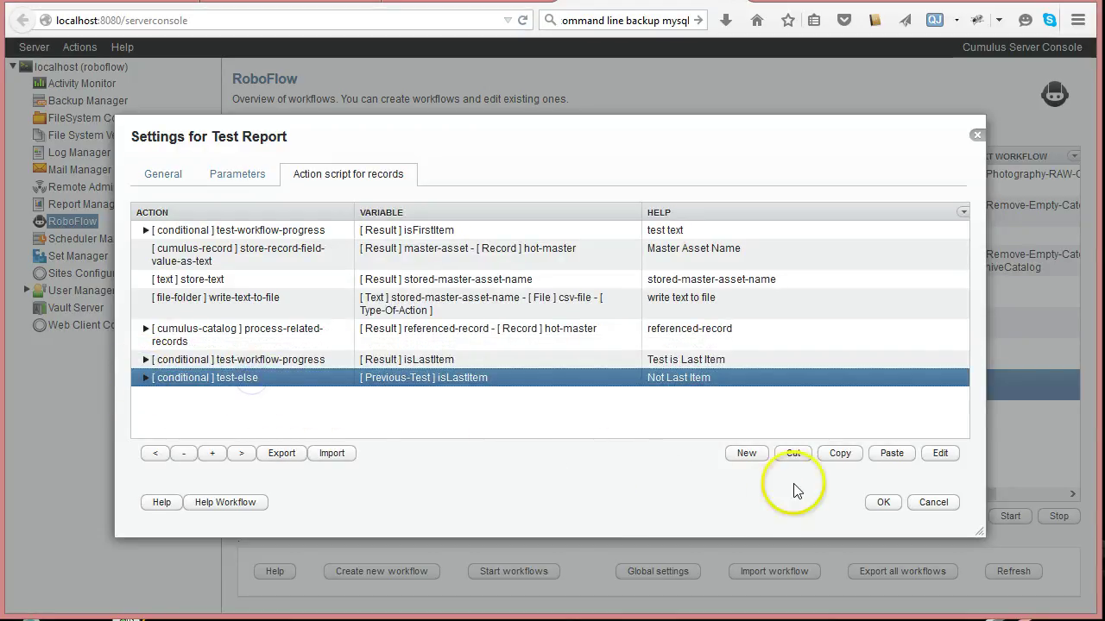
click(794, 454)
click(233, 364)
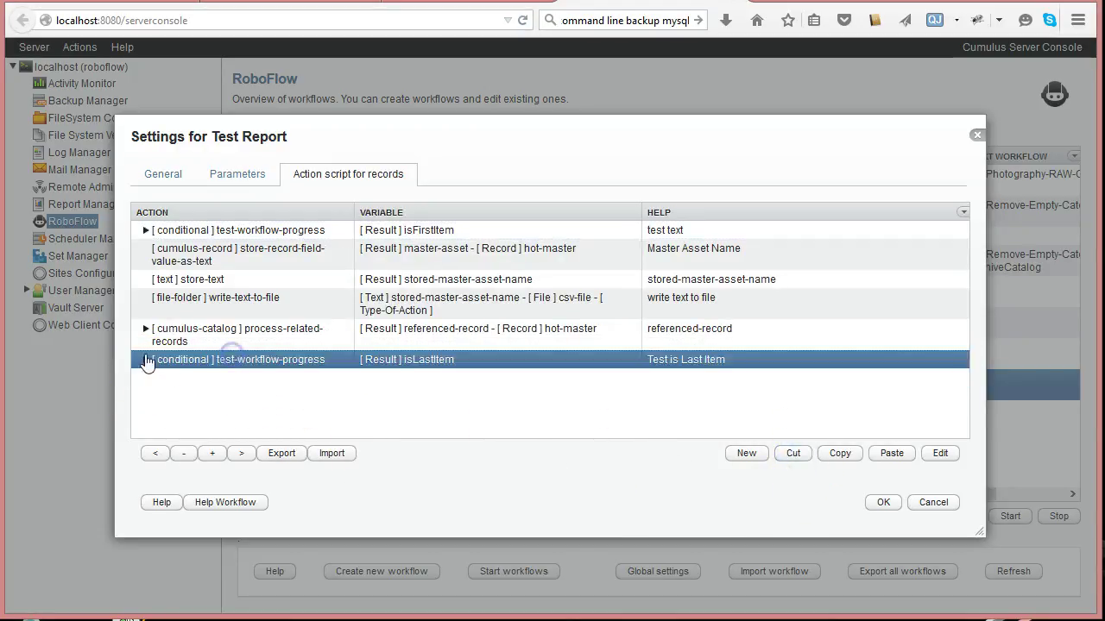
click(796, 454)
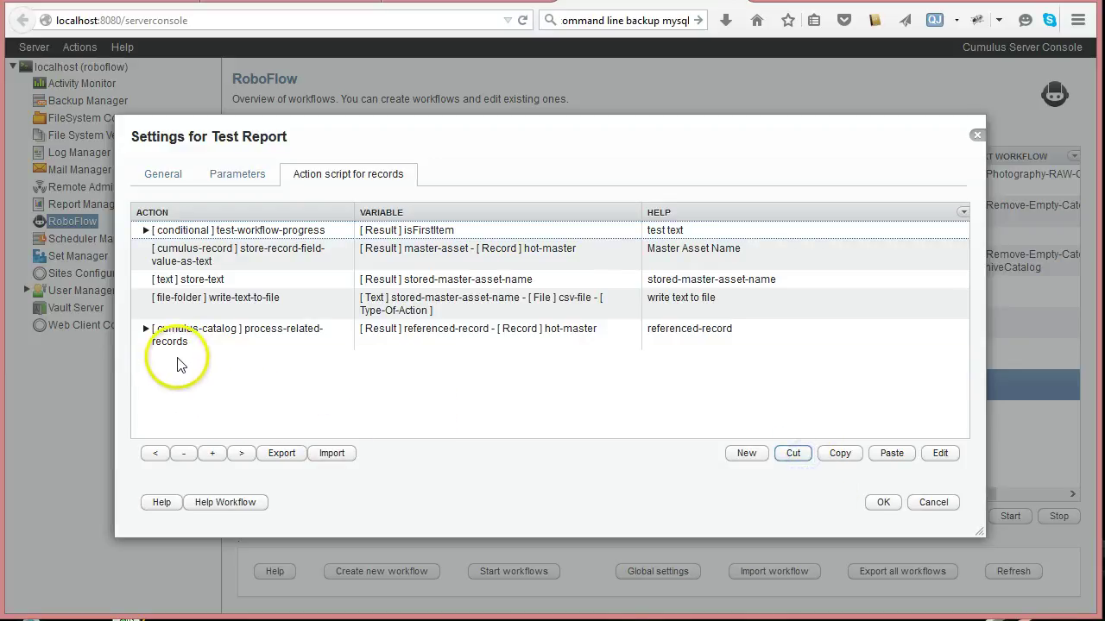
Step: Cut both lastItemRef conditionals, test-workflow-progress and test-else, from inside process-related-records
click(146, 329)
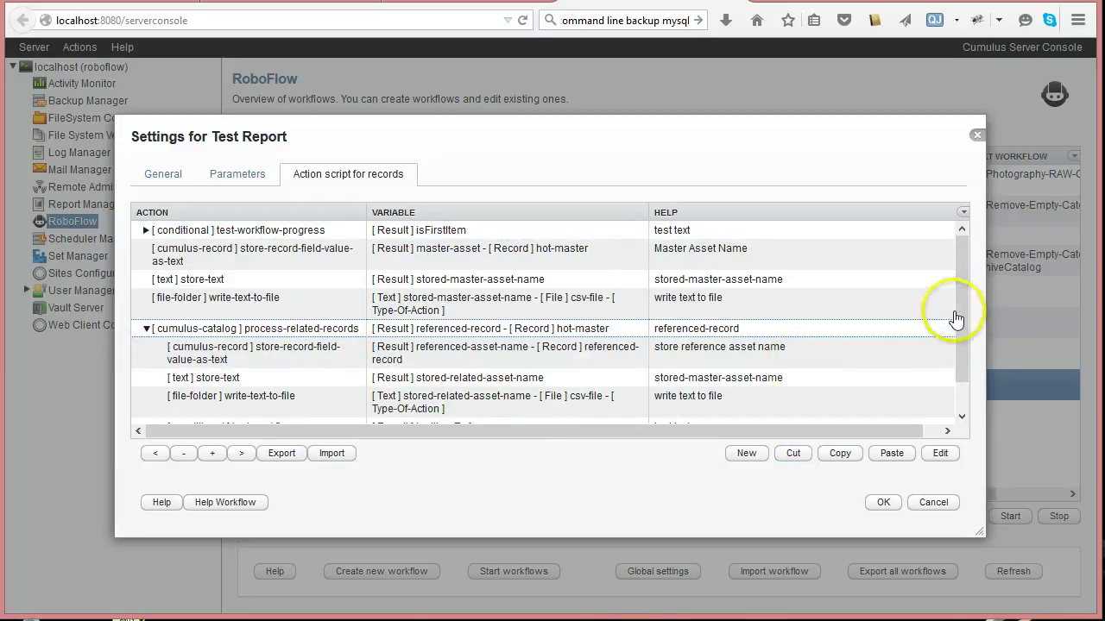
scroll(969, 371, down, 1)
click(259, 397)
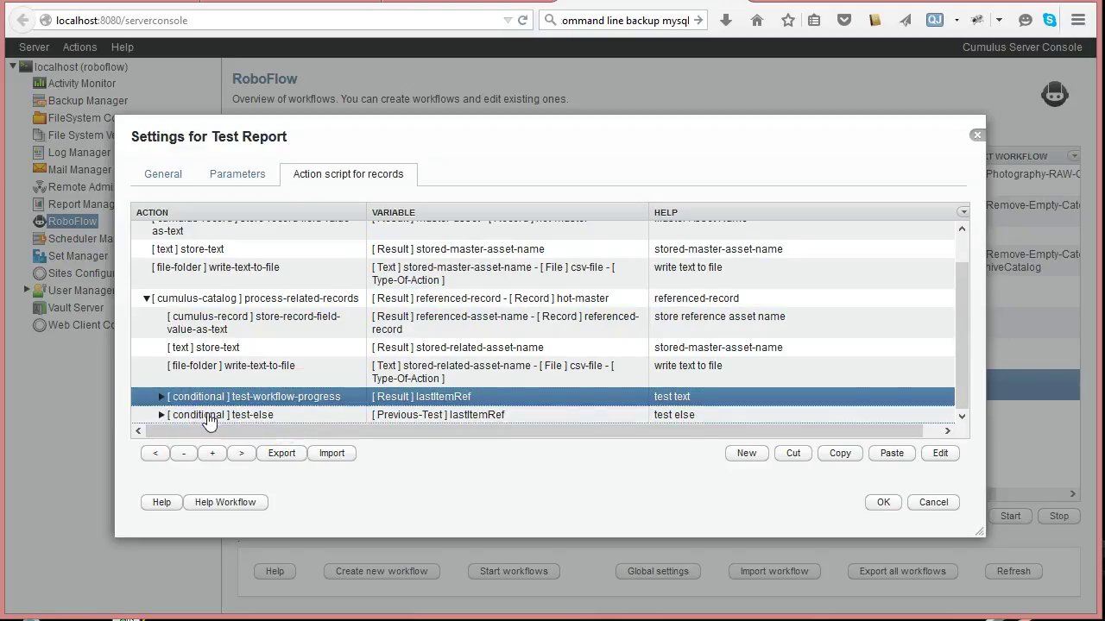
shift+click(188, 413)
click(793, 454)
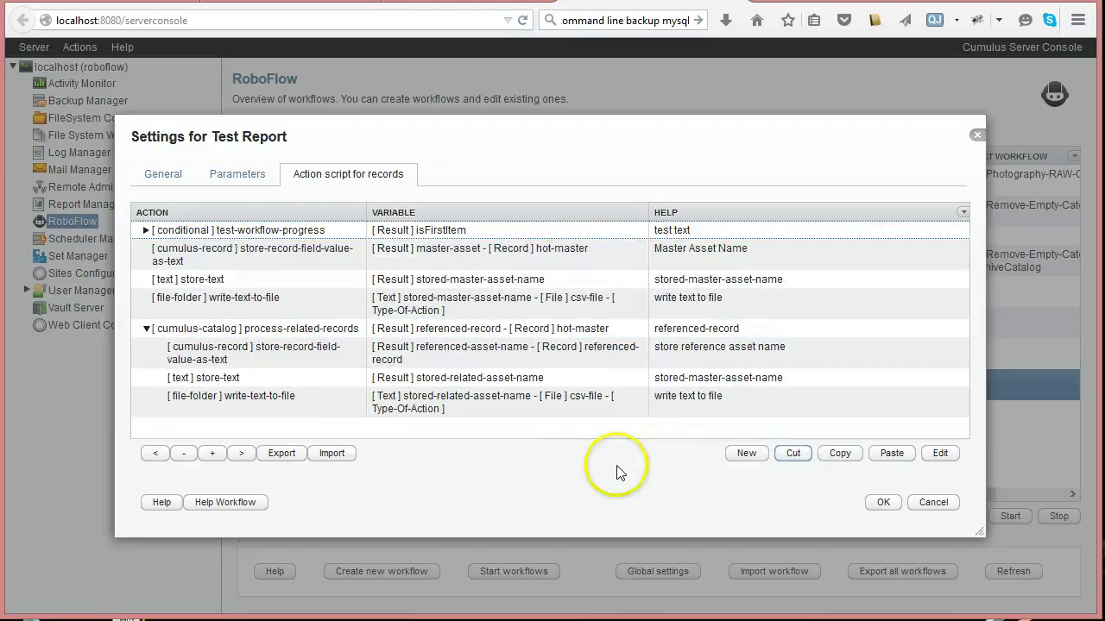
Step: Set the record variable of process-related-records to hot and recheck the action's settings
click(175, 358)
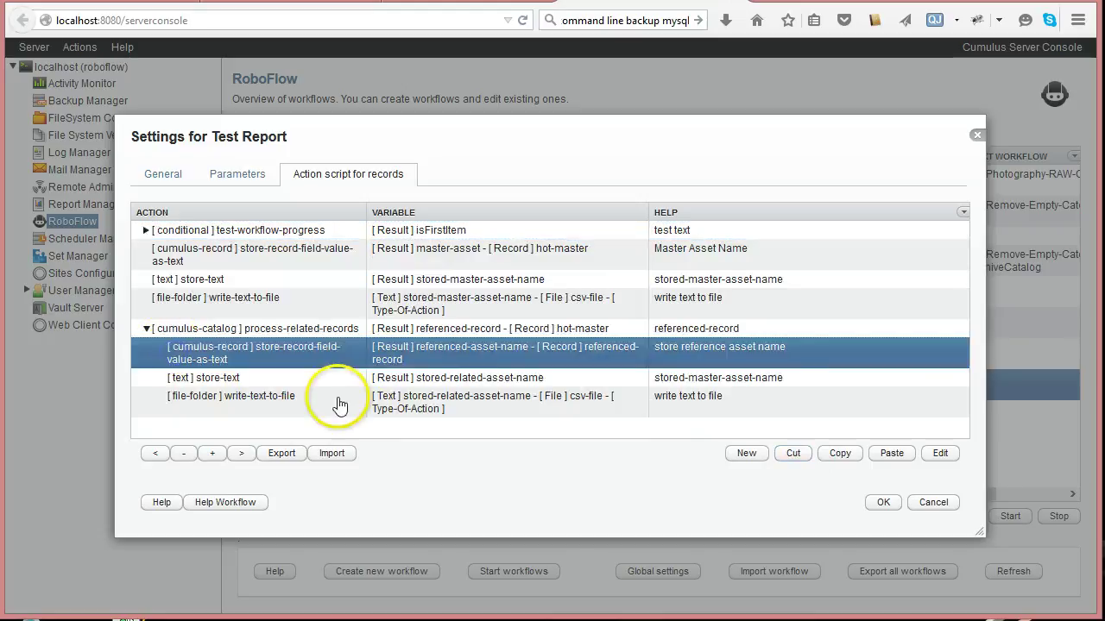
click(259, 333)
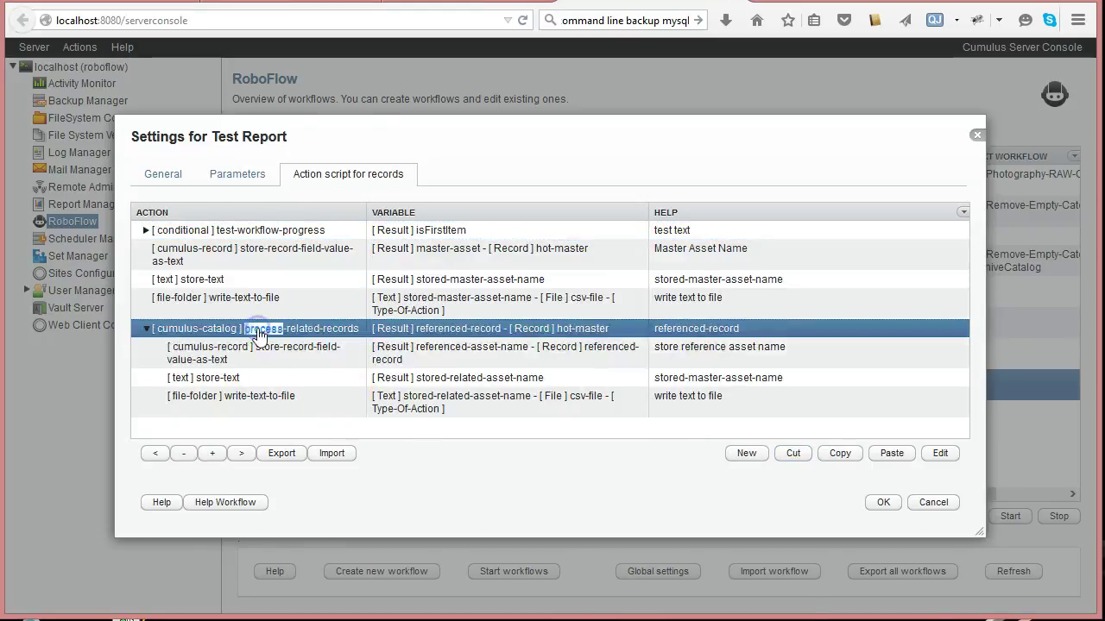
double_click(259, 333)
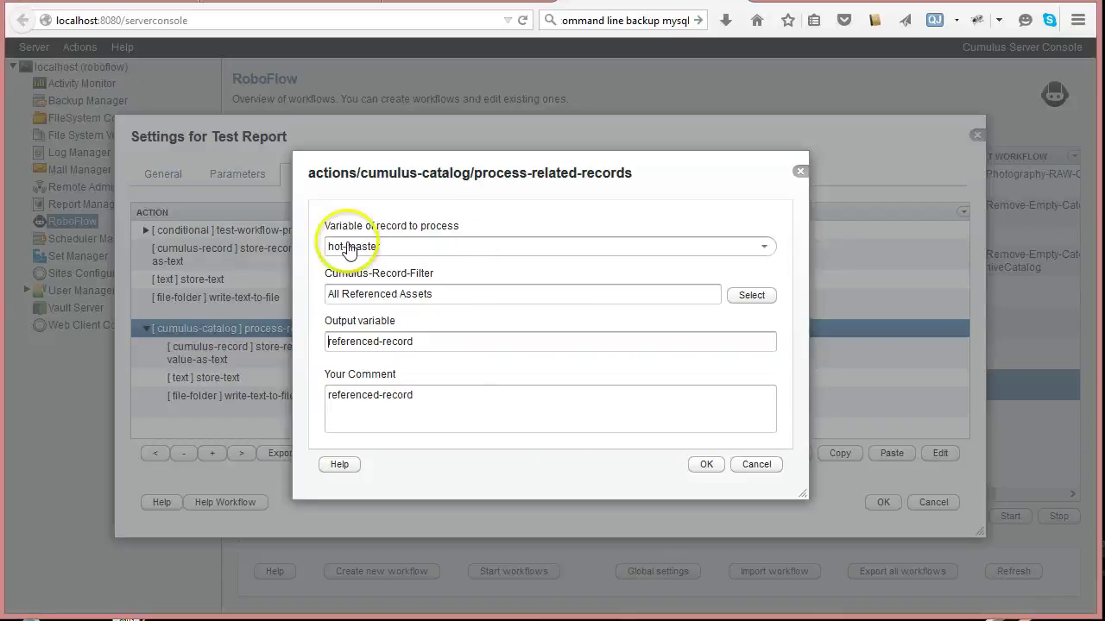
click(765, 247)
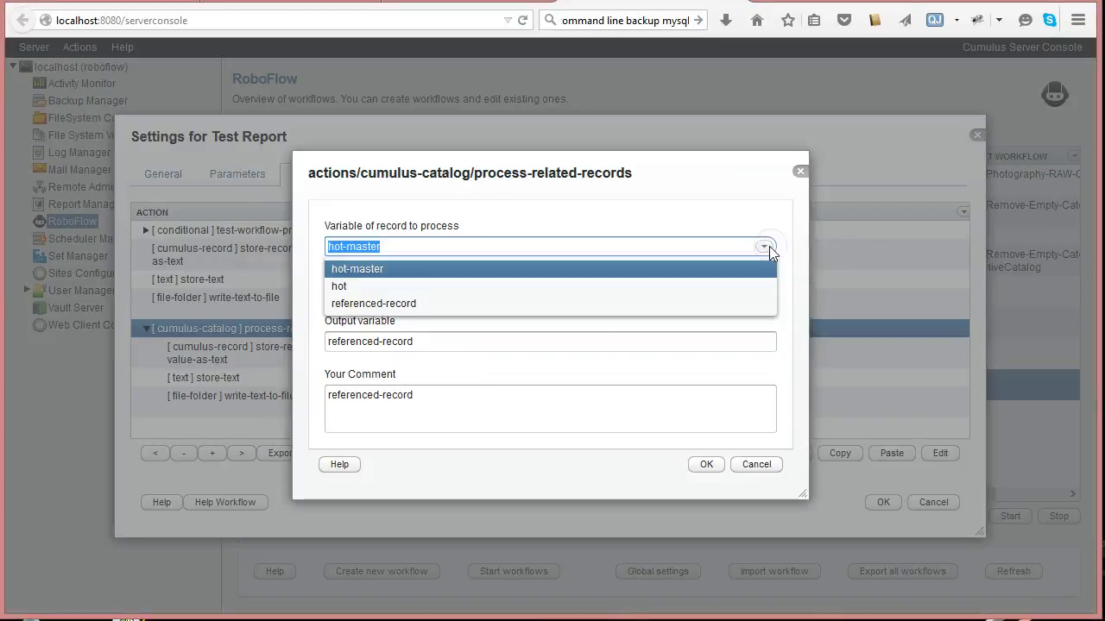
click(369, 287)
click(703, 464)
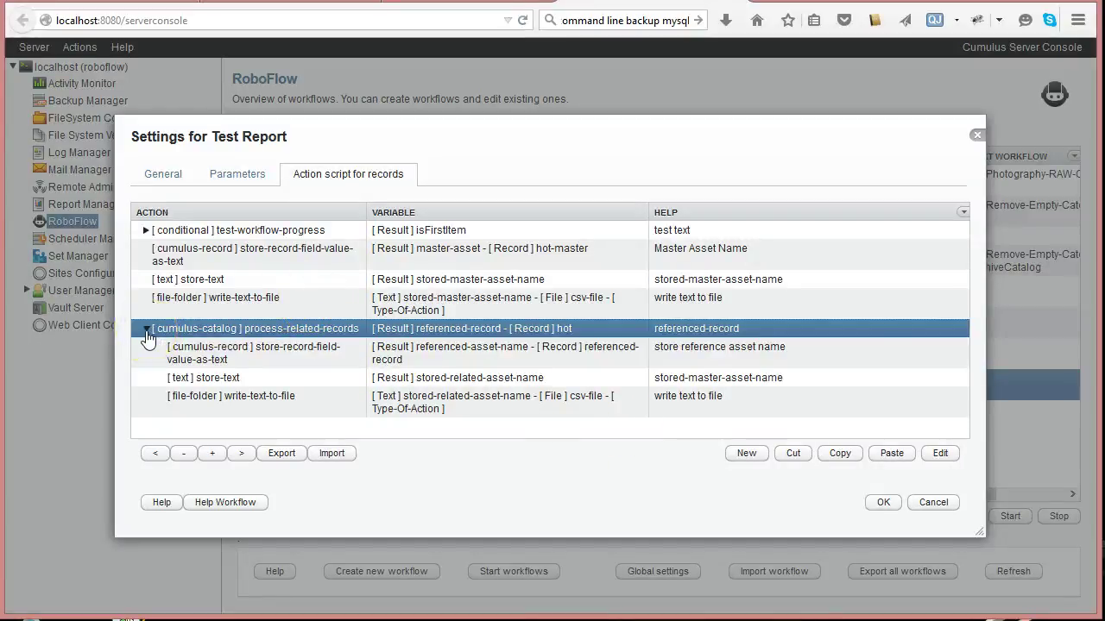
double_click(257, 332)
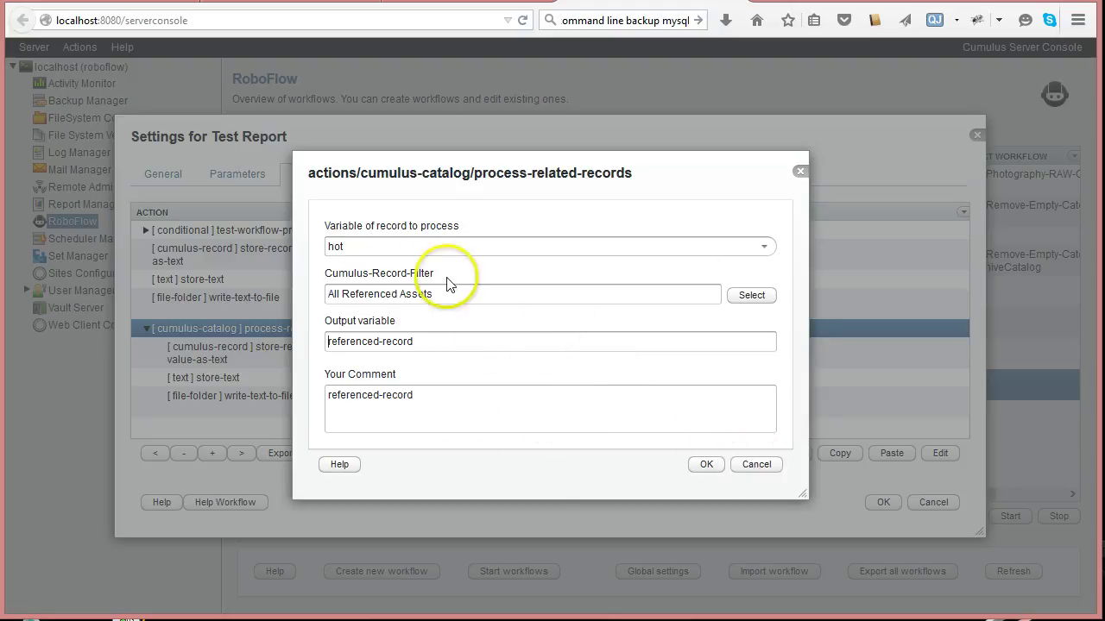
click(766, 470)
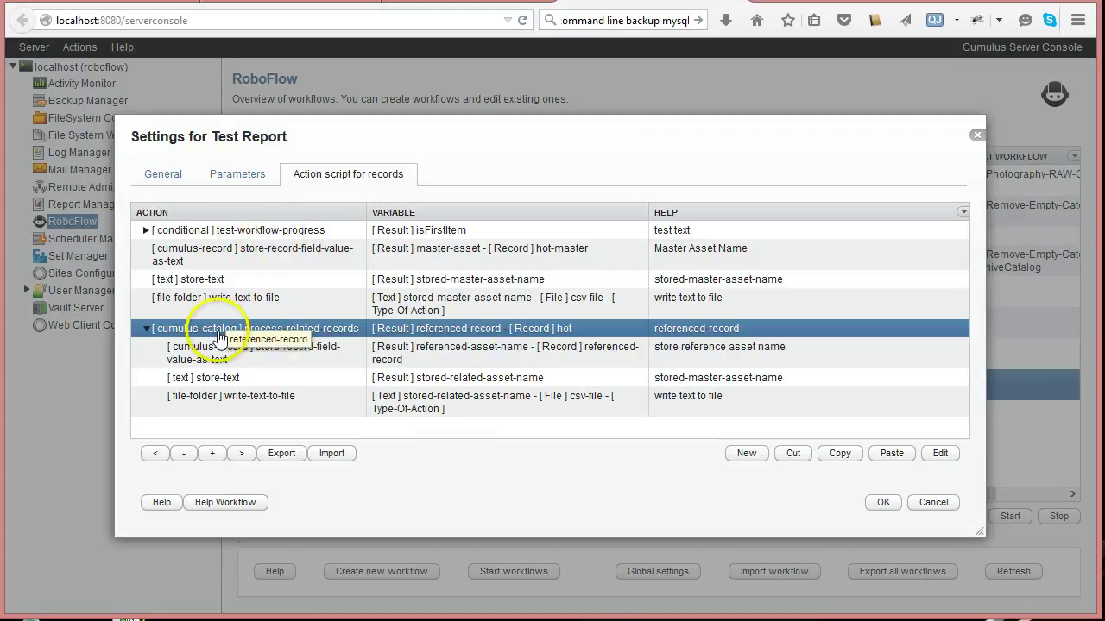
Step: Set the record variable of the Master Asset Name store-record-field-value-as-text action to hot
click(292, 250)
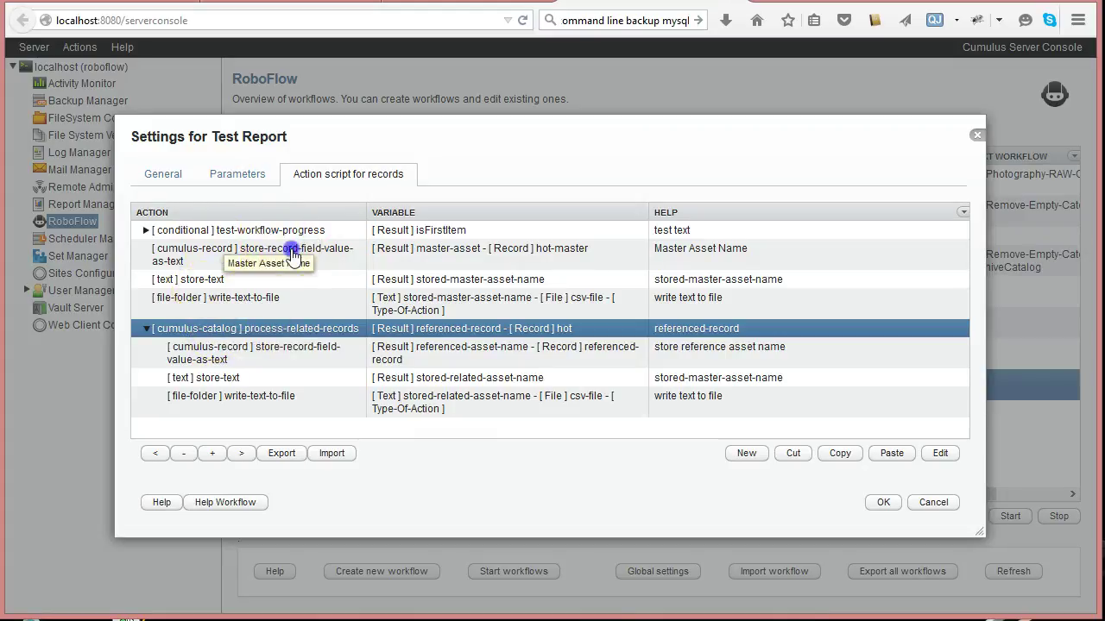
double_click(291, 250)
click(766, 245)
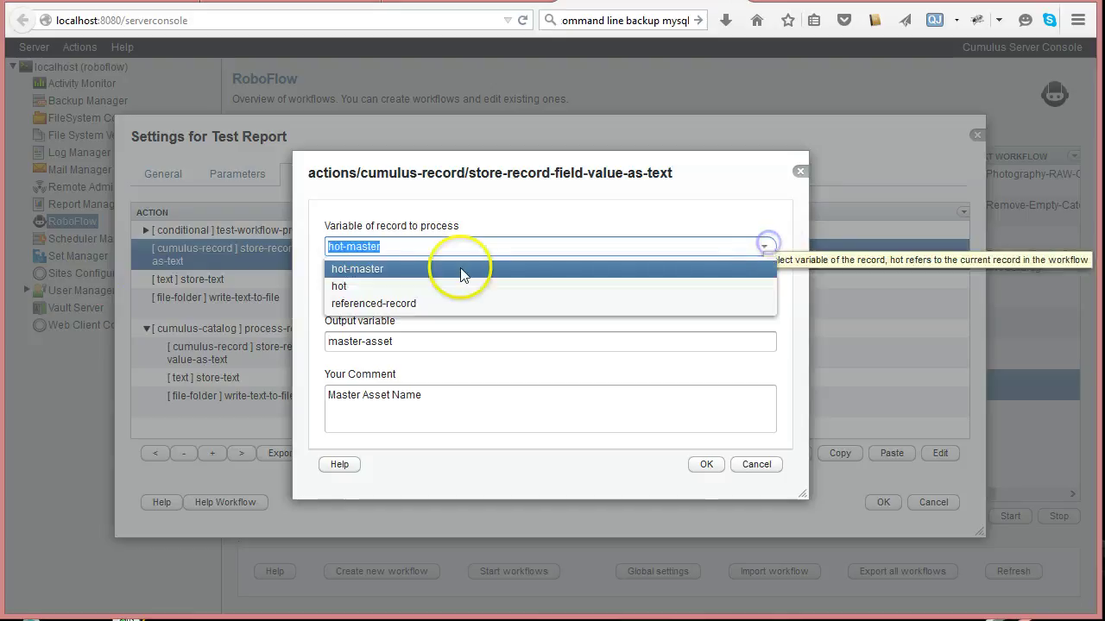
click(384, 286)
click(705, 465)
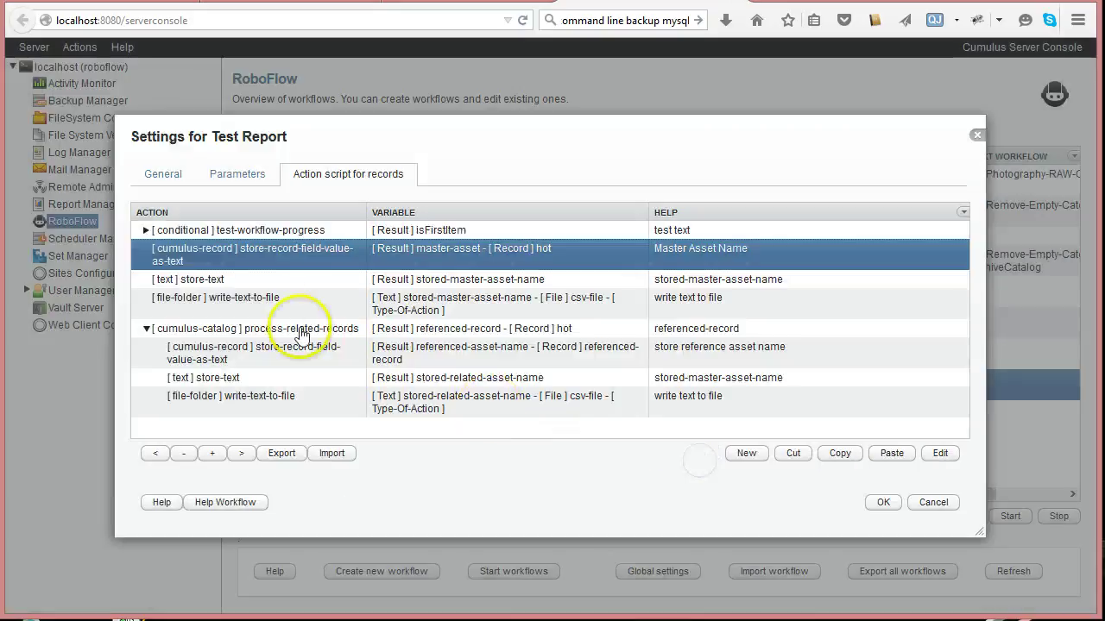
Step: Change the stored-master-asset-name text to "#TAG(master-asset)TAG#" in double quotes, removing the leading line-break tag and trailing comma
click(266, 285)
double_click(267, 288)
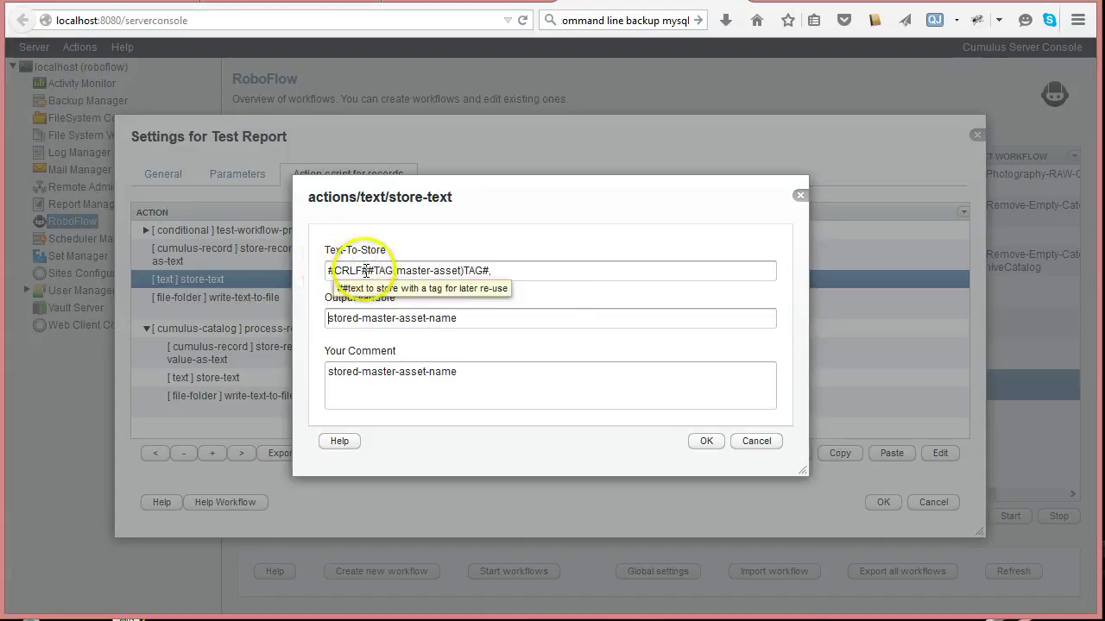
drag(368, 270, 291, 259)
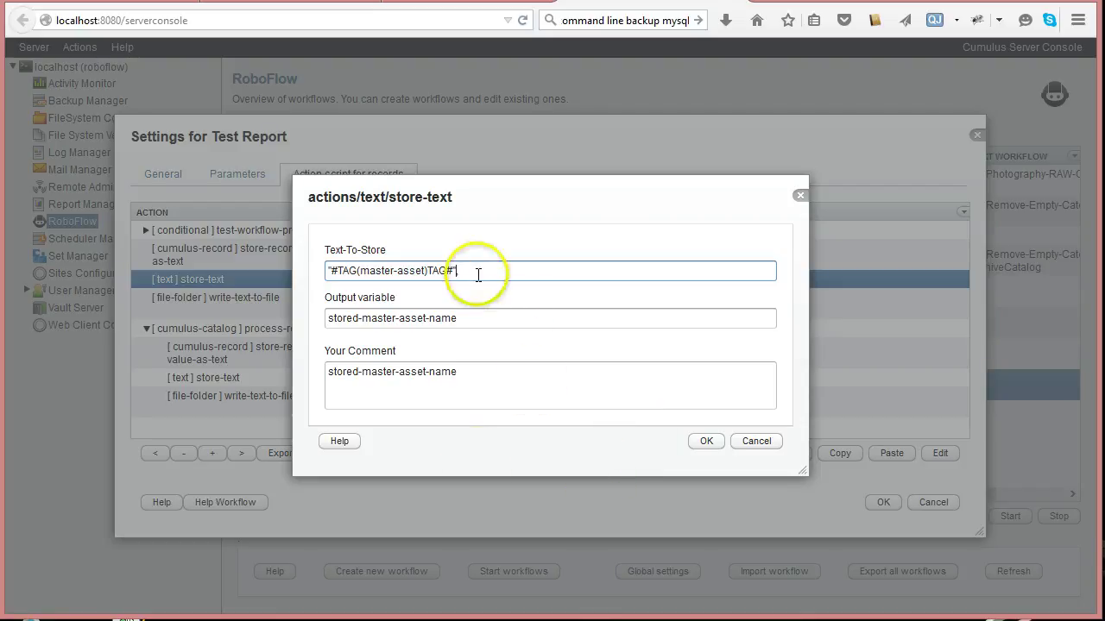
key(BackSpace)
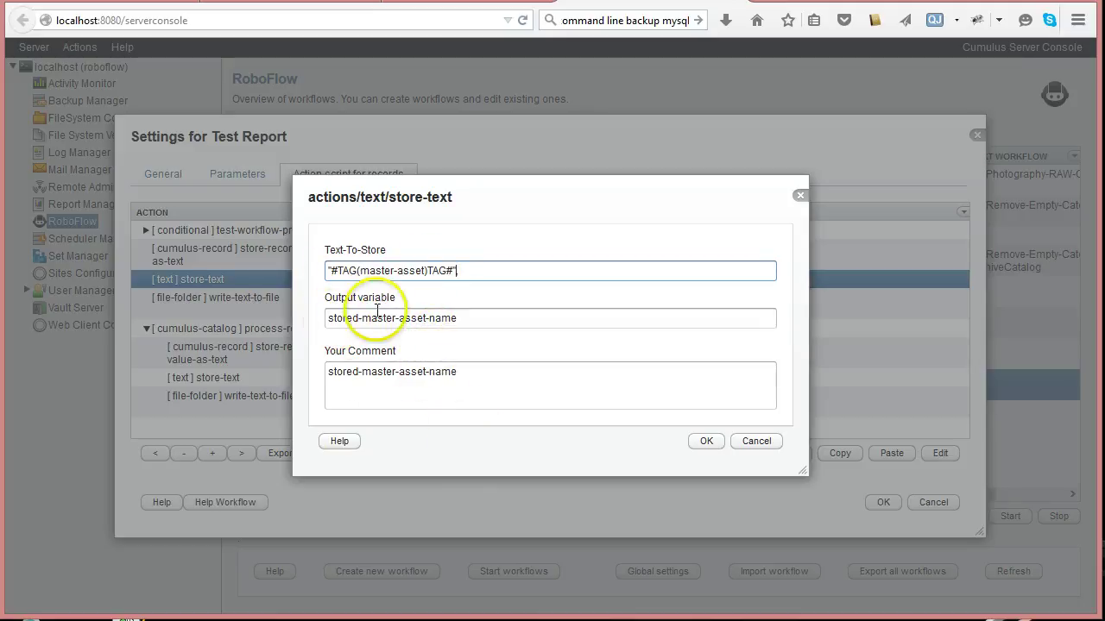
click(706, 441)
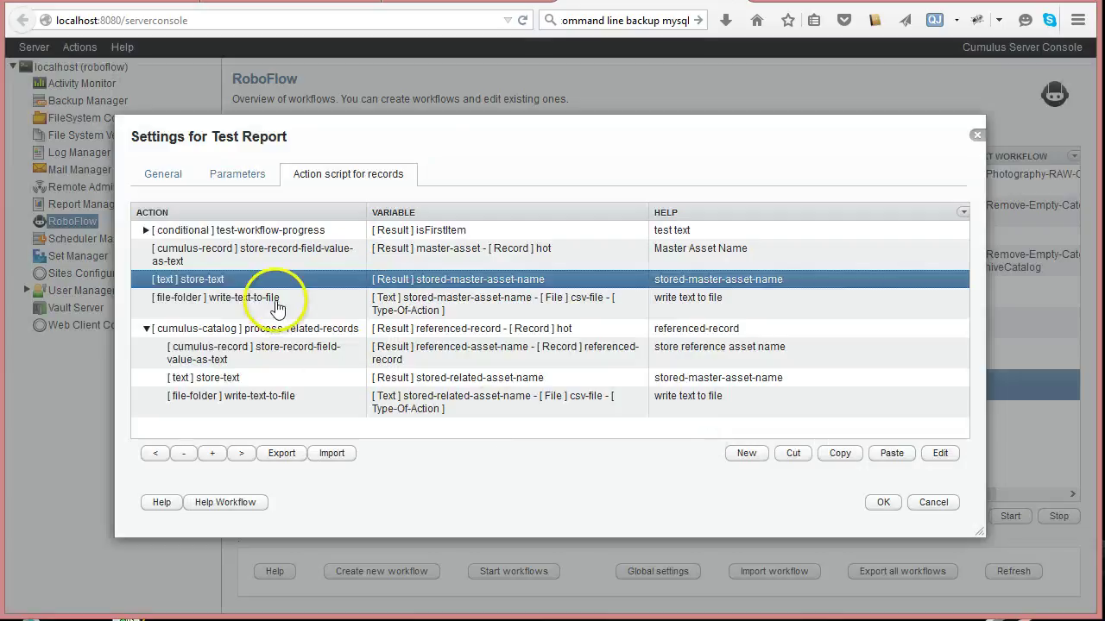
Step: Review the settings of the master asset's write-text-to-file action and of process-related-records
double_click(272, 299)
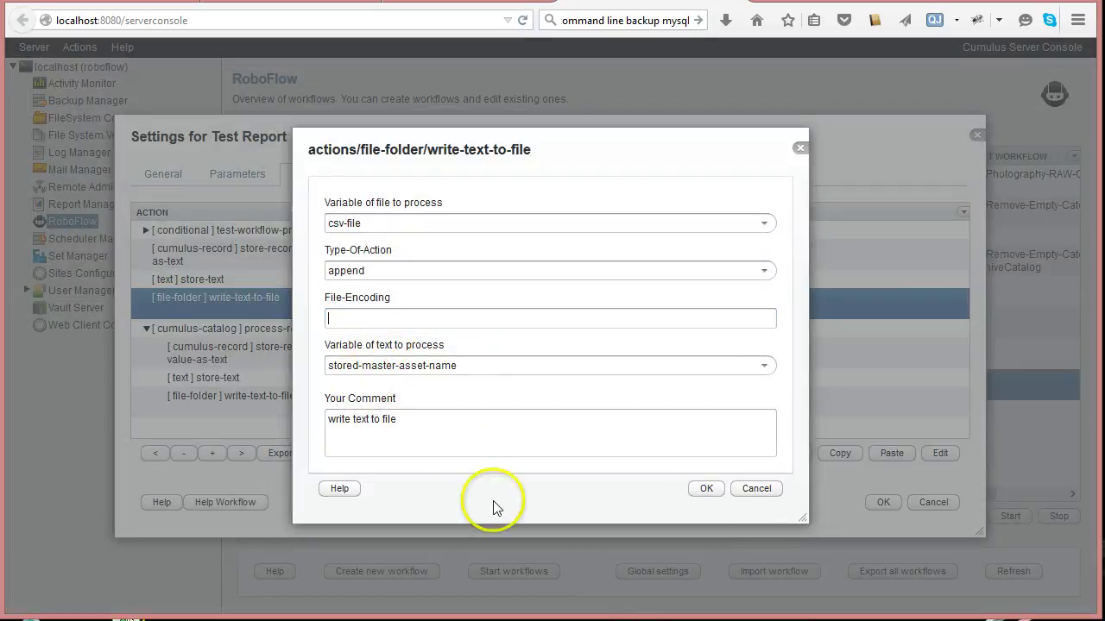
click(695, 497)
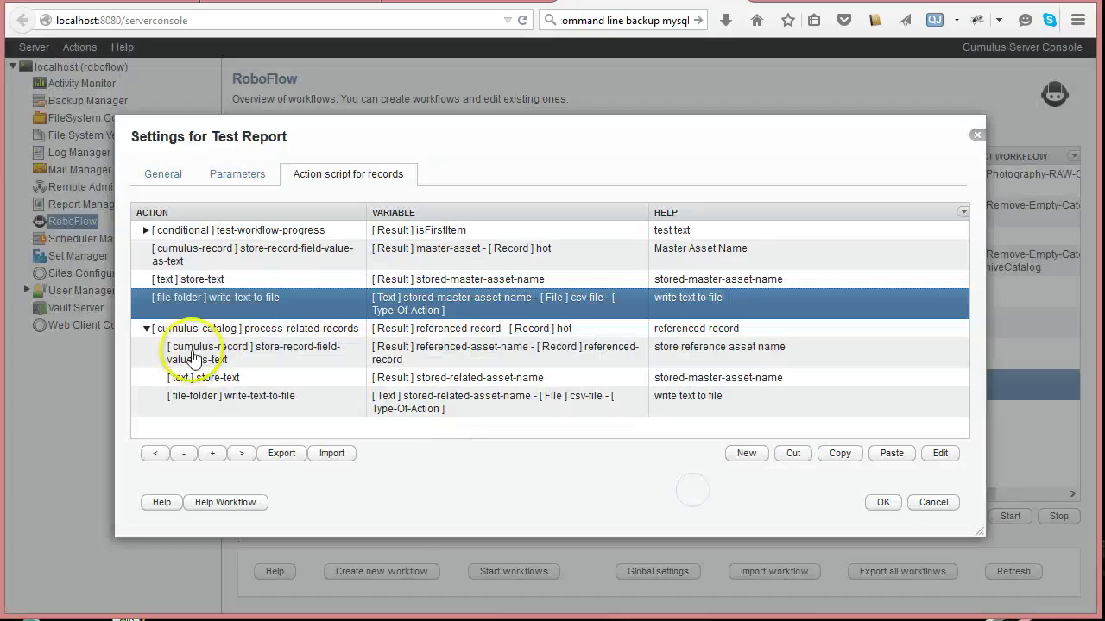
click(272, 334)
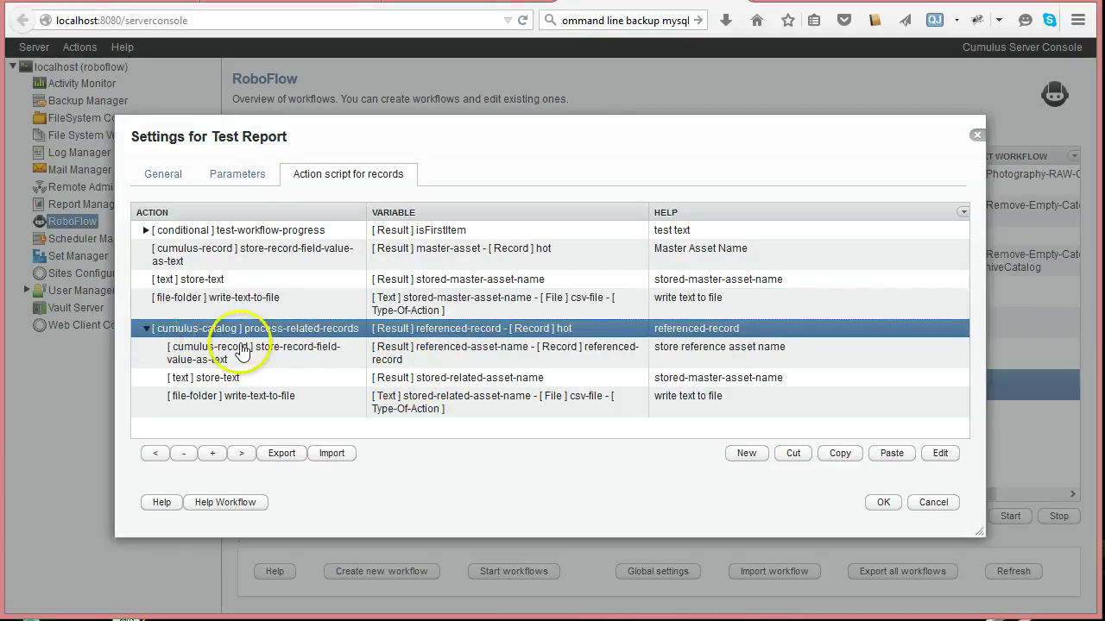
click(326, 351)
double_click(289, 328)
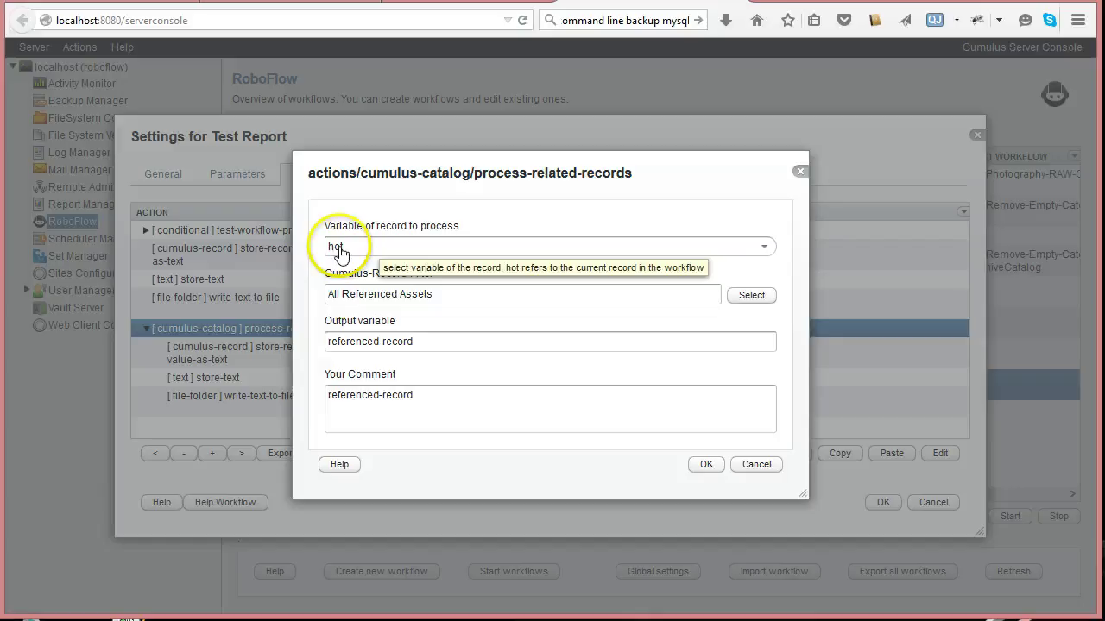
click(704, 467)
Step: Review the settings of the three actions nested under process-related-records: the field value, store-text and write-text-to-file actions
double_click(259, 350)
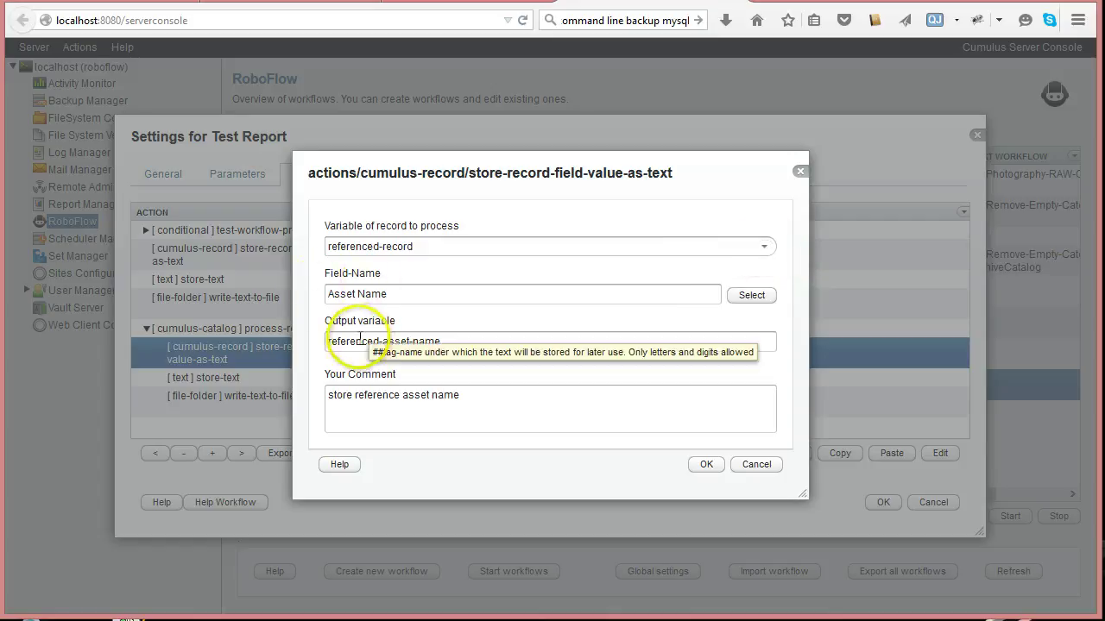
click(706, 465)
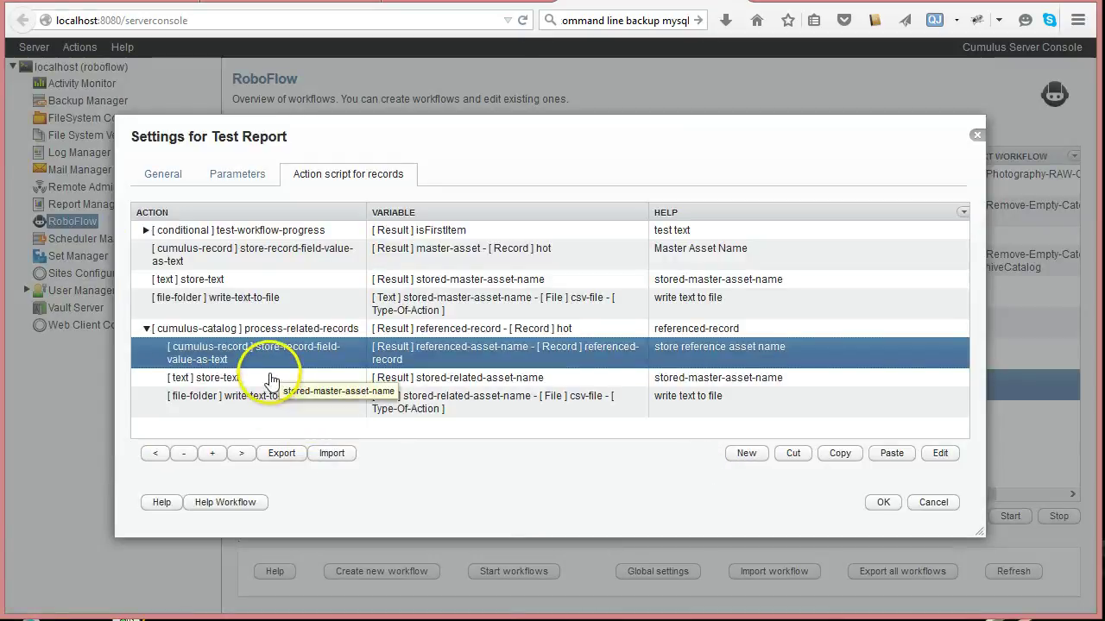
click(267, 380)
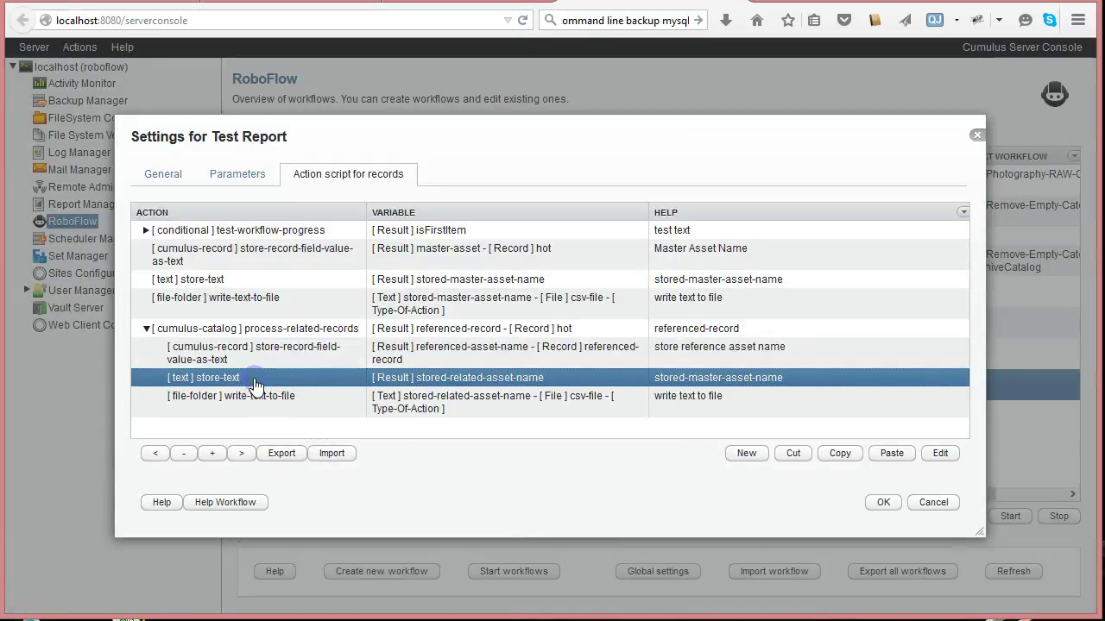
double_click(255, 383)
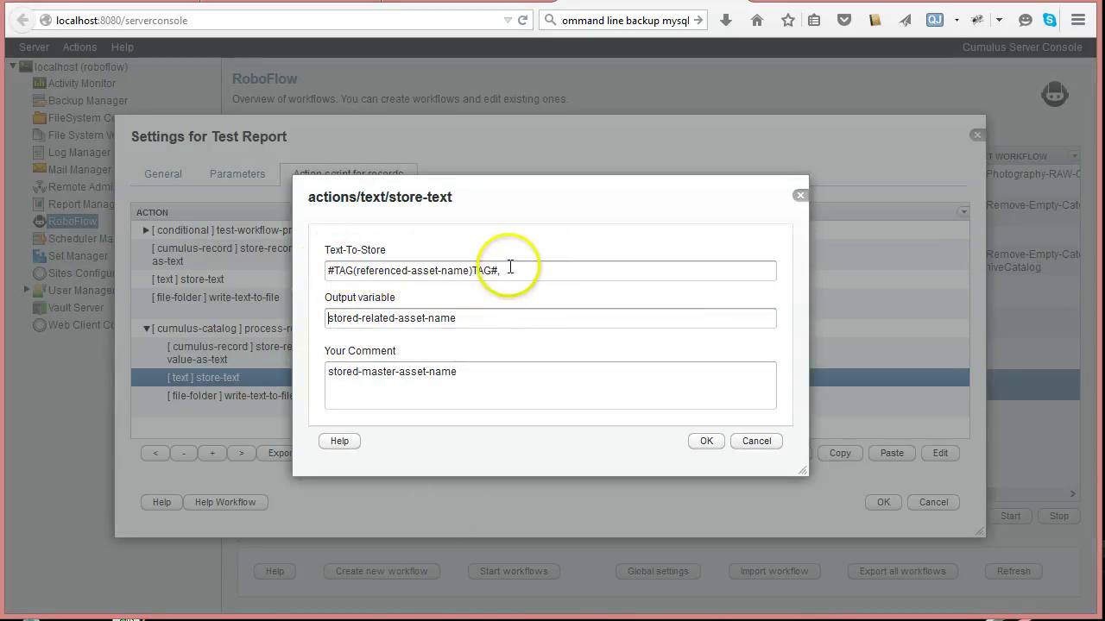
click(706, 442)
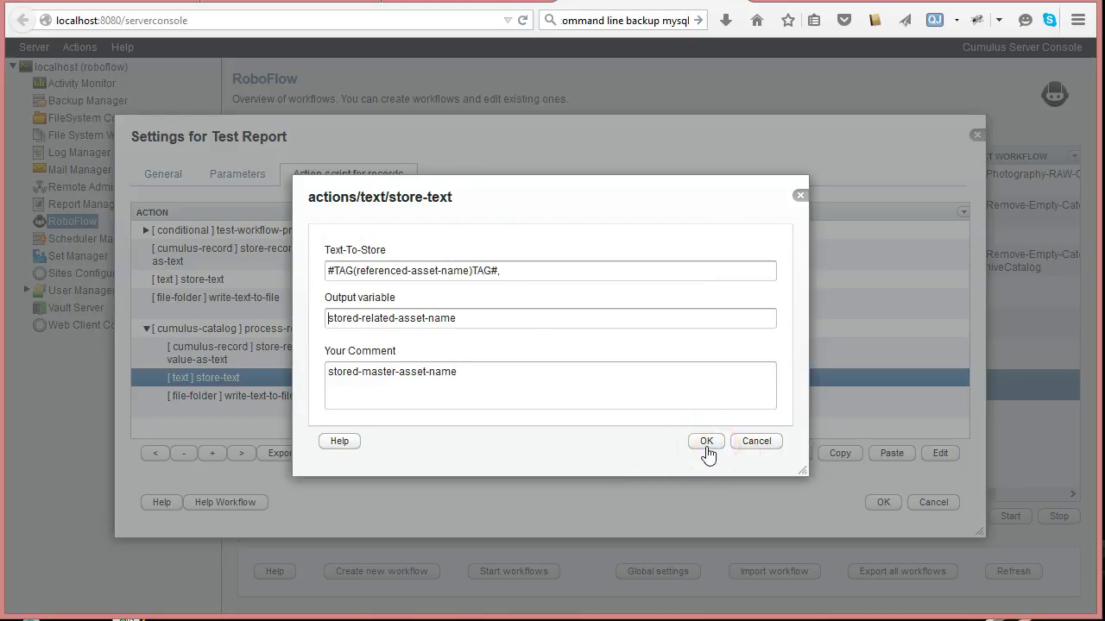
click(706, 443)
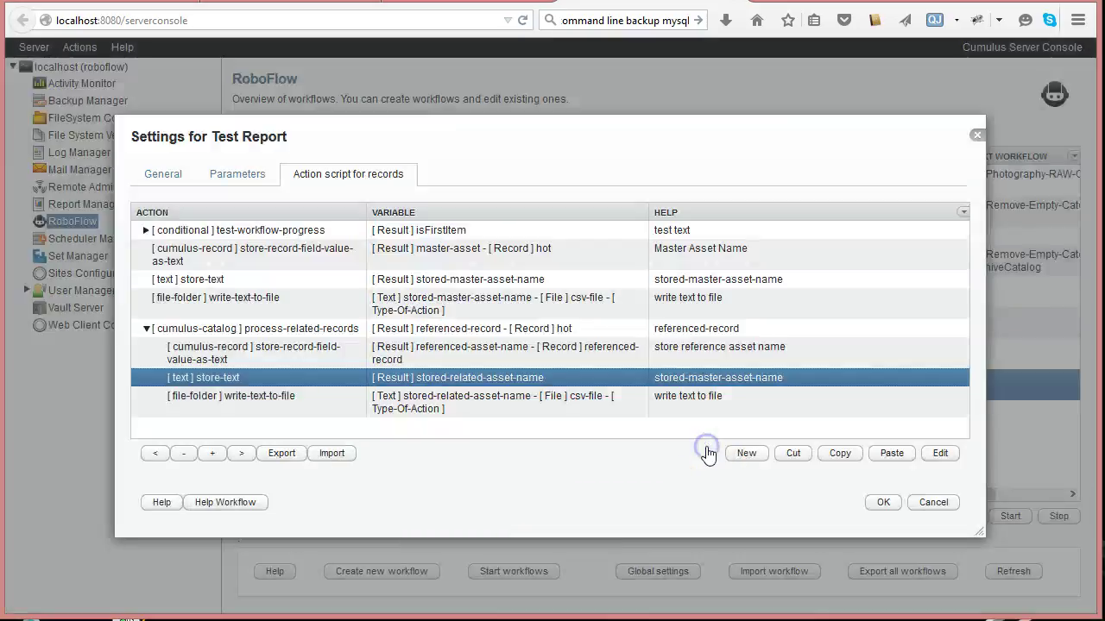
click(250, 399)
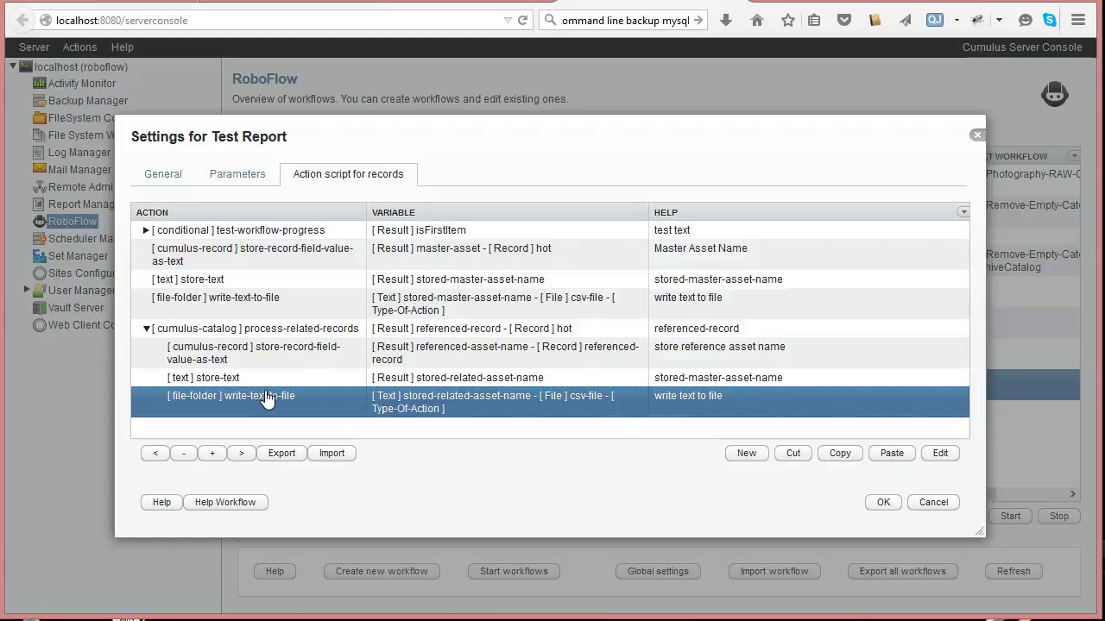
double_click(266, 398)
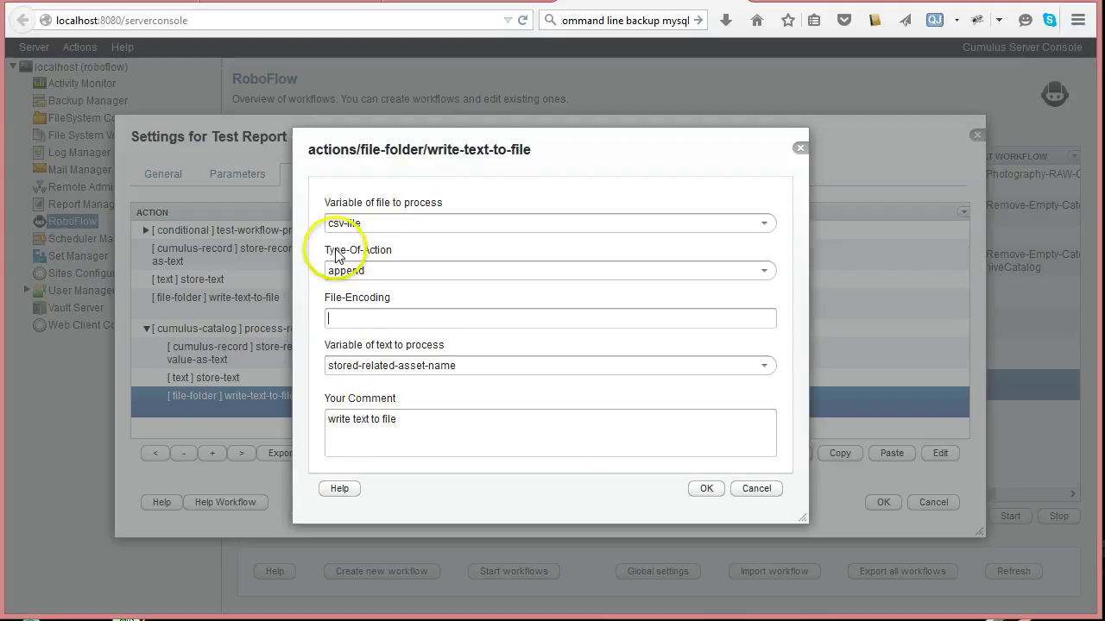
click(756, 488)
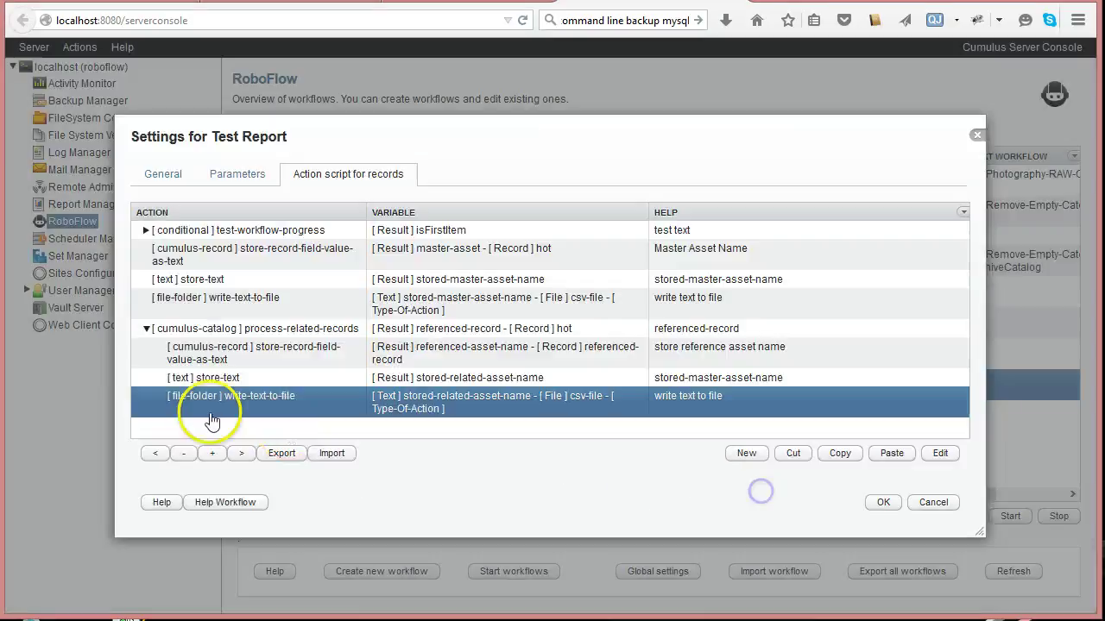
click(145, 328)
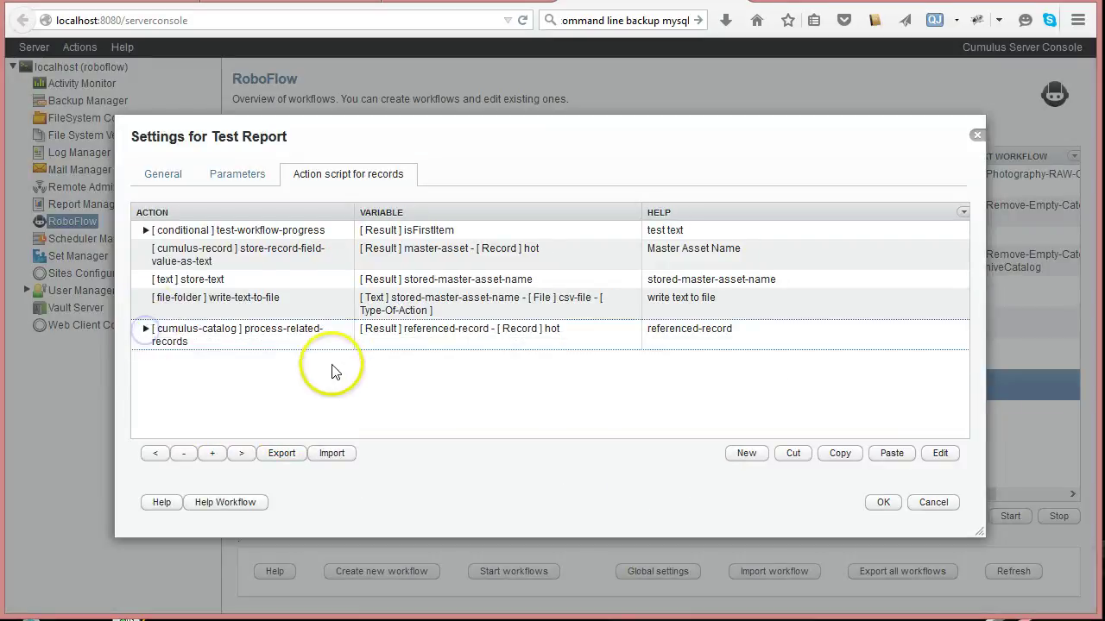
Step: Duplicate the stored-master-asset-name store-text action and place the copy at the start of the script, above the test-workflow-progress conditional
click(227, 288)
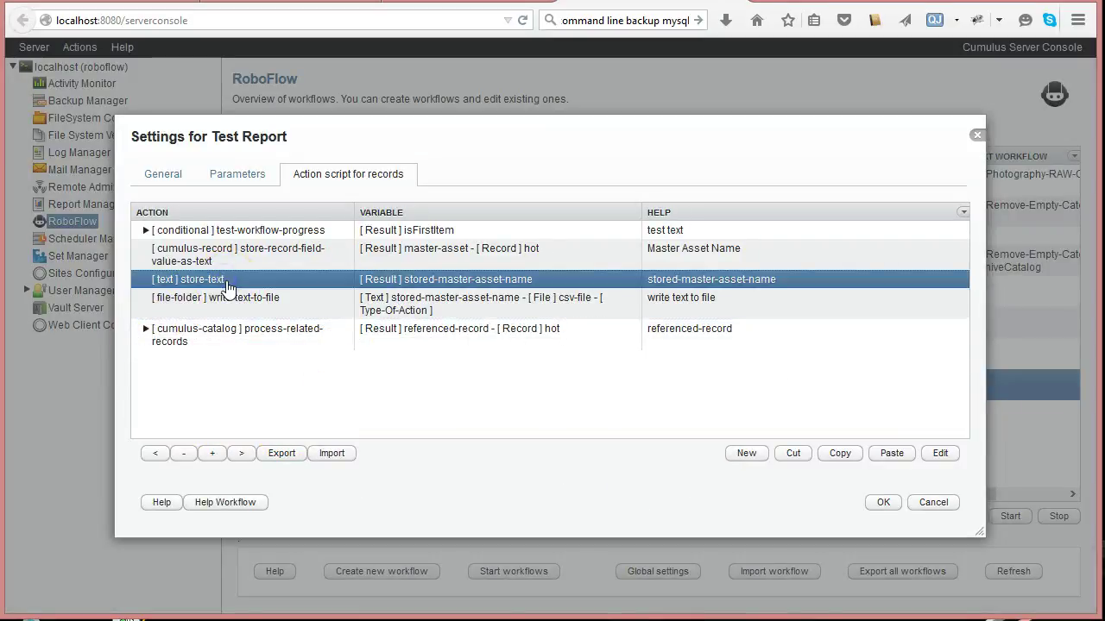
click(840, 453)
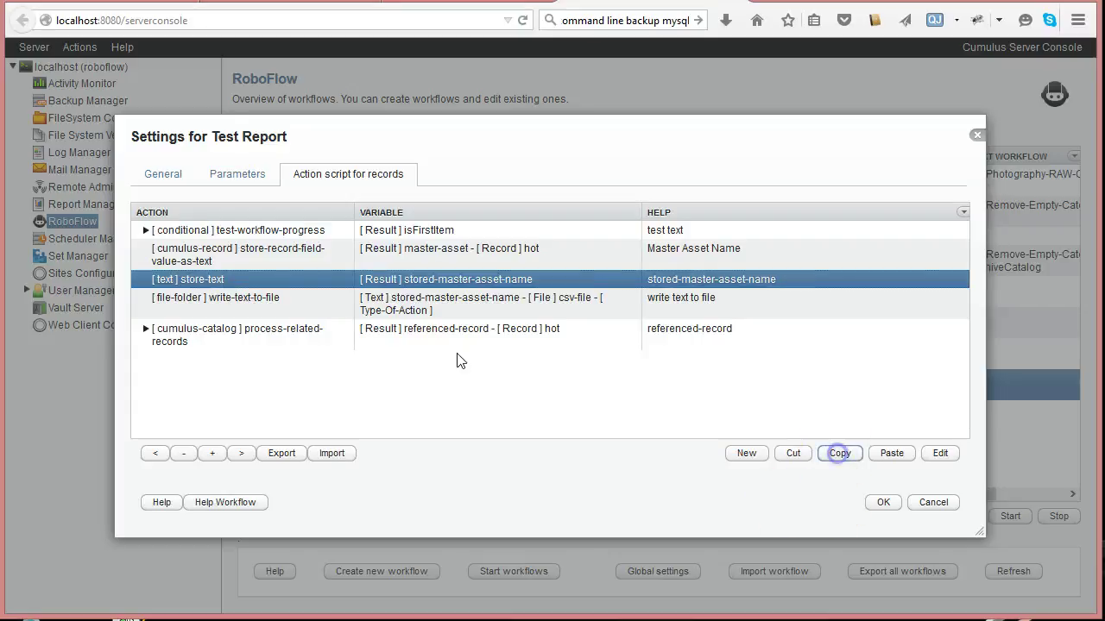
click(155, 232)
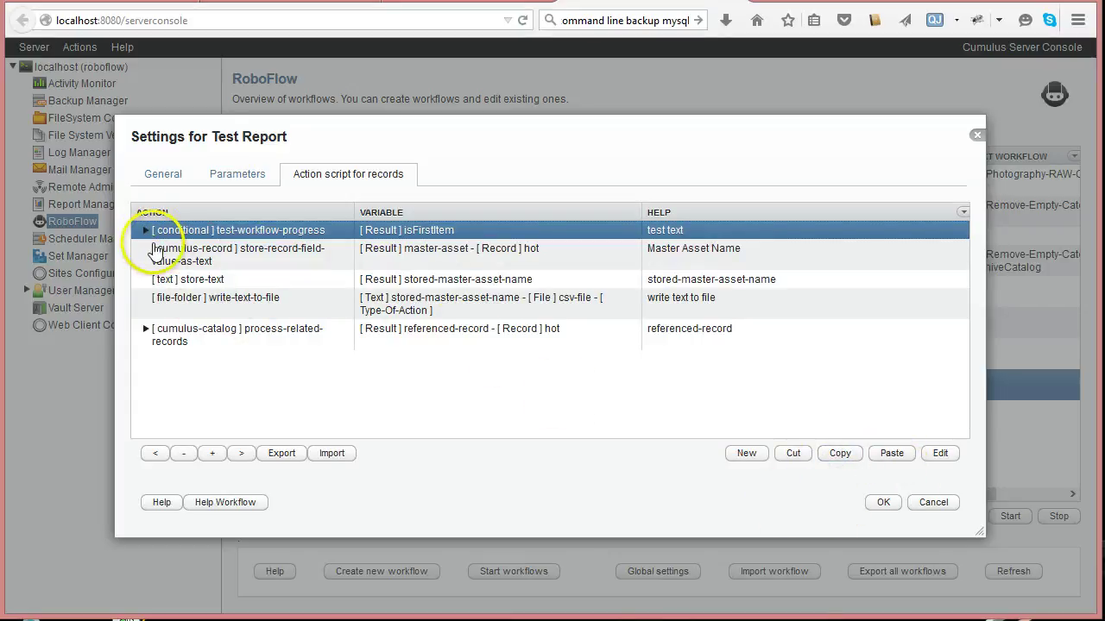
click(892, 453)
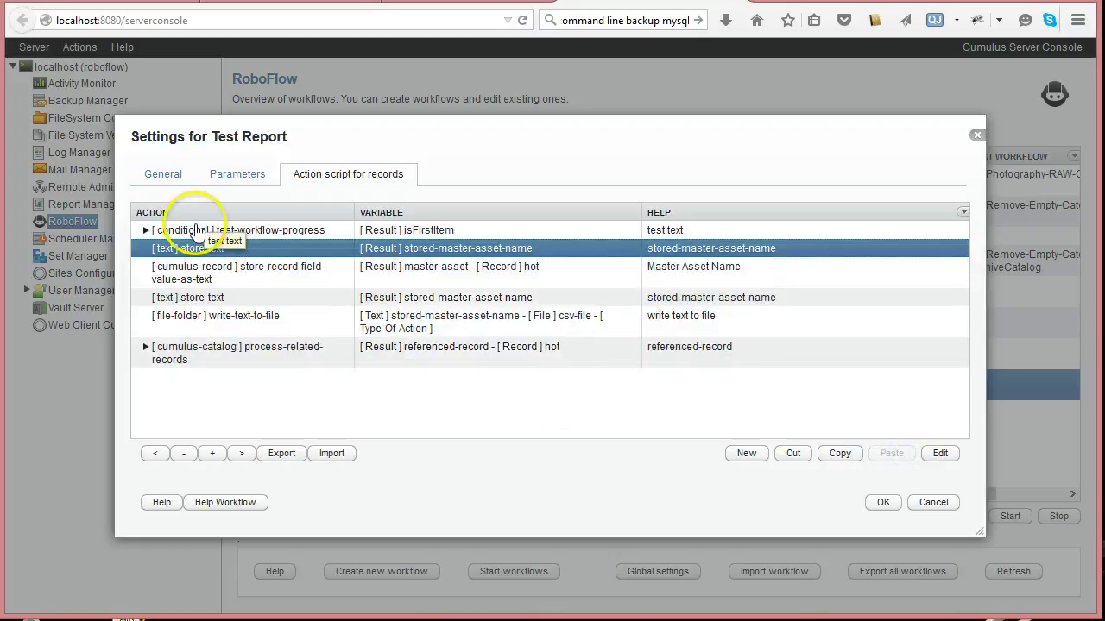
click(196, 230)
click(793, 453)
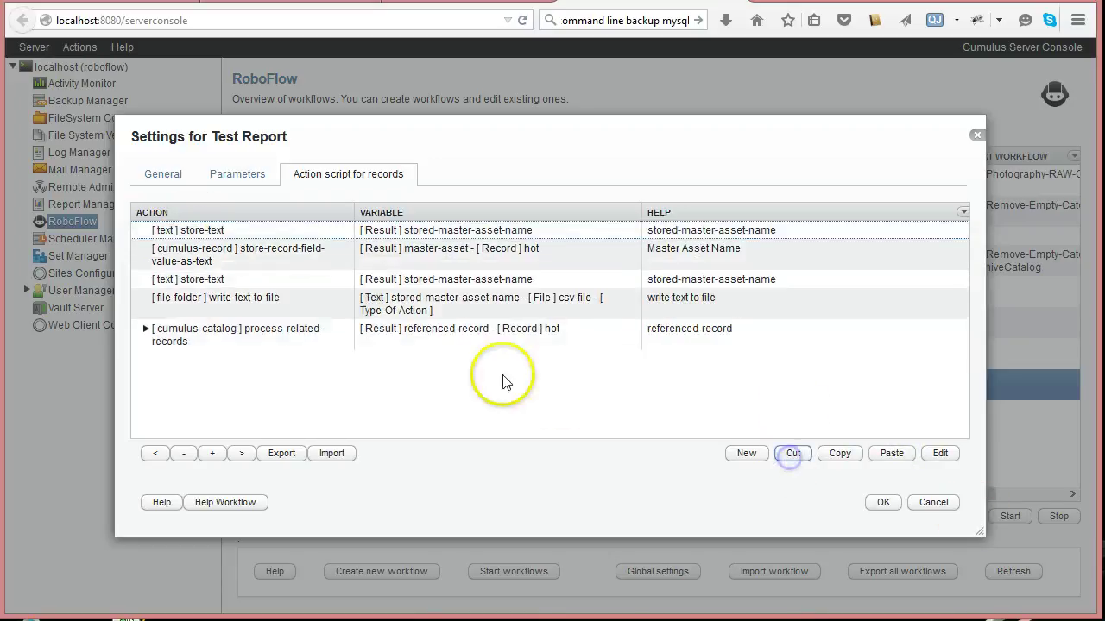
click(259, 230)
click(892, 453)
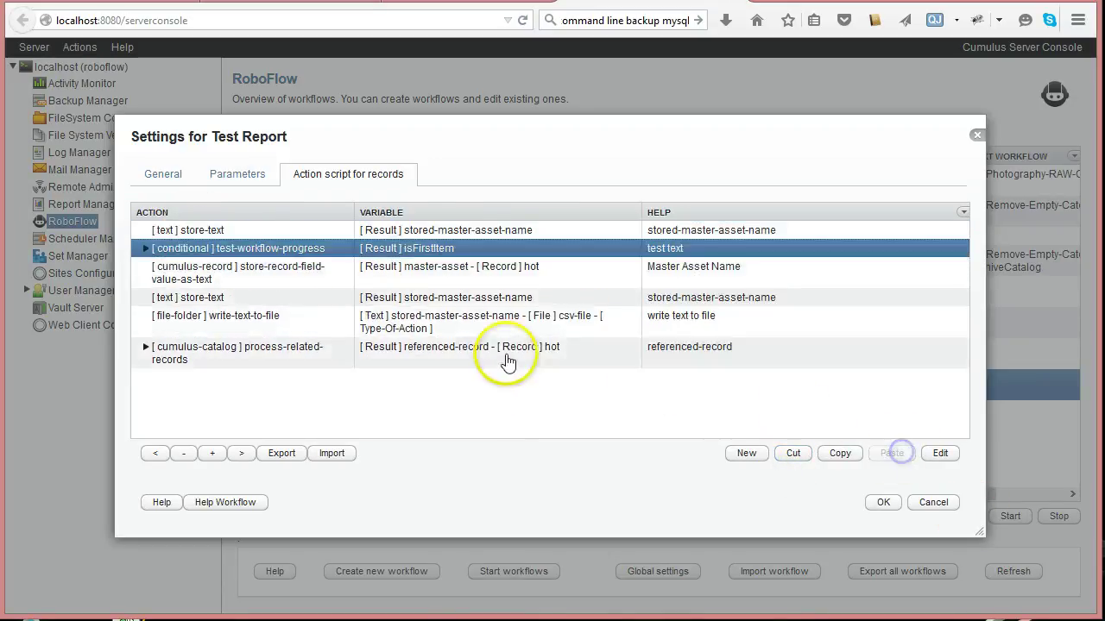
Step: Replace the text stored by the copied store-text action at the start of the script with #CRLF#
click(227, 229)
double_click(225, 228)
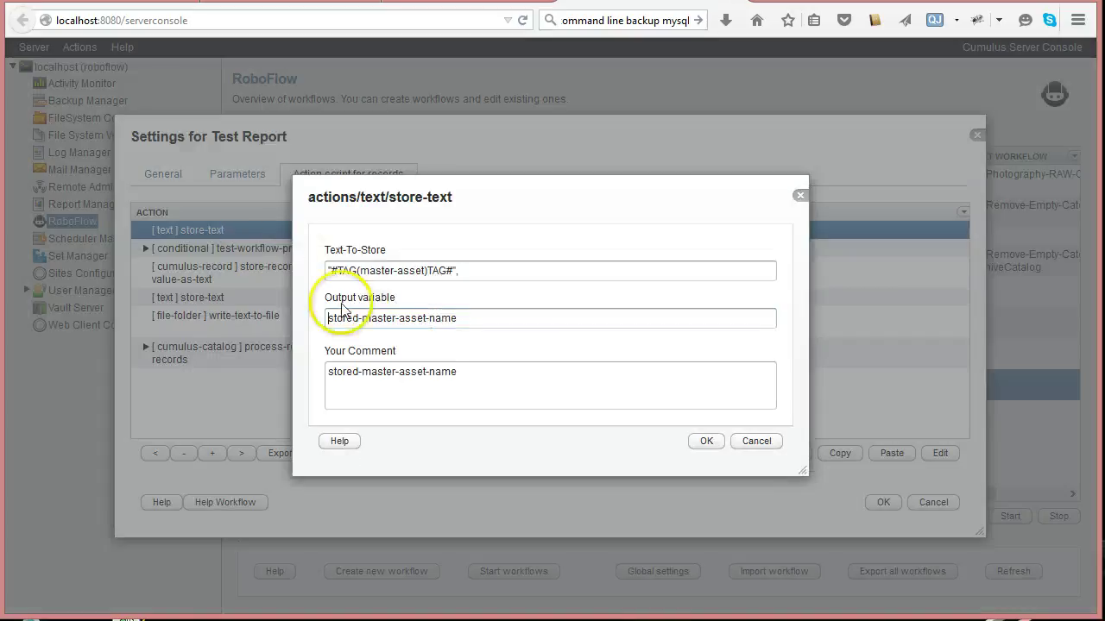
triple_click(463, 271)
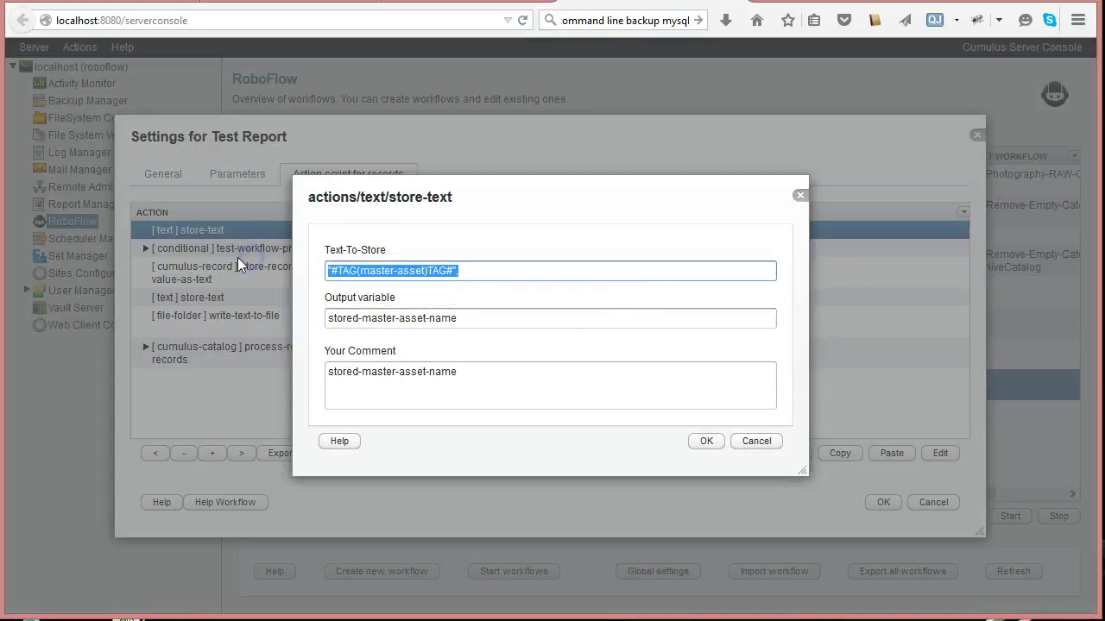
text(###)
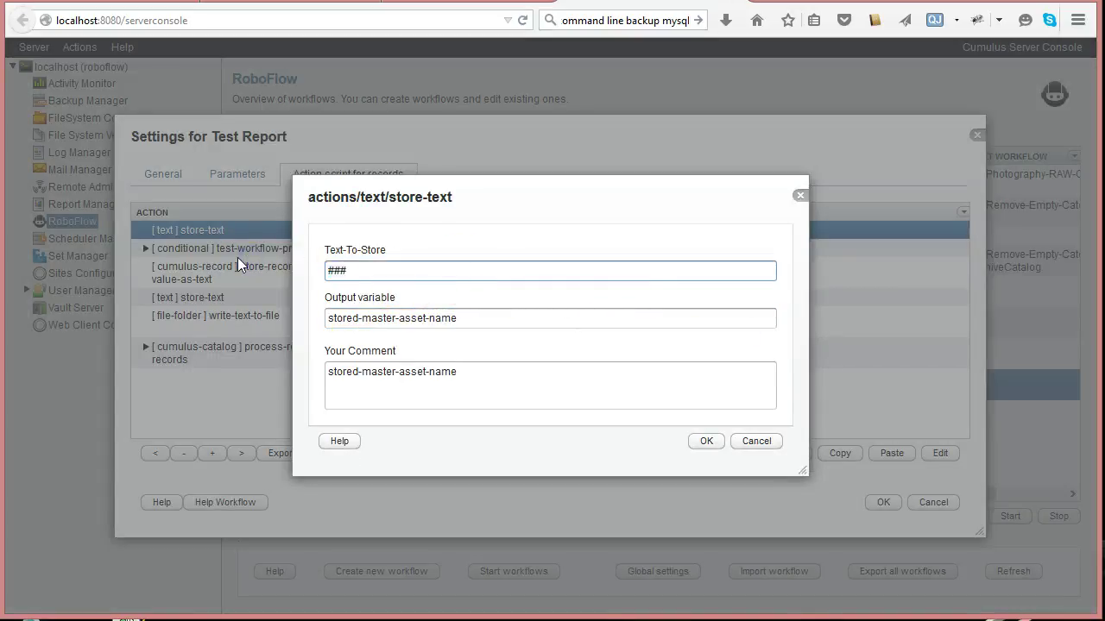
key(BackSpace)
text(CRLF)
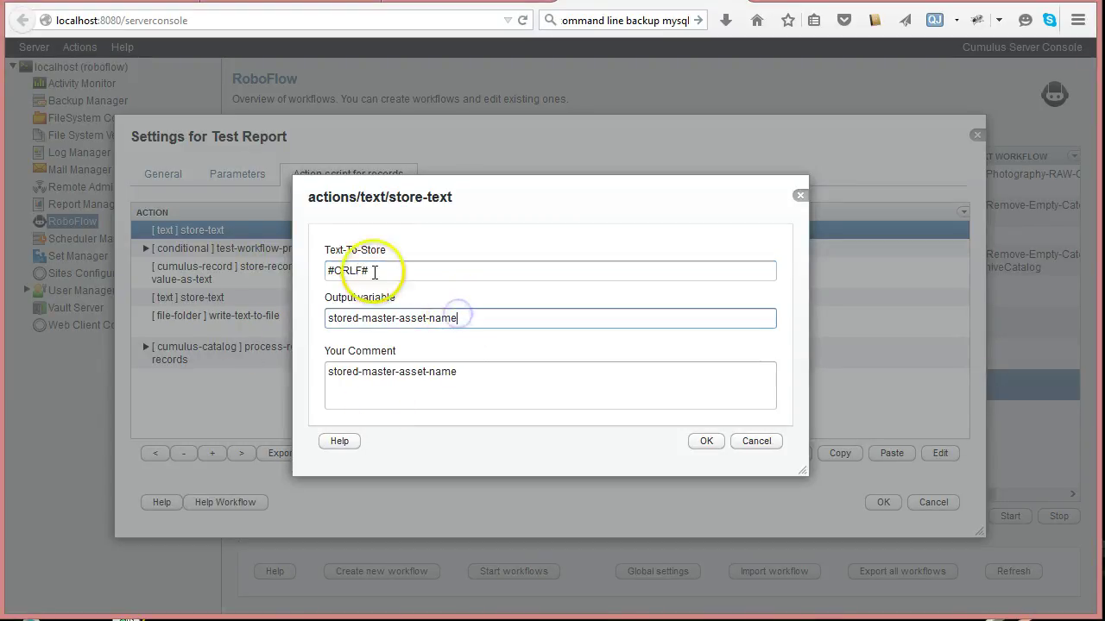
Step: Set the copied store-text action's output variable to CRLF and its comment to #CRLF#
click(459, 320)
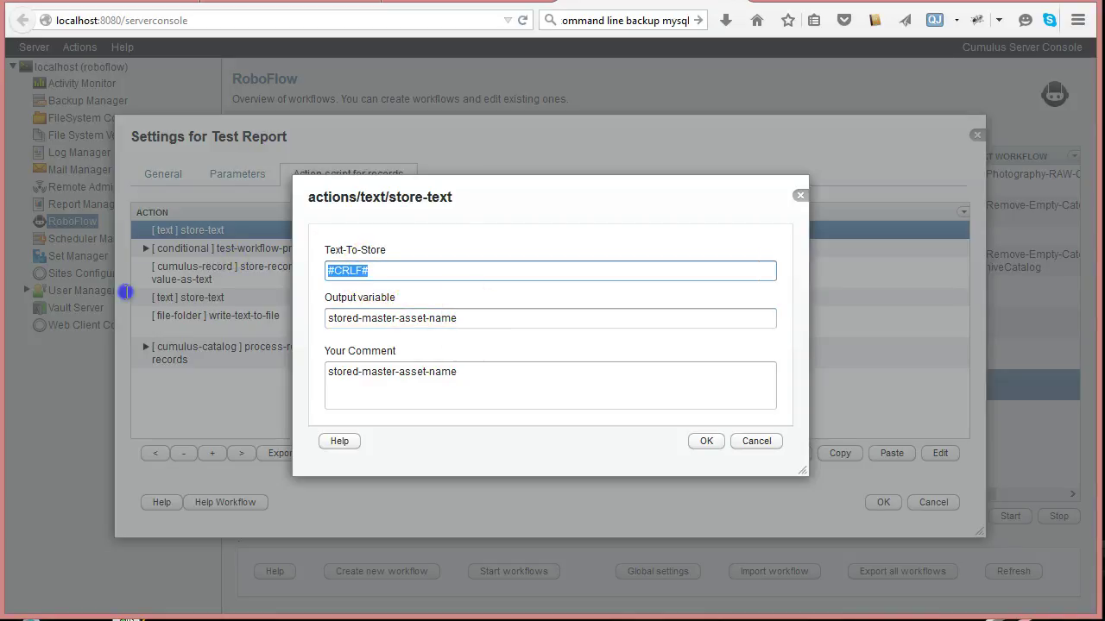
key(ctrl+a)
key(ctrl+v)
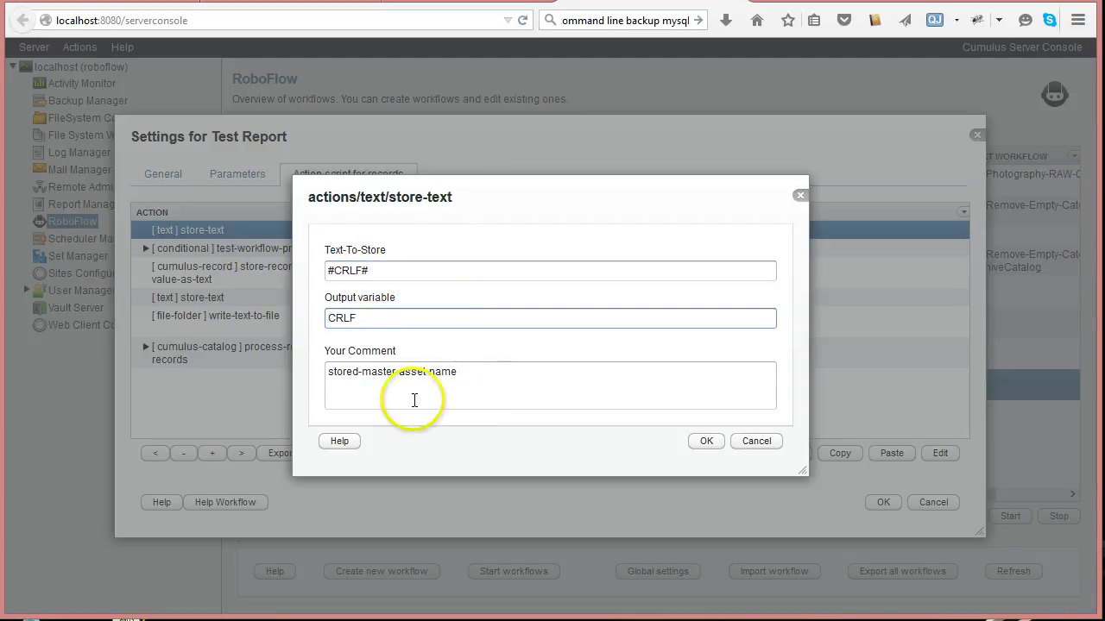
drag(475, 372, 181, 369)
key(ctrl+v)
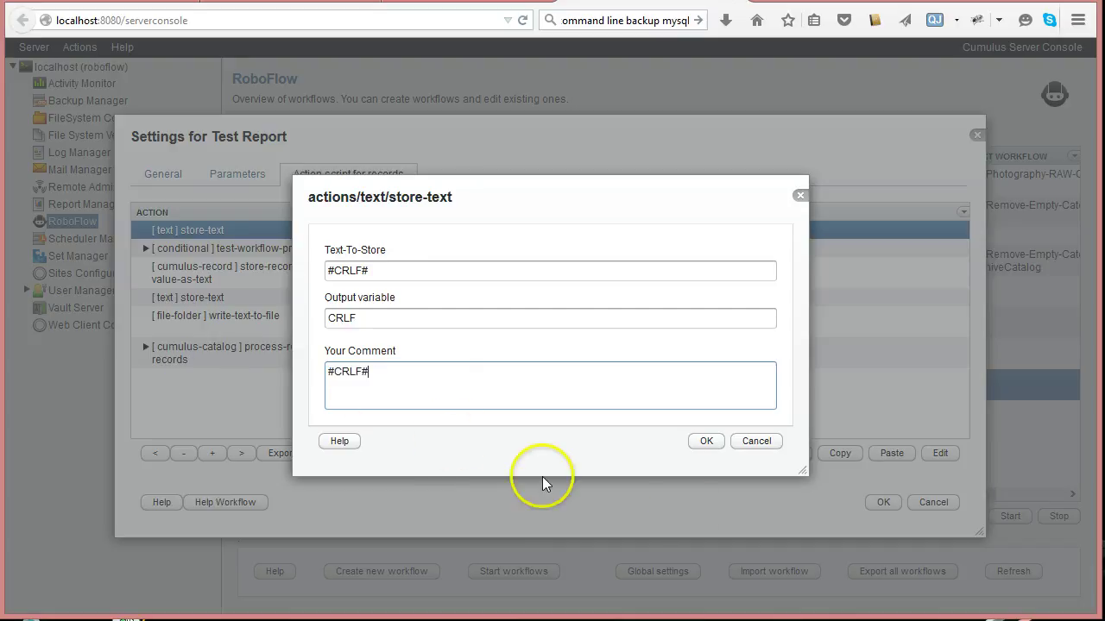
click(706, 441)
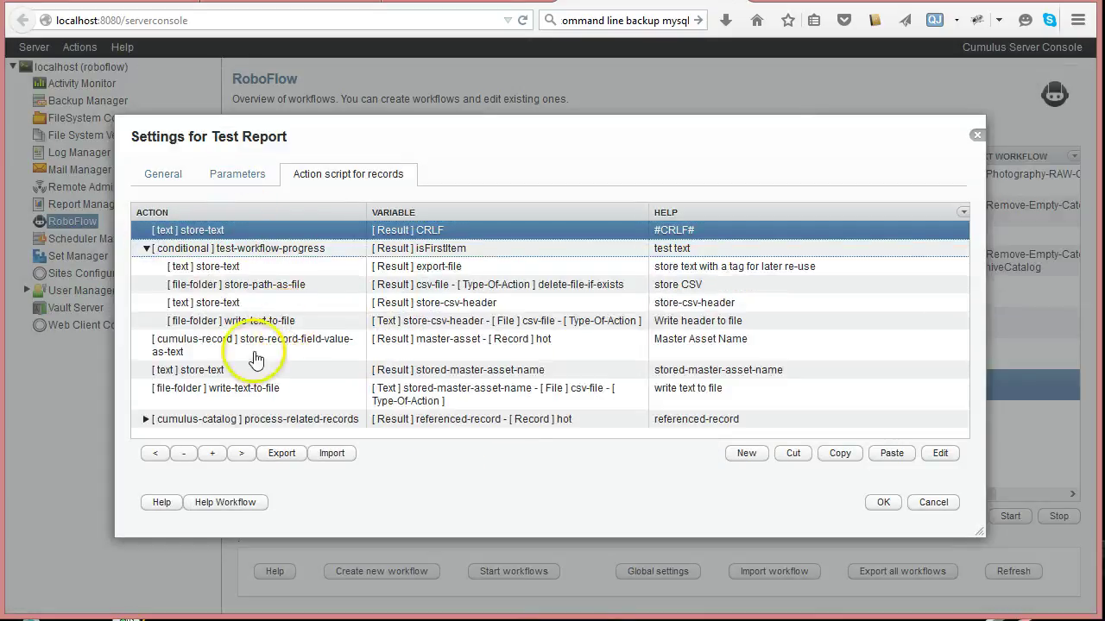
Step: Remove the #CRLF# tag from the store-csv-header text, leaving "Asset Name","Related Assets", and recheck the action's settings
double_click(254, 304)
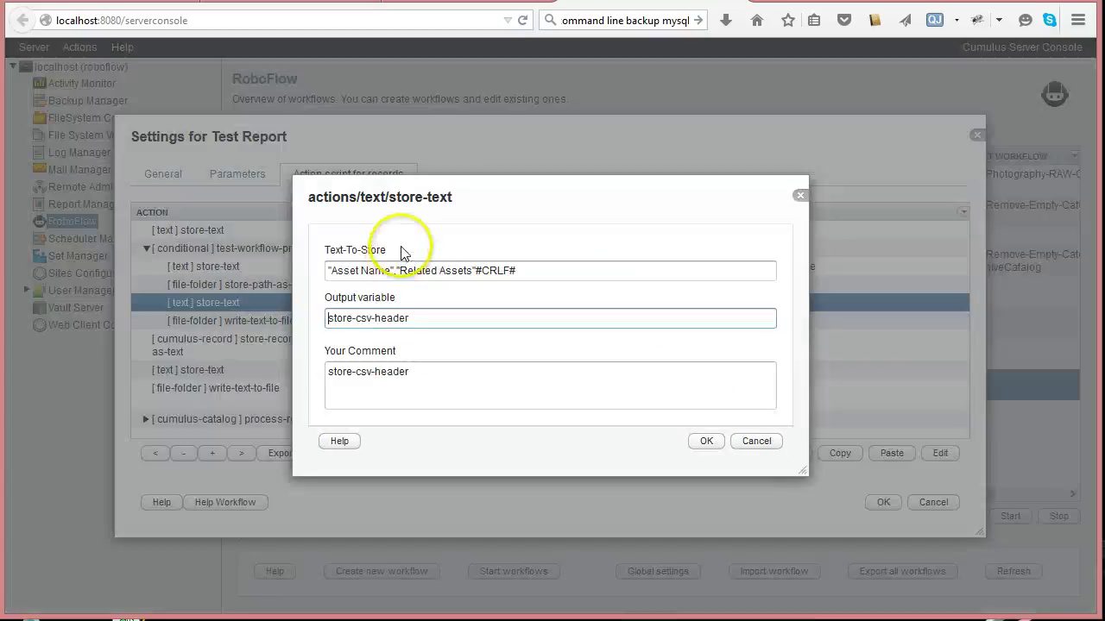
drag(481, 271, 562, 271)
key(BackSpace)
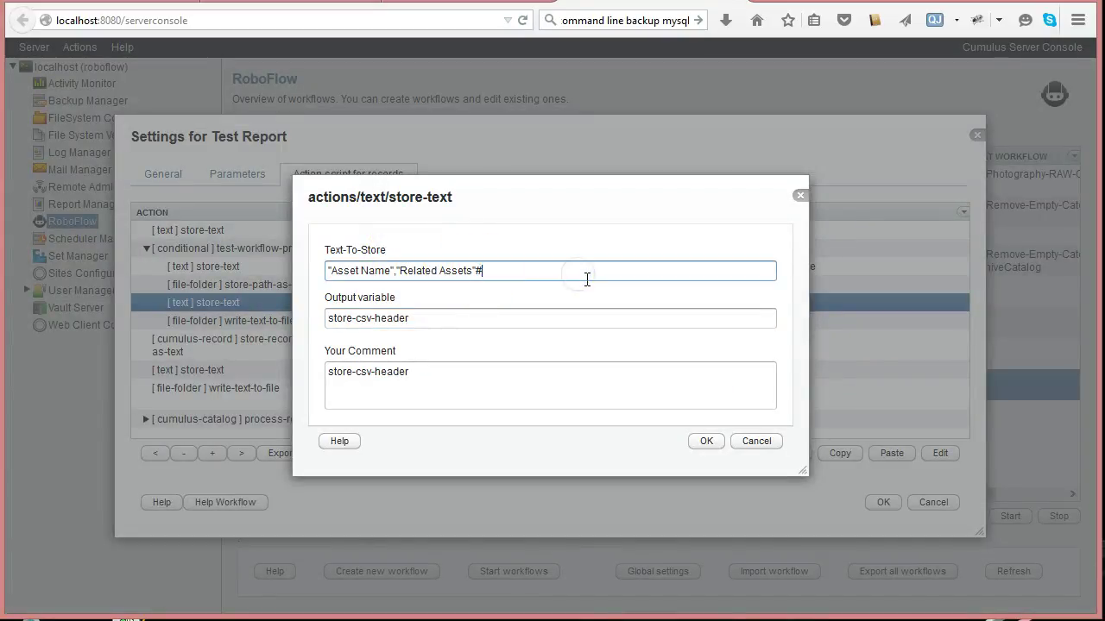
click(701, 443)
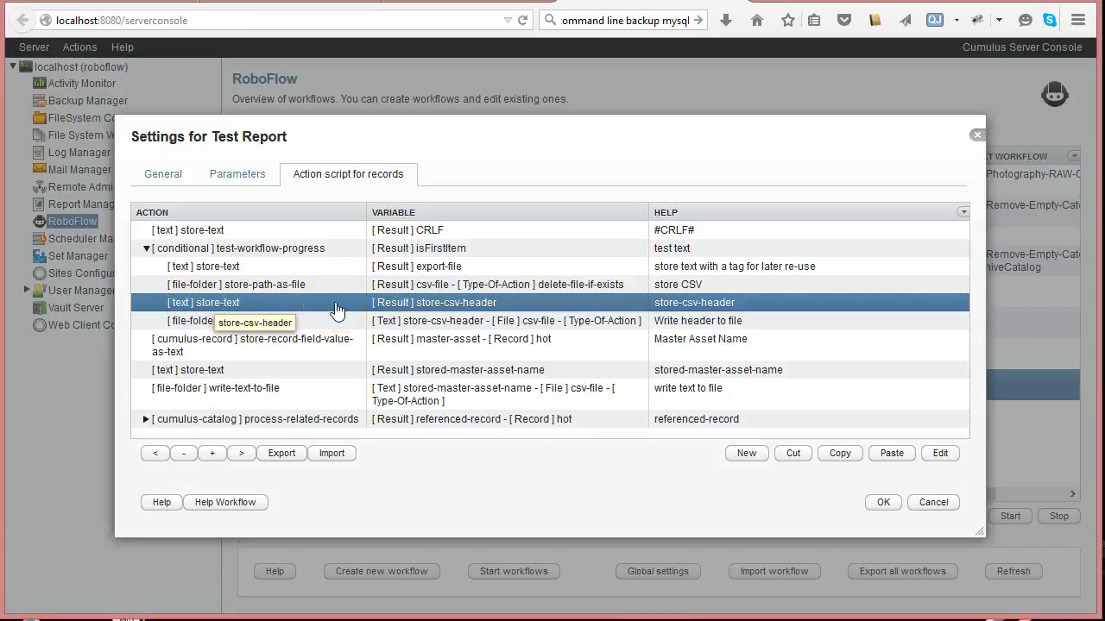
double_click(247, 315)
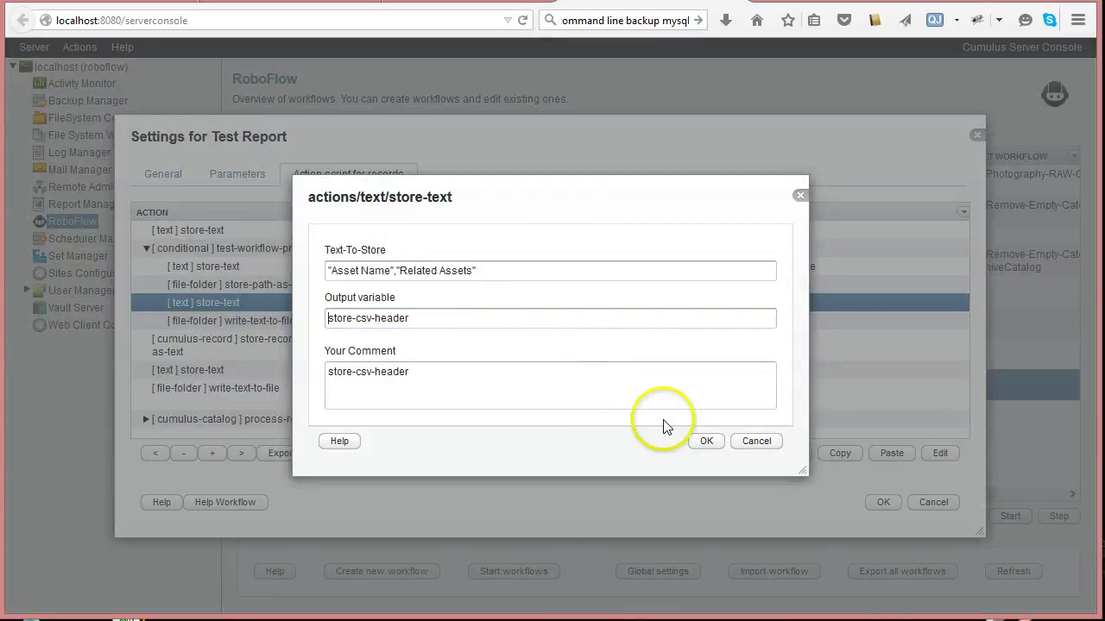
click(704, 441)
Step: Duplicate the "Write header to file" write-text-to-file action directly below the original inside the test-workflow-progress conditional
double_click(225, 321)
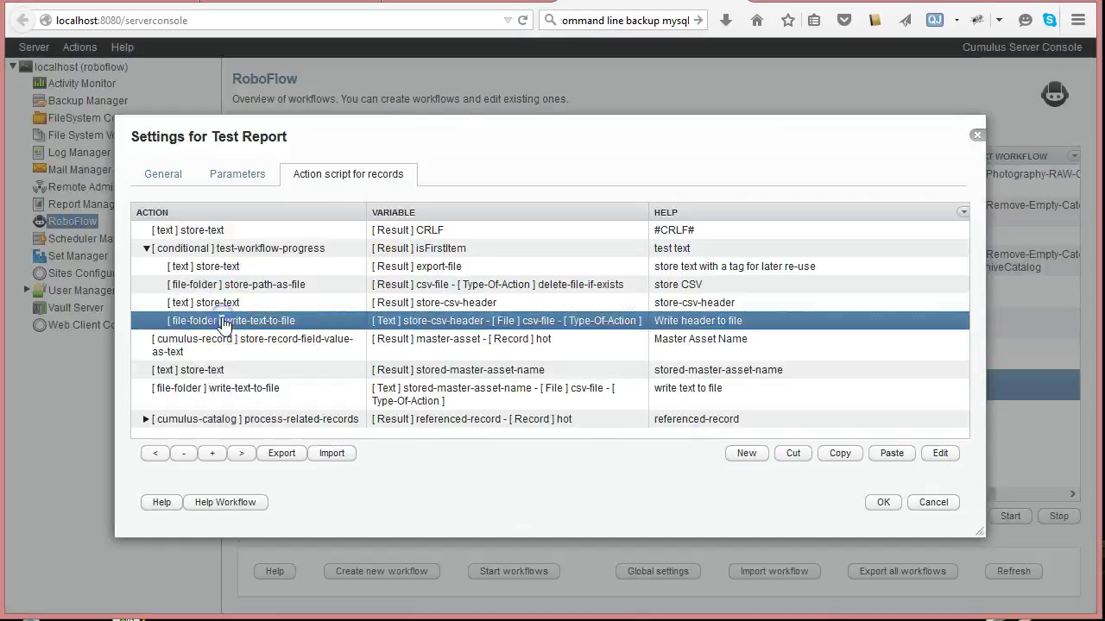
click(706, 489)
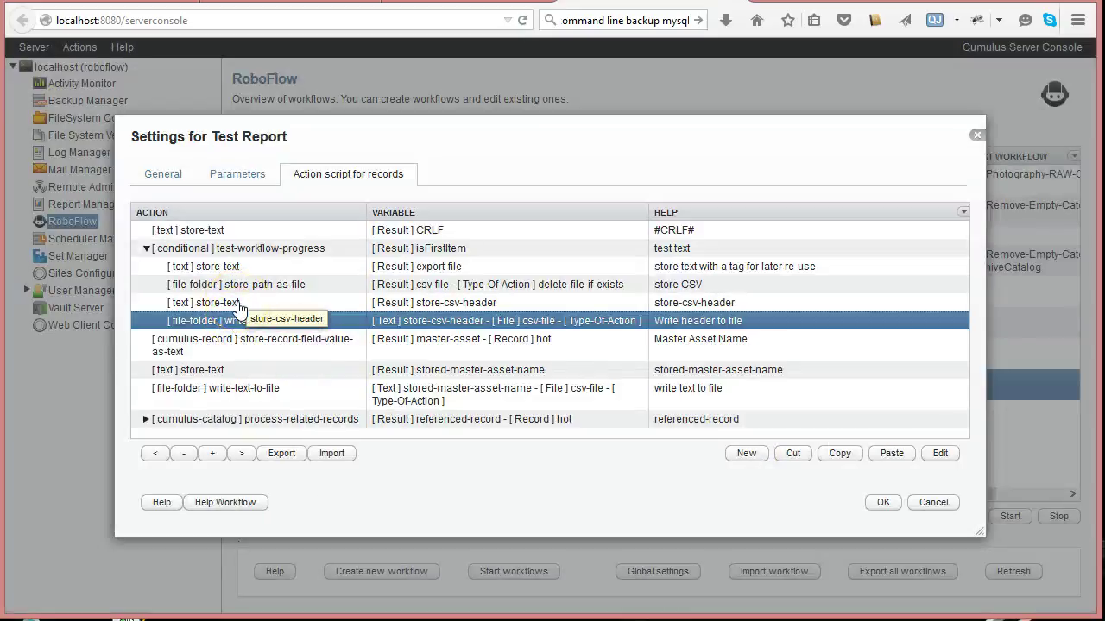
click(238, 304)
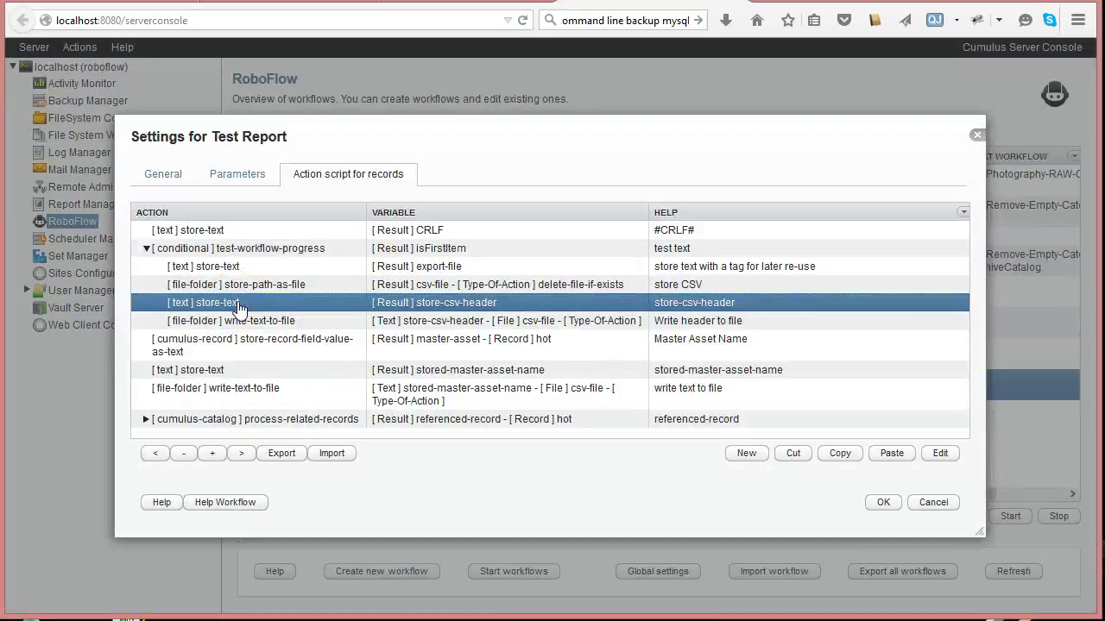
click(235, 326)
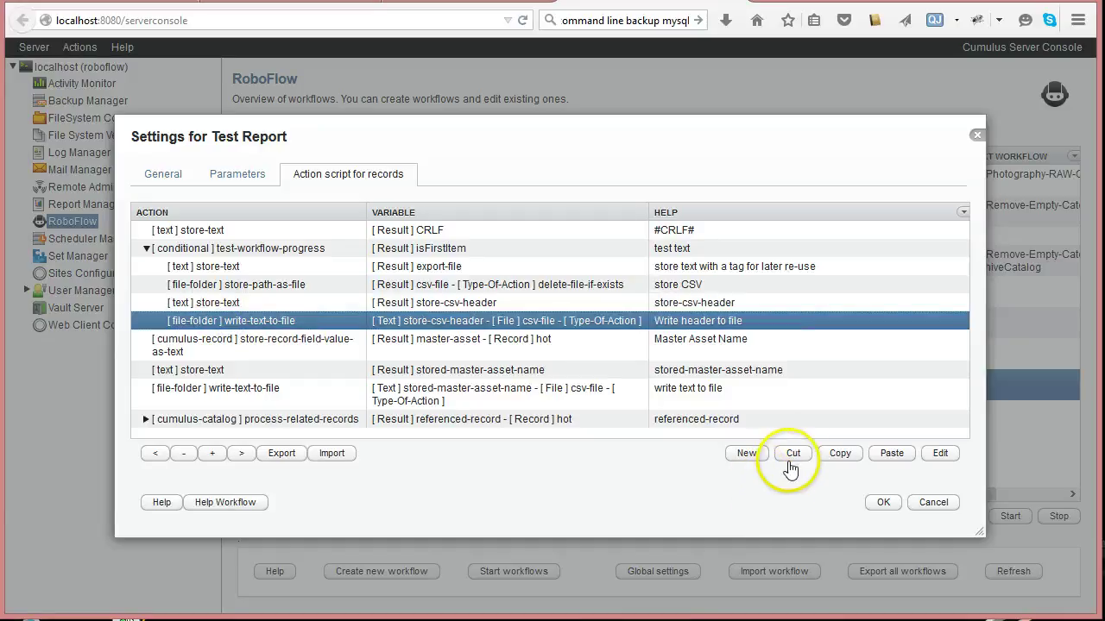
click(840, 455)
click(889, 453)
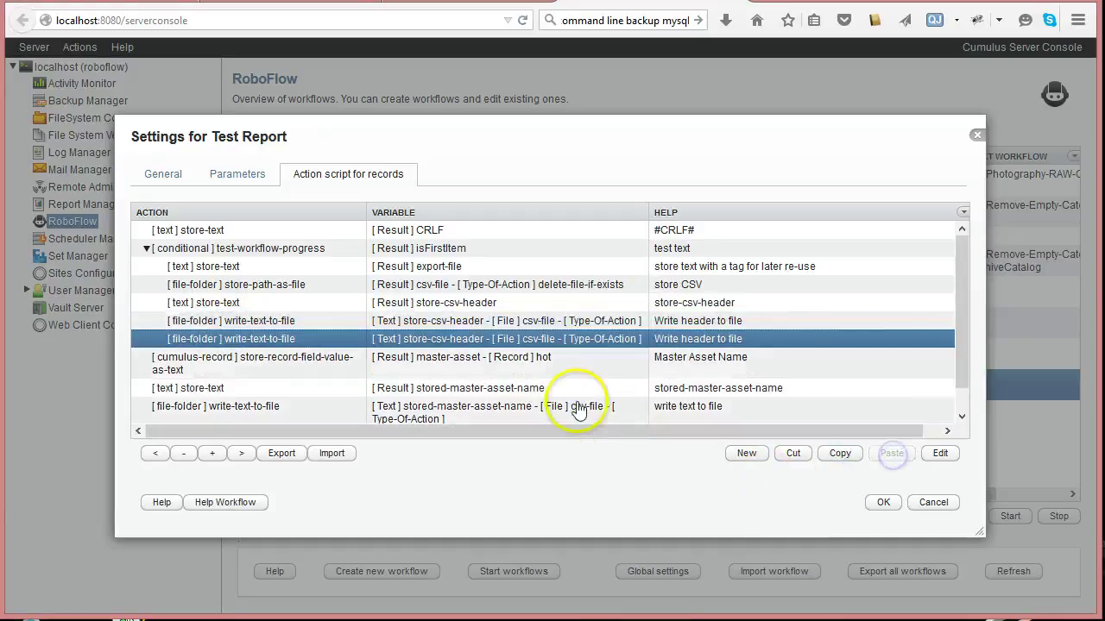
Step: Set the duplicated write-text-to-file action in the conditional to write the CRLF text variable, and change its comment to CRLF
double_click(385, 341)
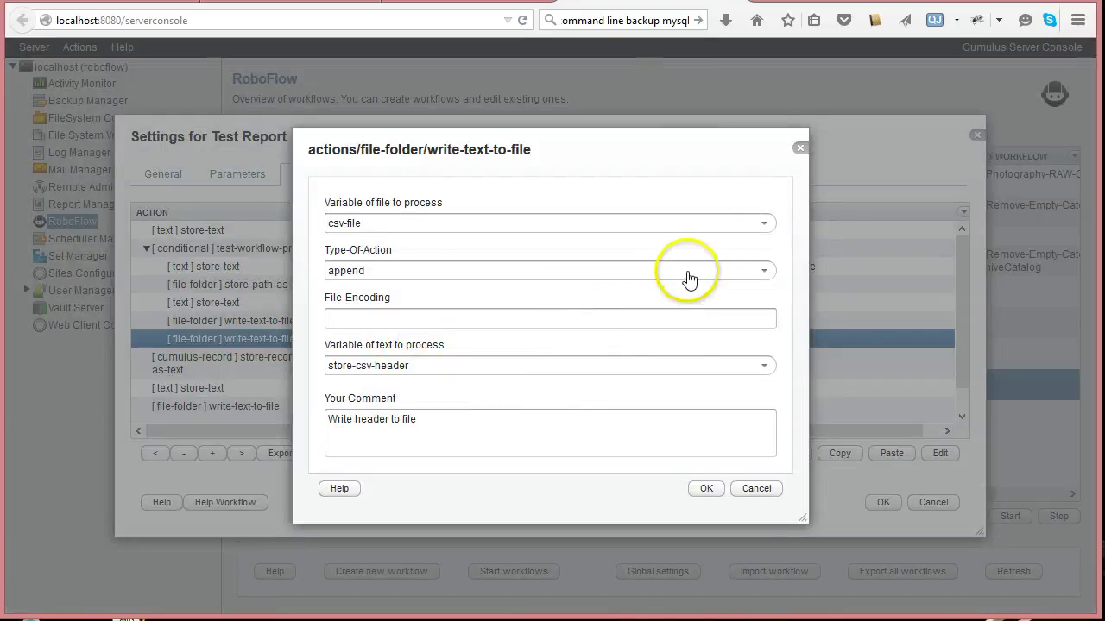
click(765, 223)
click(517, 203)
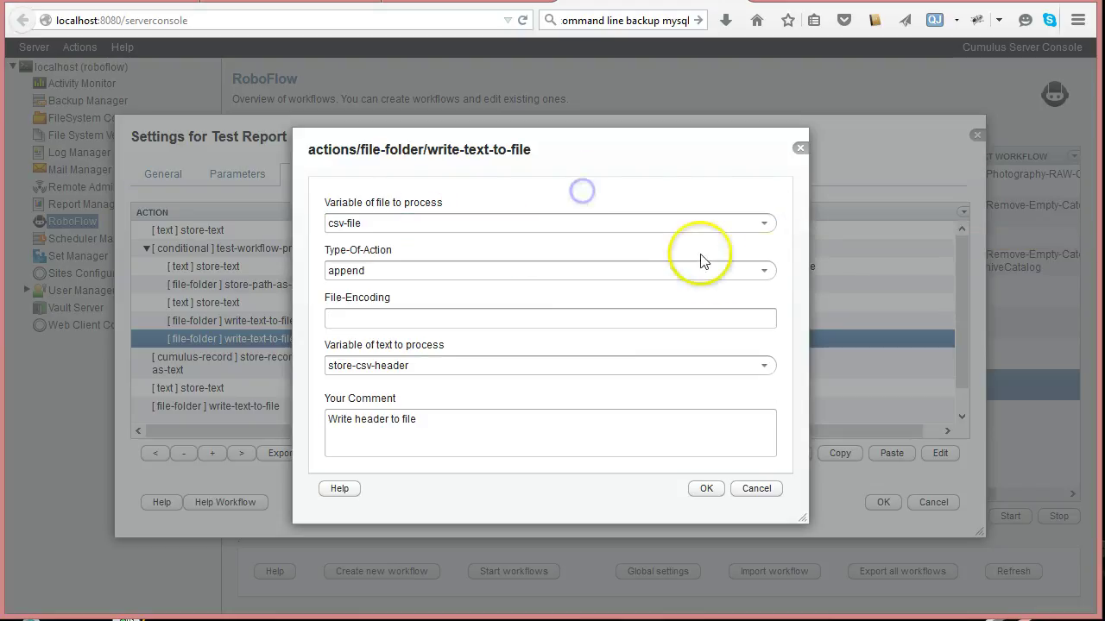
click(764, 366)
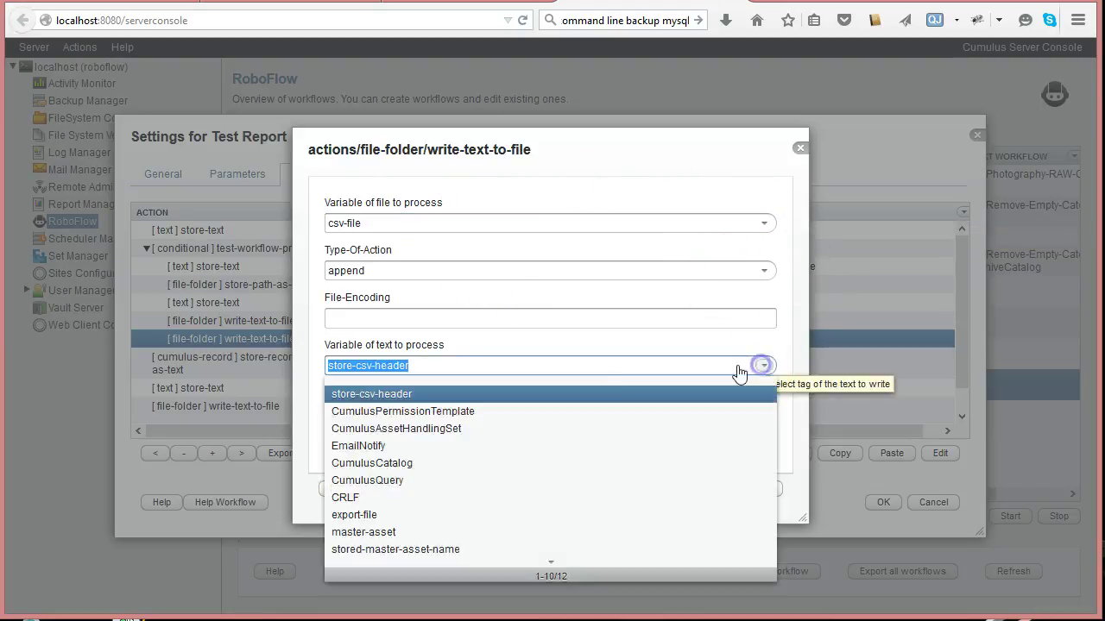
click(343, 498)
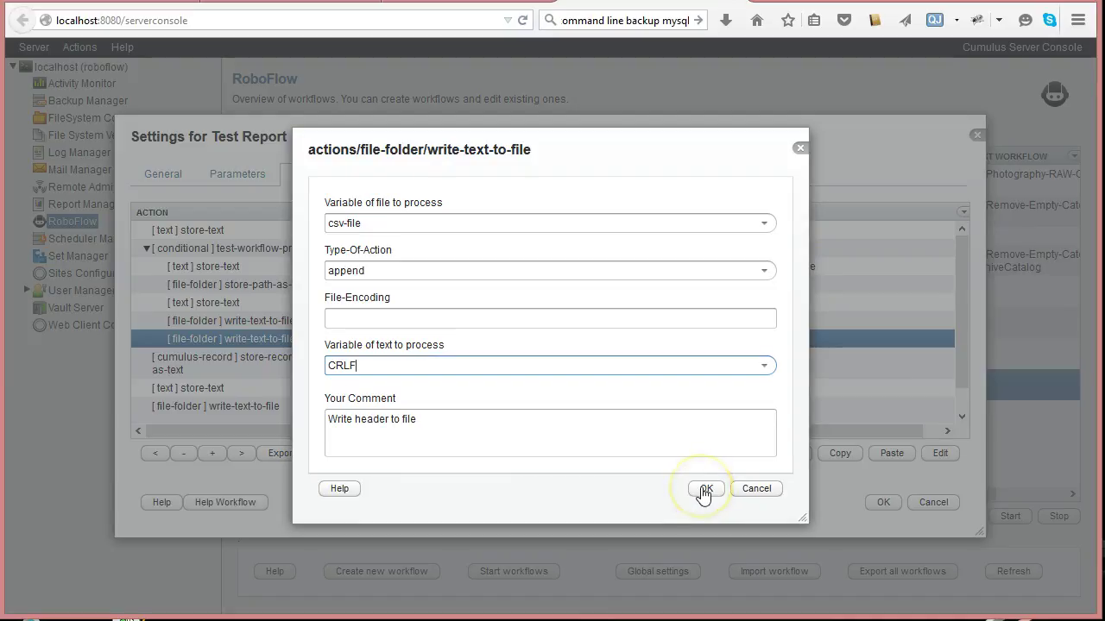
click(395, 410)
key(ctrl+a)
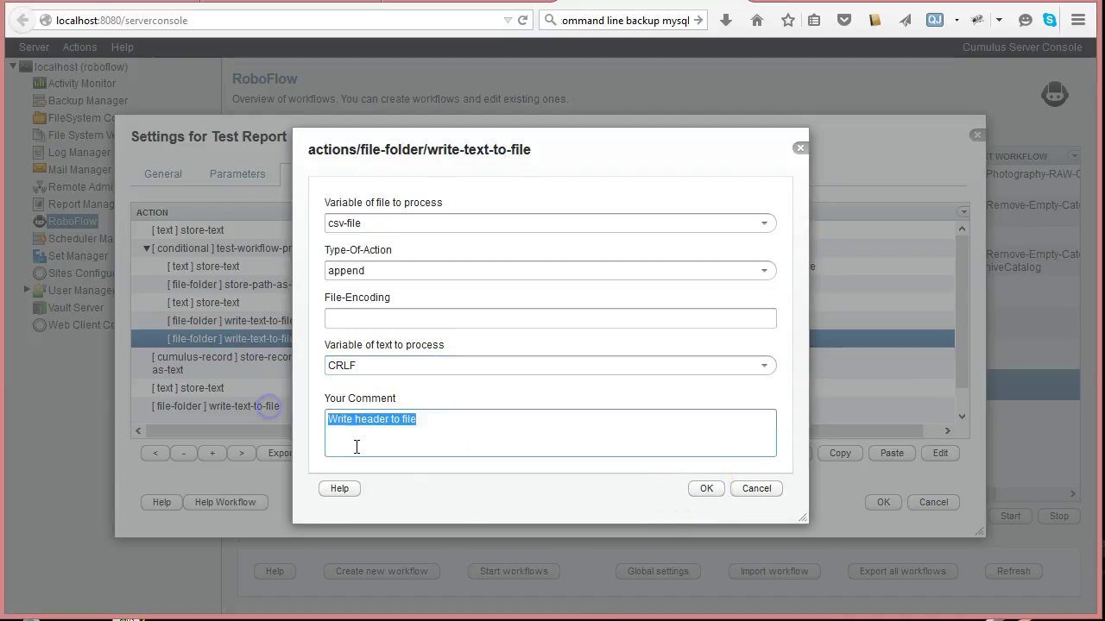
click(508, 453)
text(CRLF)
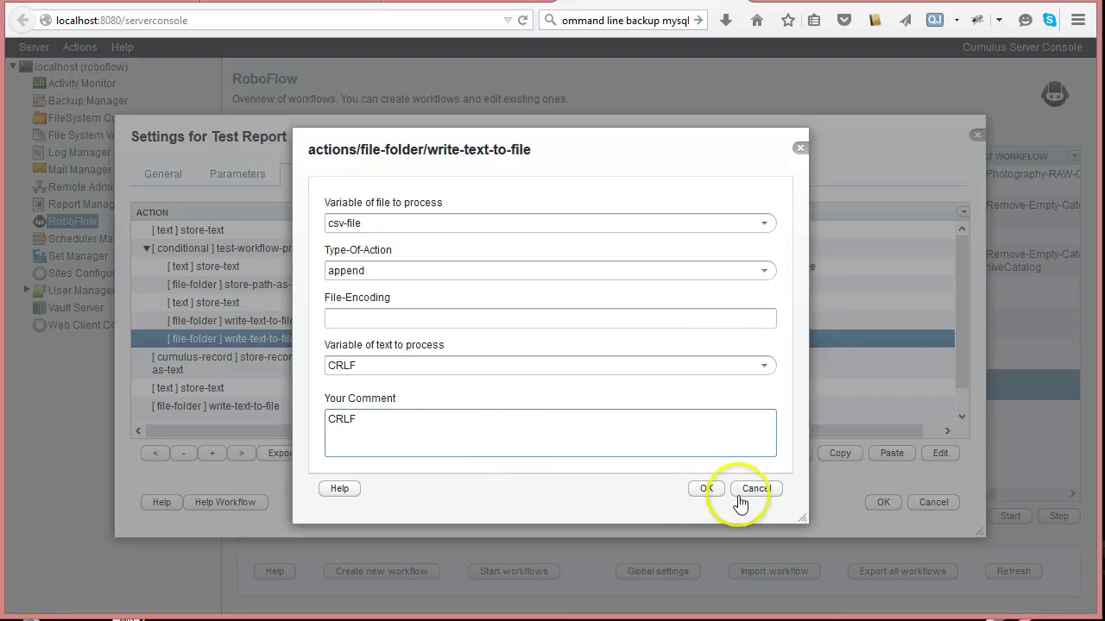
click(706, 488)
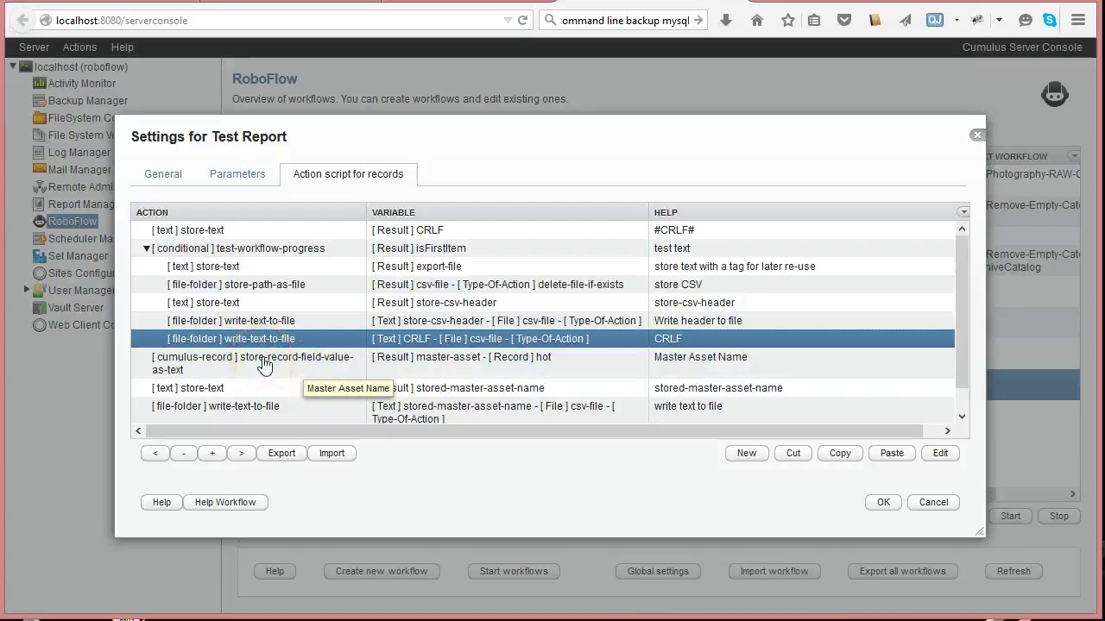
Step: Duplicate the CRLF store-text action at the start of the script and replace the copy's stored text with a double quote (")
click(186, 229)
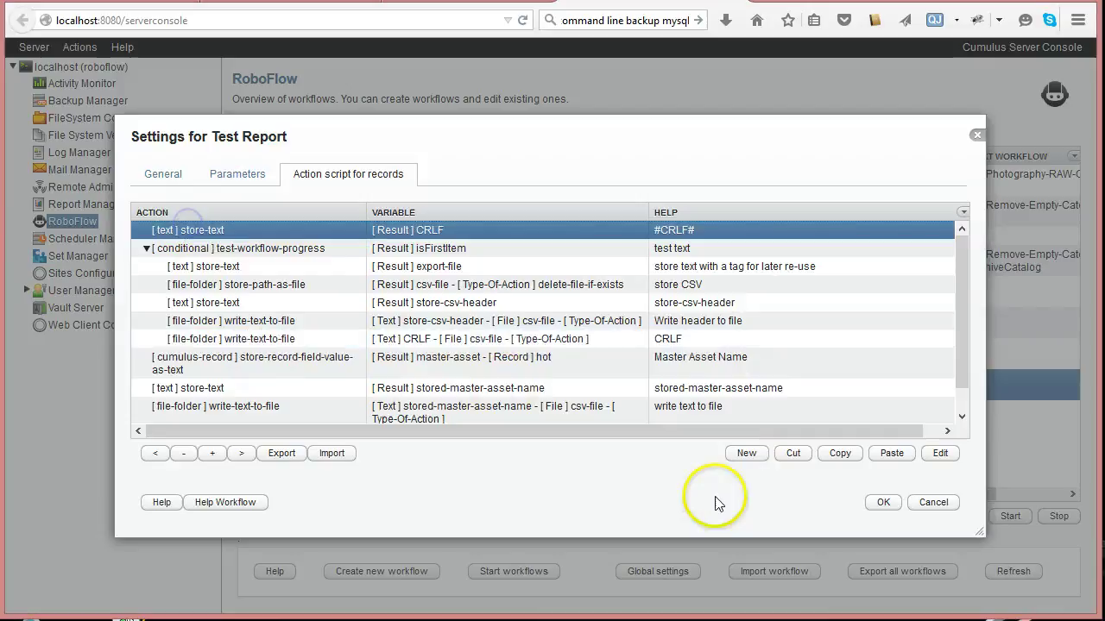
click(837, 456)
click(892, 453)
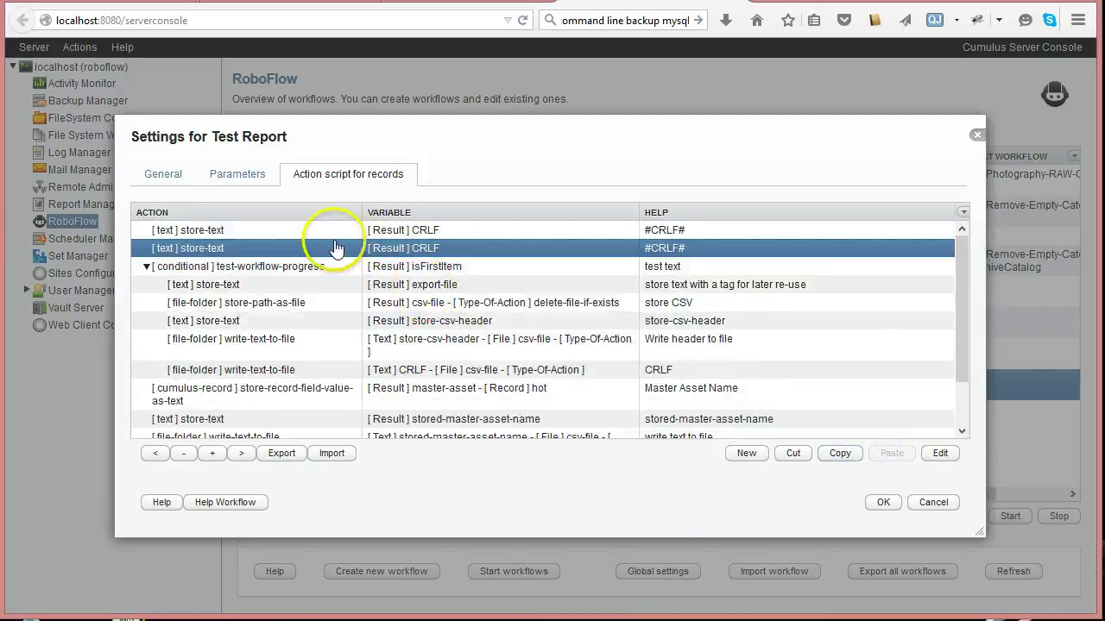
double_click(430, 251)
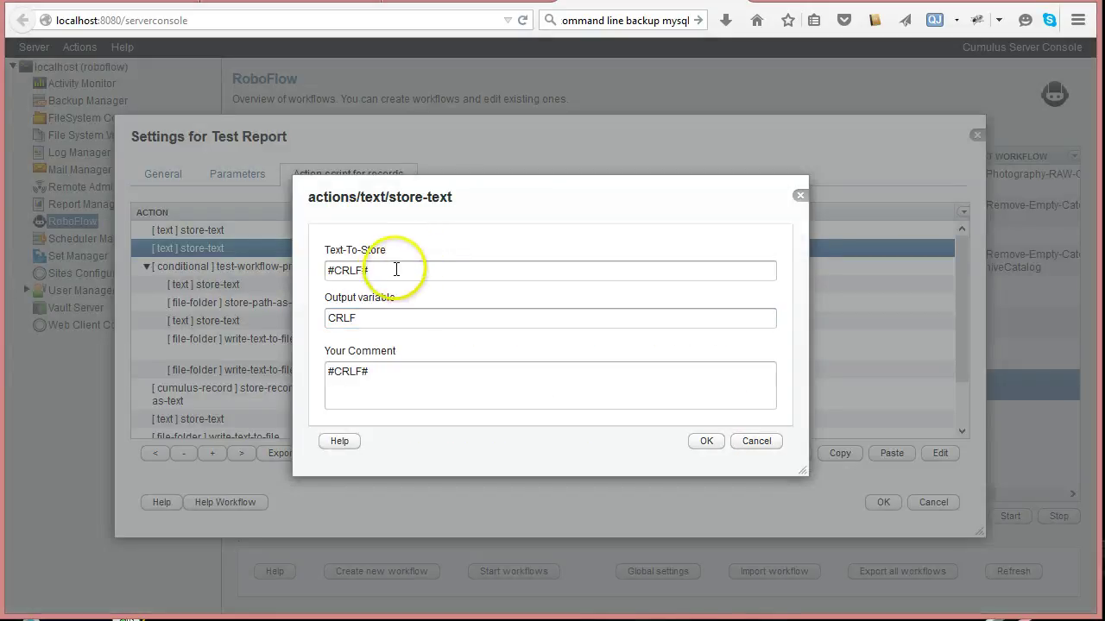
drag(396, 269, 284, 263)
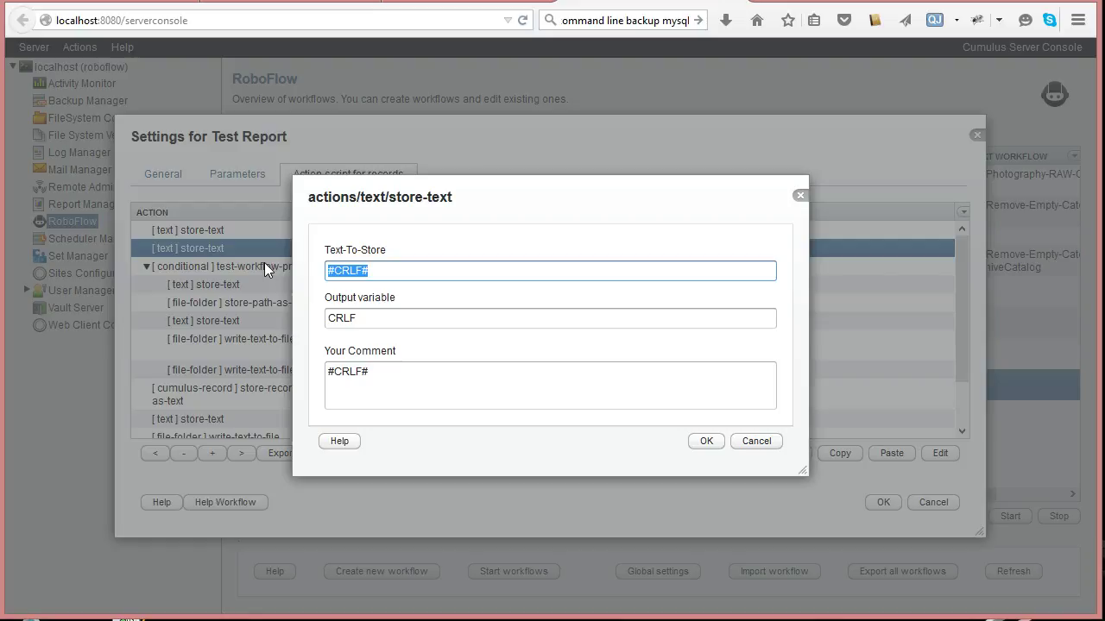
text(')
Step: Set the copied store-text action's output variable and comment both to quote
click(362, 306)
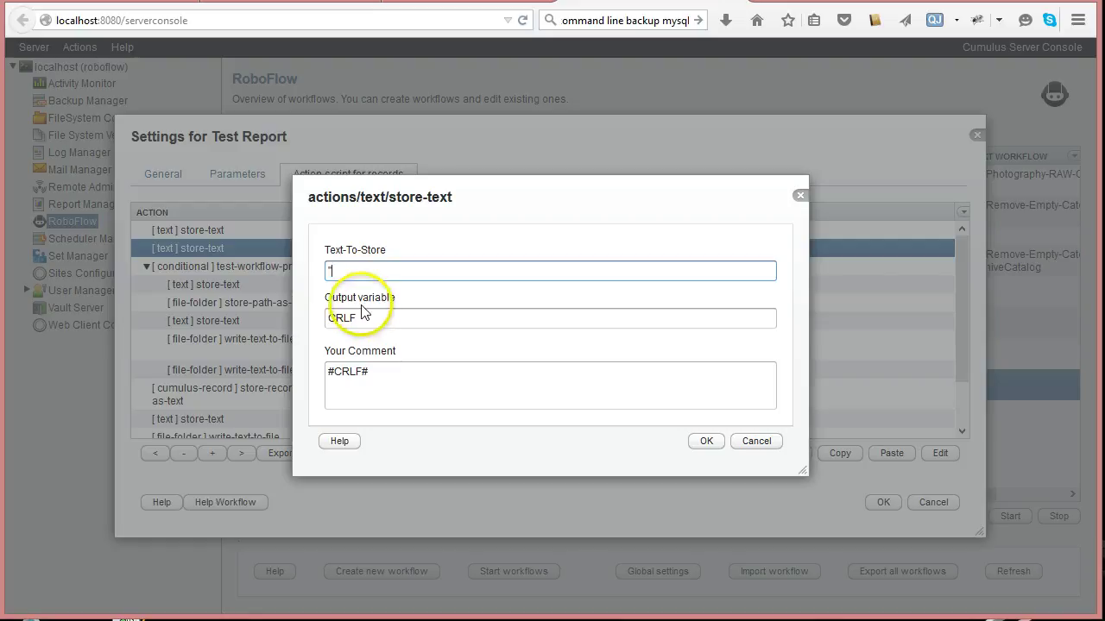
double_click(328, 318)
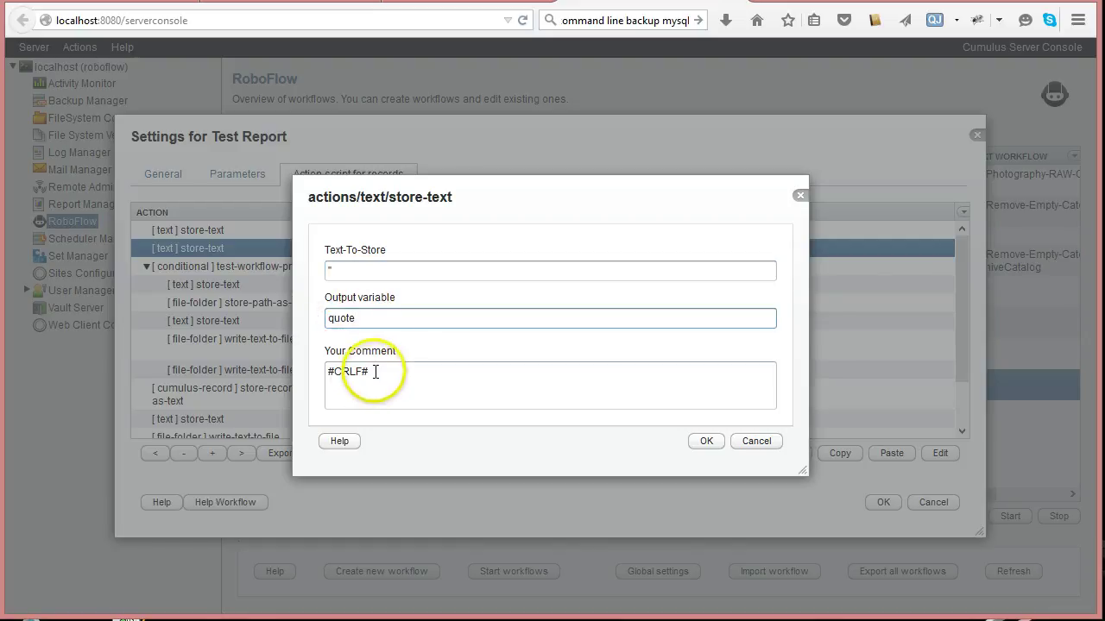
drag(384, 373, 244, 354)
text(quote)
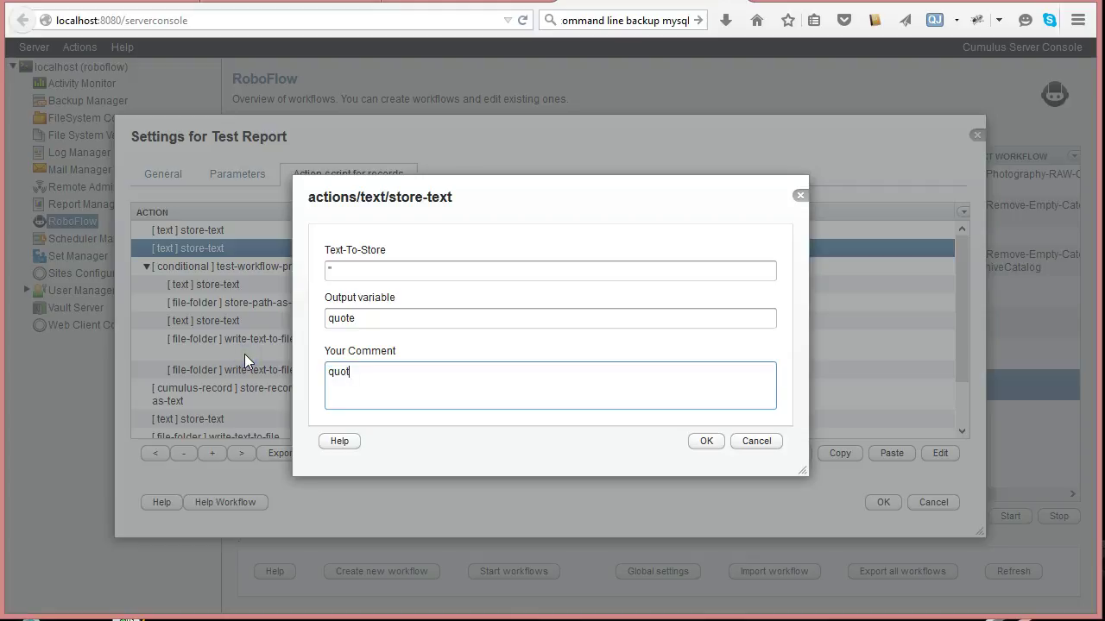
click(707, 441)
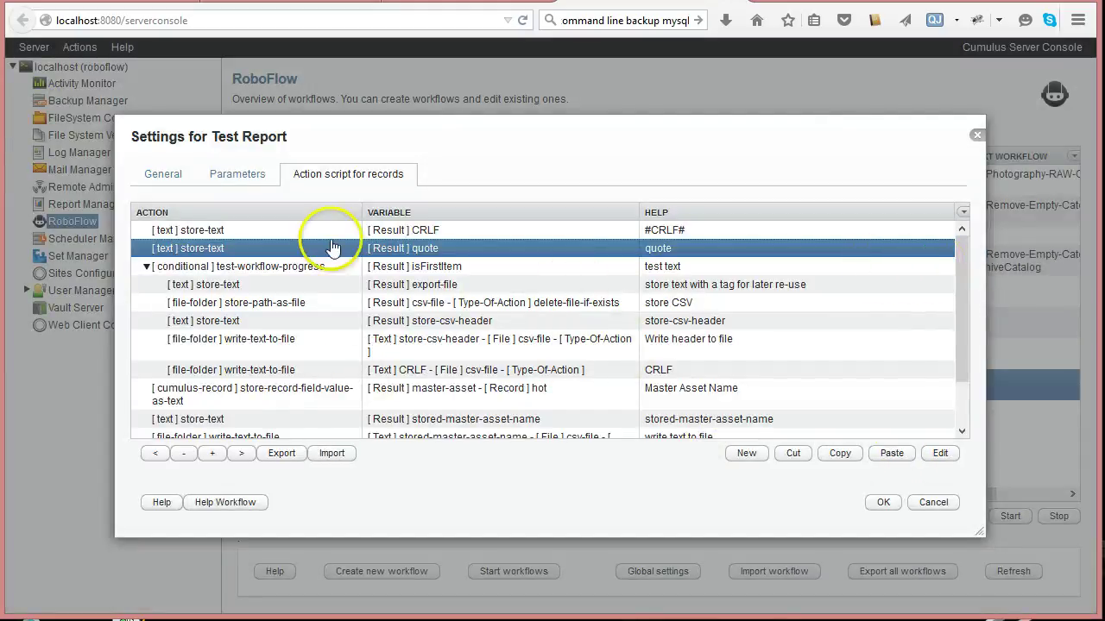
click(239, 389)
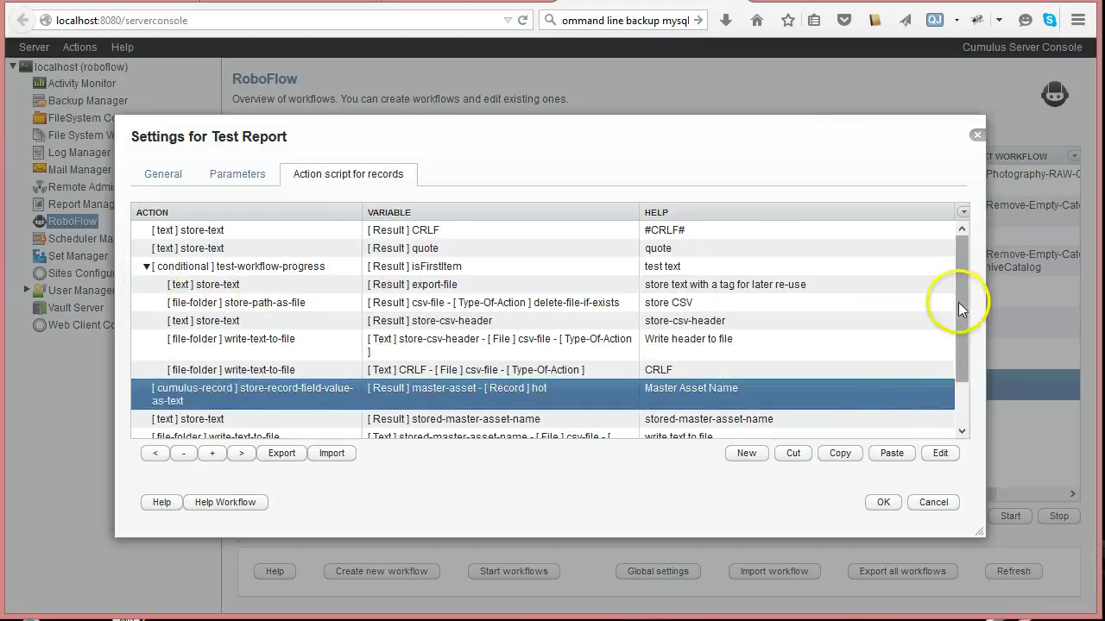
drag(958, 303, 967, 387)
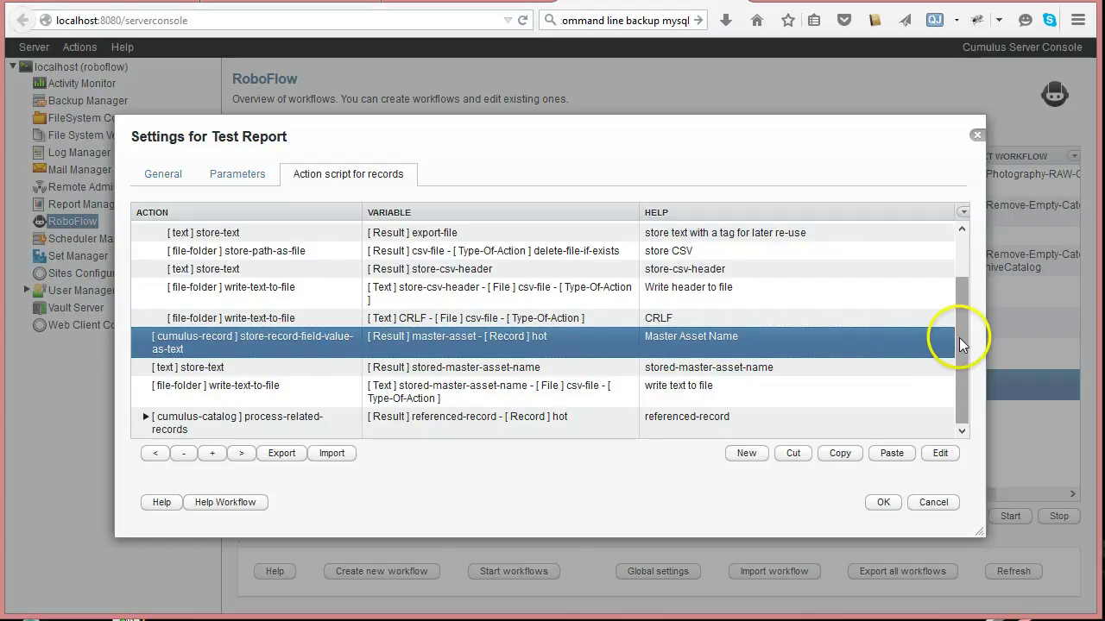
drag(959, 337, 961, 275)
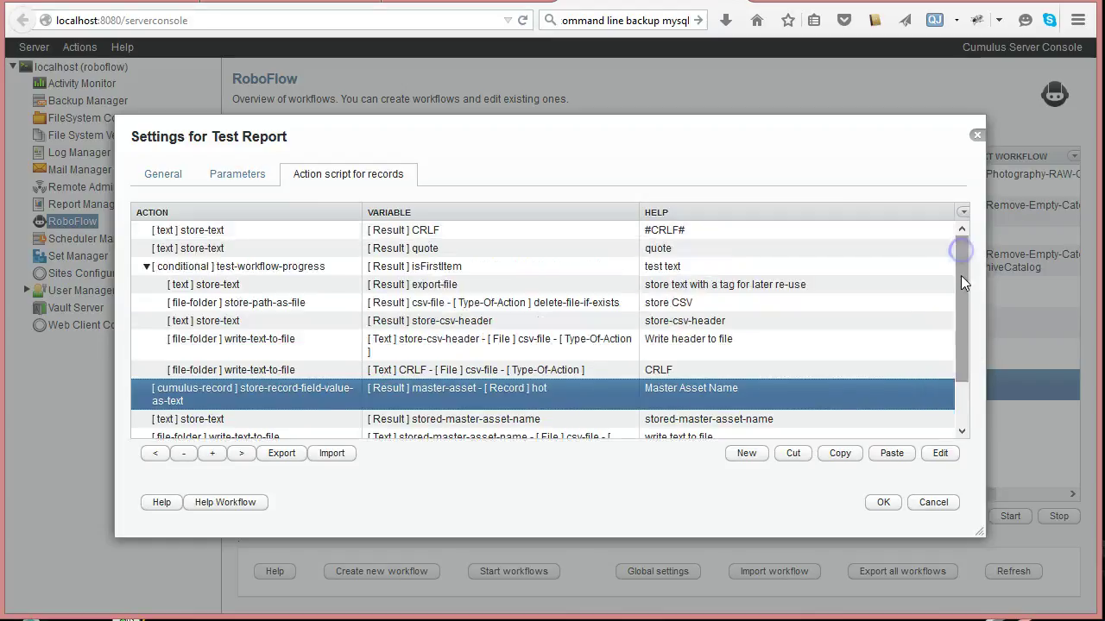
Step: Duplicate the quote store-text action directly below the original and replace the copy's stored text with a comma
click(197, 249)
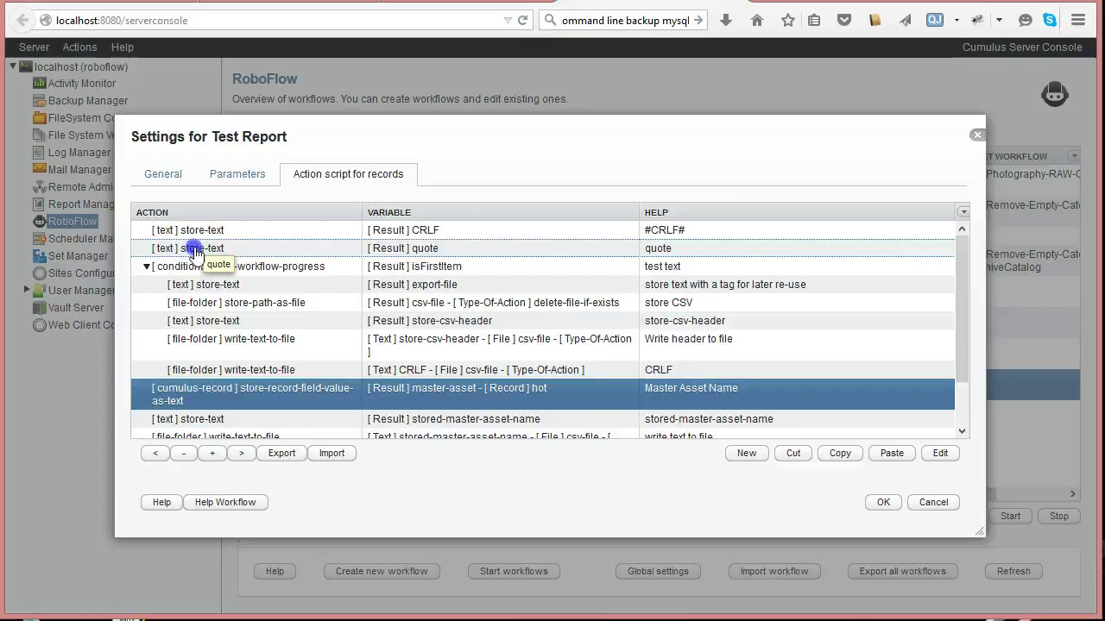
click(891, 453)
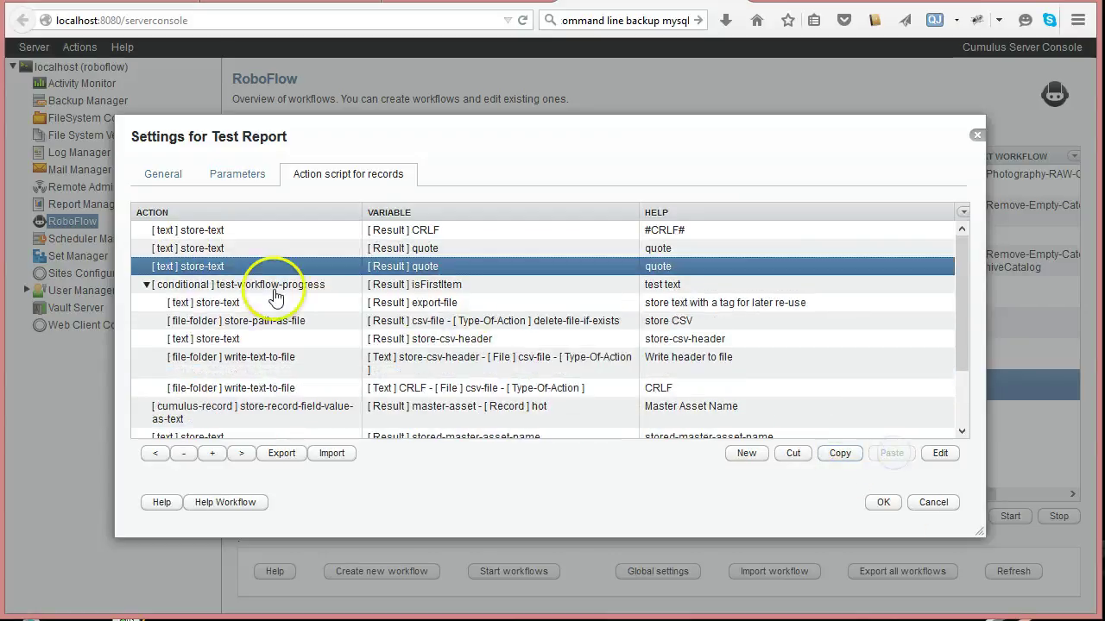
double_click(223, 269)
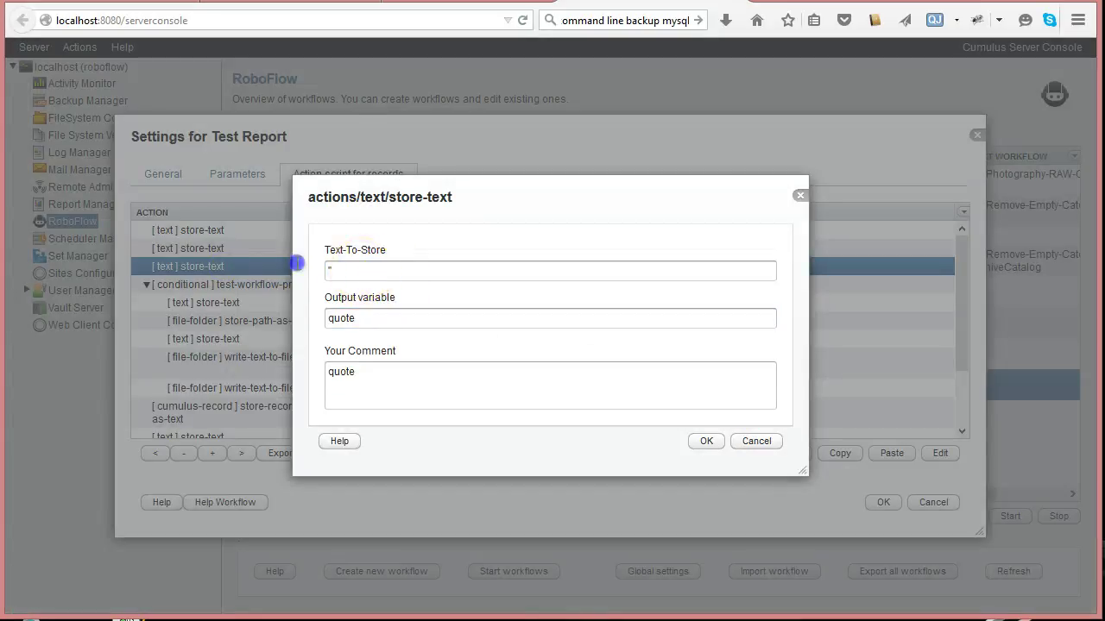
text(,)
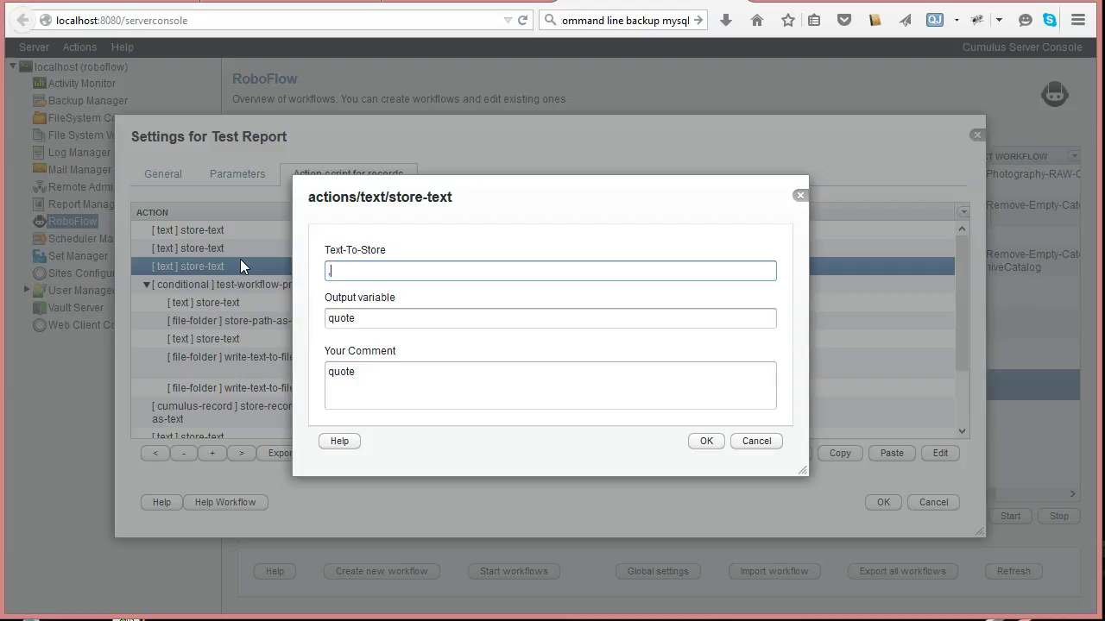
Step: Set the comma store-text action's output variable to col-sep and its comment to col-sep=,
key(Tab)
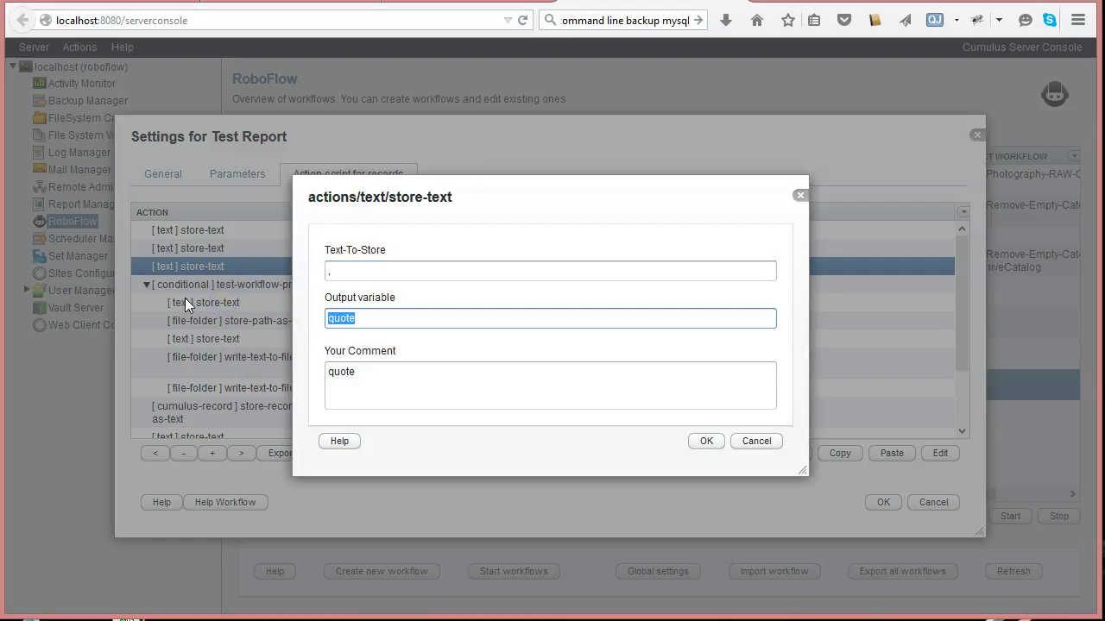
text(sep)
drag(407, 323, 284, 304)
text(col-sep)
click(327, 371)
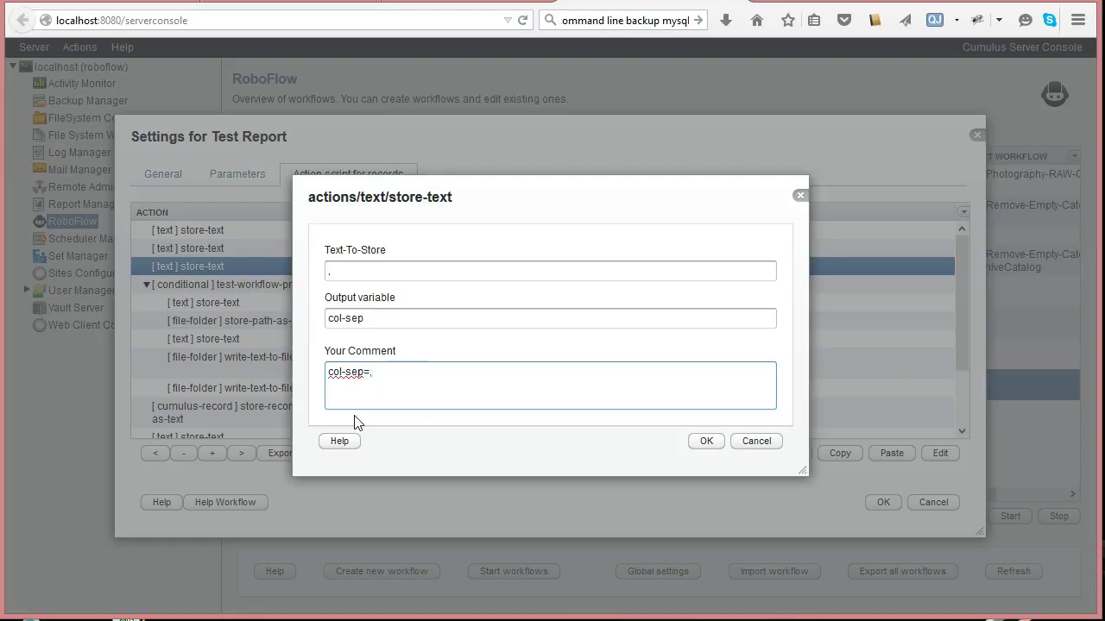
click(701, 442)
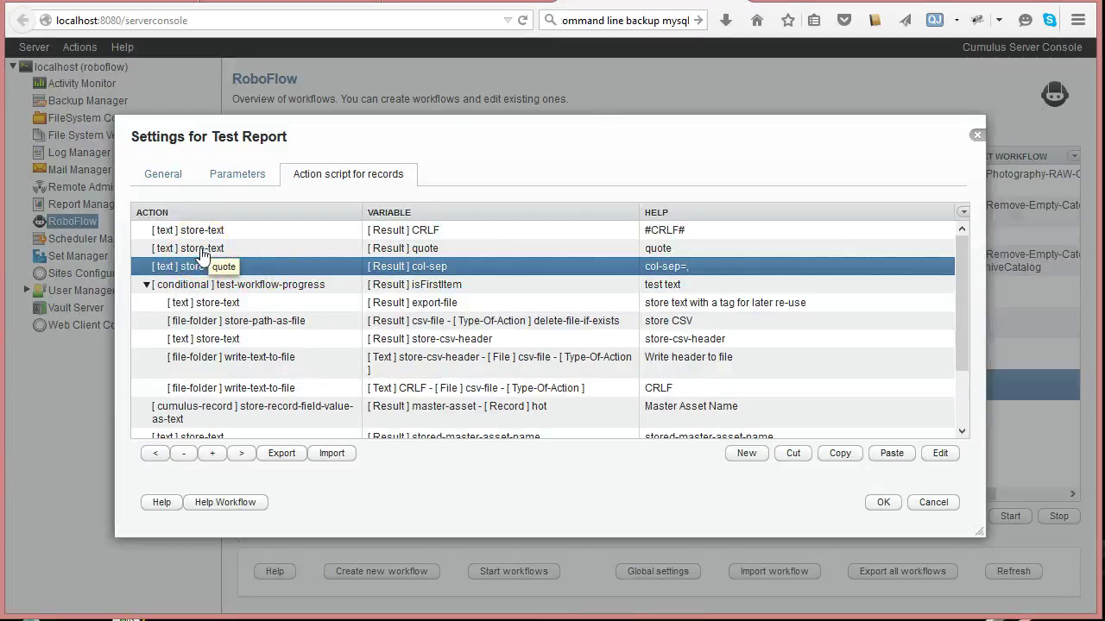
Step: Rename the #CRLF# store-text action's output variable to row-sep and change its comment to row-sep=#CRLF#
click(201, 229)
double_click(205, 236)
double_click(361, 317)
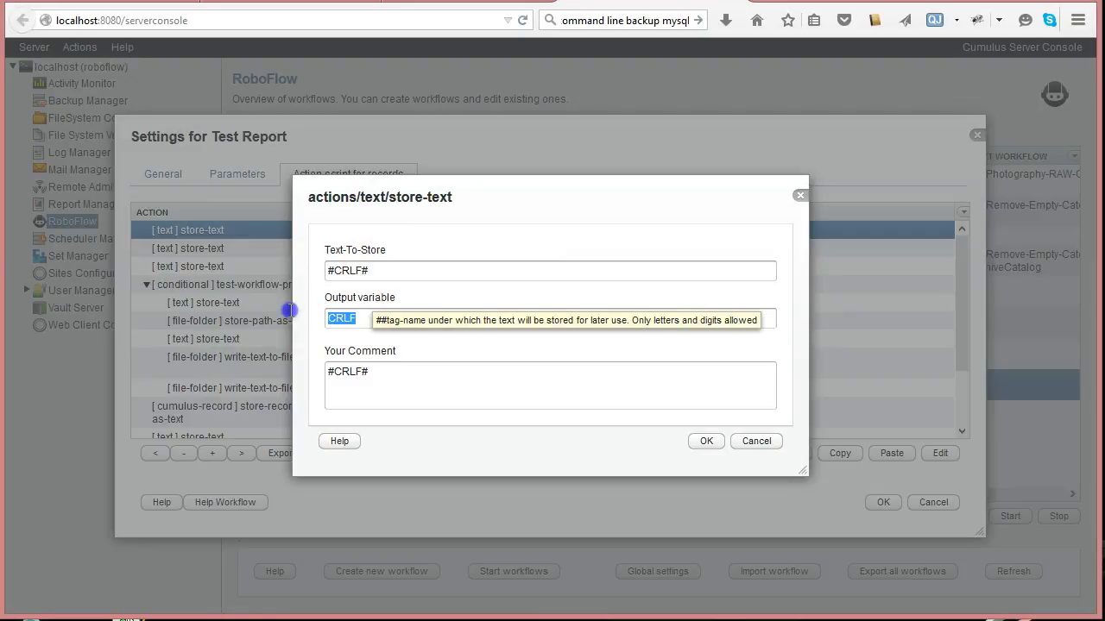
text(row-sep)
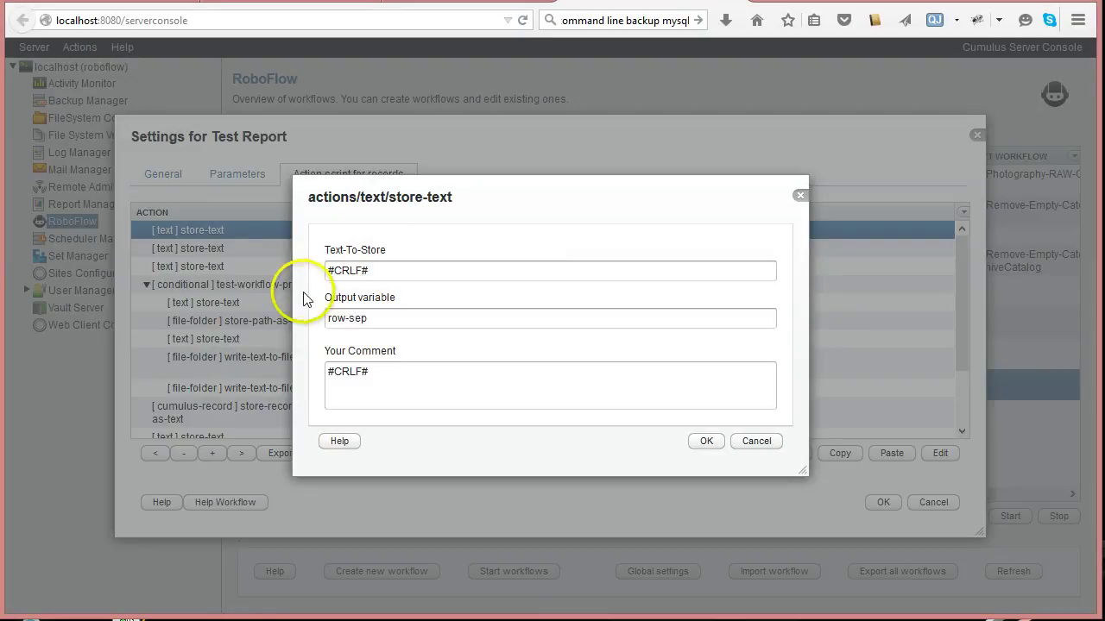
click(329, 378)
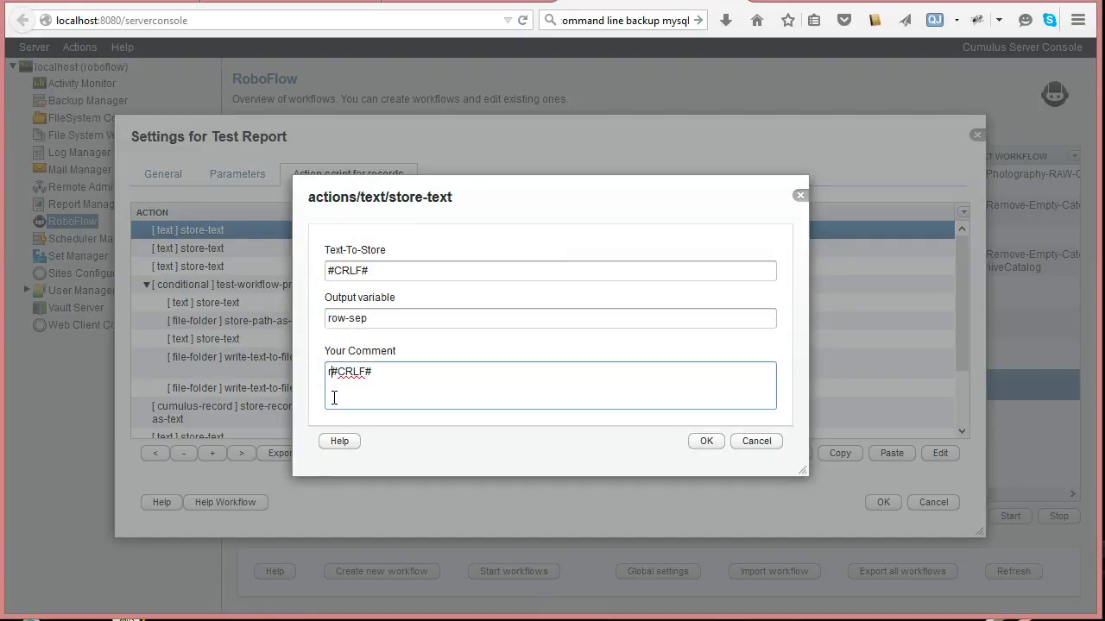
text(row-sep)
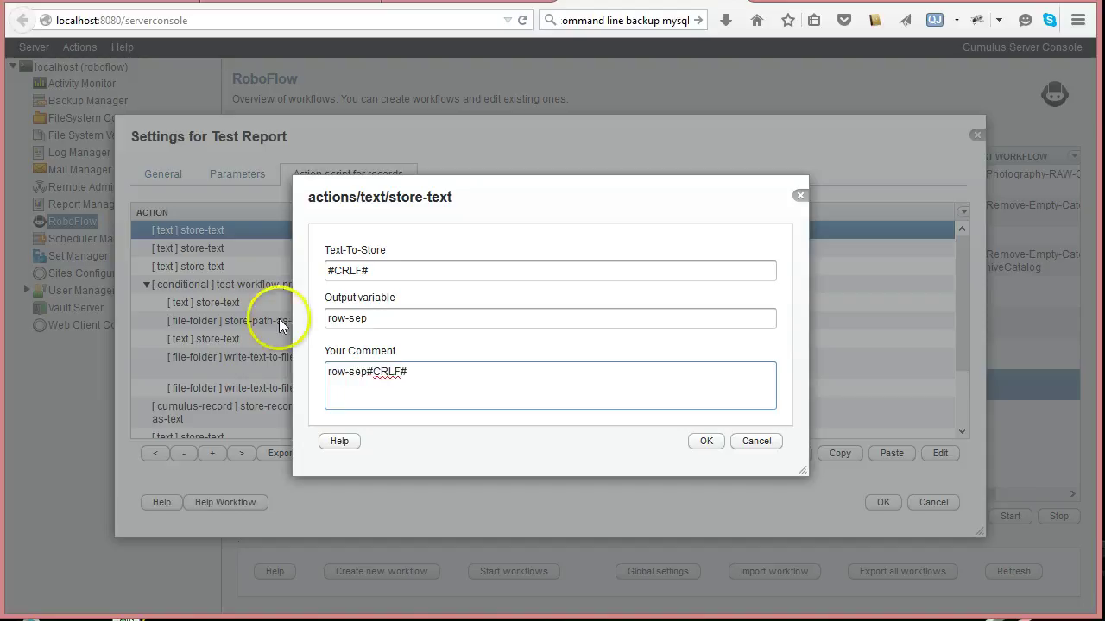
text(=)
click(703, 442)
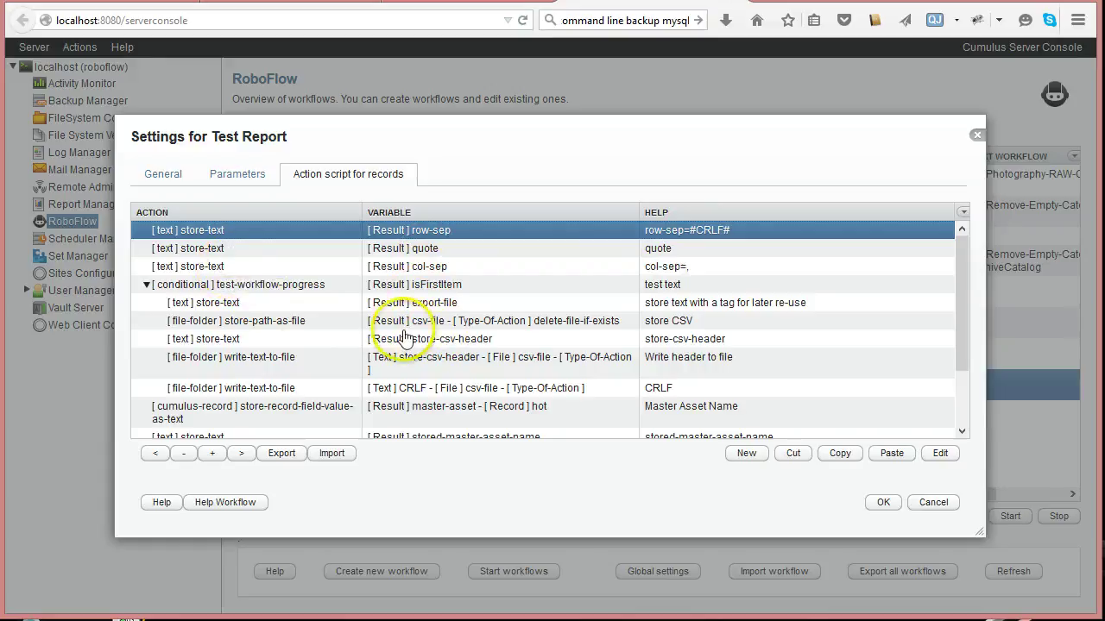
Step: In the store-csv-header store-text action, insert the stored quote tag and substitute it for the quotation mark before Asset Name
click(302, 290)
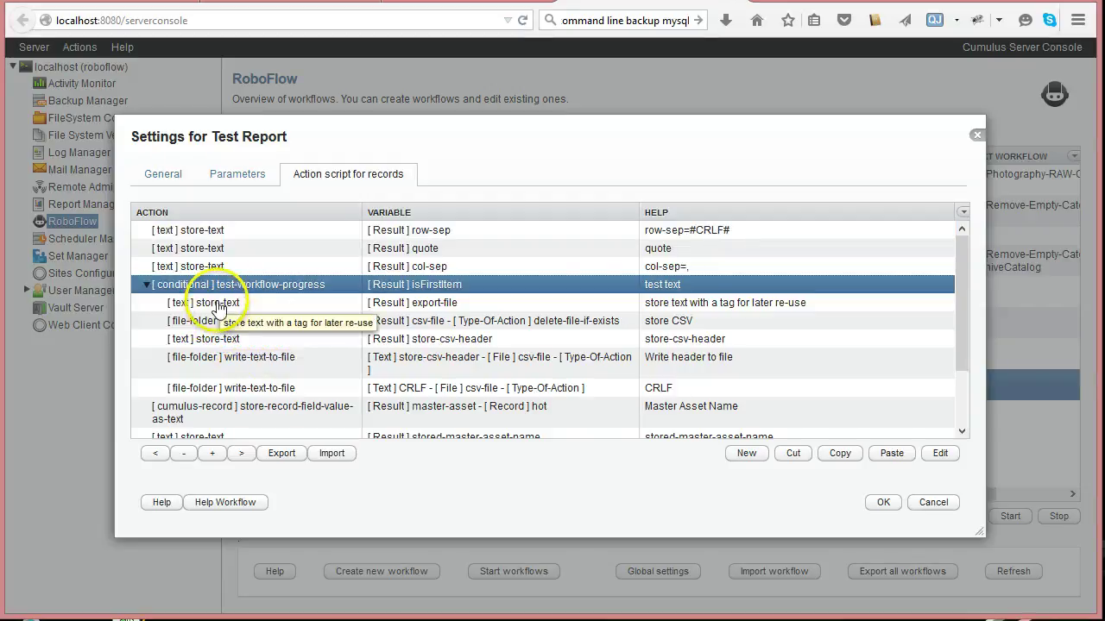
click(237, 322)
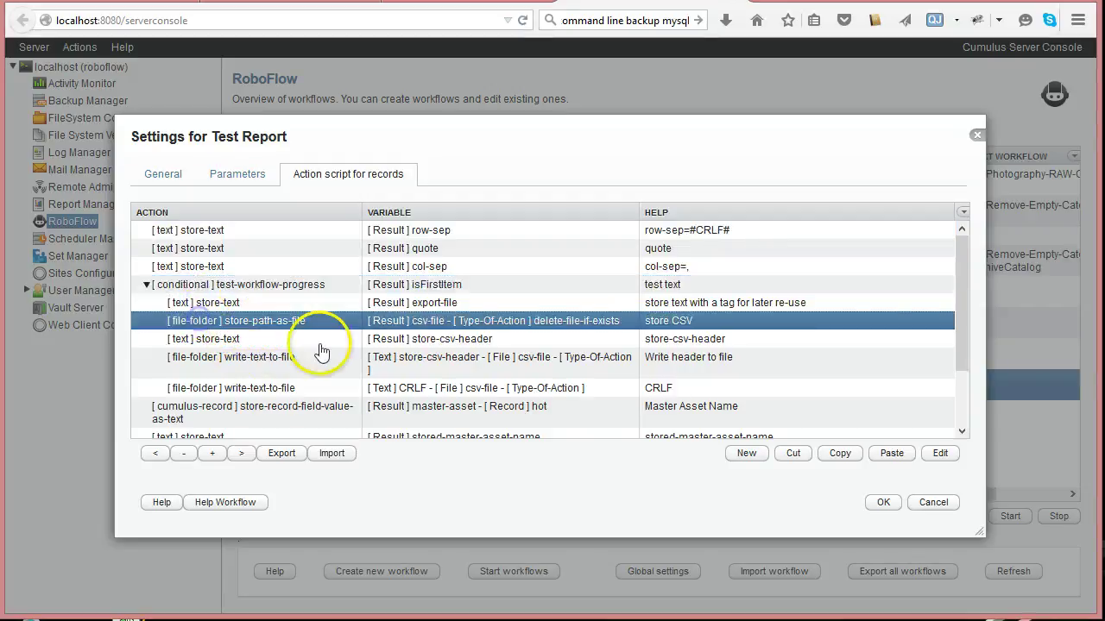
double_click(259, 339)
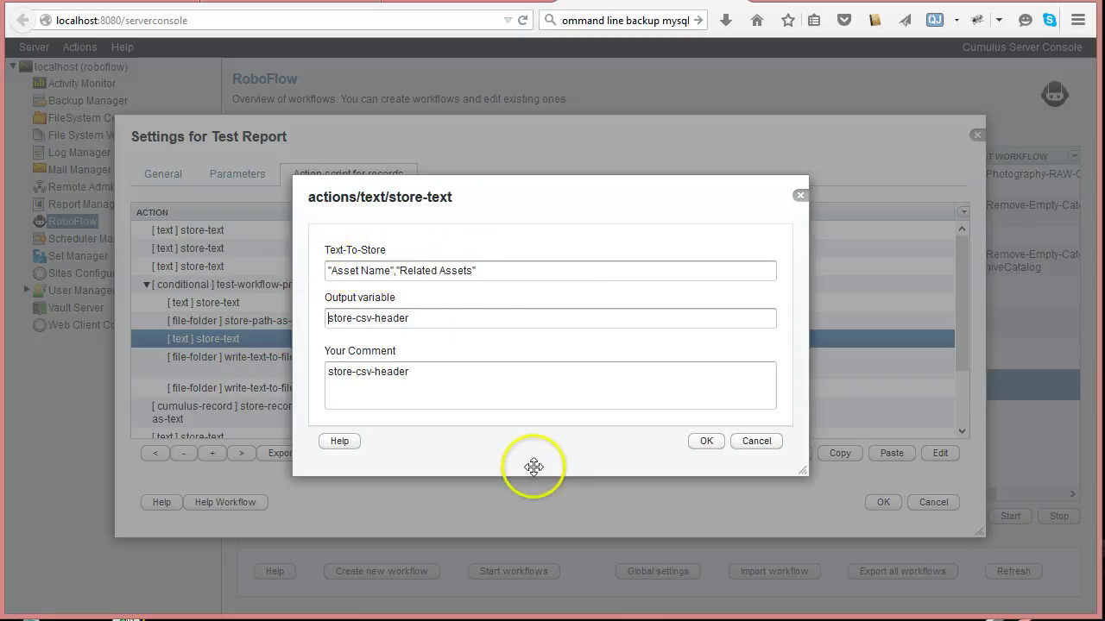
click(334, 271)
click(325, 271)
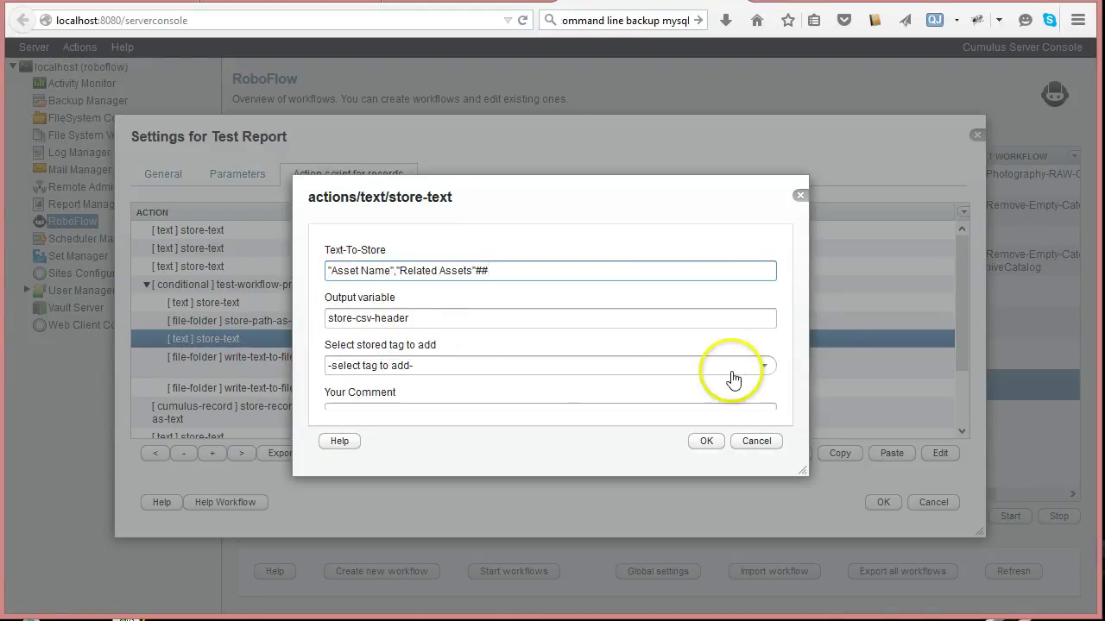
click(761, 366)
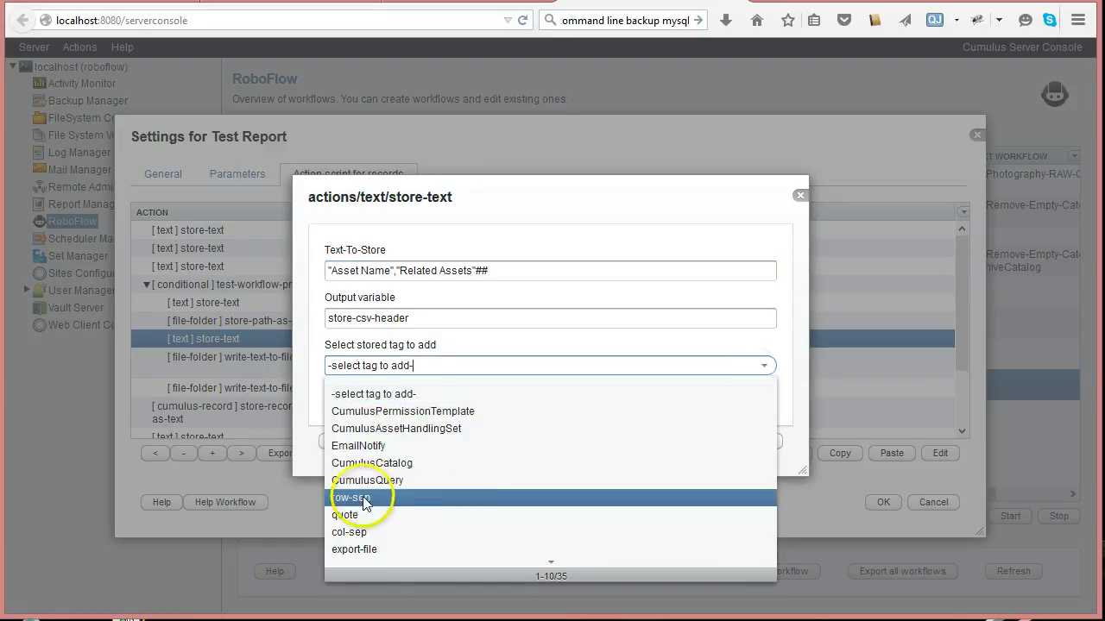
click(359, 514)
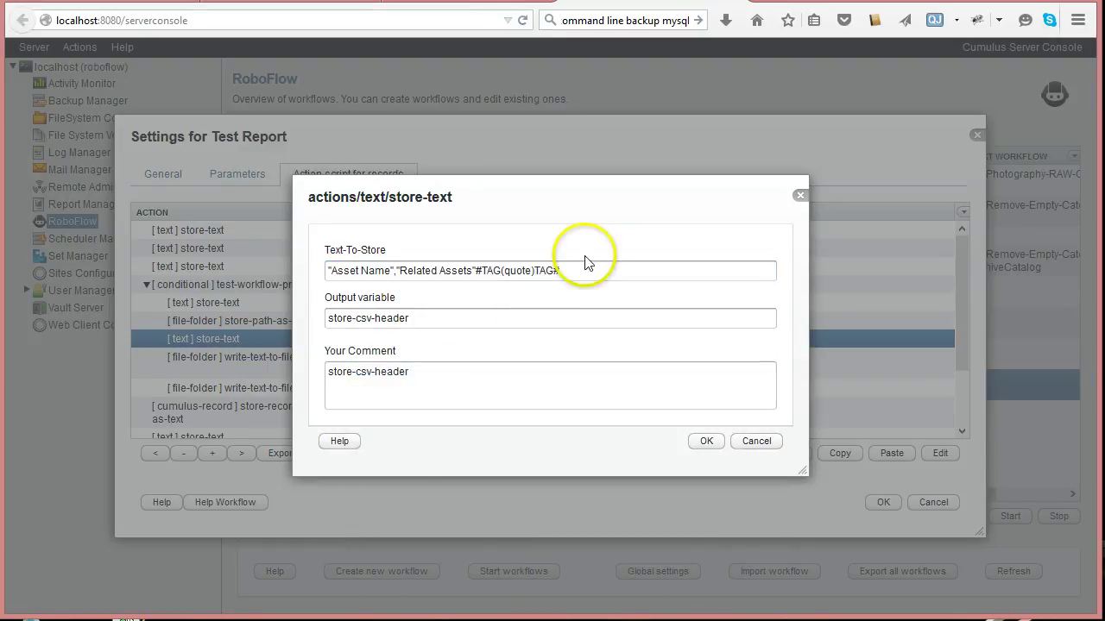
drag(473, 270, 593, 270)
key(ctrl+x)
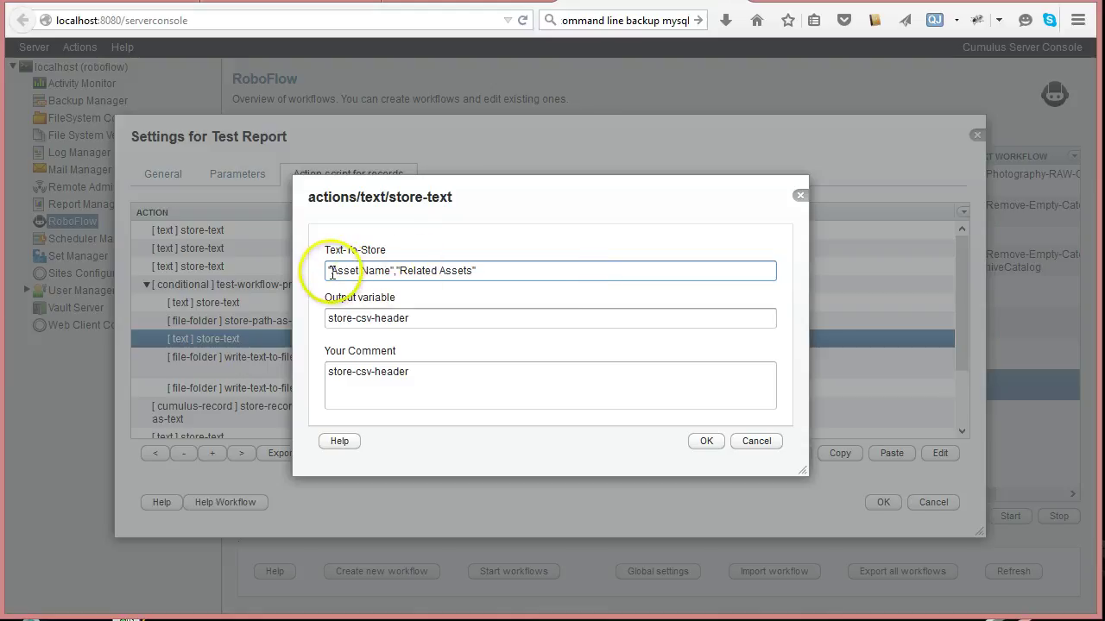
drag(332, 272, 255, 265)
key(ctrl+v)
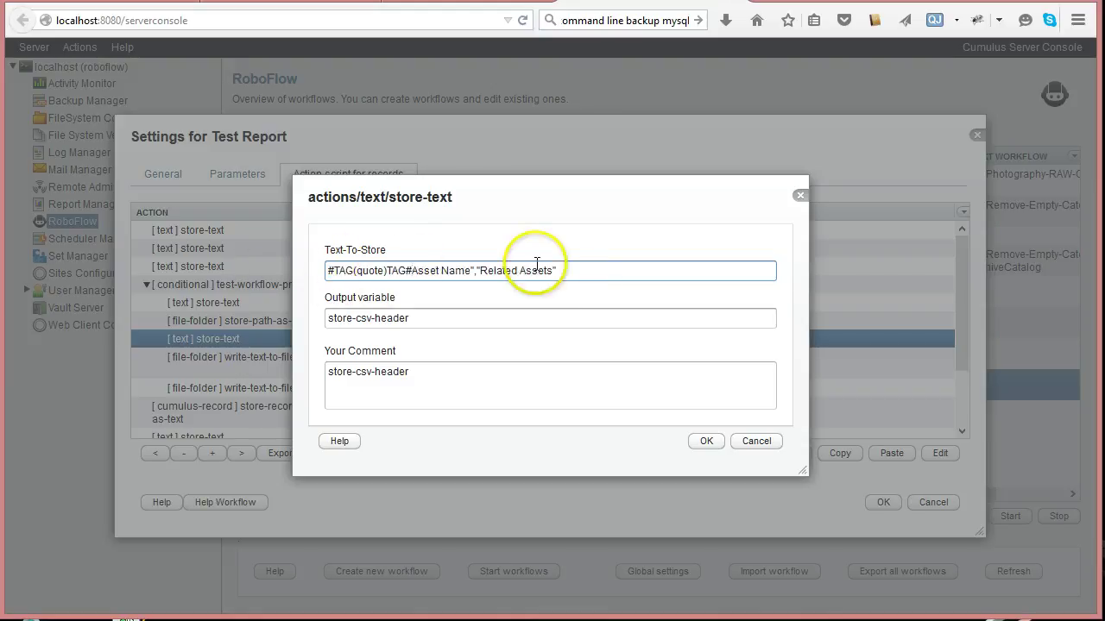
Step: Replace the quotation mark after Asset Name in the header text with #TAG(quote)TAG#
key(Right)
key(Right)
key(Right)
key(Right)
key(Right)
key(Right)
key(Right)
key(Right)
key(Right)
key(ctrl+v)
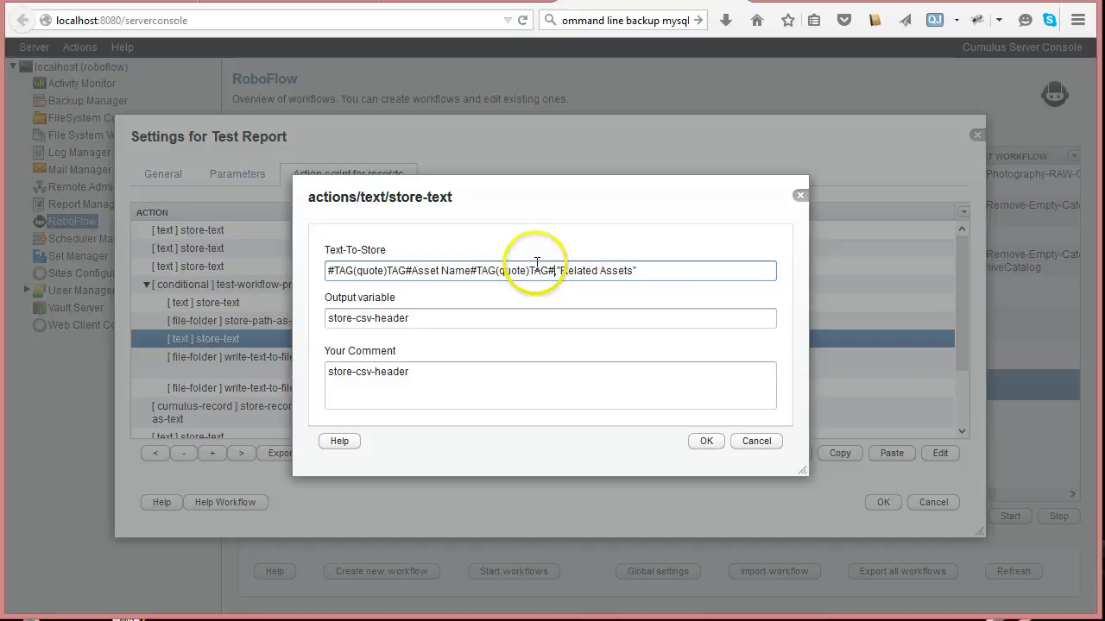
Step: Replace the comma in the header text with #TAG(col-sep)TAG# and both quotation marks around Related Assets with #TAG(quote)TAG#
key(ctrl+v)
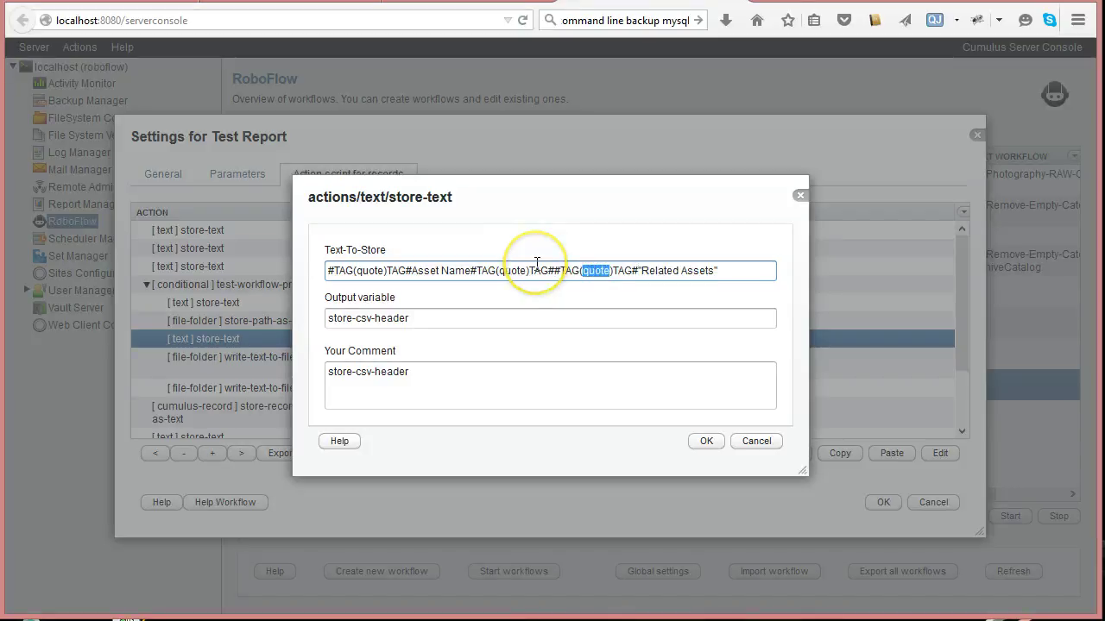
text(col-sep)
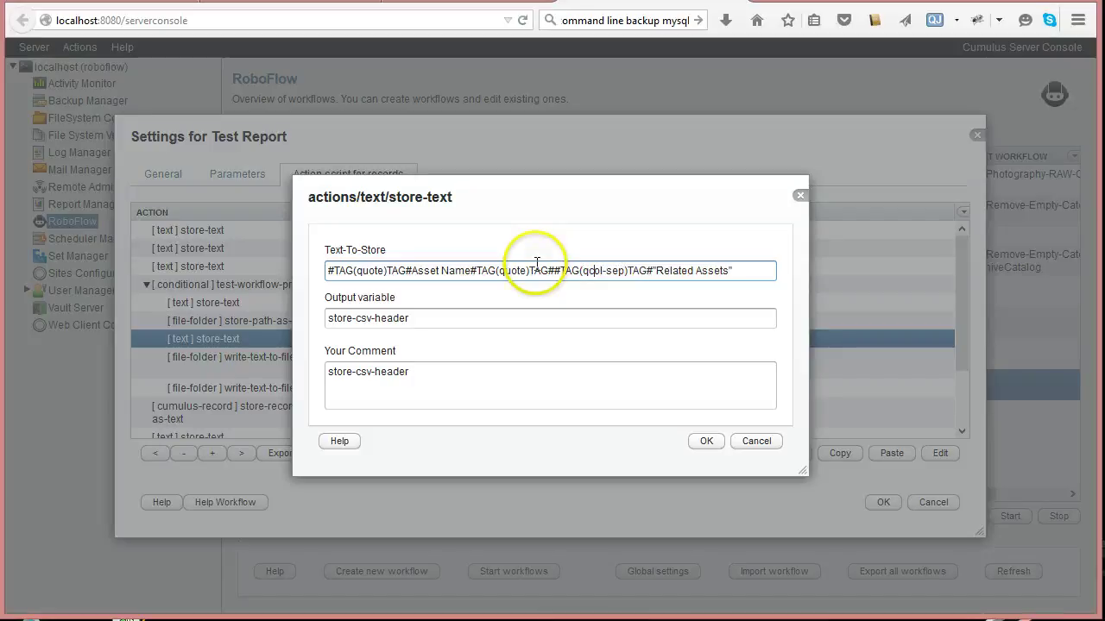
key(BackSpace)
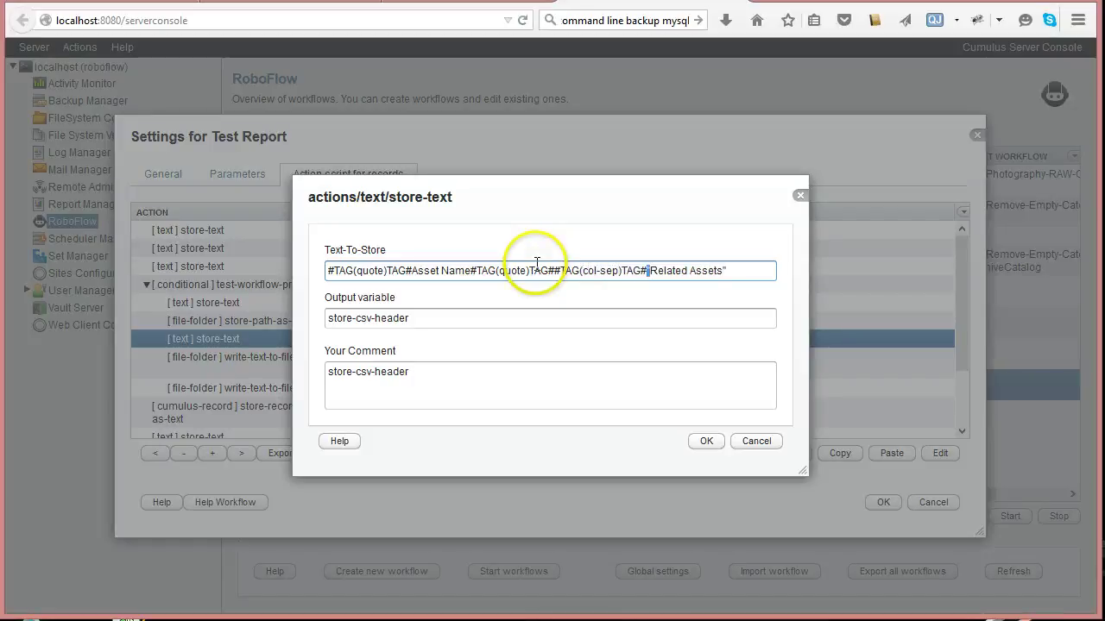
key(ctrl+v)
key(End)
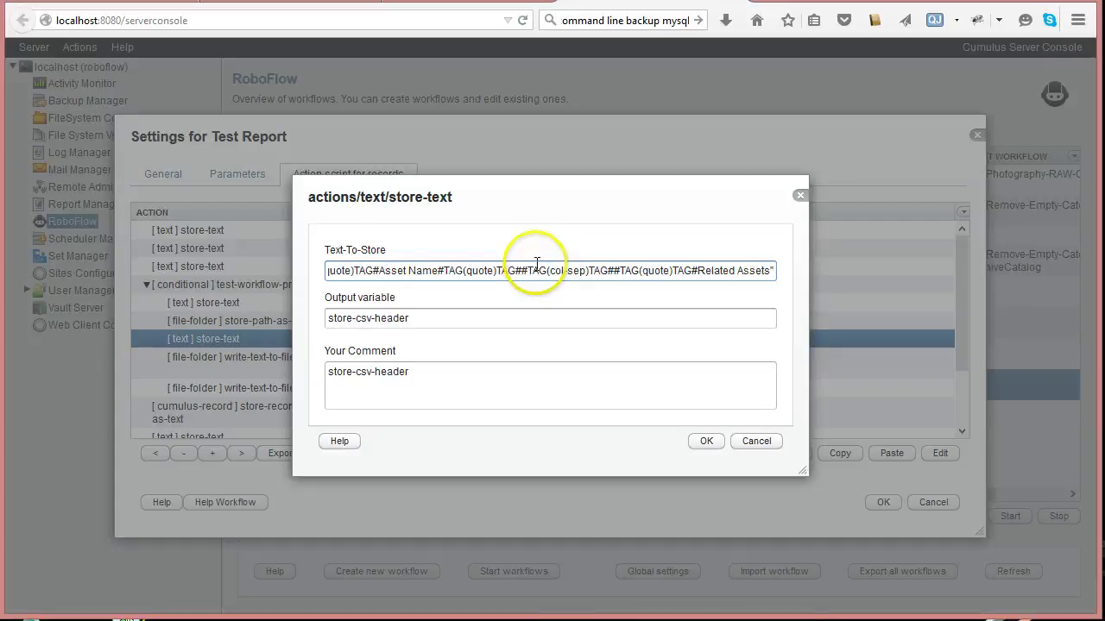
key(ctrl+v)
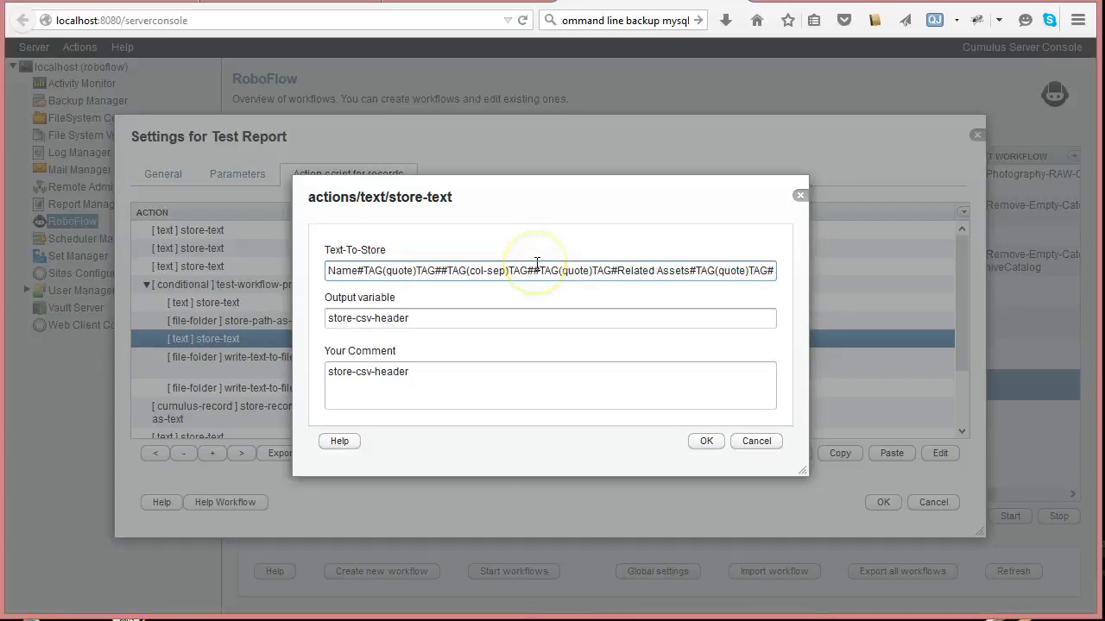
Step: Append #TAG(row-sep)TAG# to the end of the header text and save the action
click(537, 263)
key(End)
key(ctrl+v)
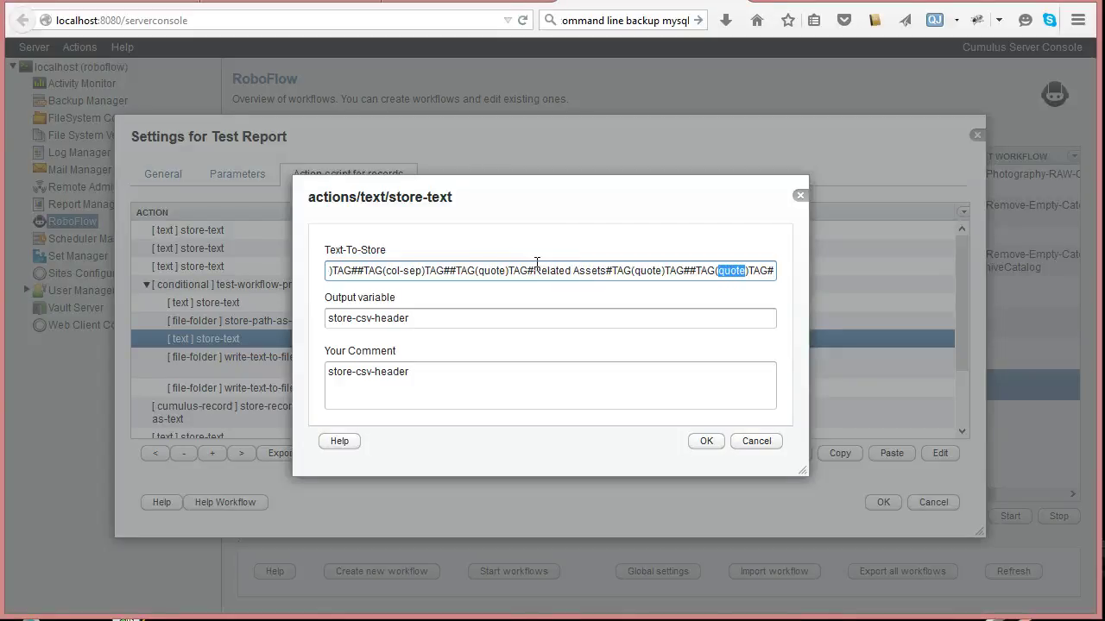
text(row-)
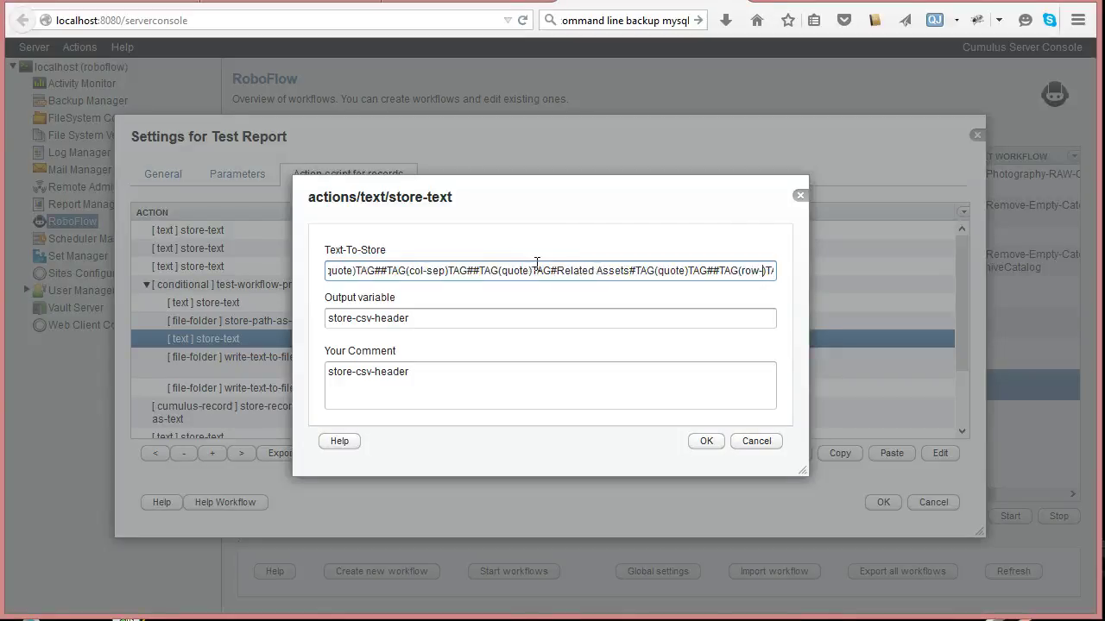
text(sep)
key(Return)
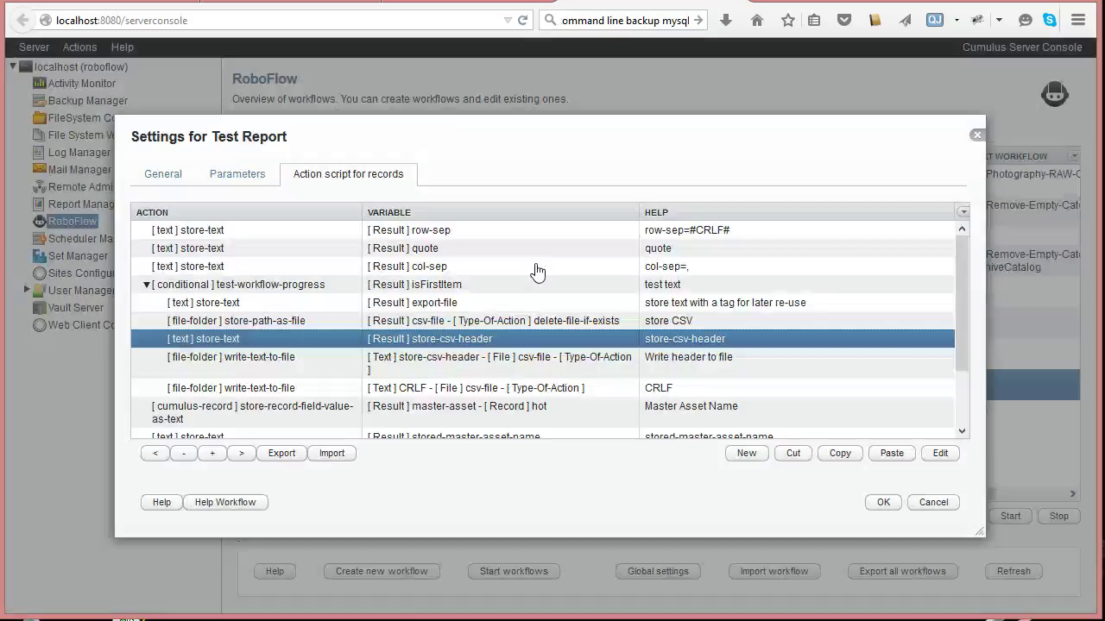
Step: Reopen the store-csv-header action and check its stored text from end to start
double_click(466, 343)
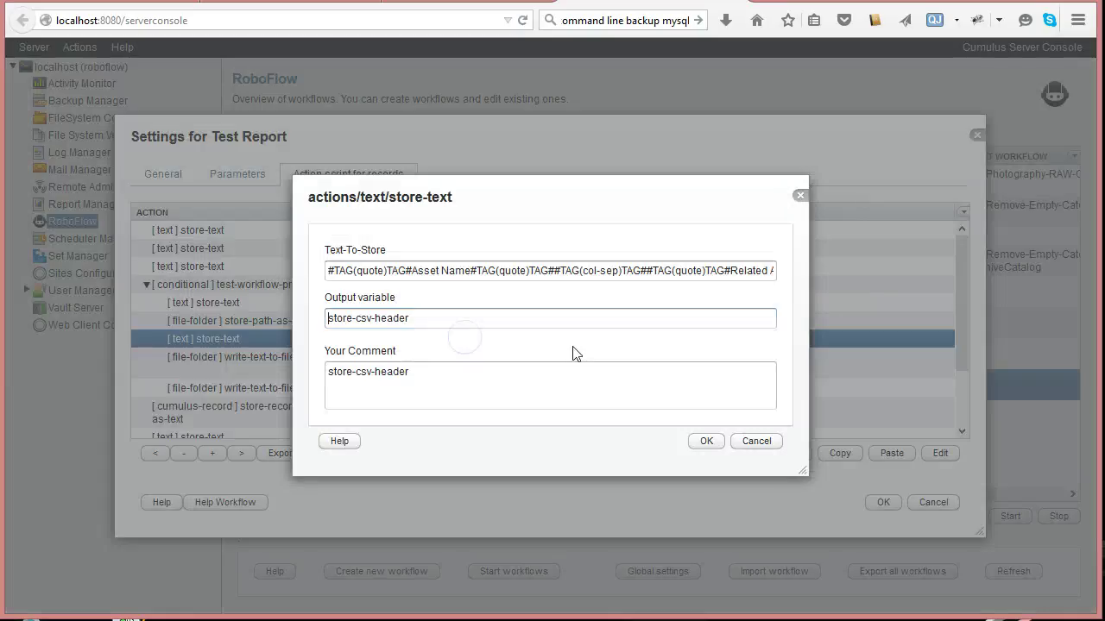
click(611, 270)
key(End)
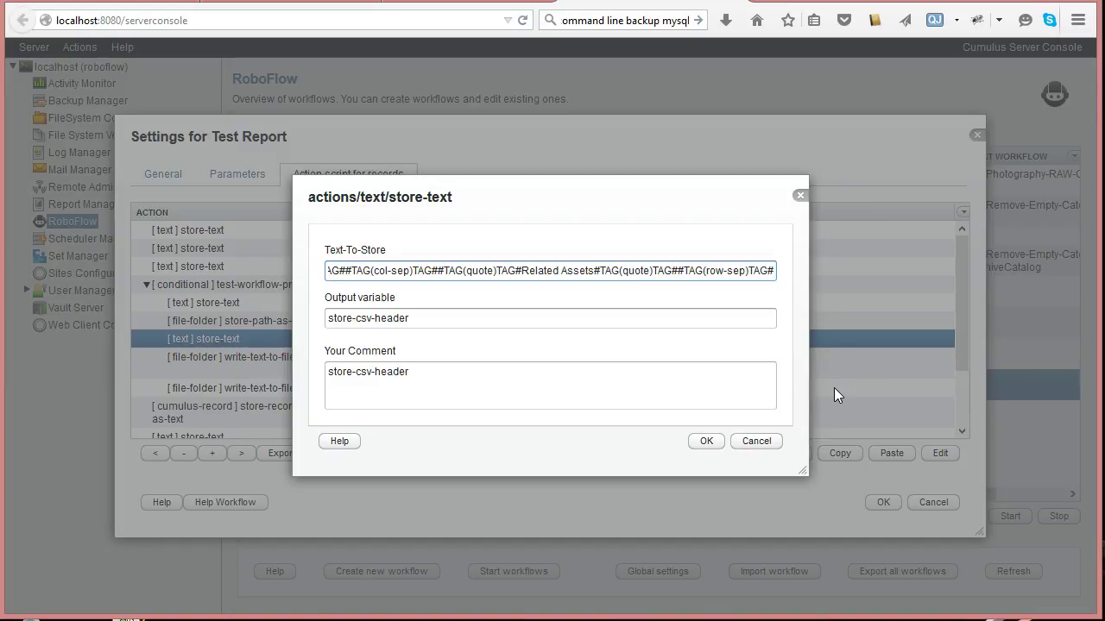
key(Home)
click(706, 442)
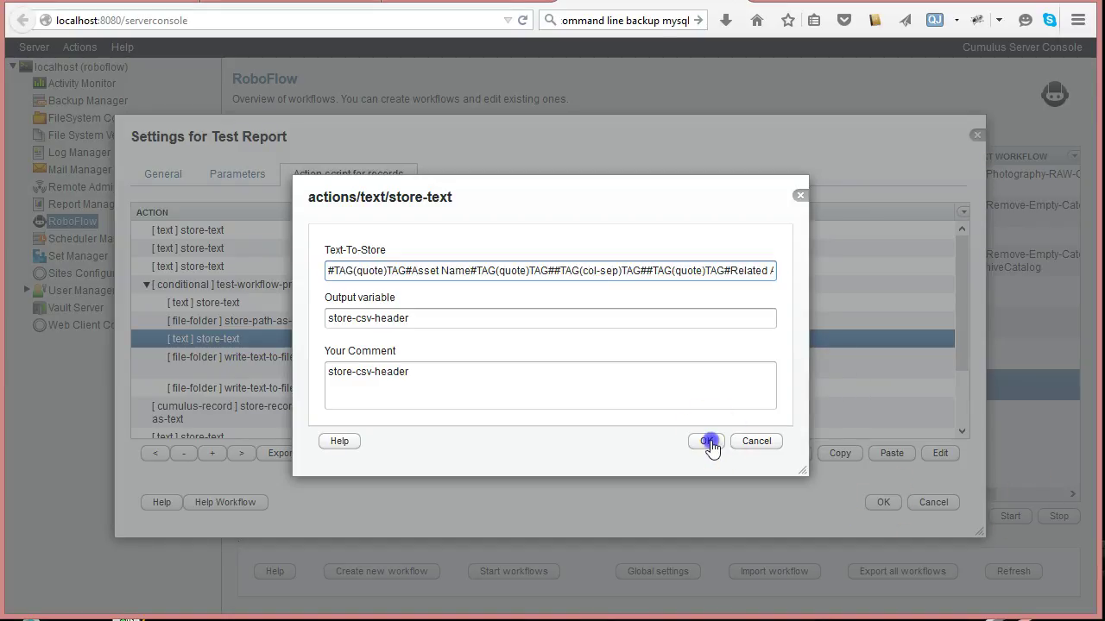
Step: Cut the CRLF write-text-to-file action and check the settings of the header-writing action above it
click(283, 387)
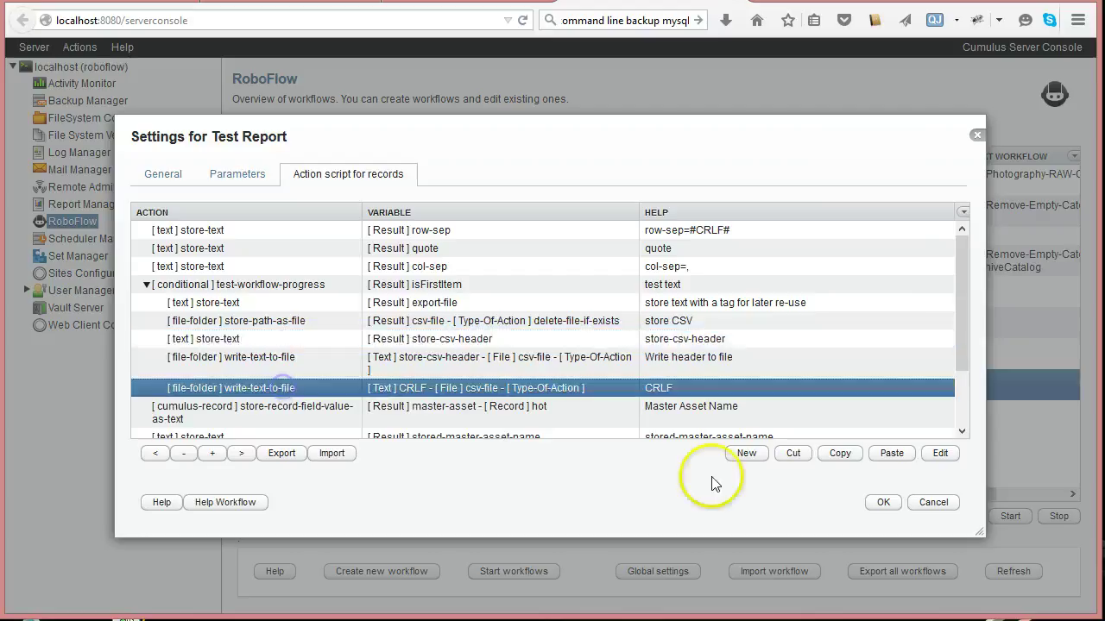
click(793, 453)
click(257, 365)
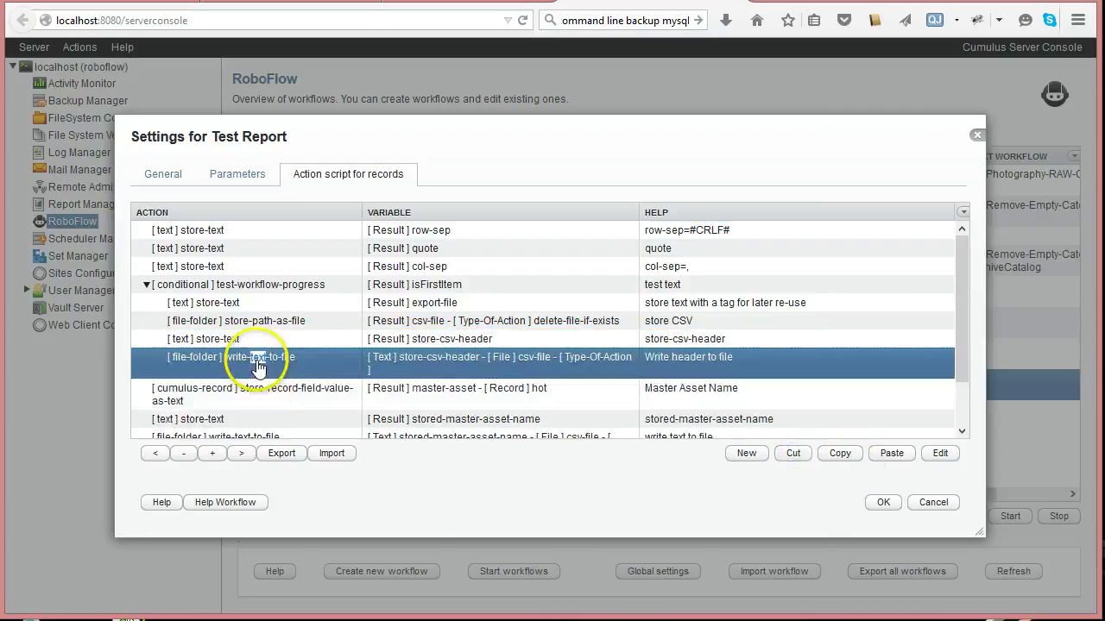
double_click(257, 366)
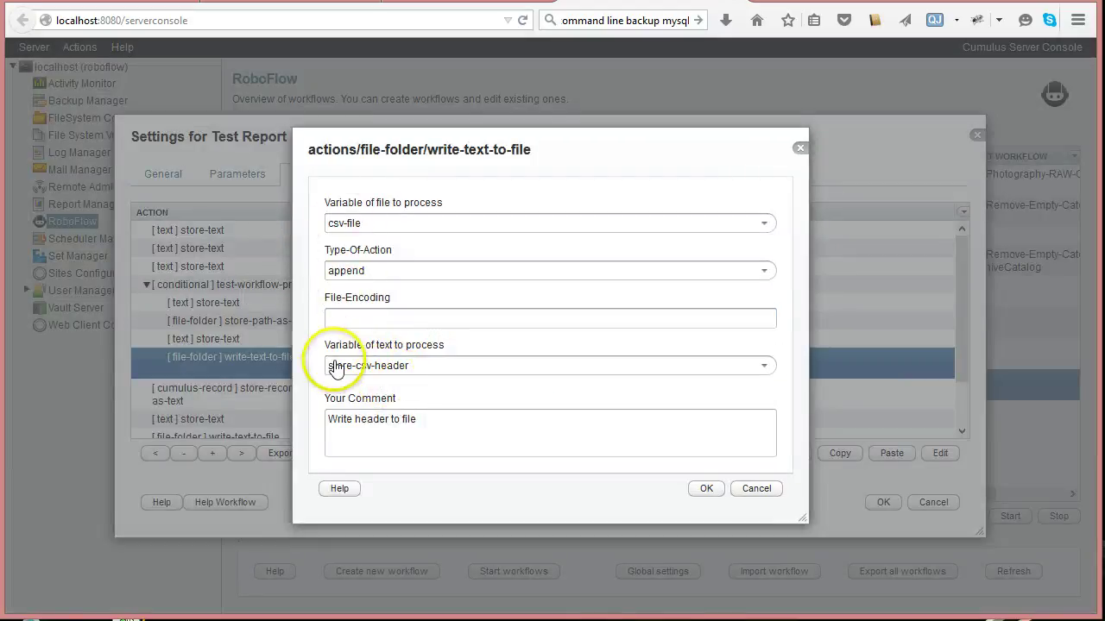
click(768, 489)
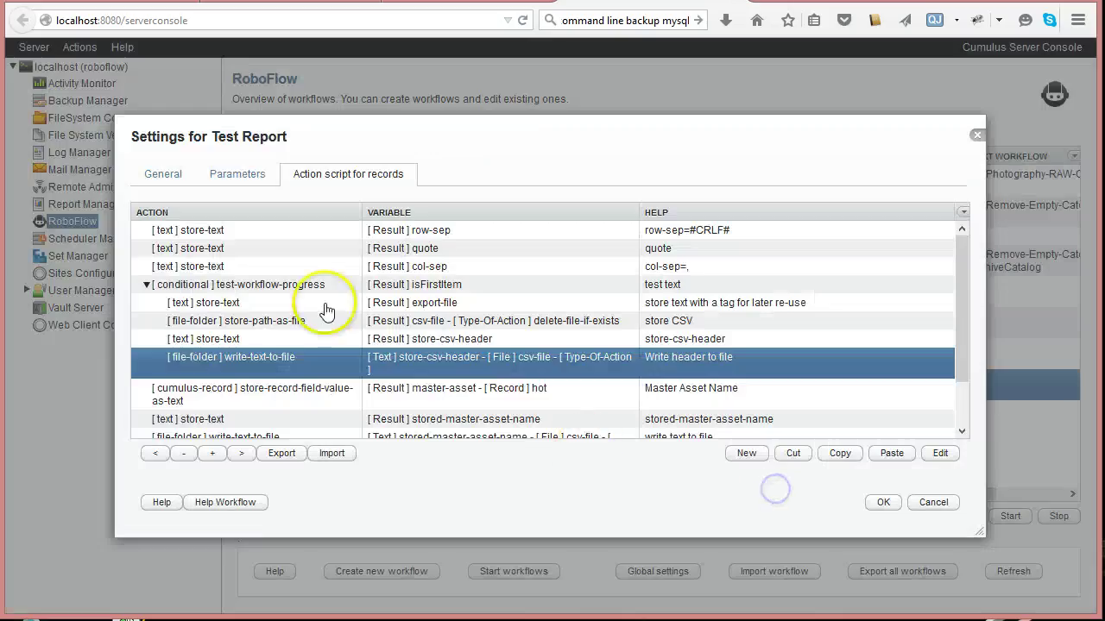
Step: Review the settings of the store CSV path action and the export-file and store-csv-header store-text actions
double_click(248, 323)
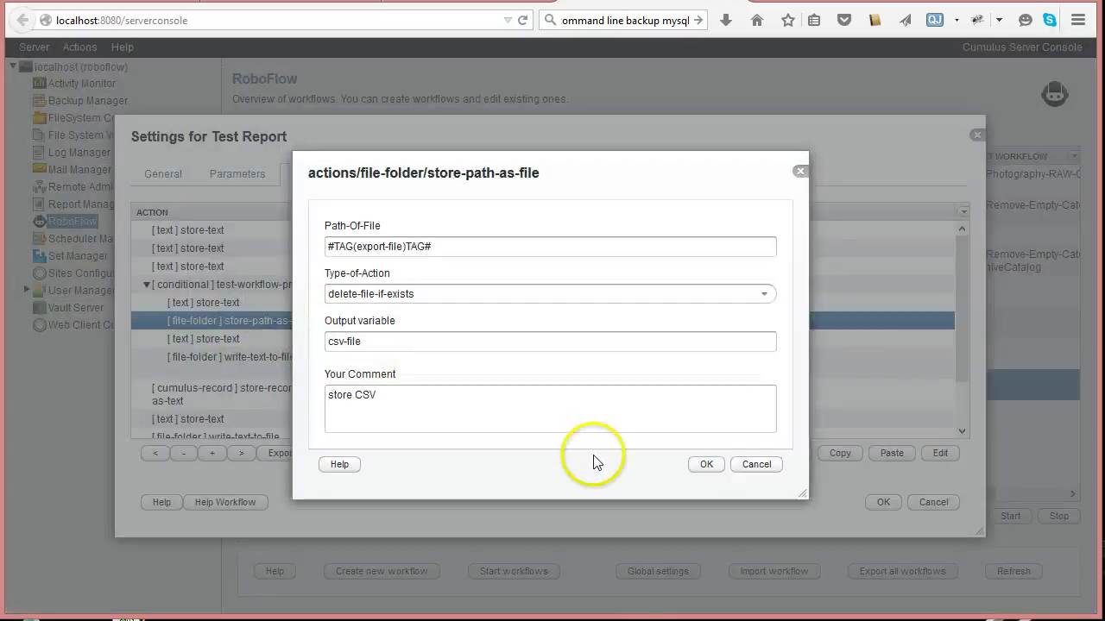
click(756, 464)
double_click(279, 303)
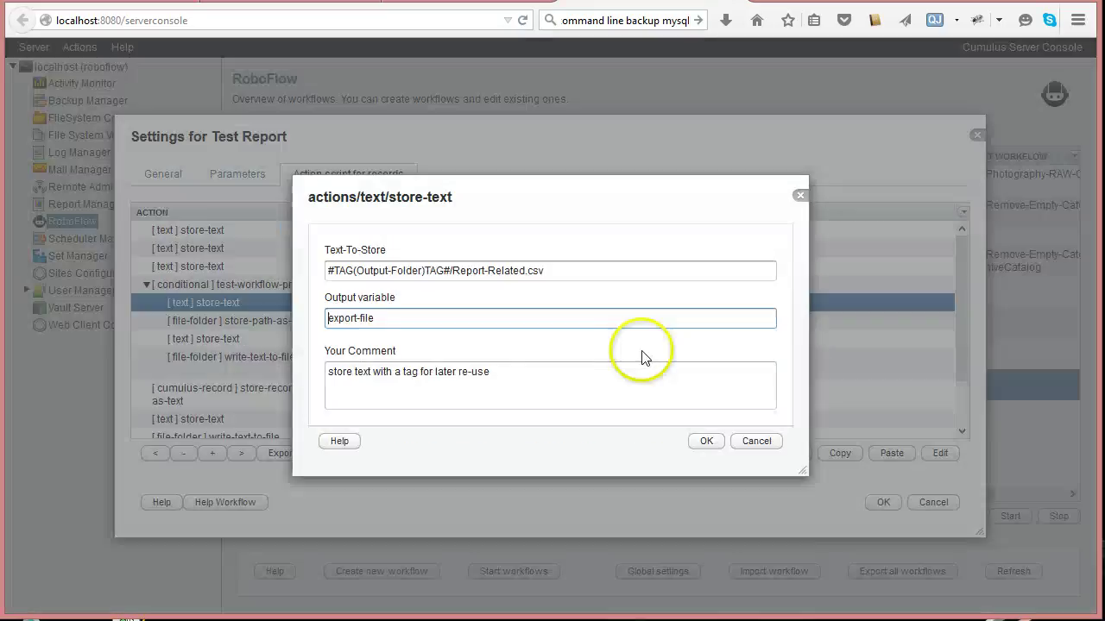
click(749, 441)
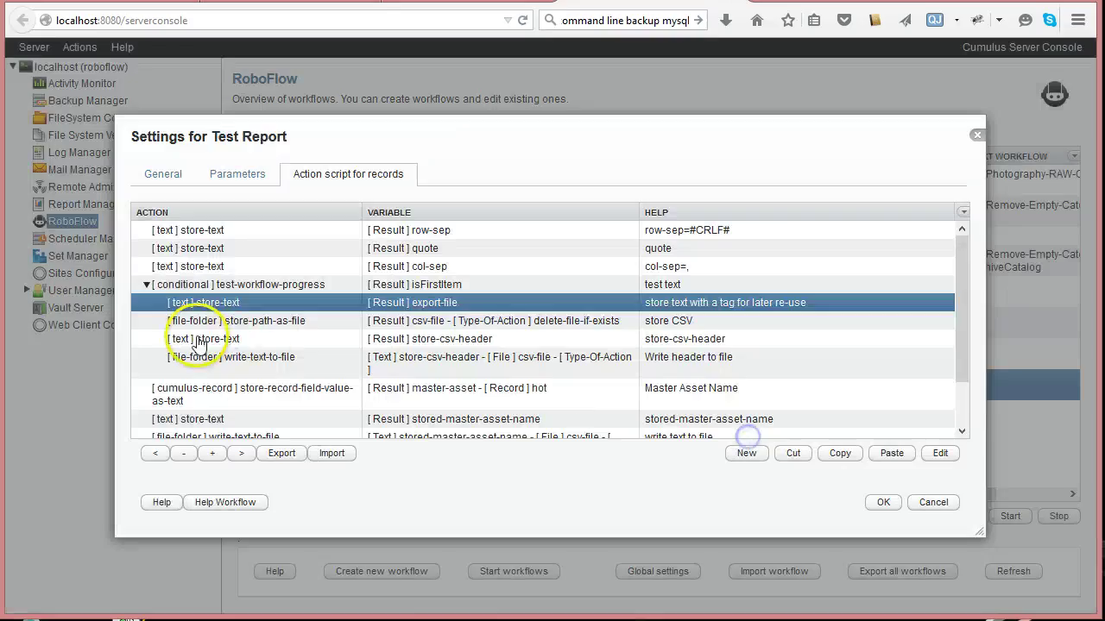
double_click(199, 341)
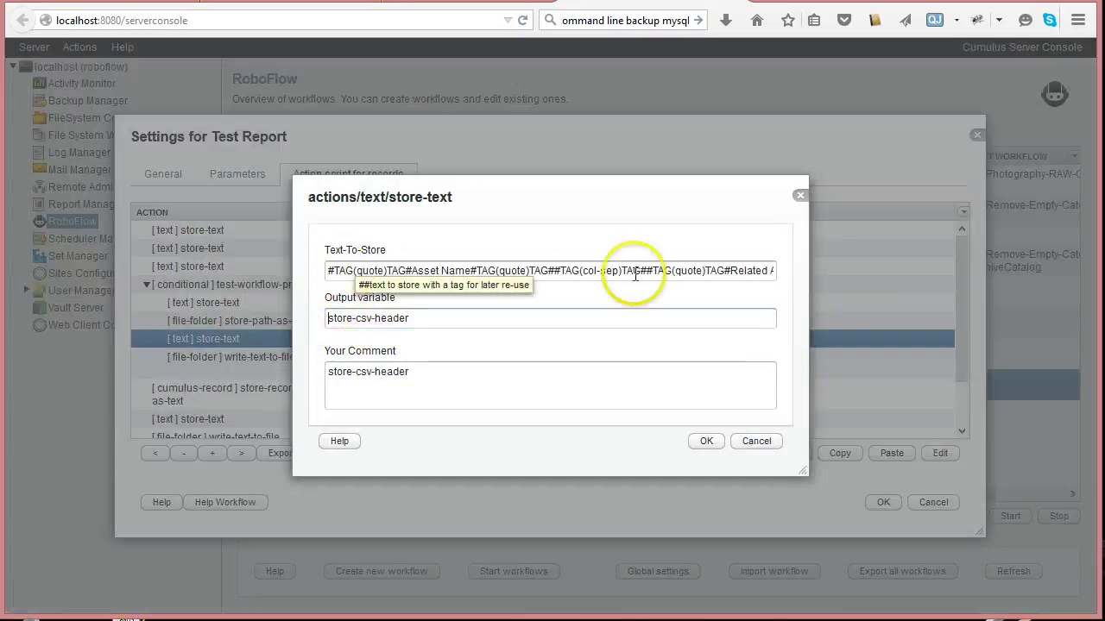
click(751, 441)
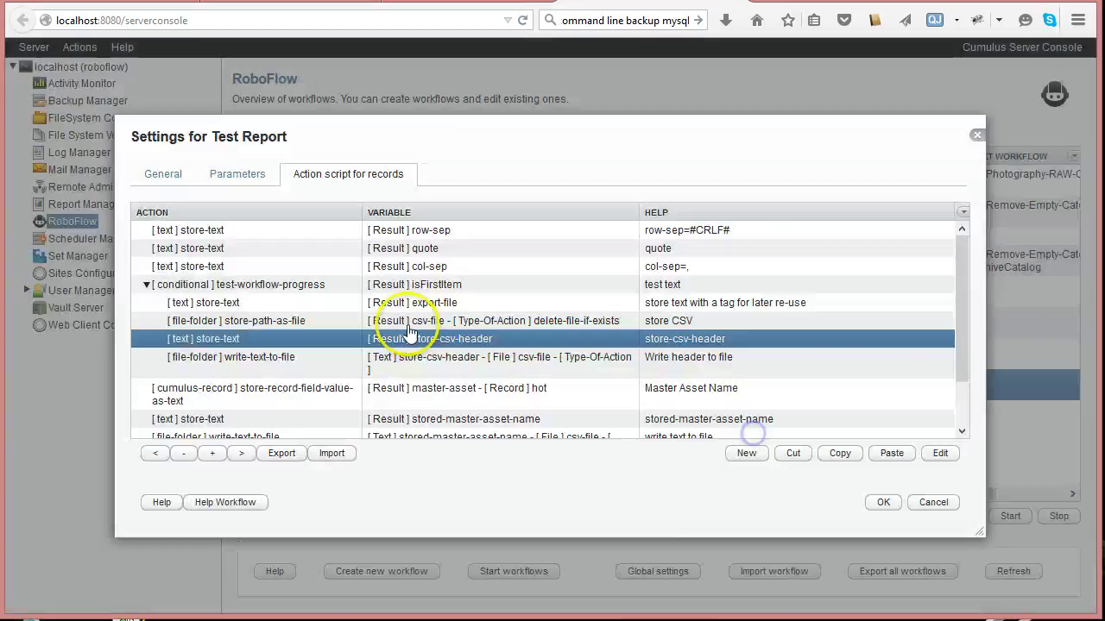
Step: Move the export-file action's text #TAG(Output-Folder)TAG#/Report-Related.csv into the store CSV action as its file path and save it
double_click(247, 302)
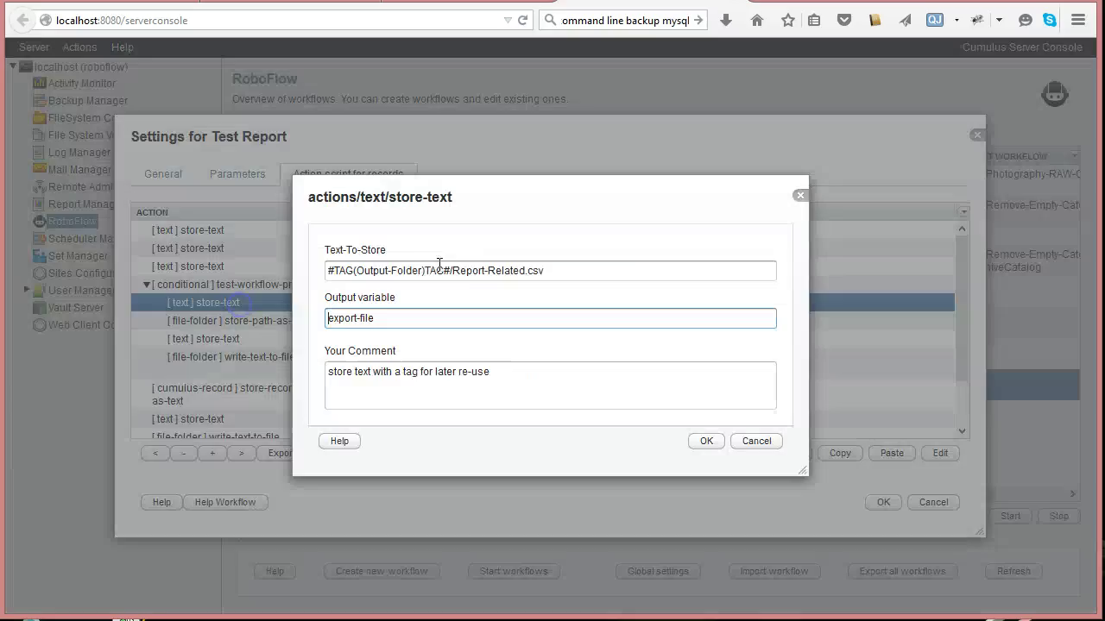
drag(541, 270, 332, 256)
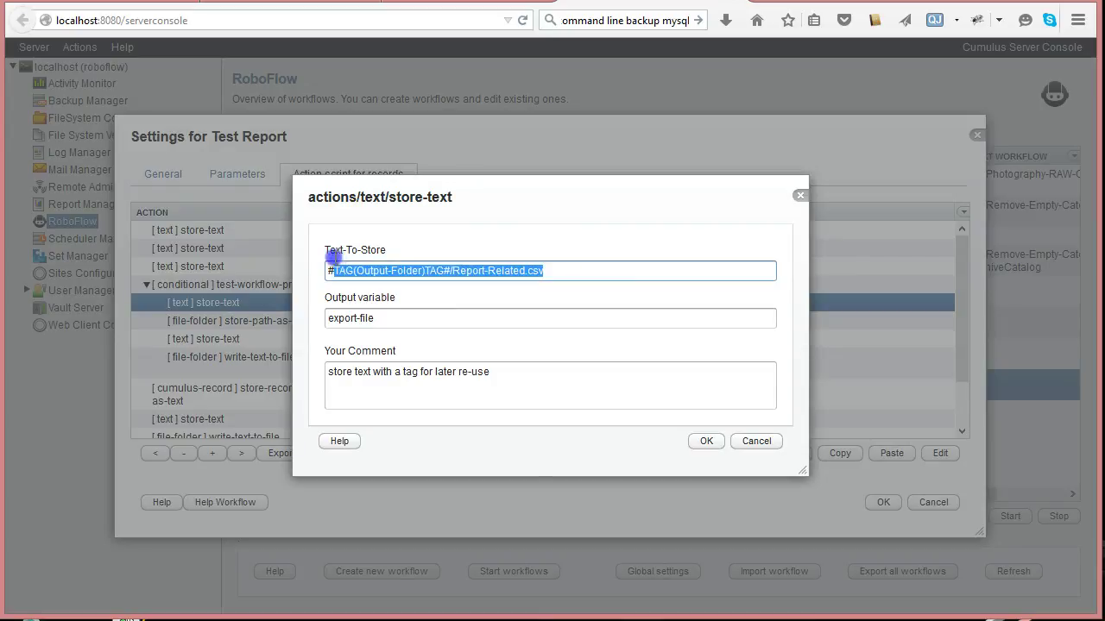
key(Delete)
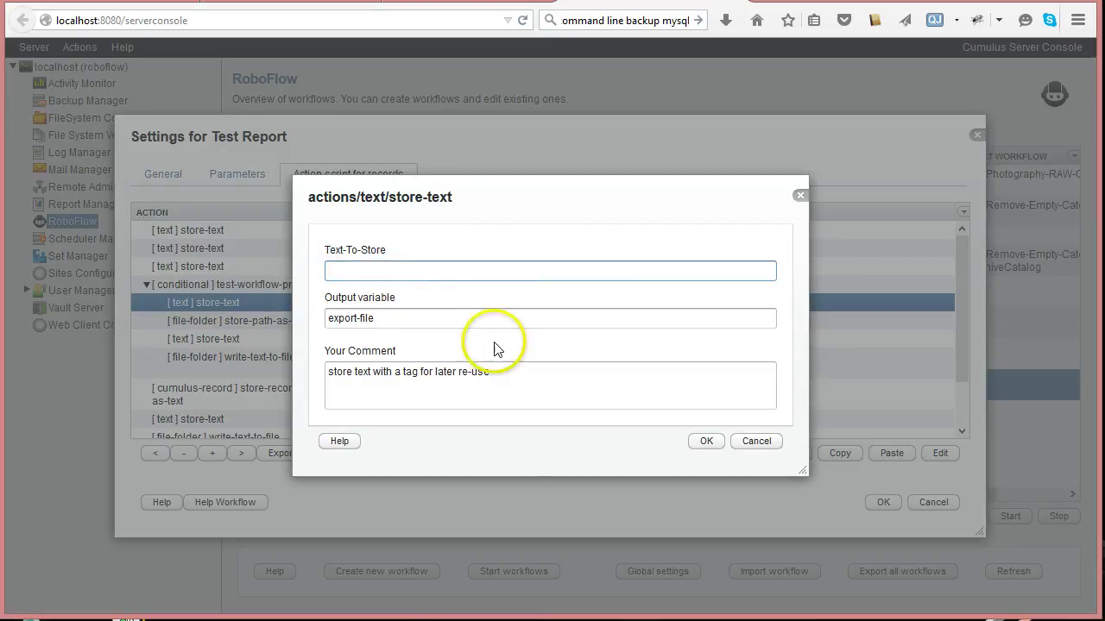
click(753, 442)
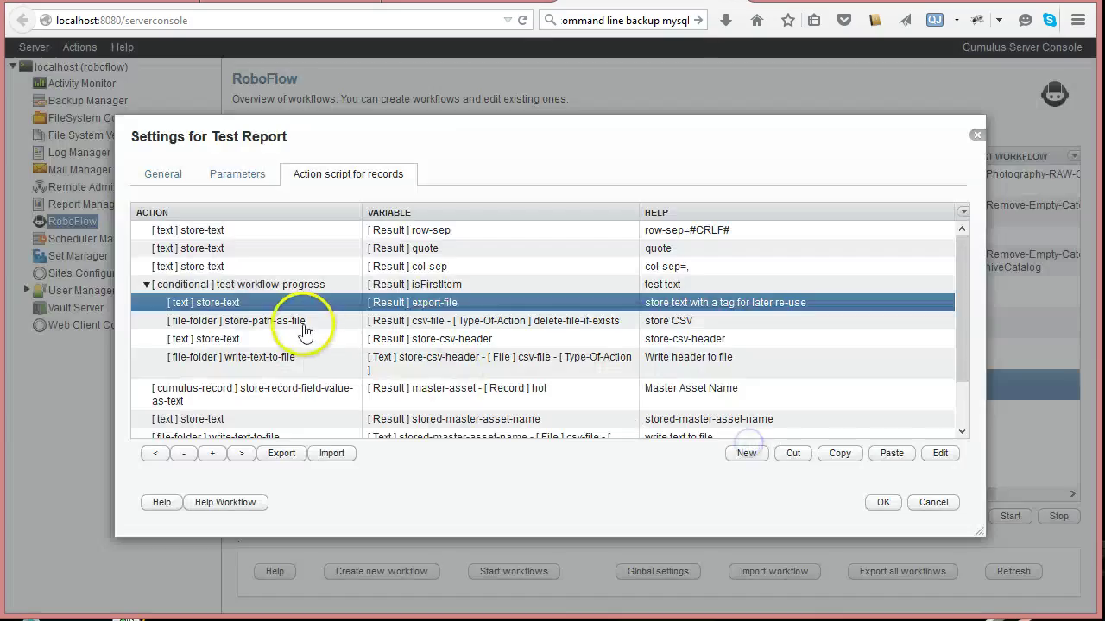
double_click(301, 321)
click(438, 247)
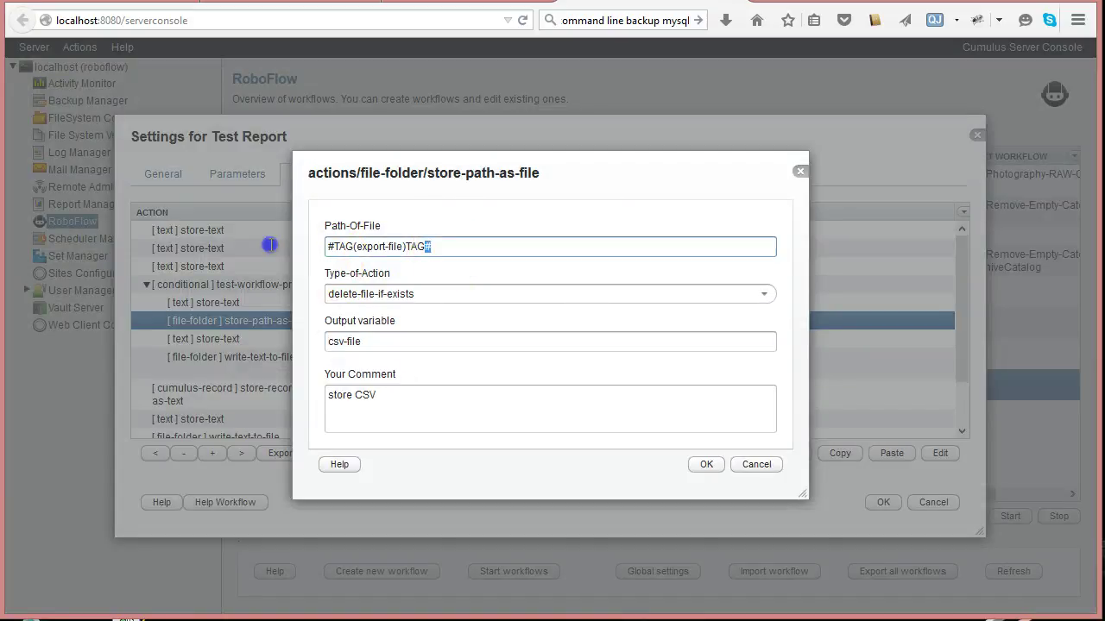
key(ctrl+a)
key(ctrl+v)
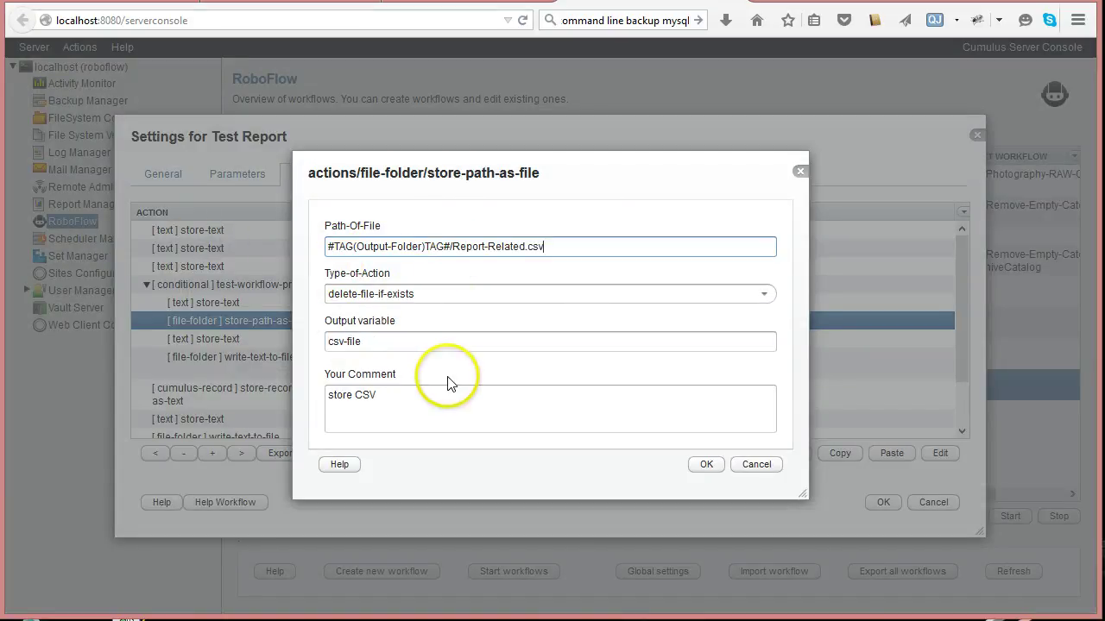
click(713, 465)
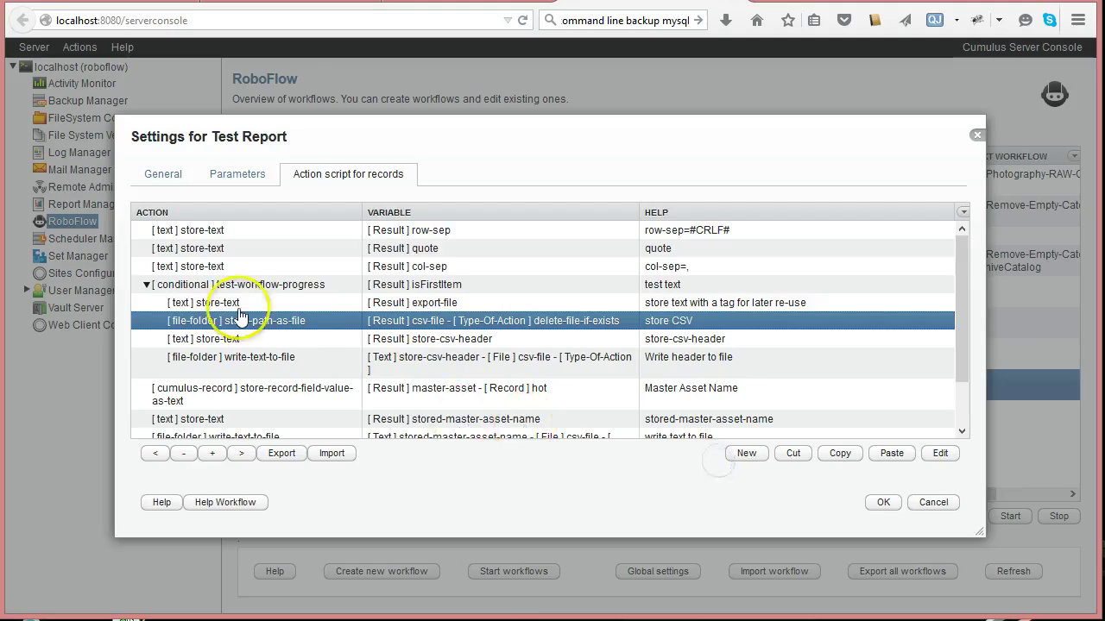
Step: Cut the export-file store-text action from the test-workflow-progress conditional and collapse the conditional
click(239, 303)
click(794, 453)
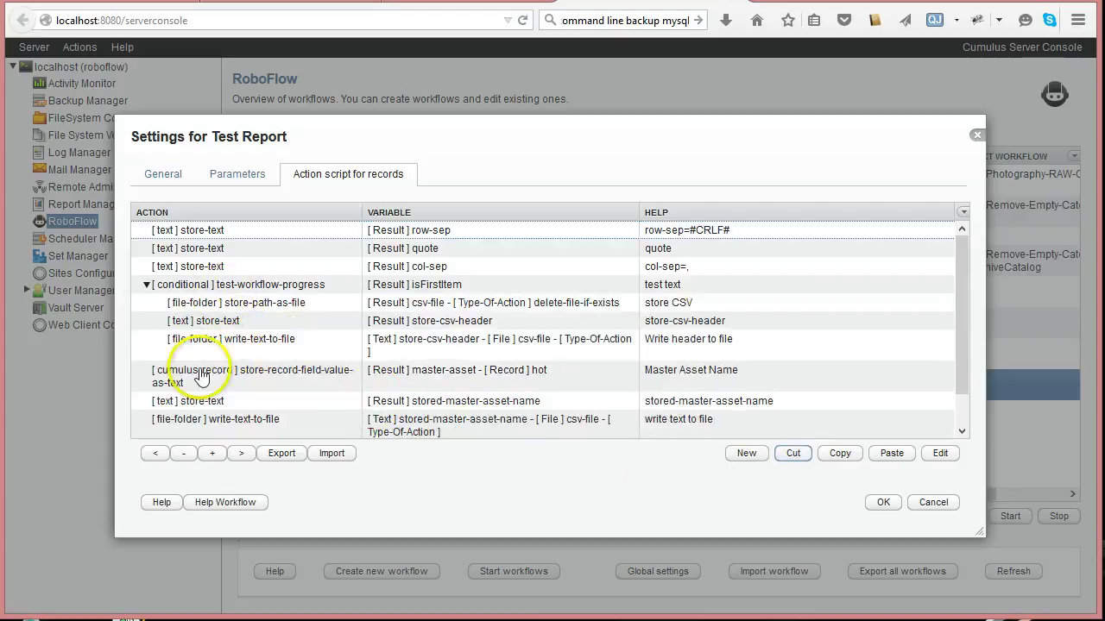
click(148, 286)
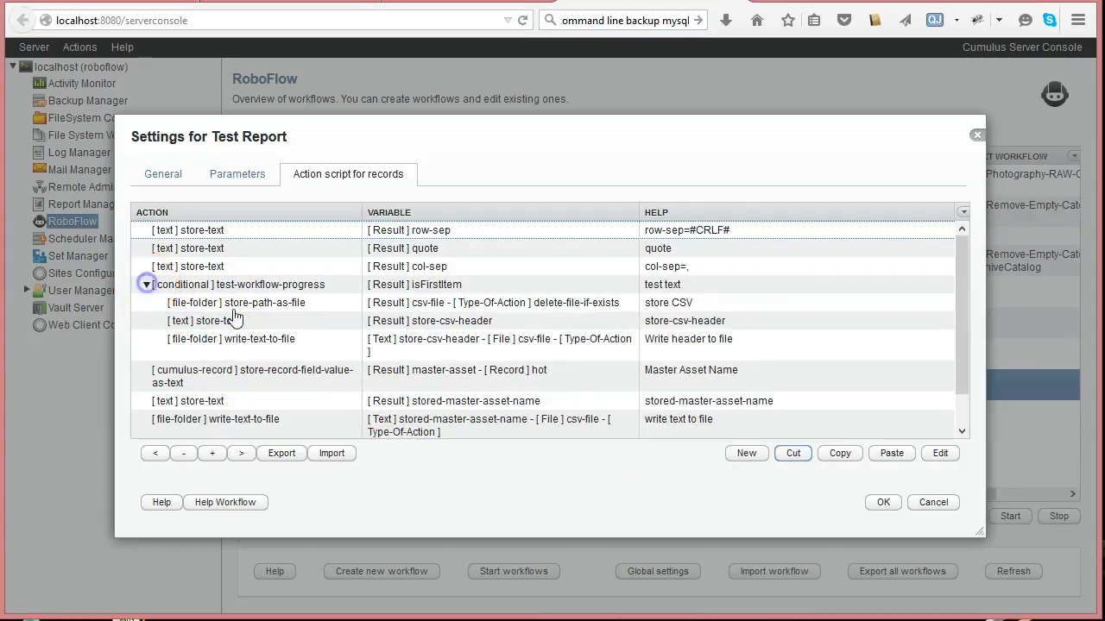
Step: Review the Master Asset Name and stored-master-asset-name actions, the row-sep, quote and col-sep actions, and the workflow parameters
click(252, 311)
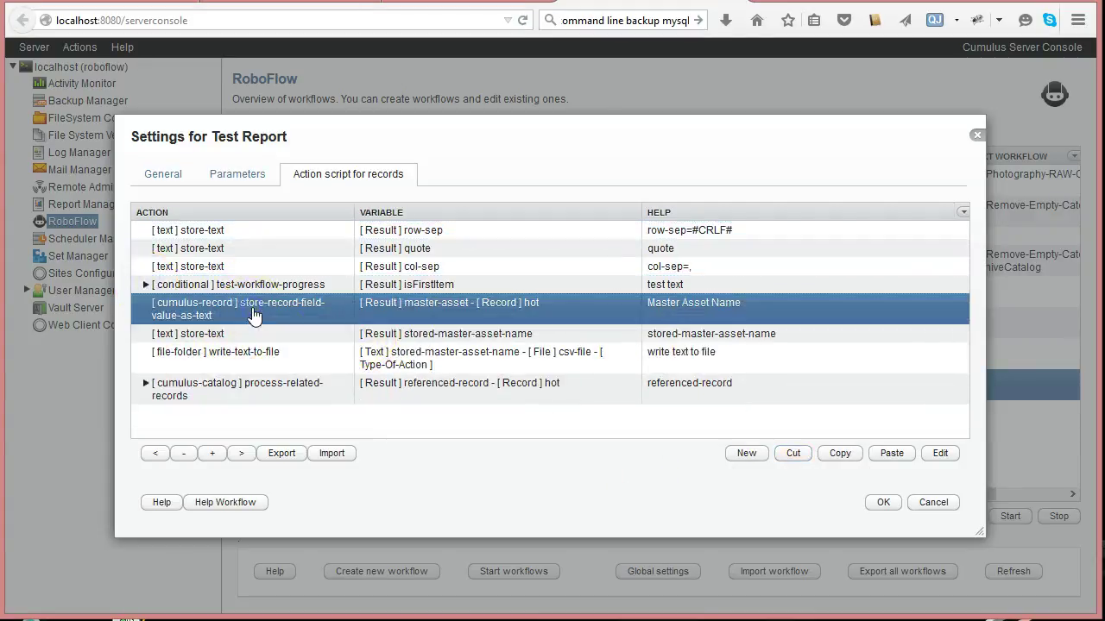
double_click(251, 309)
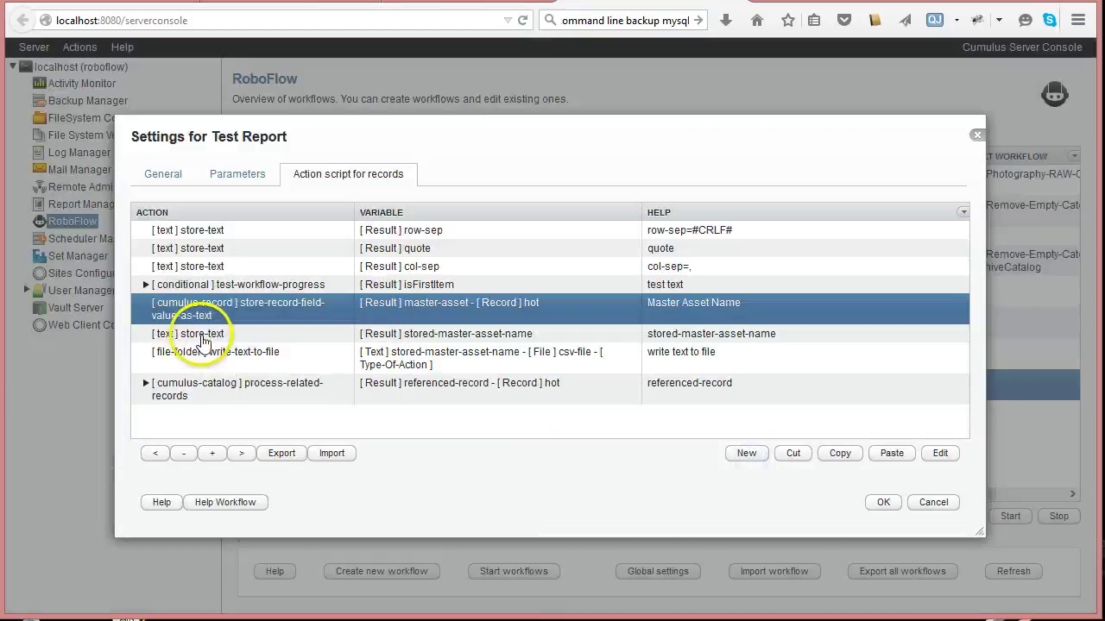
double_click(203, 337)
click(751, 444)
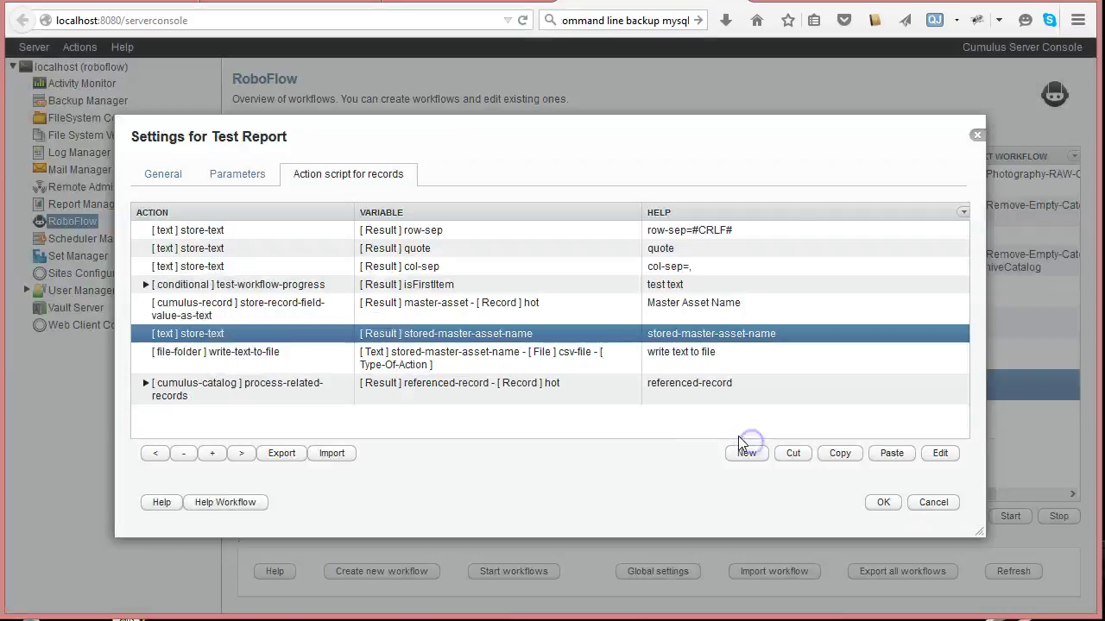
drag(250, 232, 248, 270)
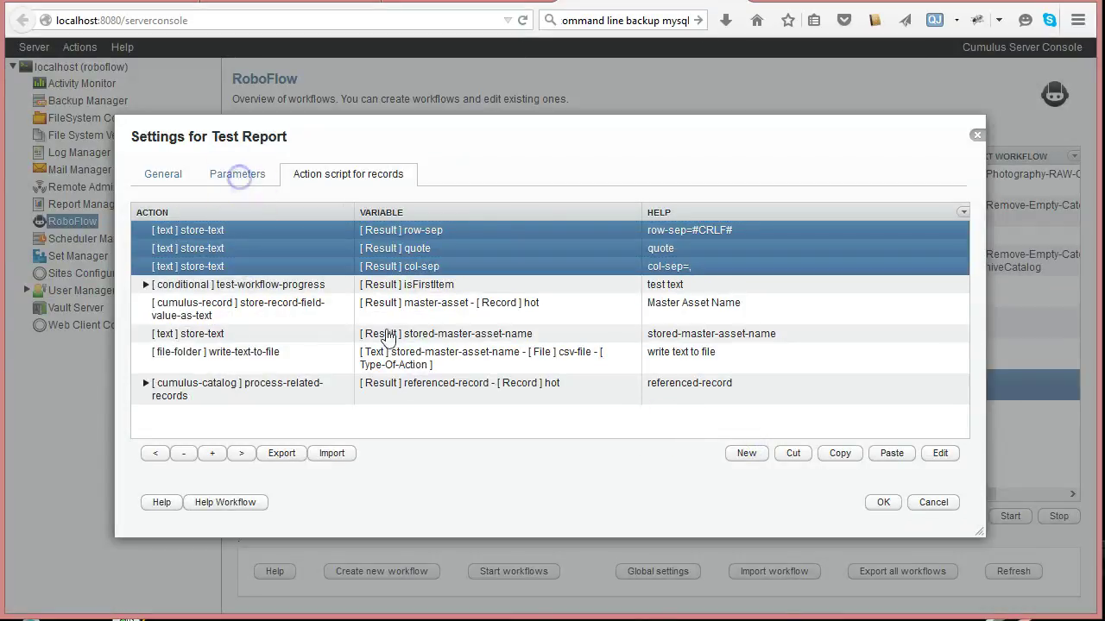
click(380, 174)
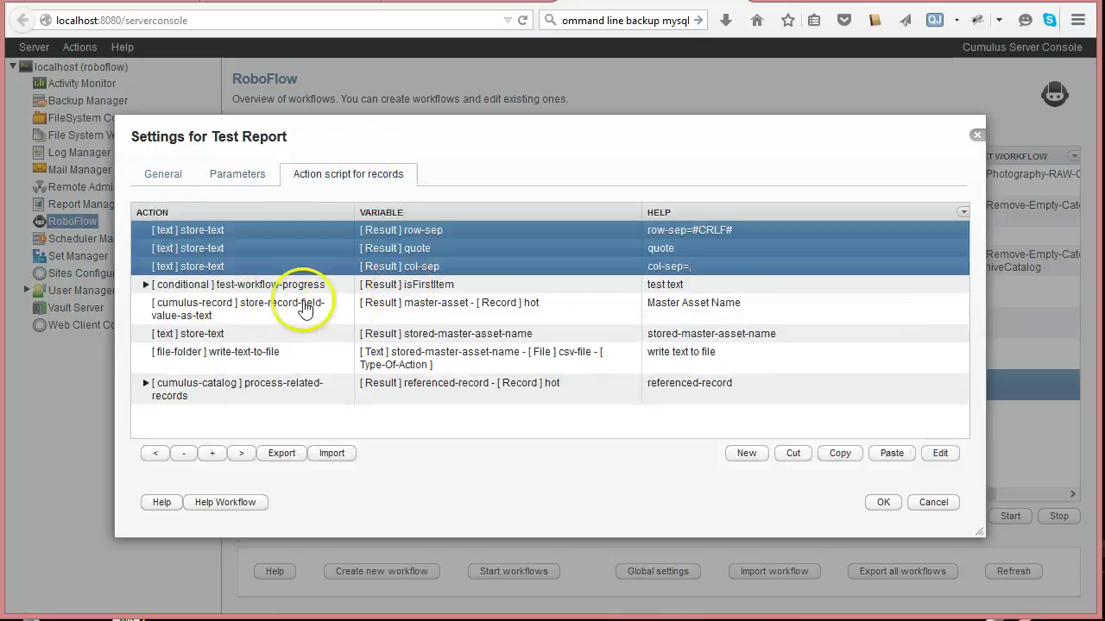
click(216, 309)
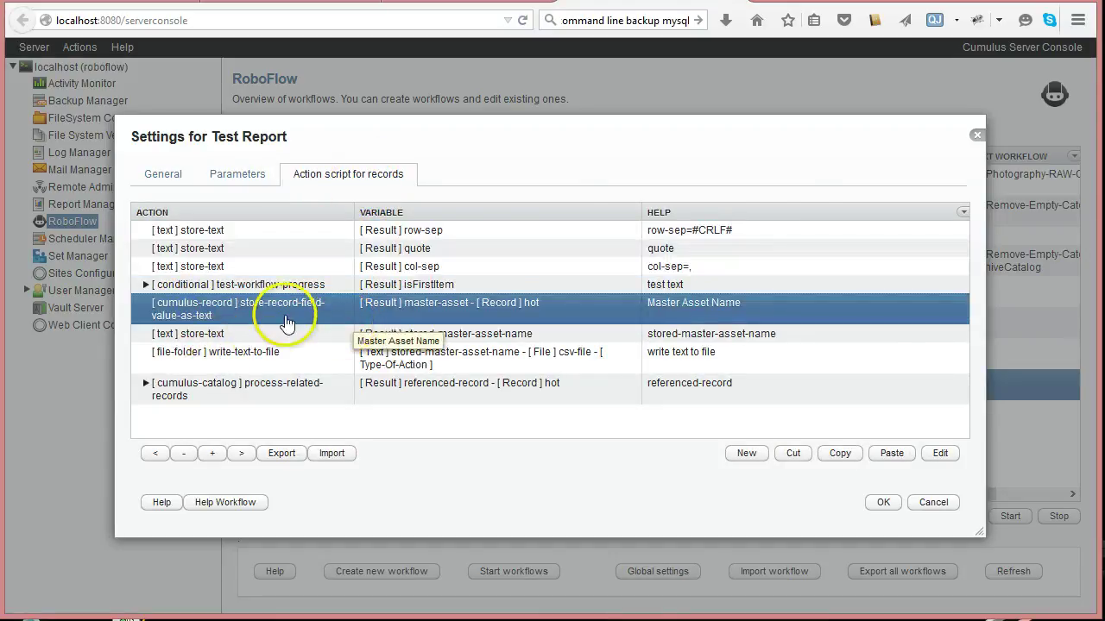
Step: Append the stored quote tag to the end of the stored-master-asset-name action's text
double_click(238, 337)
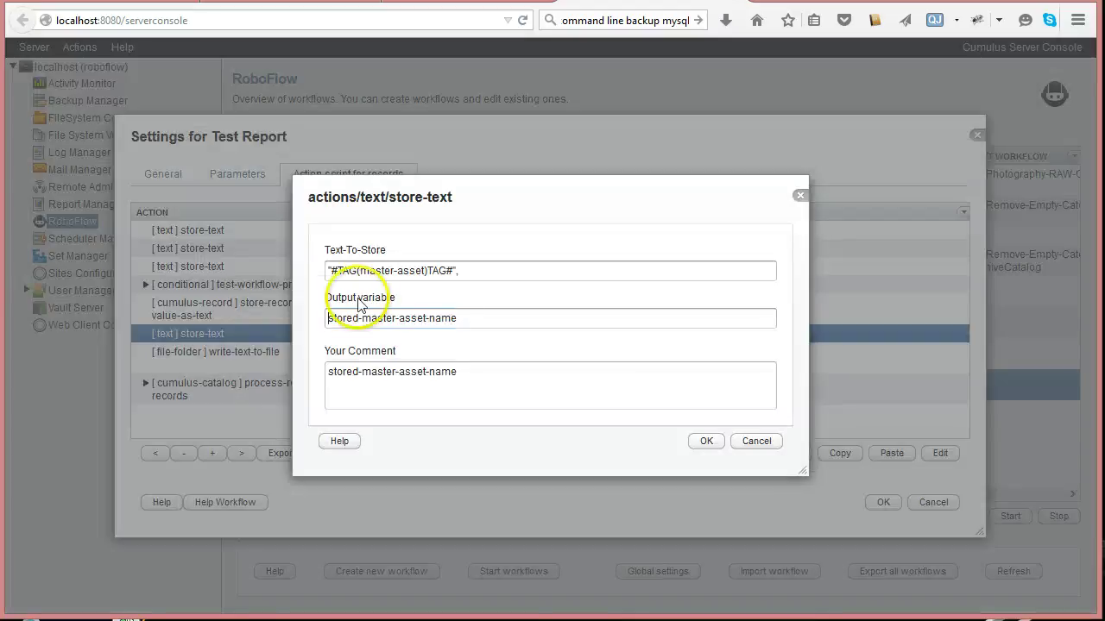
click(335, 271)
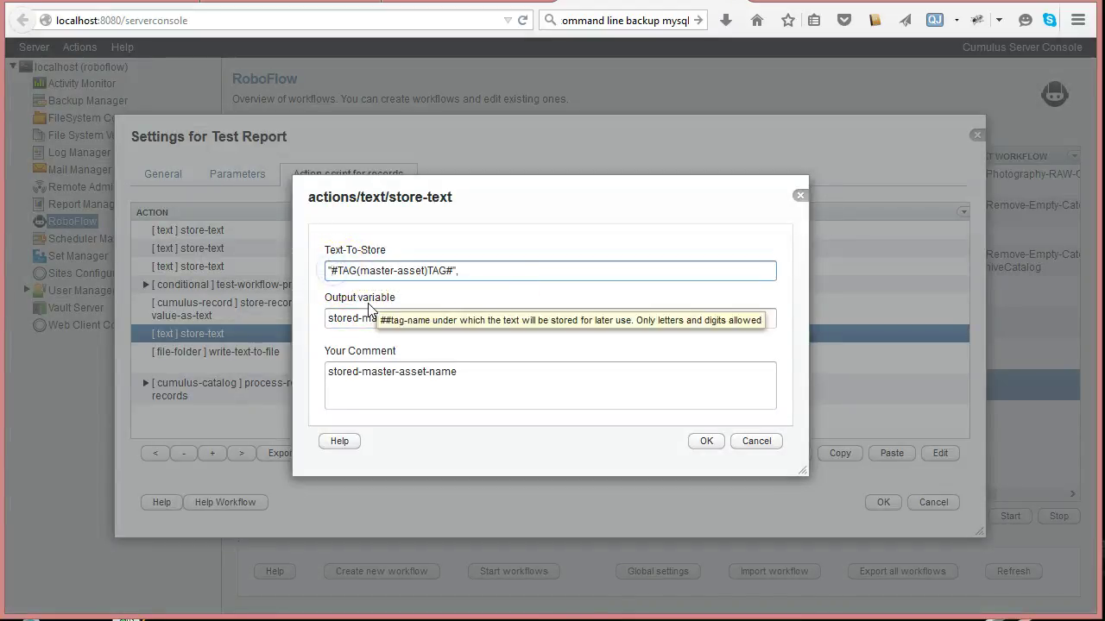
key(ctrl+v)
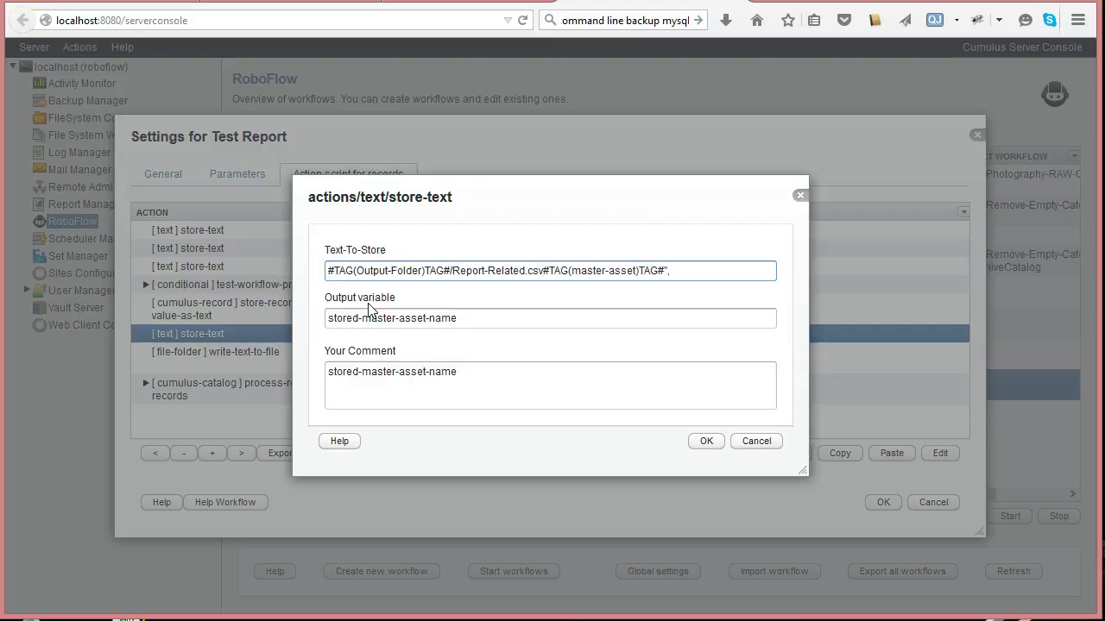
key(ctrl+z)
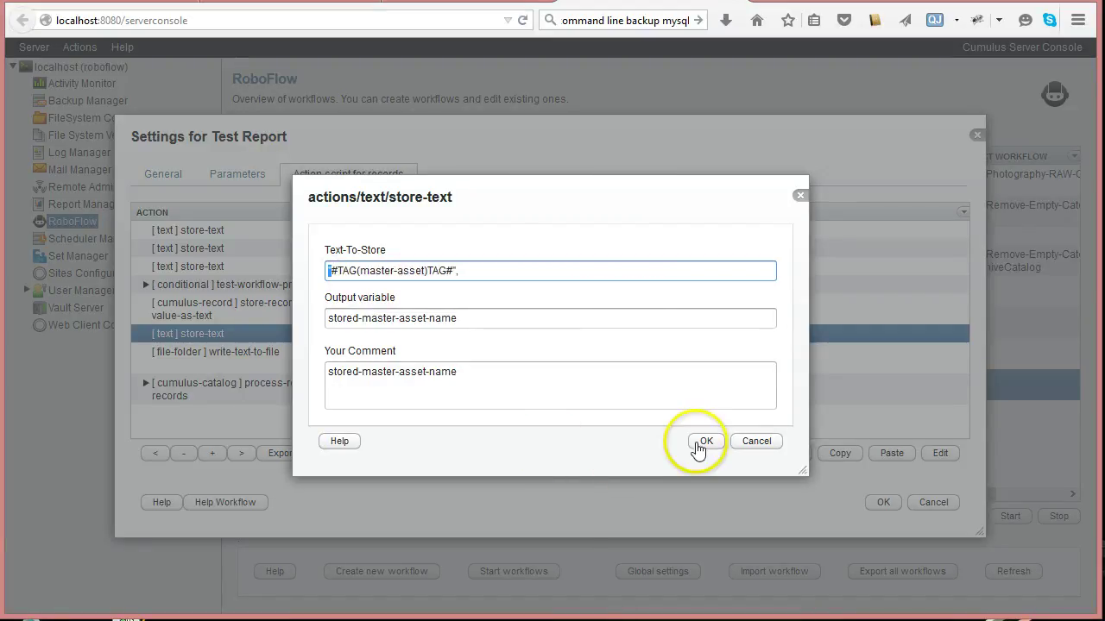
click(520, 272)
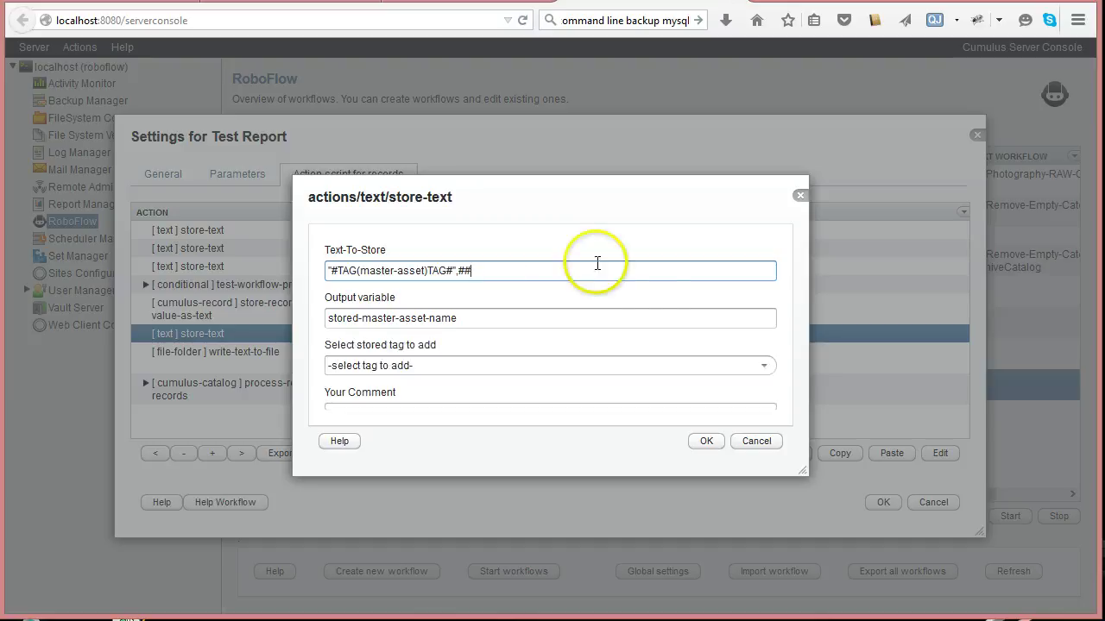
click(766, 366)
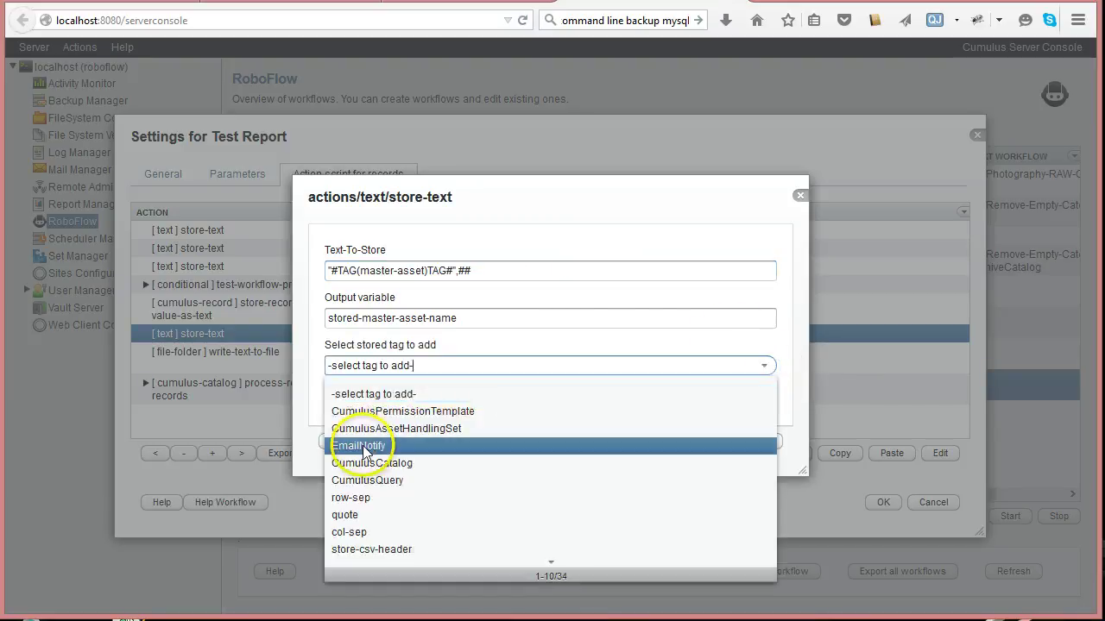
click(345, 514)
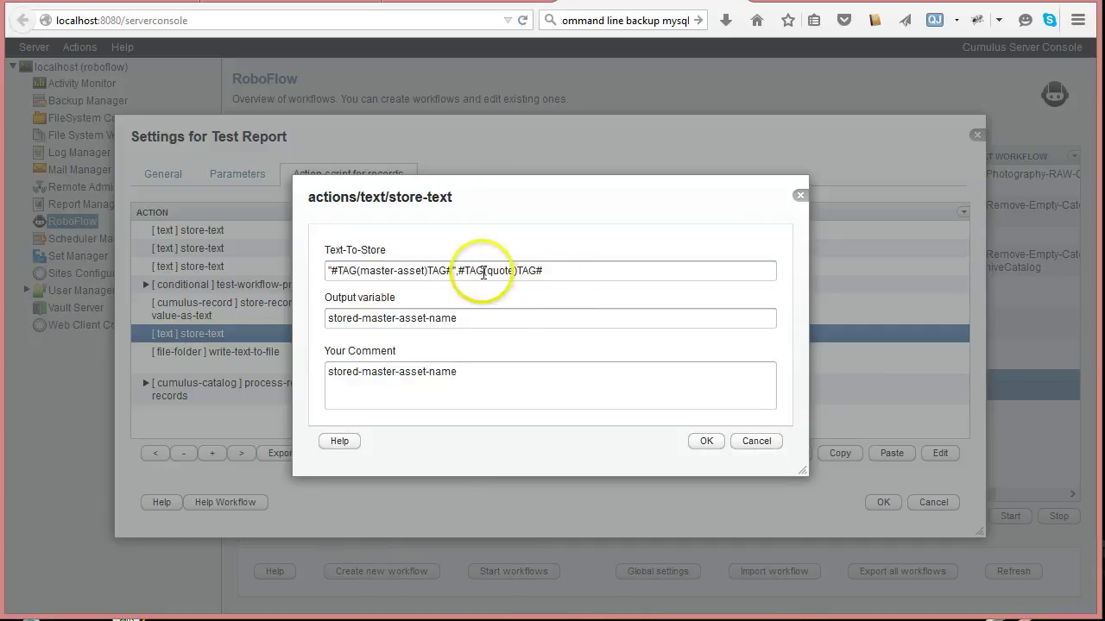
Step: Replace the literal quotes and comma around the master-asset tag with #TAG(quote)TAG# on both sides and a closing #TAG(col-sep)TAG#, and save
drag(463, 274, 599, 288)
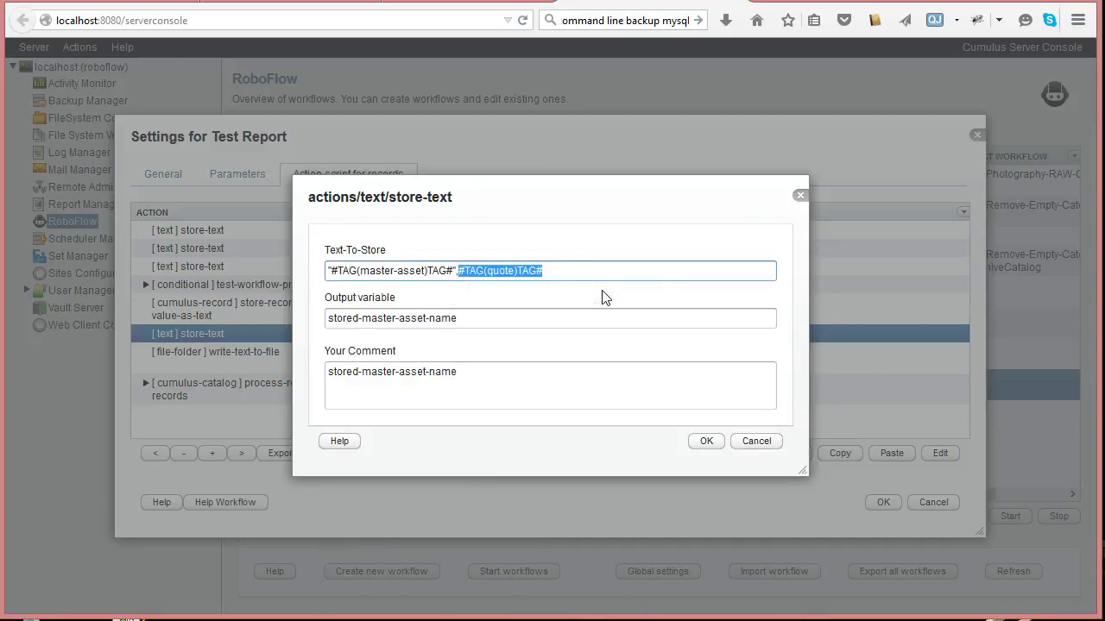
key(ctrl+x)
drag(331, 271, 302, 279)
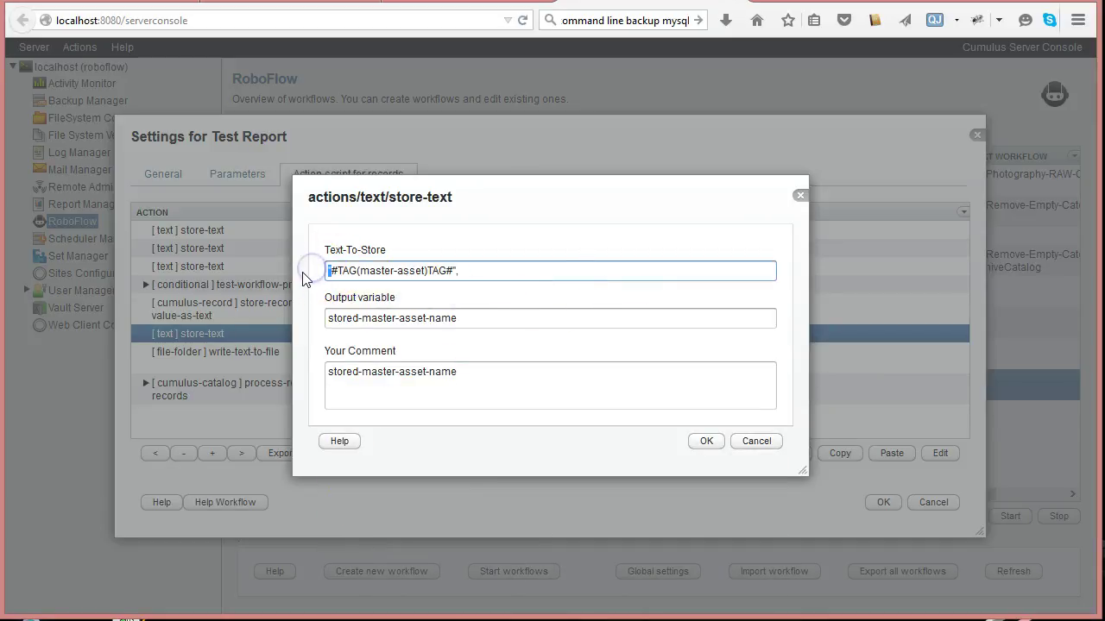
key(ctrl+v)
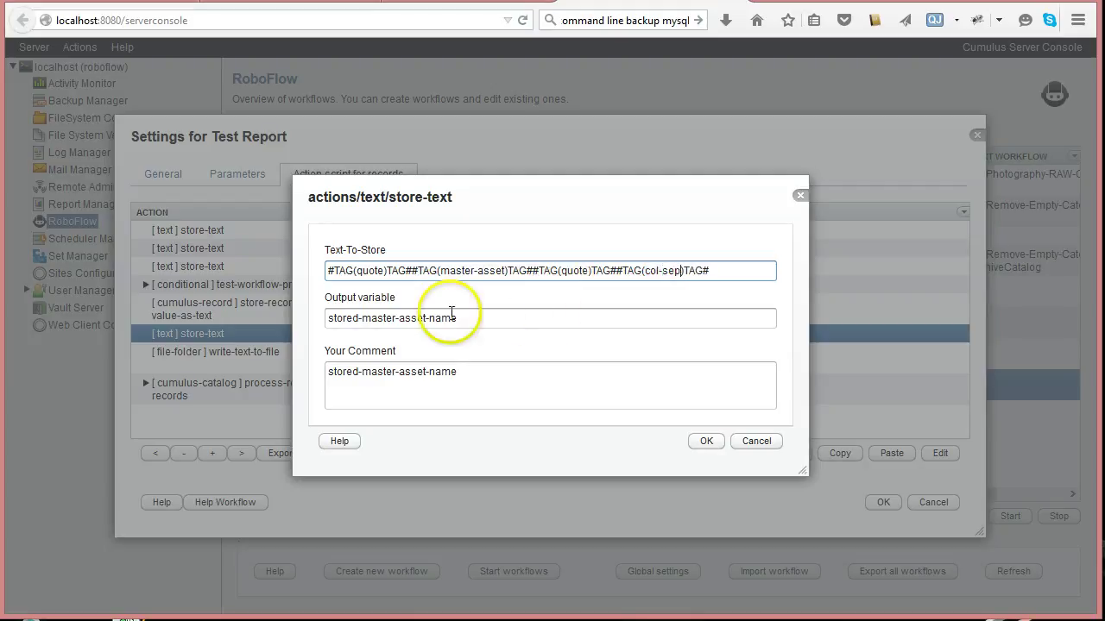
click(717, 445)
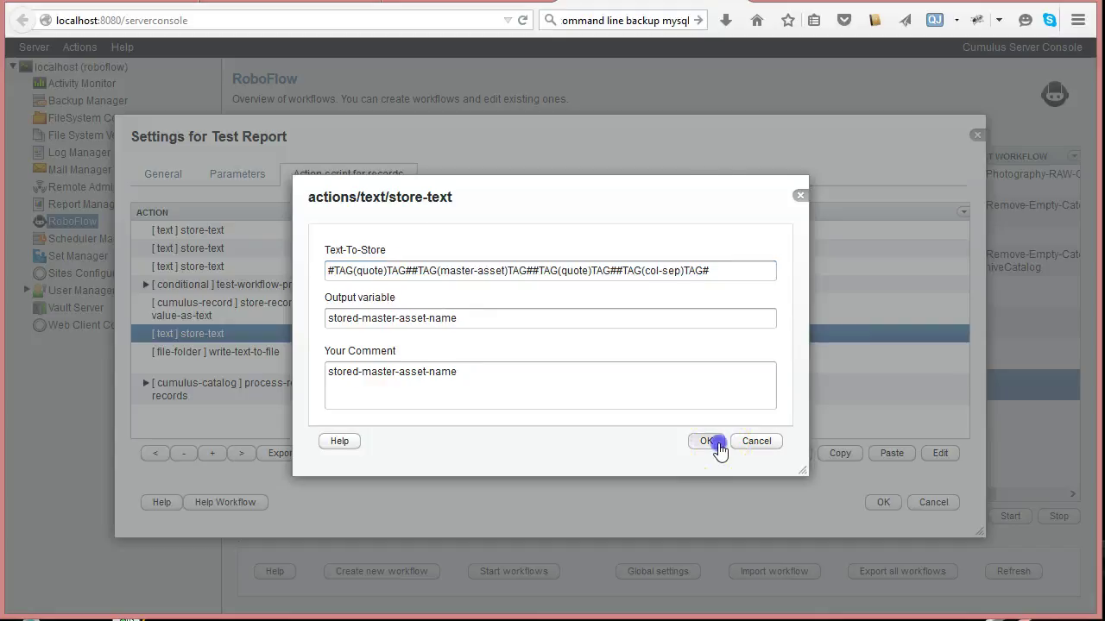
Step: Check the settings of the write-text-to-file action that writes the stored master asset name
click(281, 369)
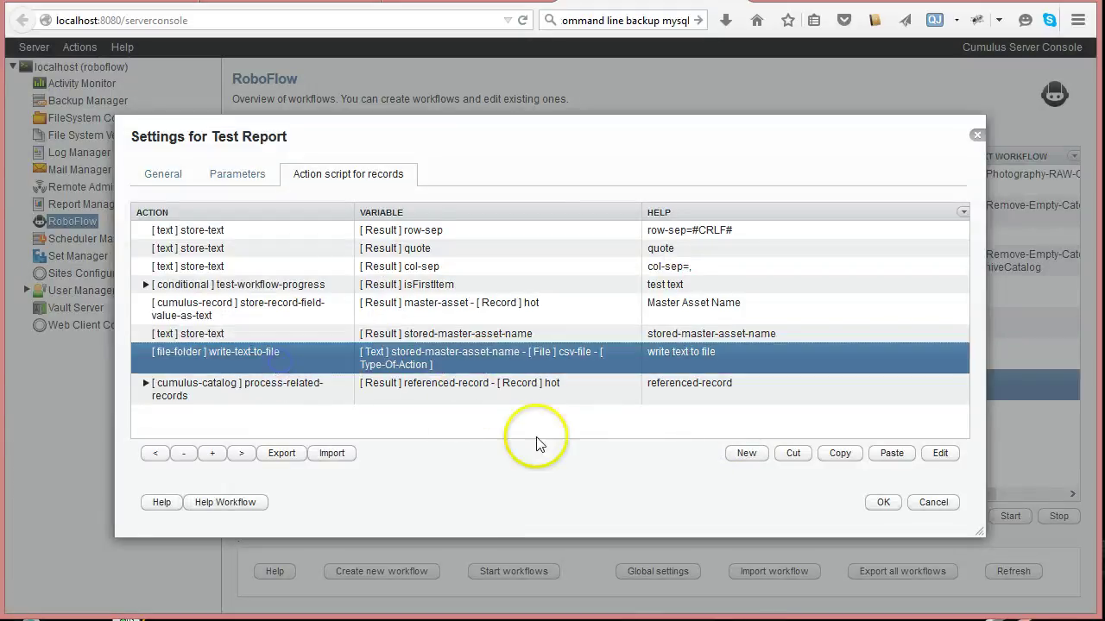
double_click(304, 349)
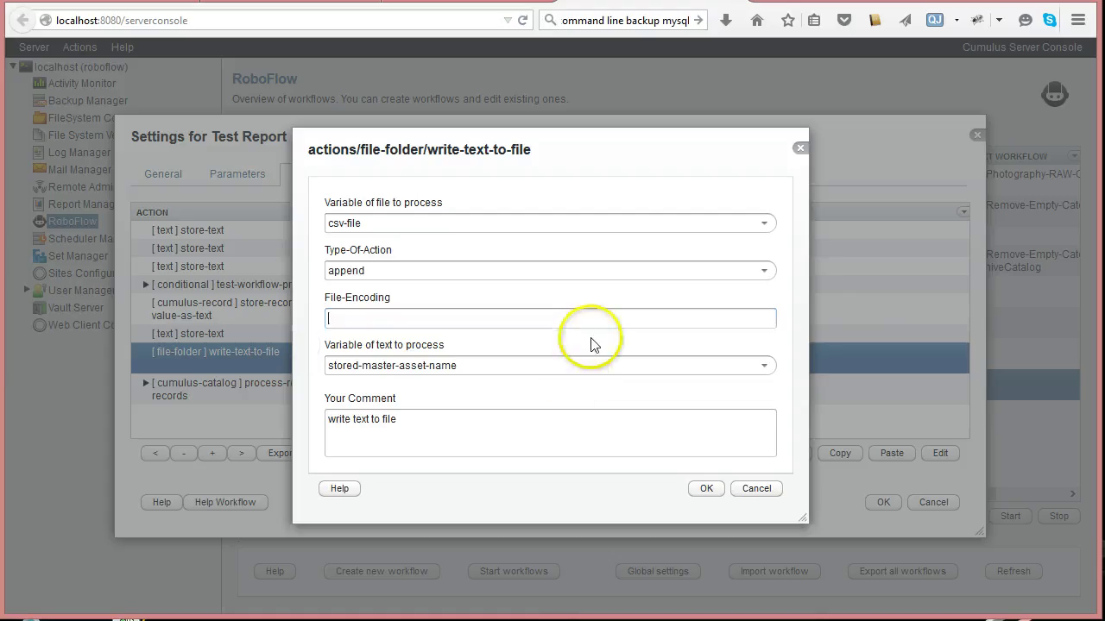
click(744, 490)
Step: Append #TAG(quote)TAG# after the col-sep tag in the stored-master-asset-name action's text and save it
click(263, 333)
double_click(263, 333)
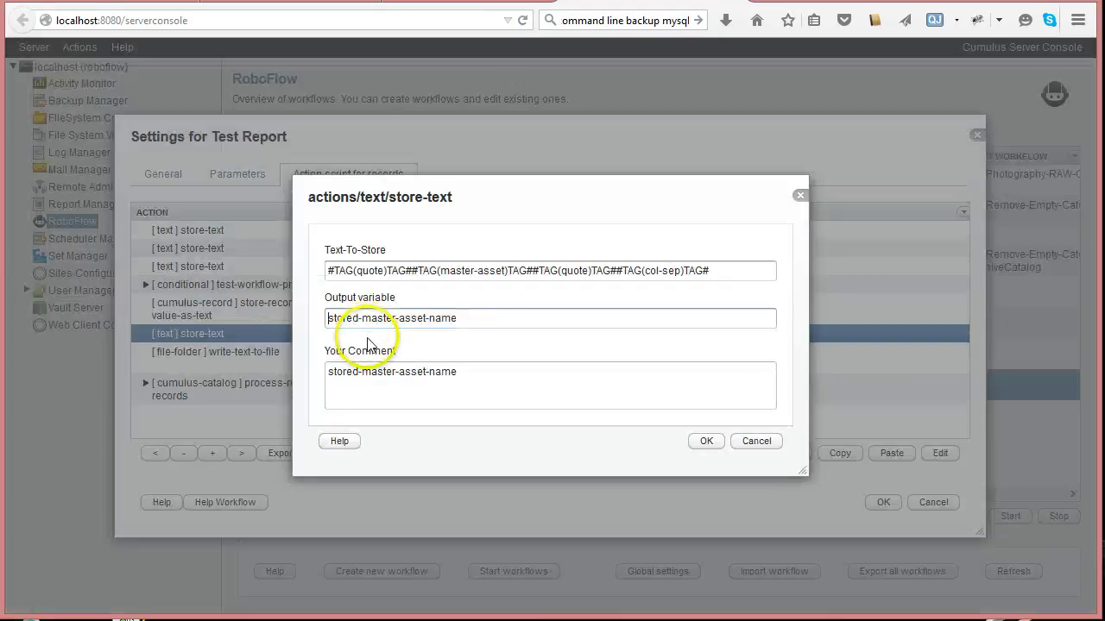
click(726, 271)
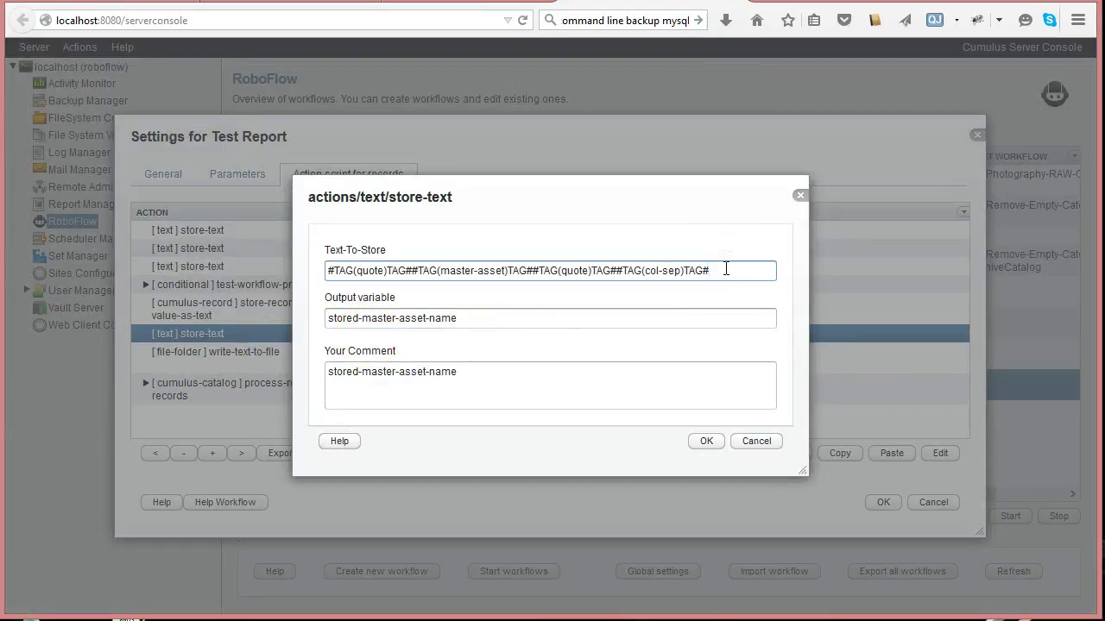
key(ctrl+v)
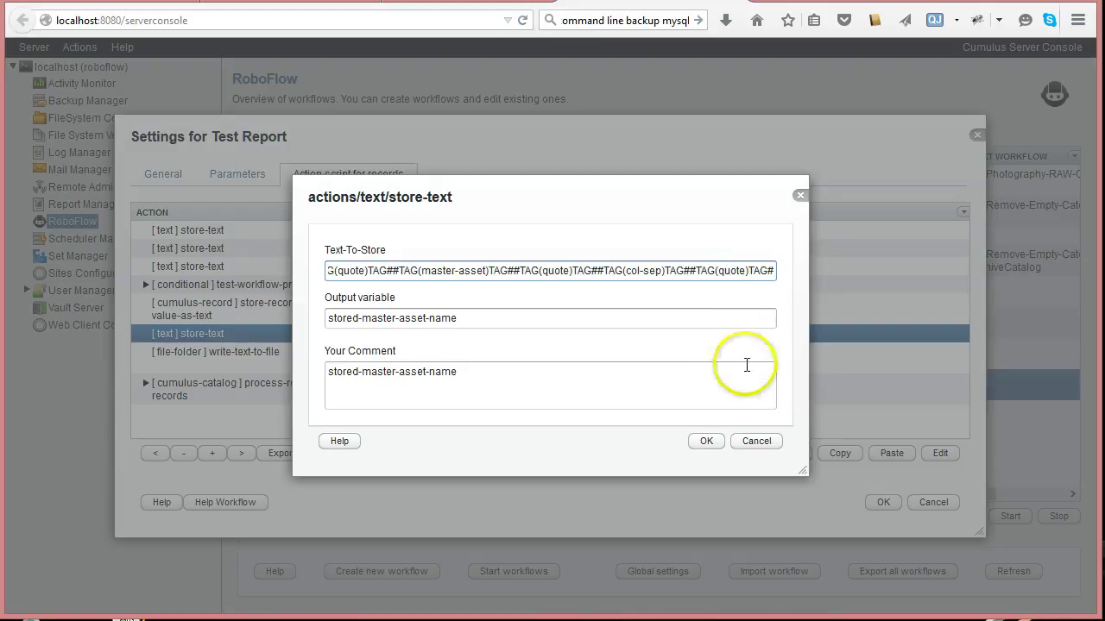
click(706, 441)
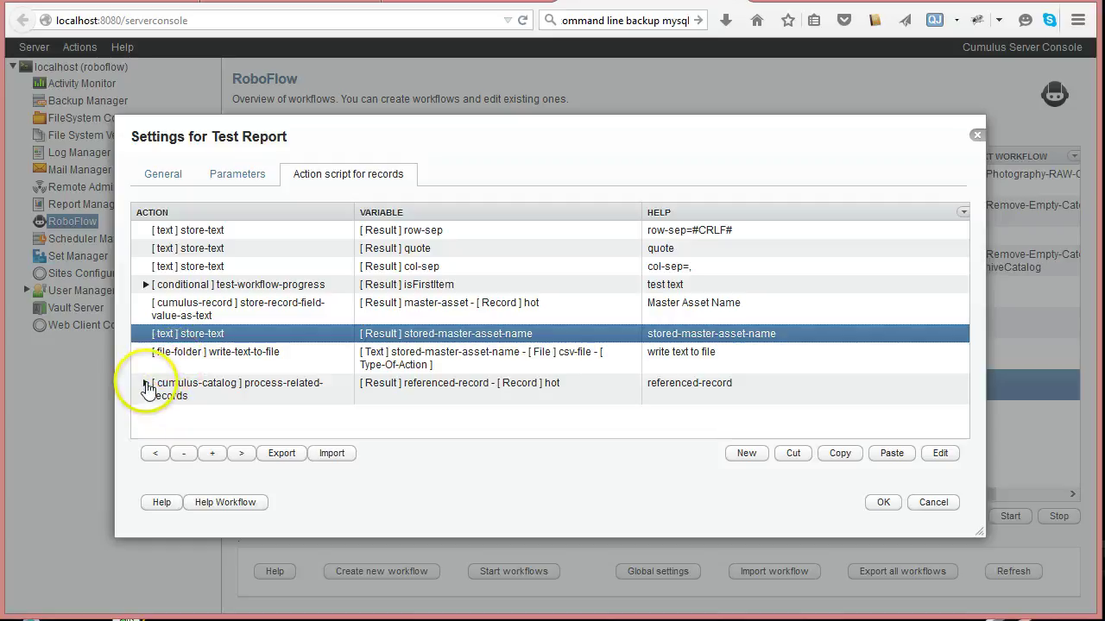
Step: Examine the actions nested in process-related-records, collapse the group and select it
click(146, 385)
scroll(504, 319, down, 1)
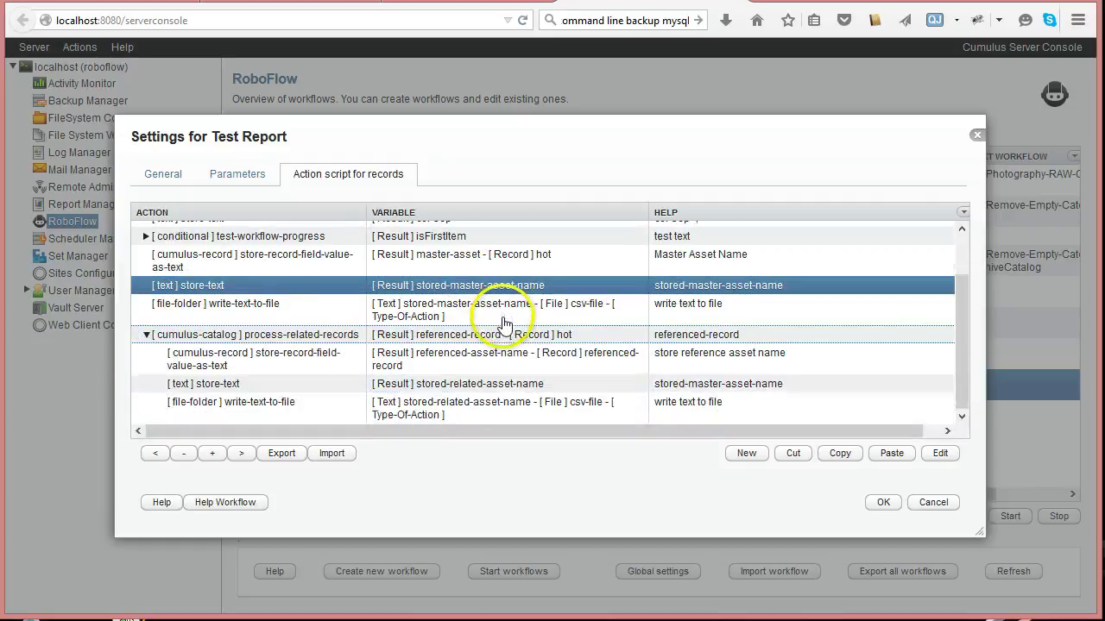
click(145, 335)
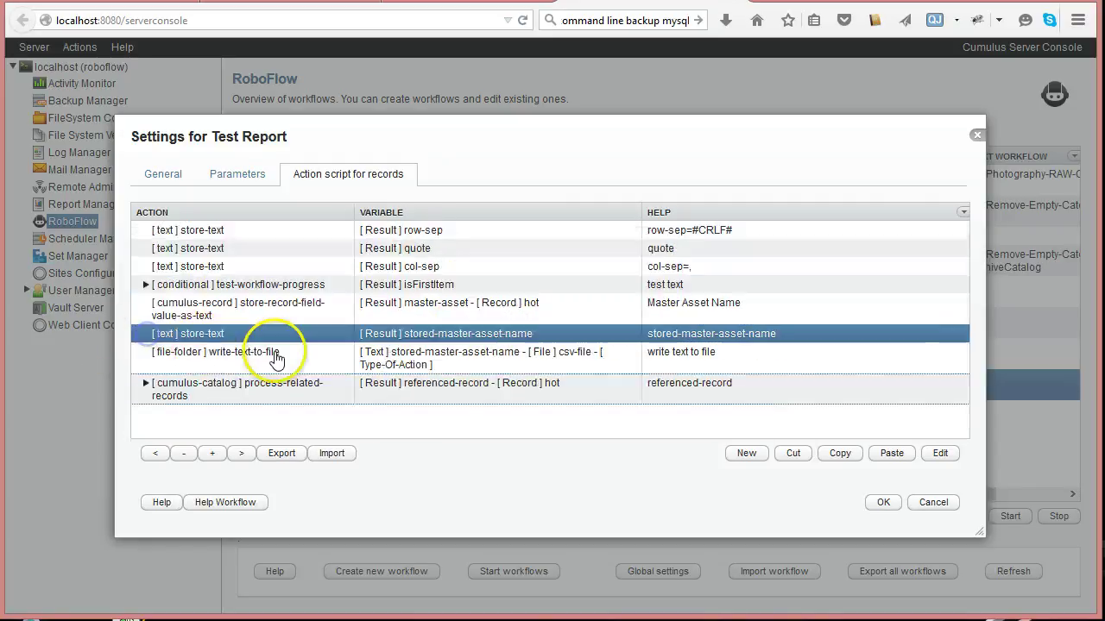
click(247, 391)
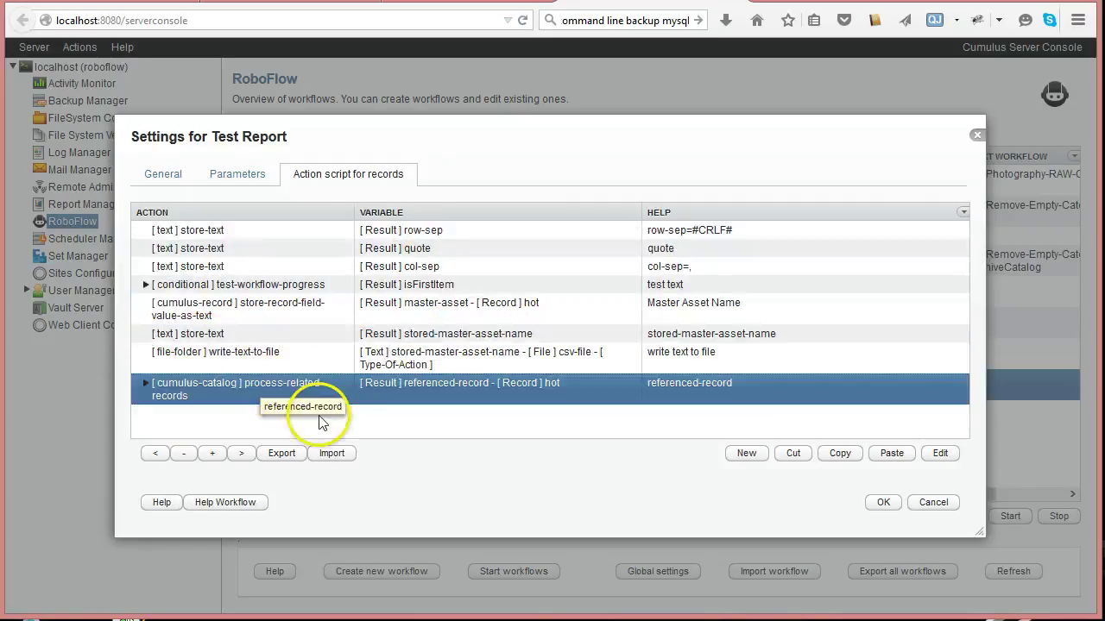
Step: Copy the stored-master-asset-name store-text action and its write-text-to-file action, and paste both after the process-related-records group
click(223, 341)
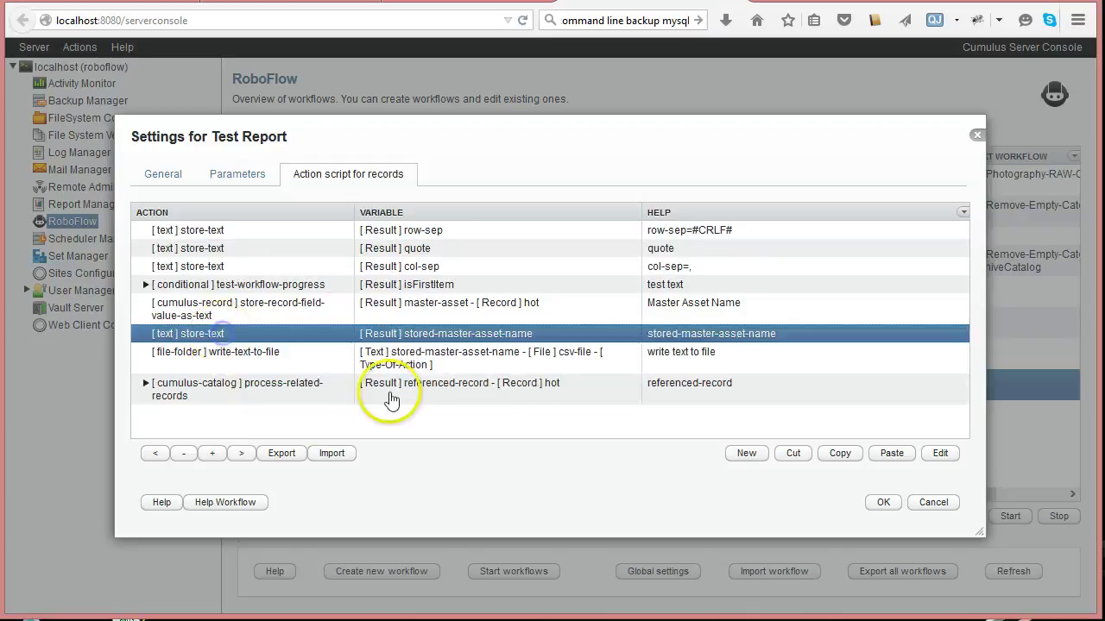
shift+click(264, 353)
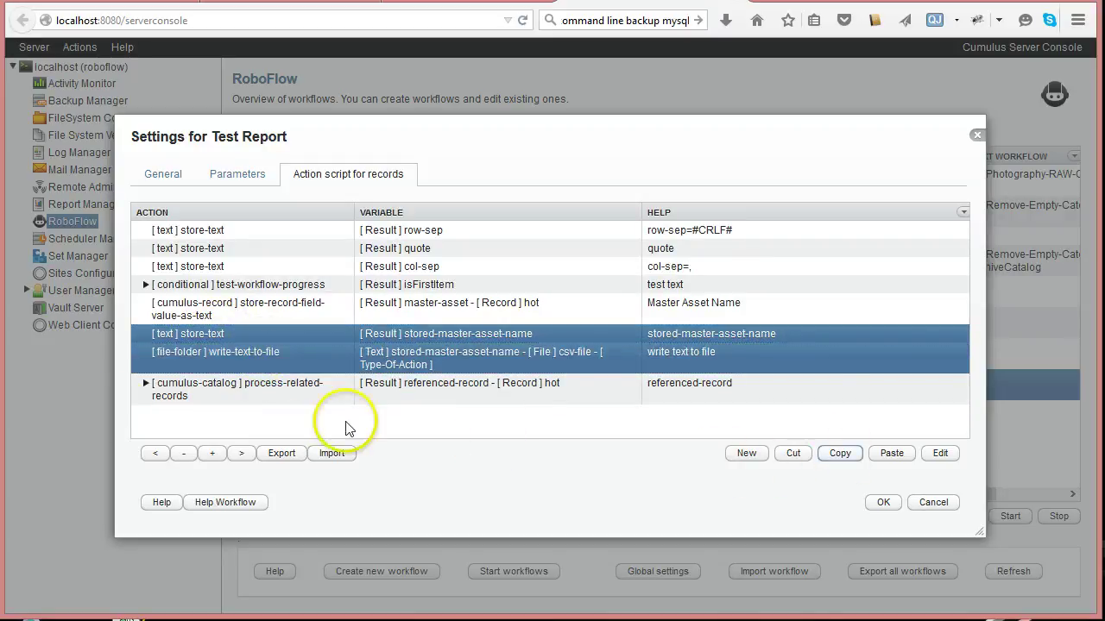
click(169, 393)
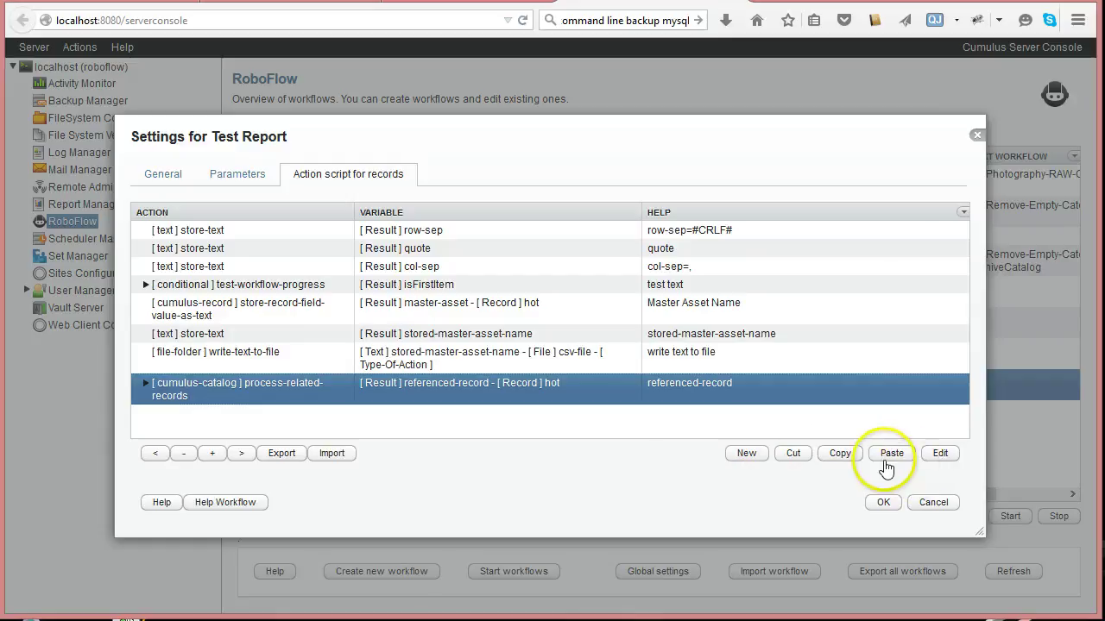
click(892, 453)
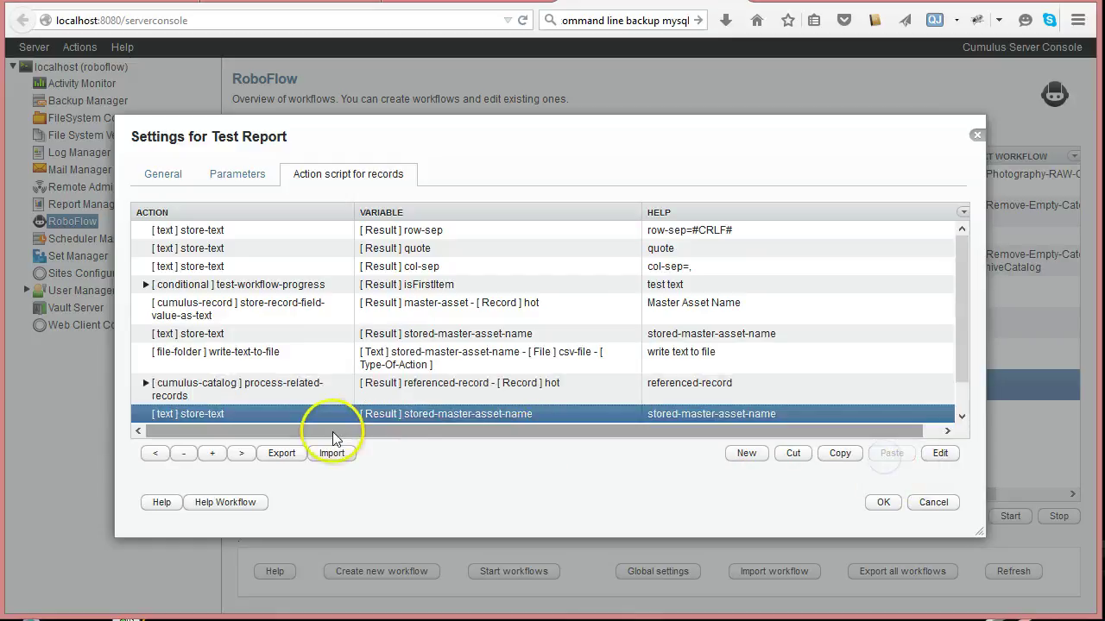
Step: Change the pasted store-text action's text to #TAG(quote)TAG##TAG(row-sep)TAG#
double_click(265, 418)
drag(736, 271, 205, 271)
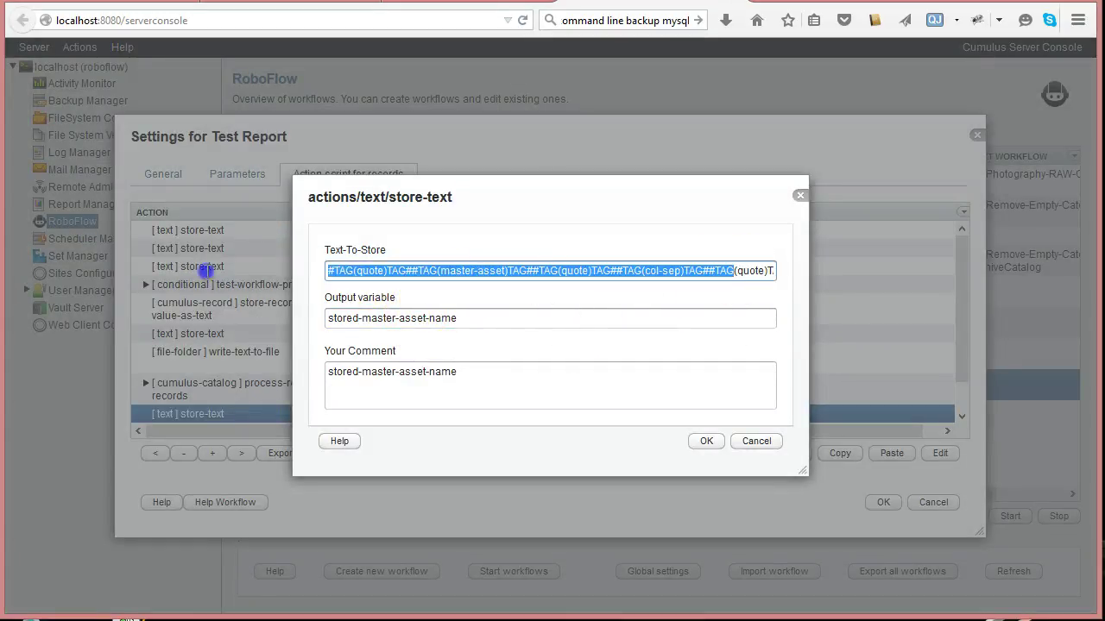
click(639, 273)
key(shift+Home)
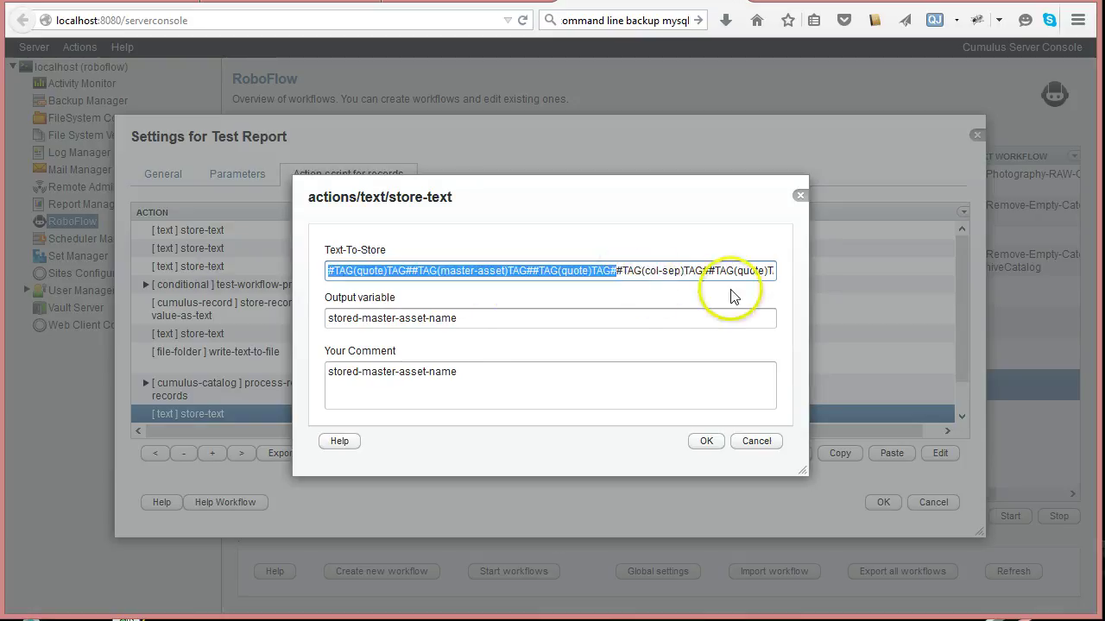
key(BackSpace)
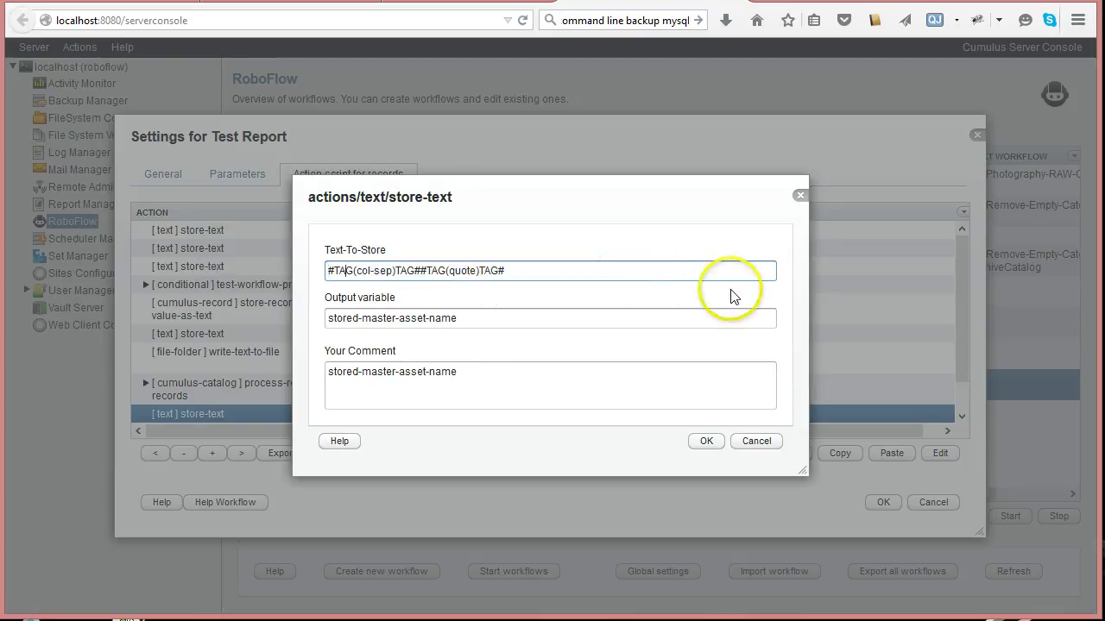
key(shift+Right)
key(shift+Right)
key(shift+Right)
key(shift+Right)
key(shift+Right)
text(quote)
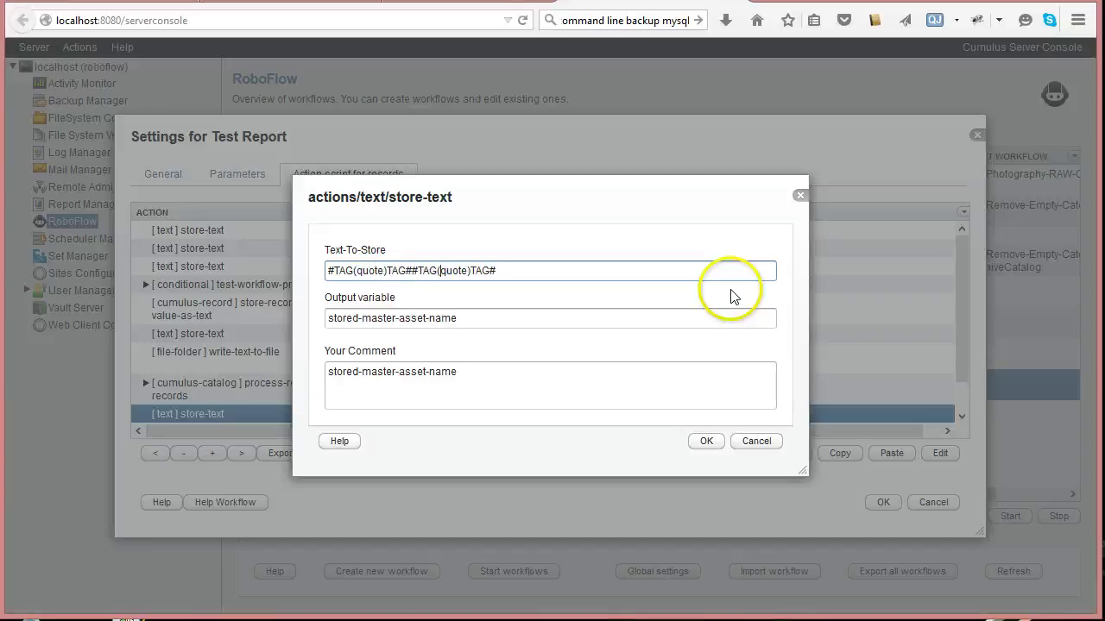
key(shift+Right)
key(shift+Right)
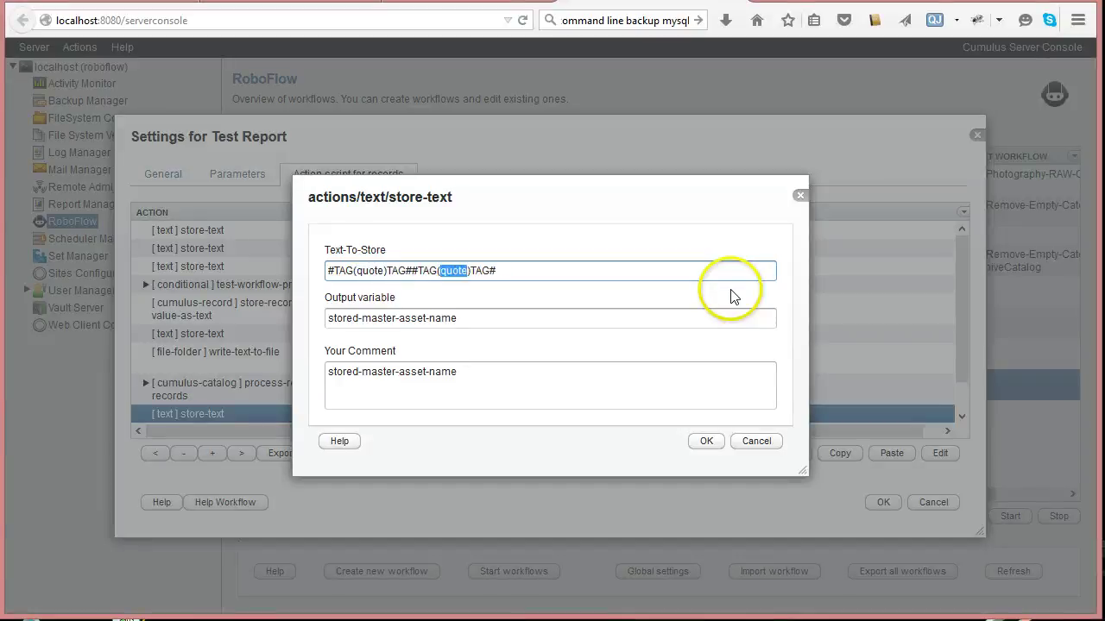
text(row-sep)
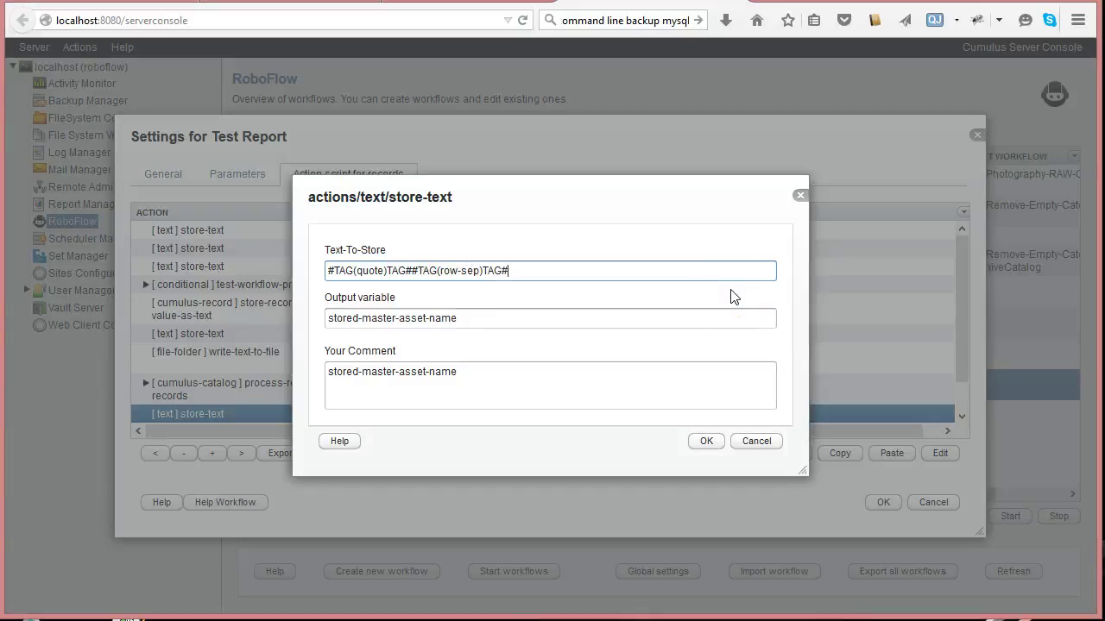
Step: Set the pasted store-text action's output variable and comment to end-of-line, and save the action
drag(459, 318, 260, 302)
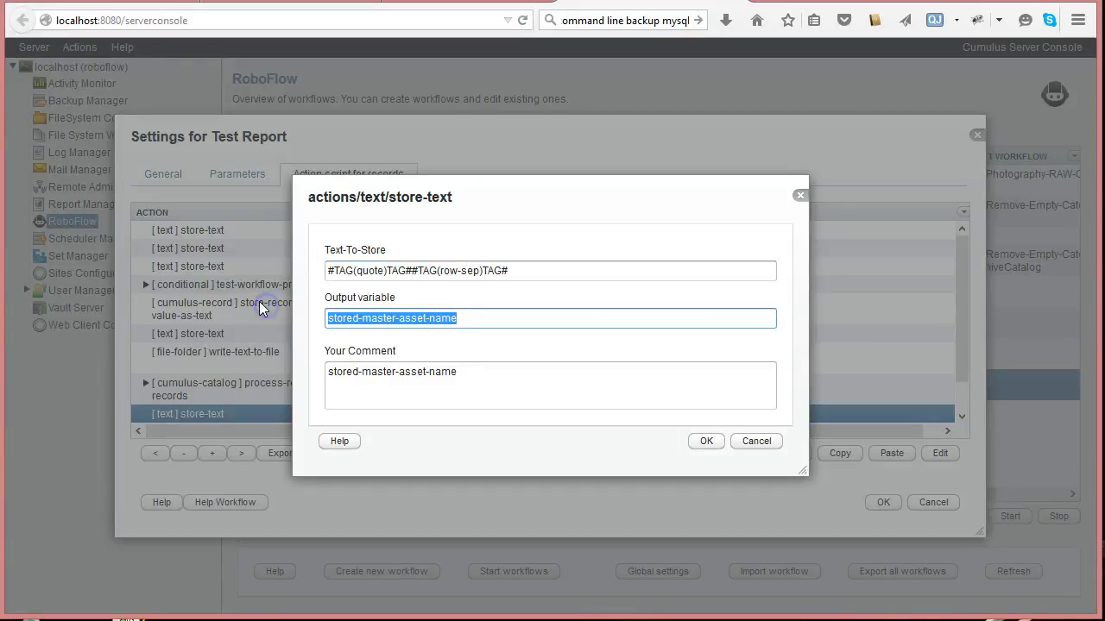
text(end-)
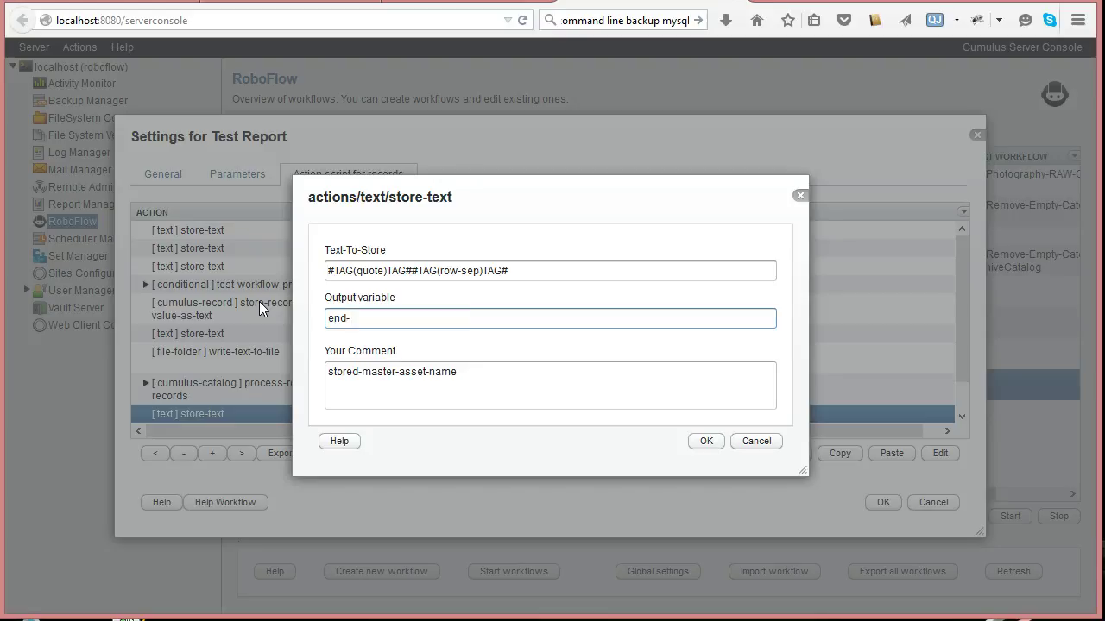
text(of-line)
drag(315, 317, 384, 317)
key(ctrl+c)
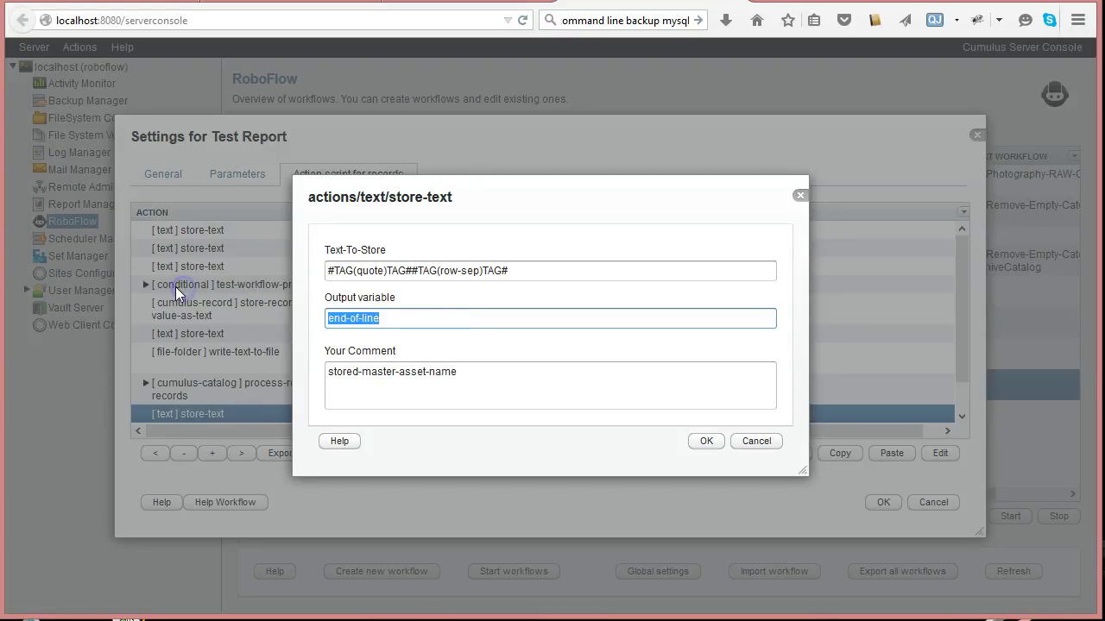
triple_click(427, 369)
key(ctrl+v)
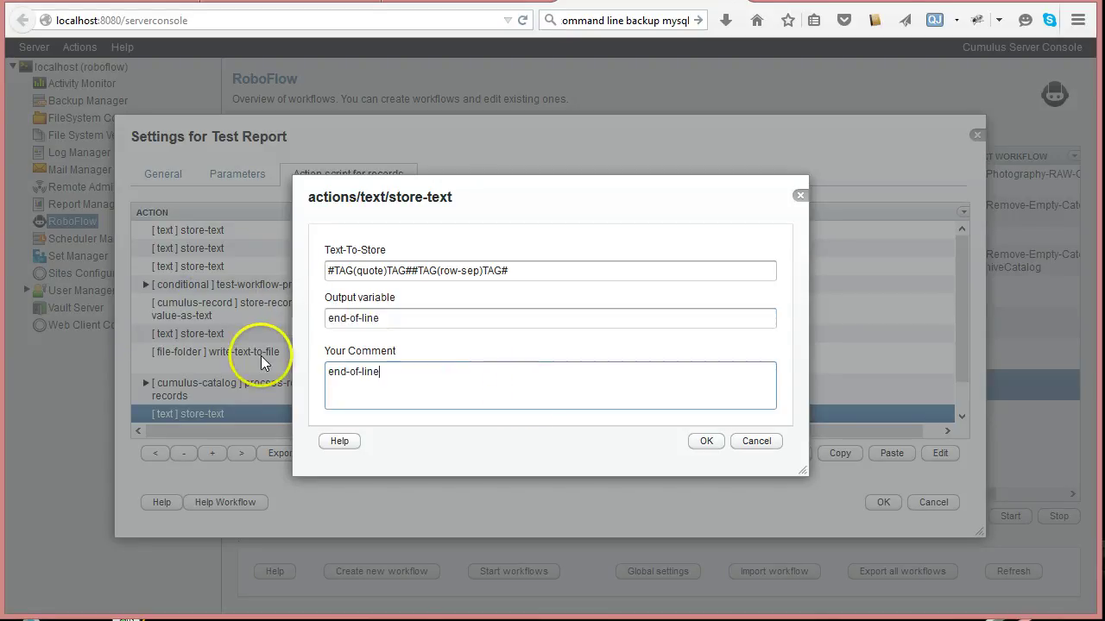
click(713, 446)
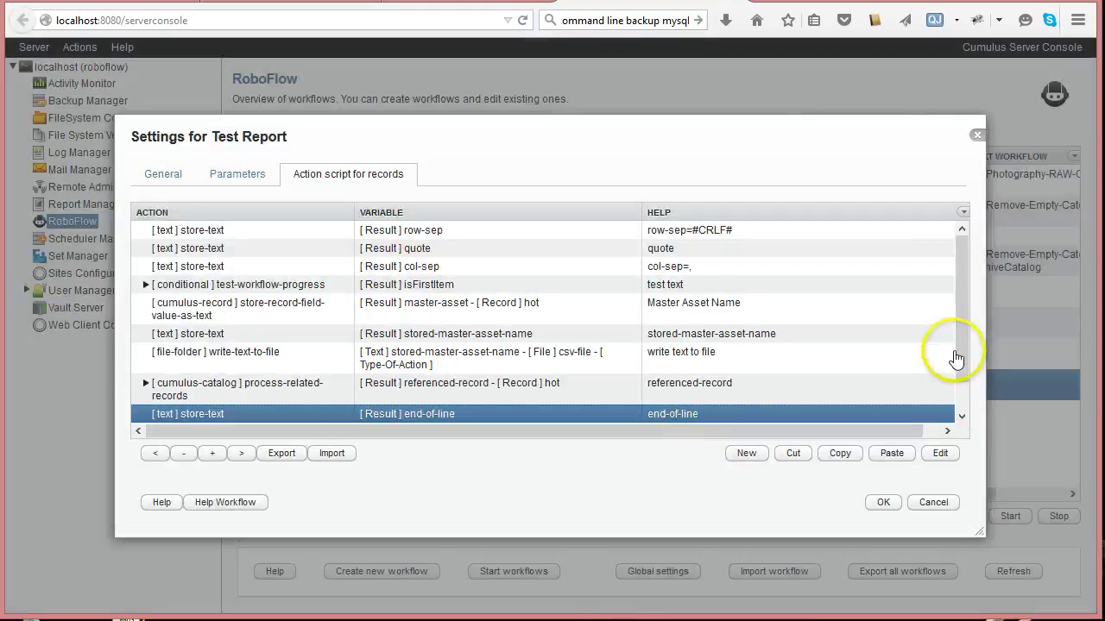
Step: Make the pasted write-text-to-file action write the end-of-line variable, and save it
scroll(965, 332, down, 2)
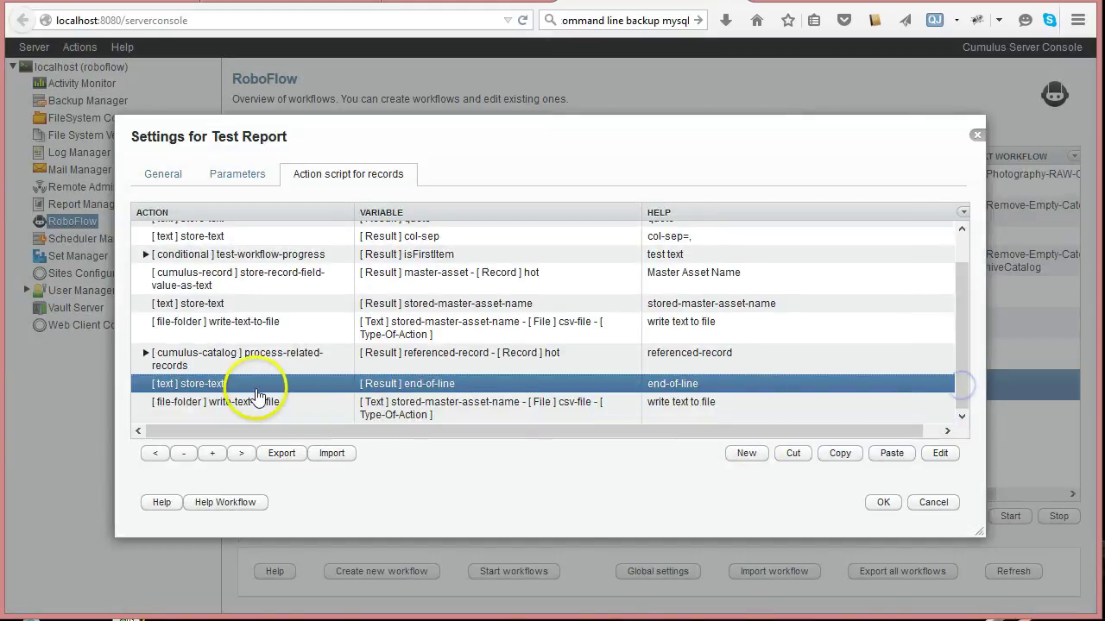
double_click(231, 410)
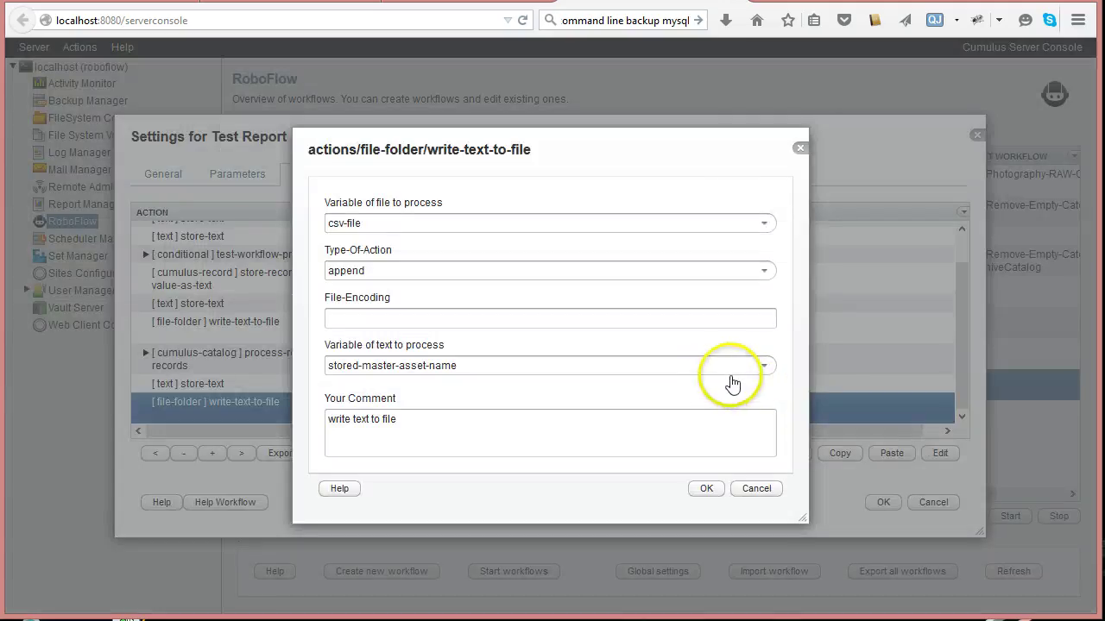
click(761, 367)
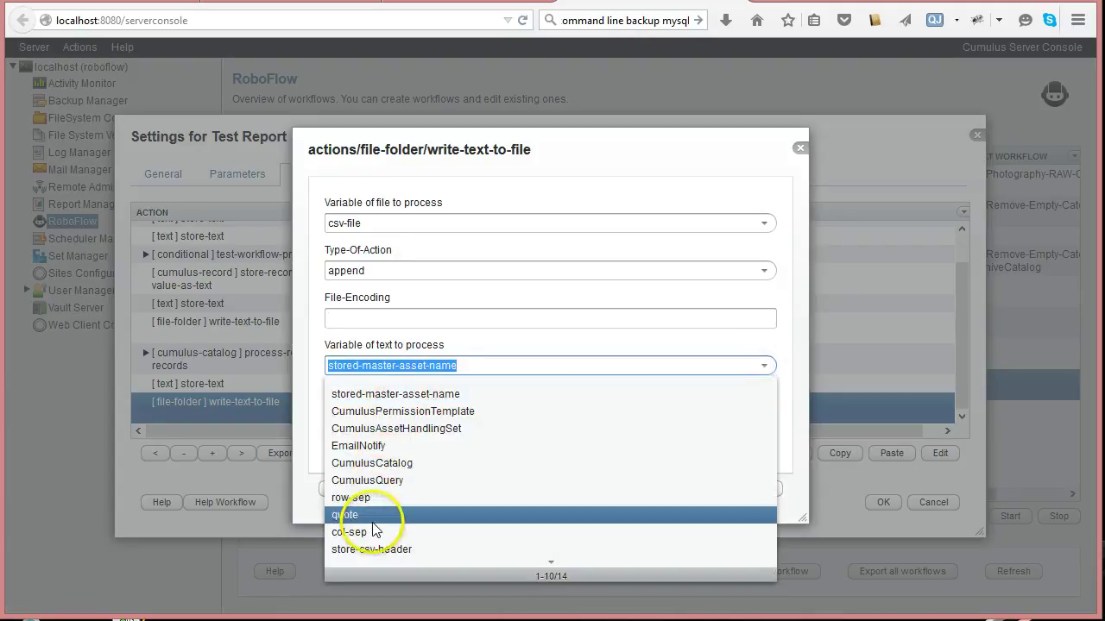
scroll(371, 528, down, 3)
click(356, 445)
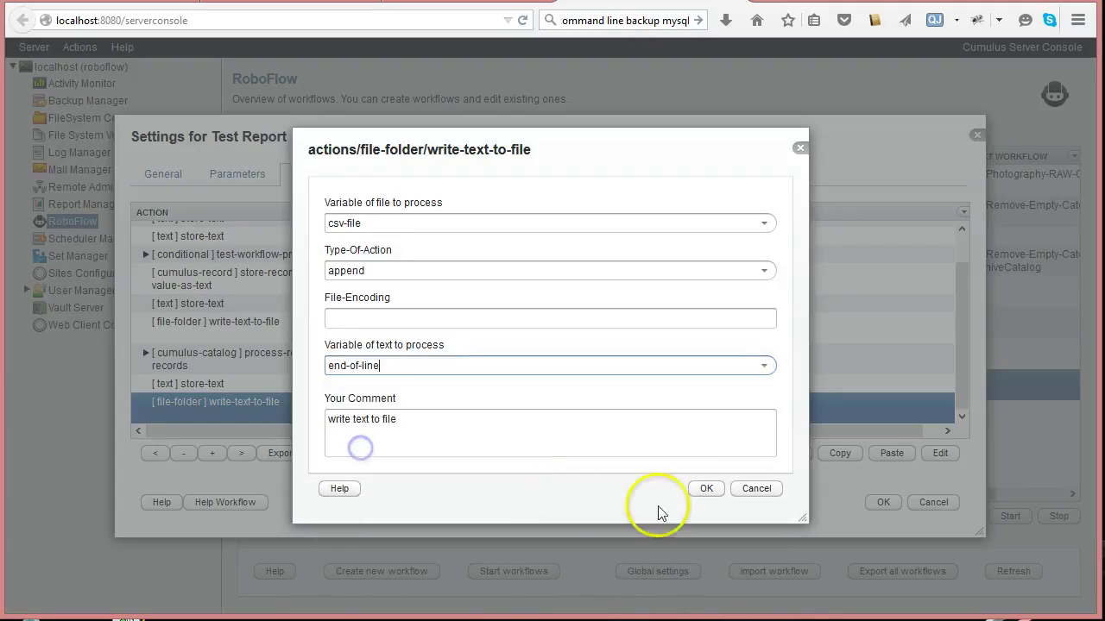
click(710, 489)
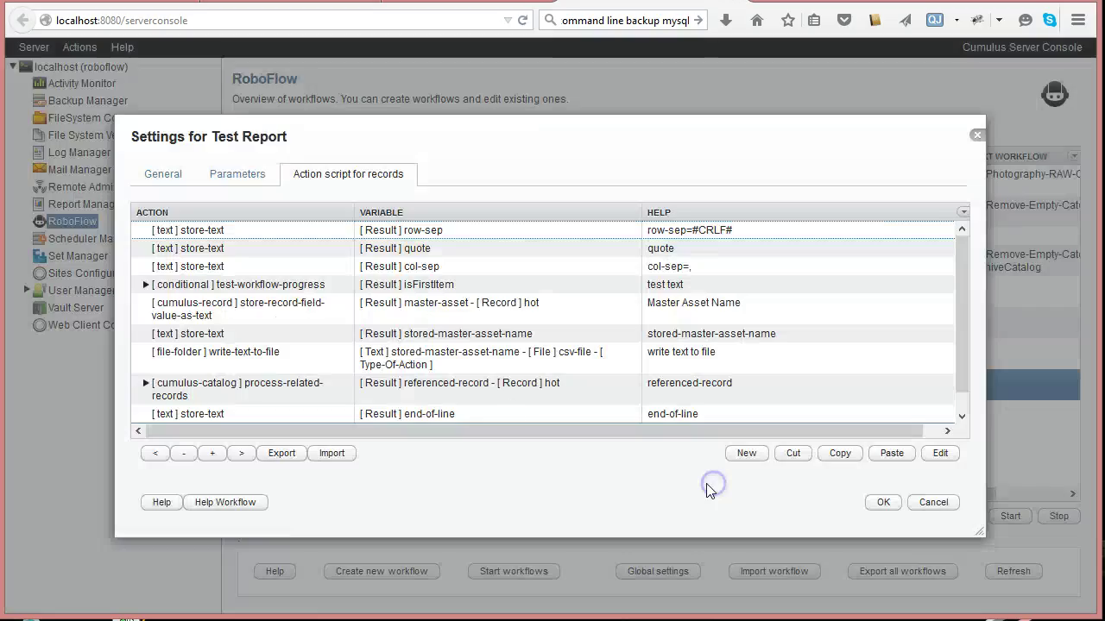
Step: Expand the process-related-records group and check the settings of its action that stores the referenced asset name
click(146, 383)
drag(961, 251, 973, 348)
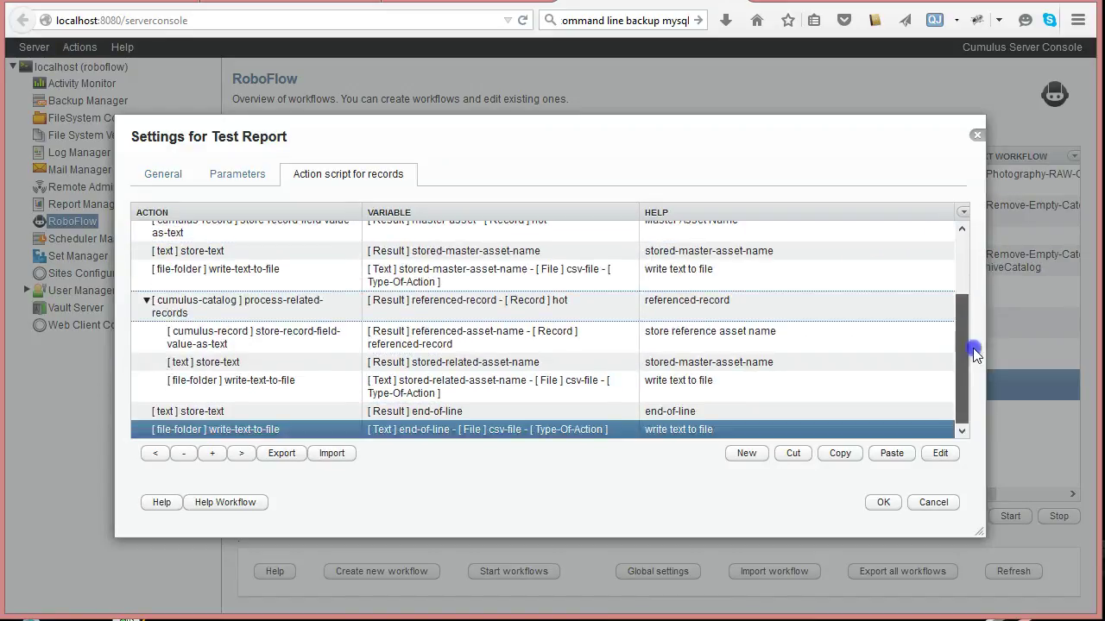
click(262, 345)
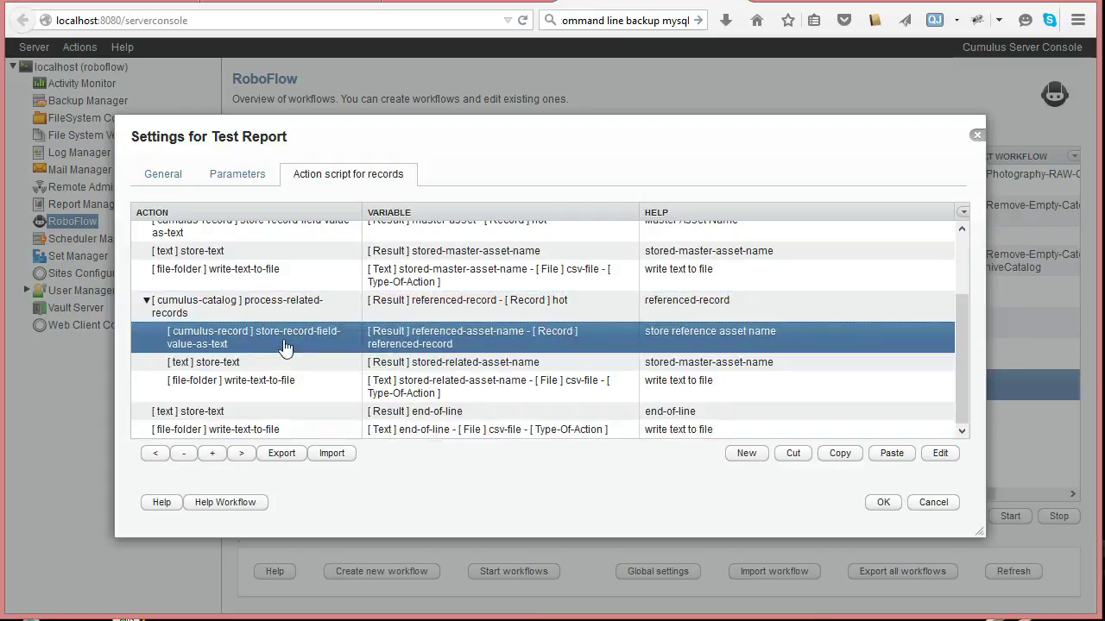
double_click(285, 345)
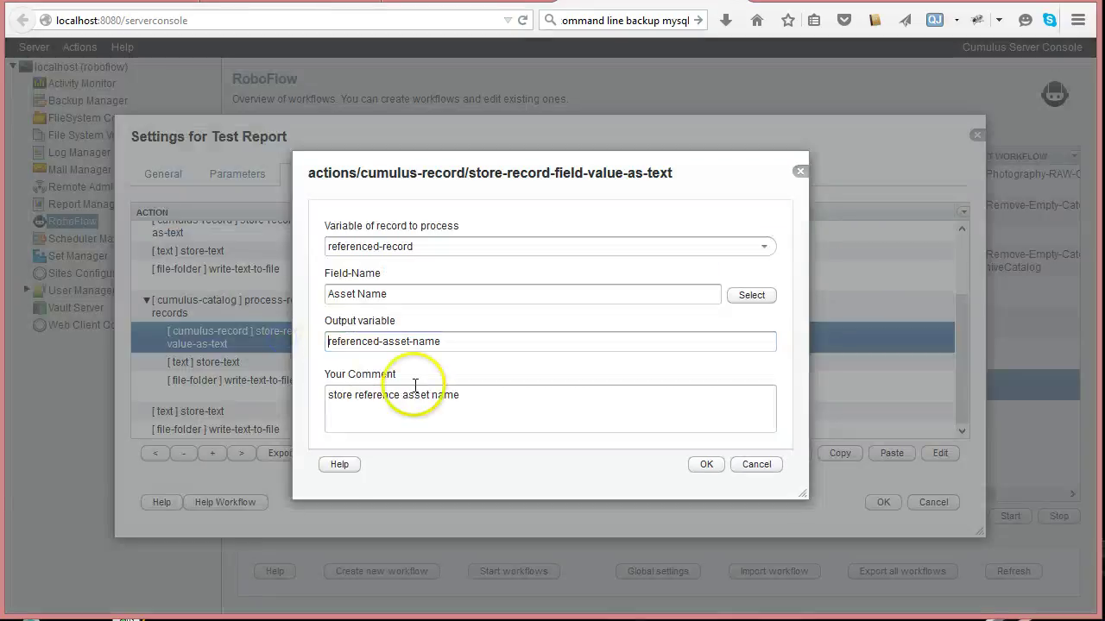
click(756, 464)
Step: Replace the trailing comma in the stored-related-asset-name action's text with #TAG(rel-sep)TAG#, and save the action
click(229, 363)
double_click(229, 363)
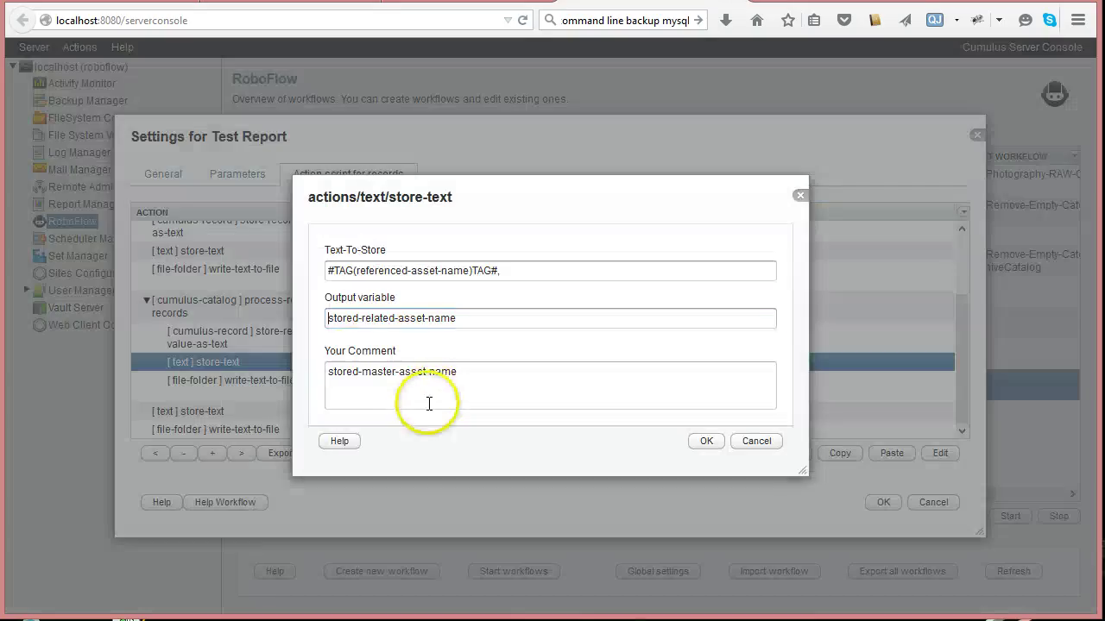
click(518, 271)
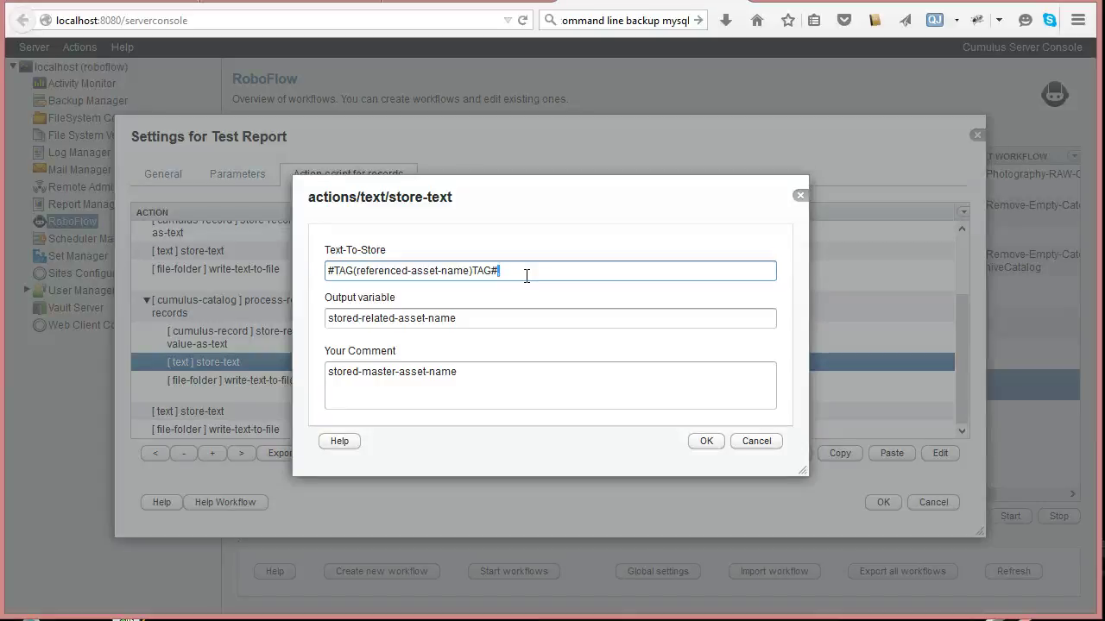
key(ctrl+v)
key(BackSpace)
key(BackSpace)
key(BackSpace)
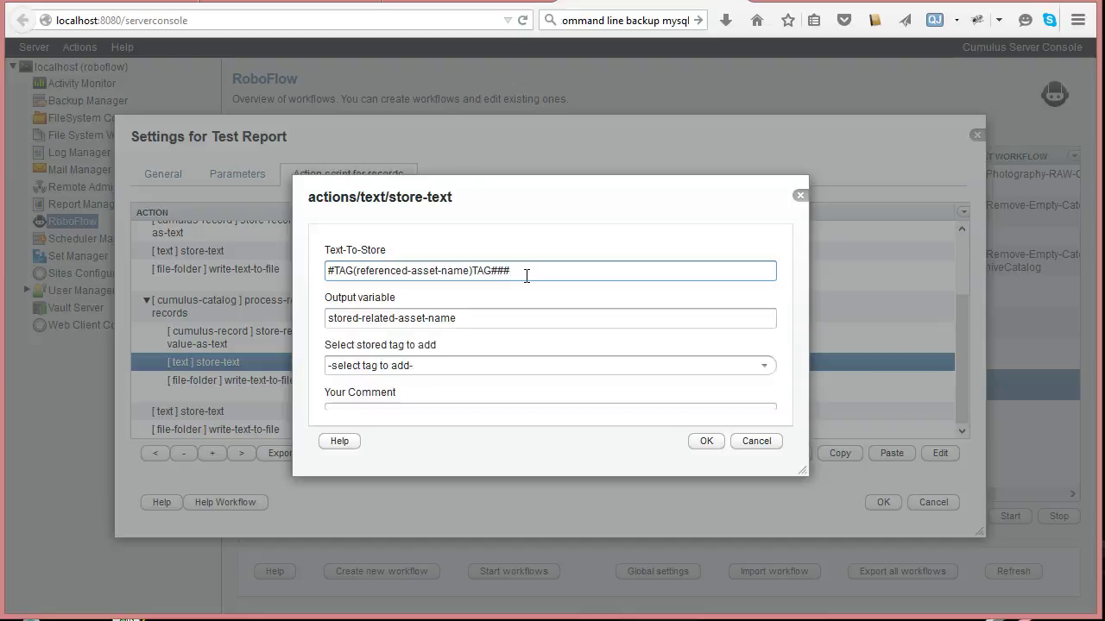
click(763, 365)
click(350, 518)
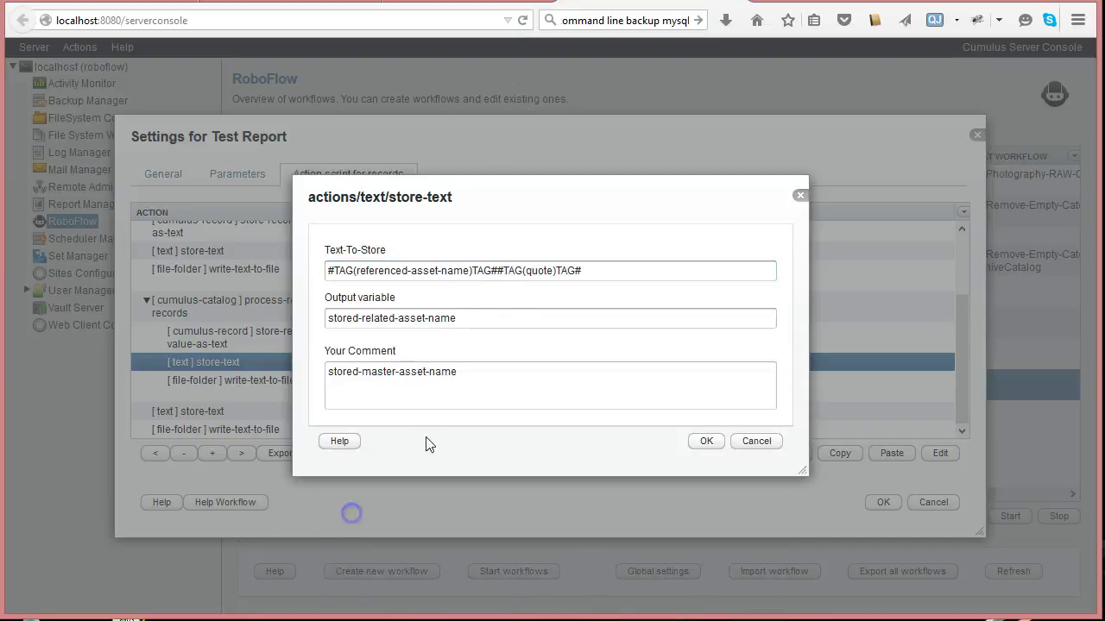
click(550, 270)
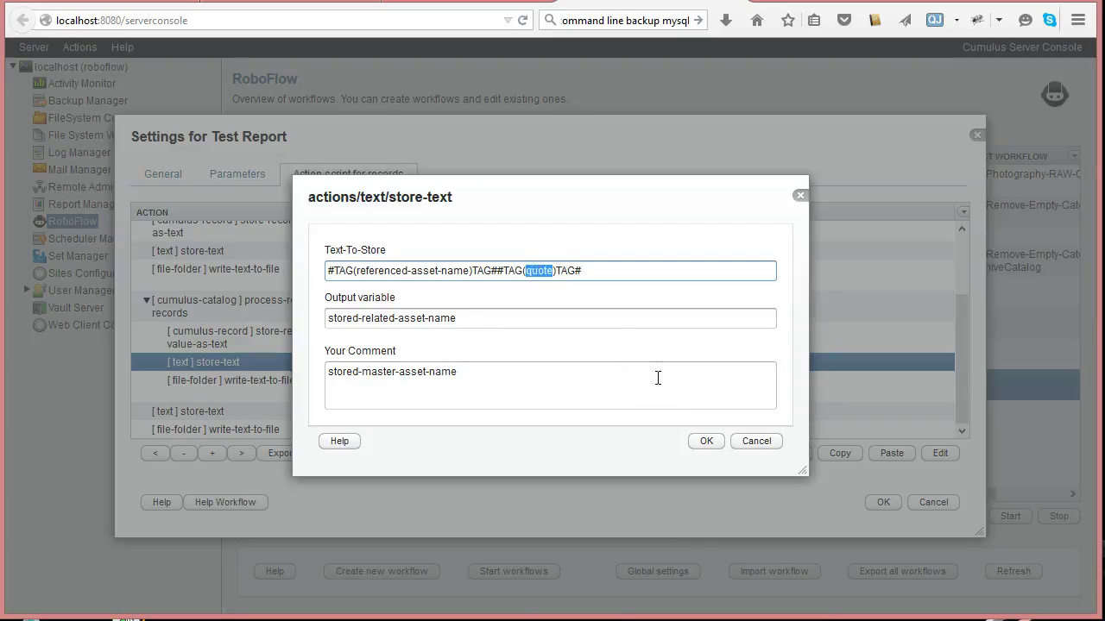
text(rel-sep)
click(708, 442)
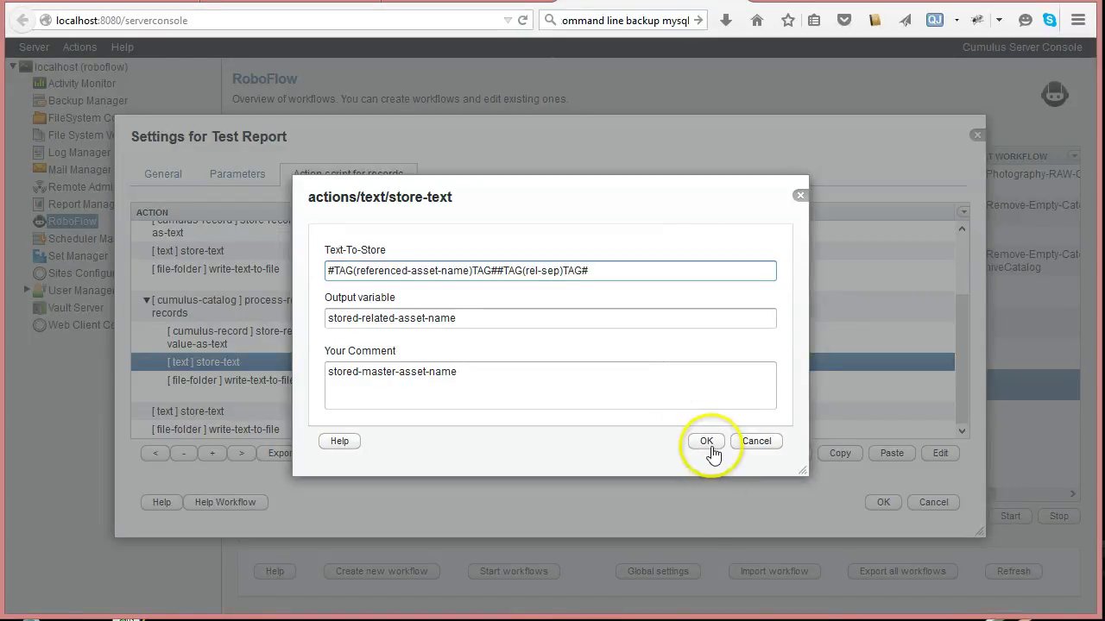
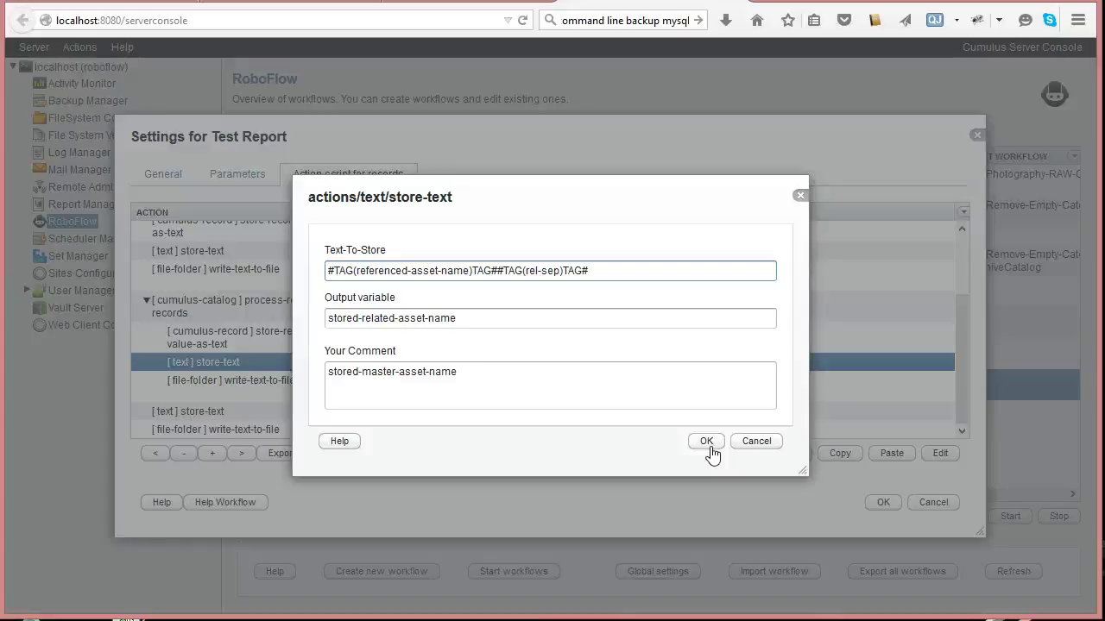
click(707, 442)
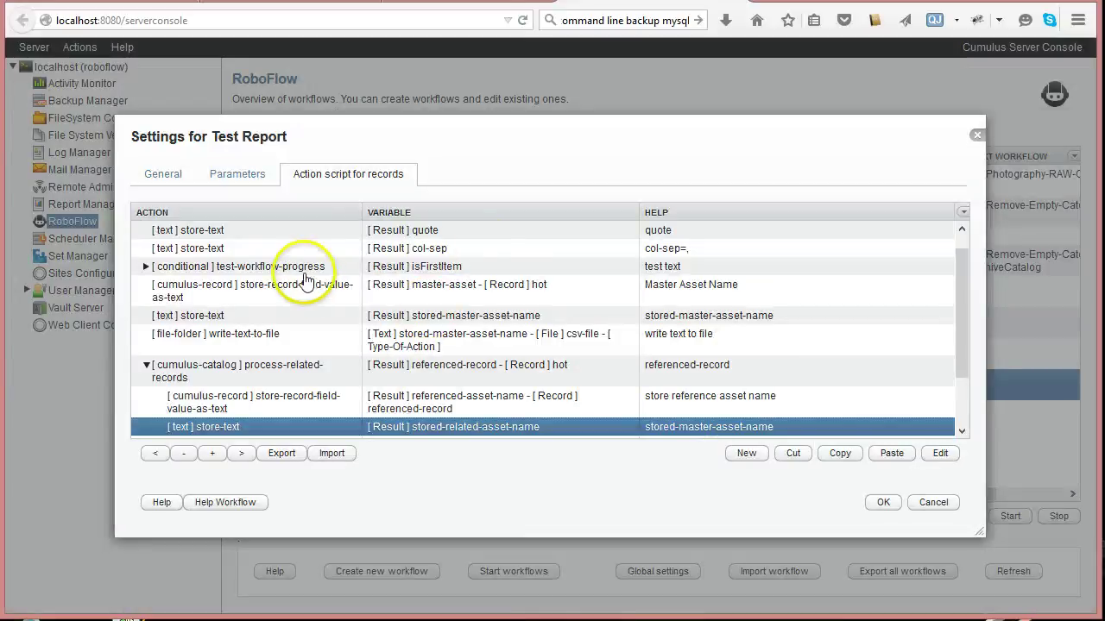
Step: Duplicate the col-sep store-text action directly below the original in the action script
click(453, 251)
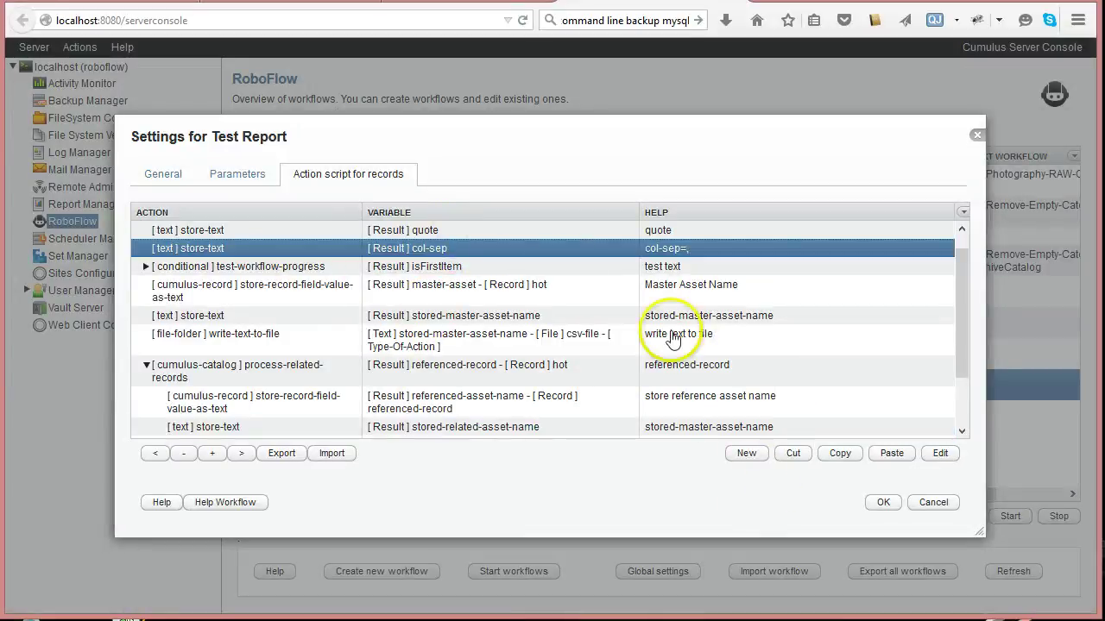
click(840, 453)
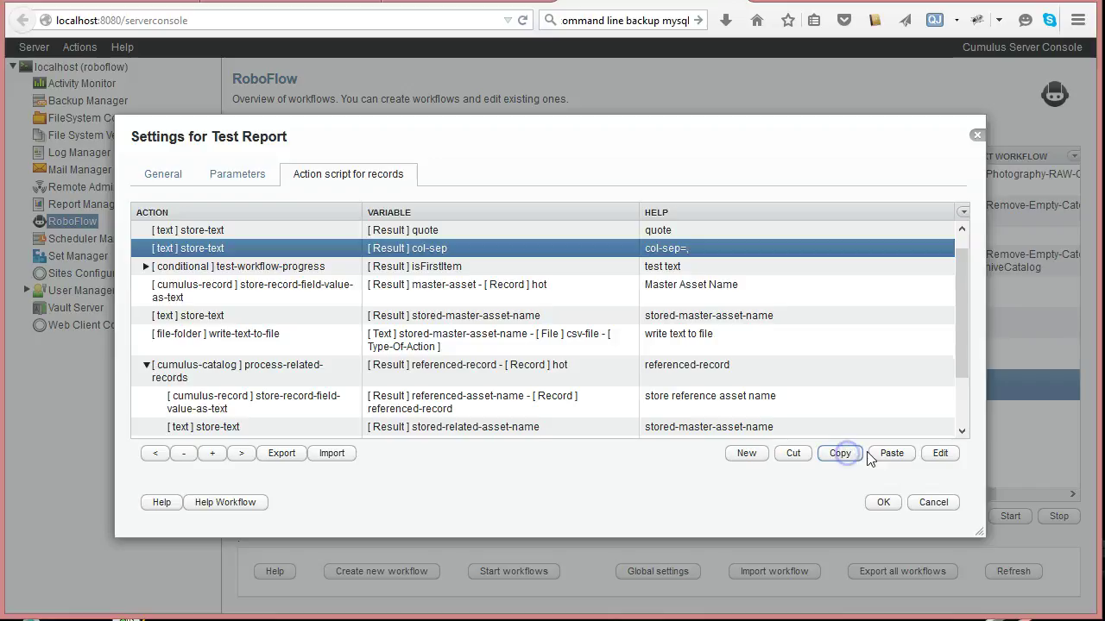
click(892, 453)
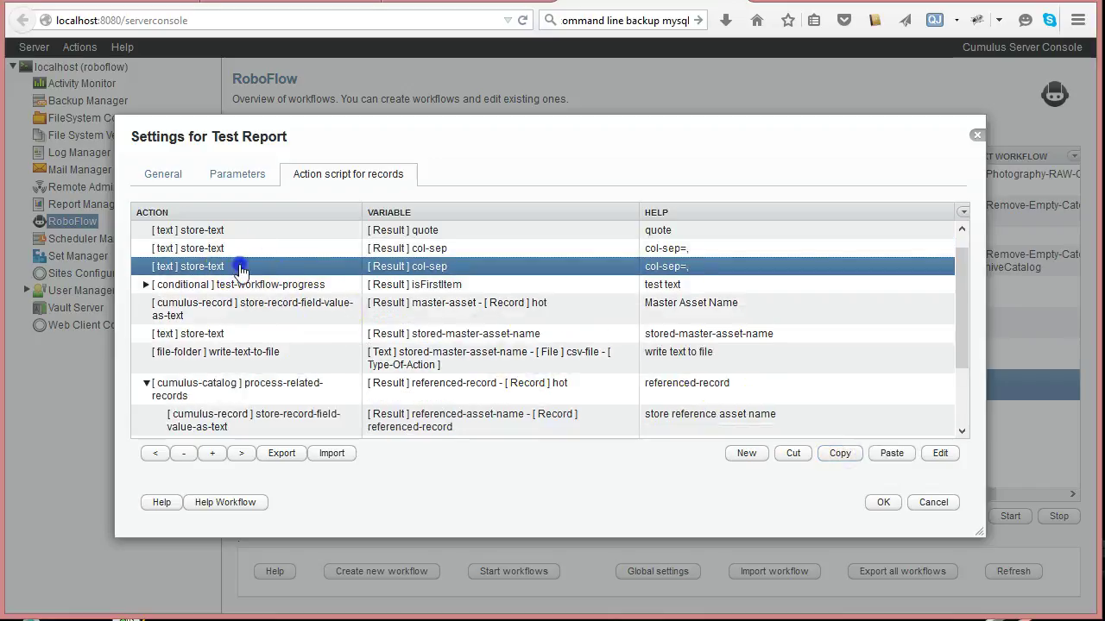
Step: Set the duplicated action's output variable to rep-sep and its comment to "rep-sep=,", and save the action
double_click(238, 266)
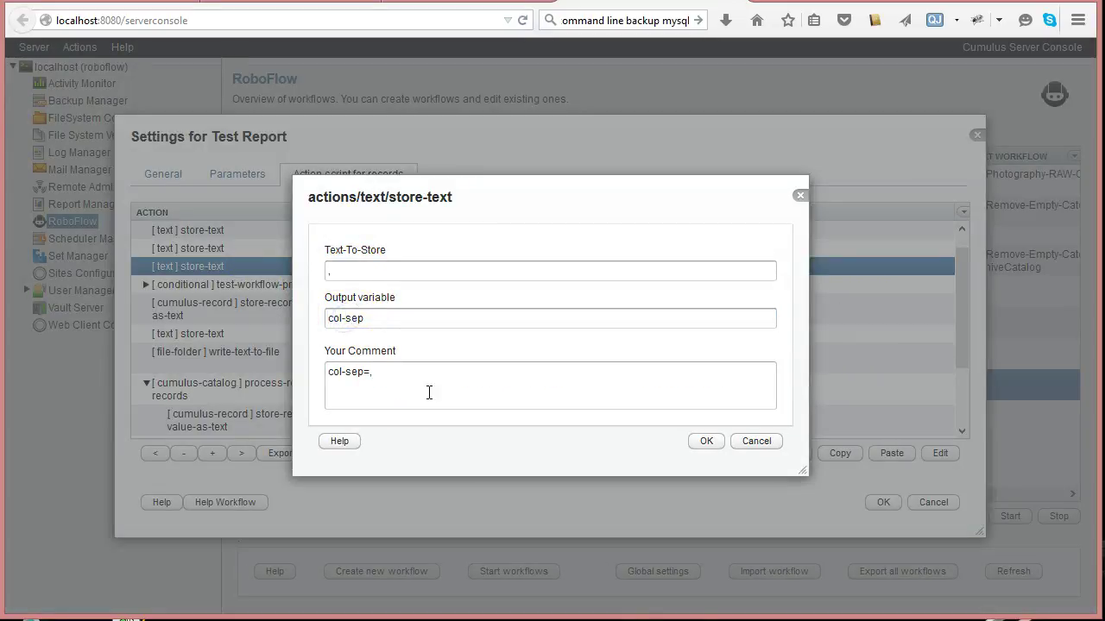
text(rep)
click(337, 380)
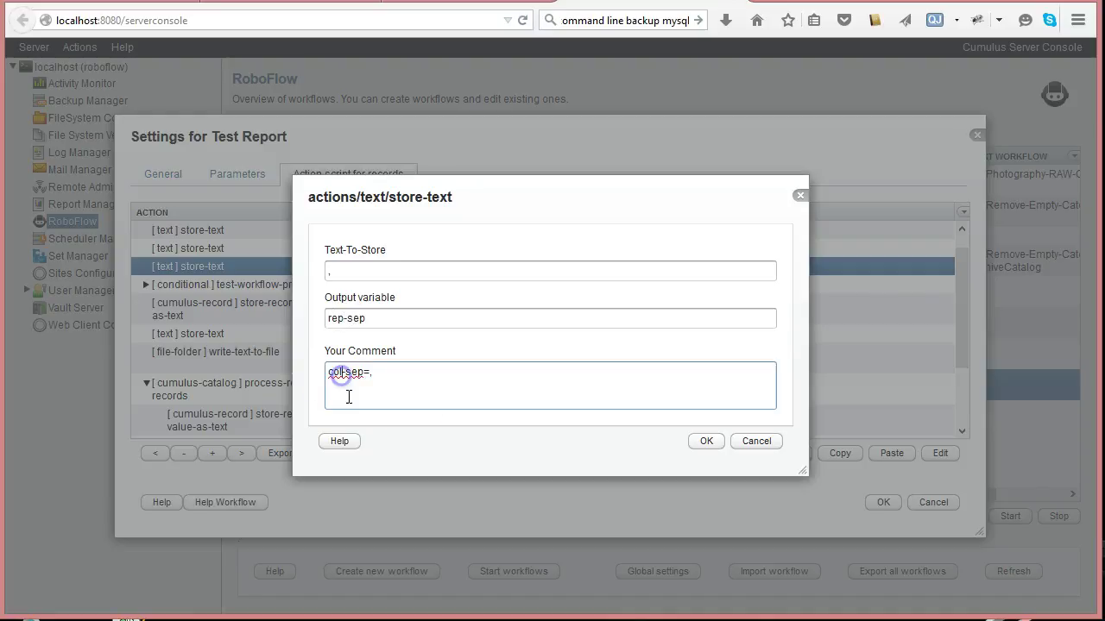
key(BackSpace)
key(BackSpace)
key(BackSpace)
text(rep)
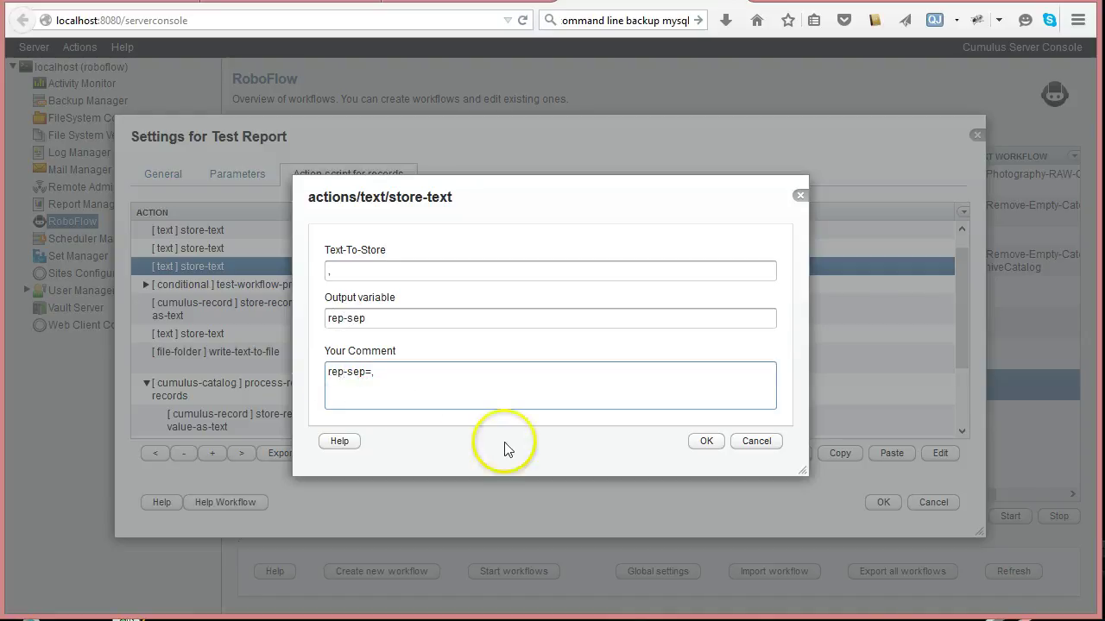
click(706, 445)
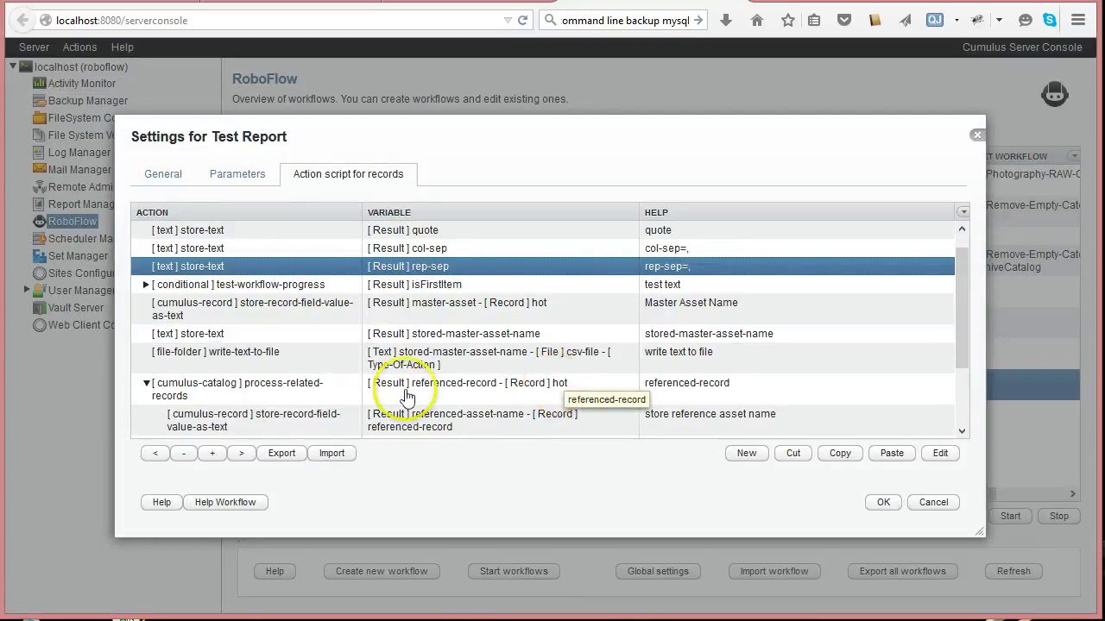
Step: Review the settings of the related-asset-name store and write actions and of the end-of-line store-text action
click(247, 418)
scroll(394, 367, down, 2)
double_click(280, 364)
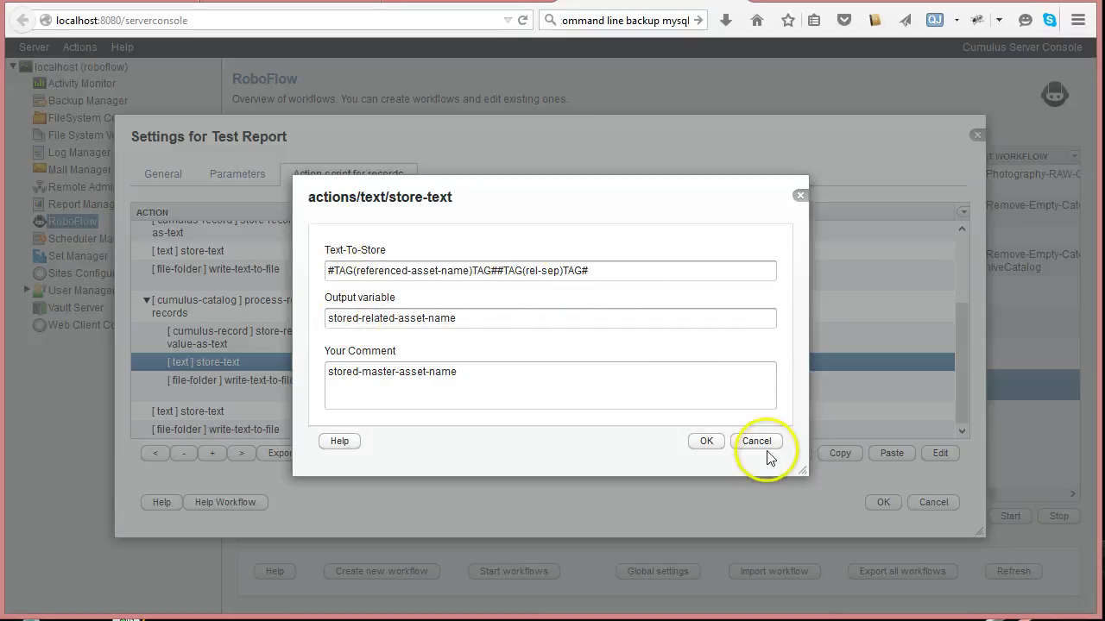
click(765, 450)
double_click(249, 381)
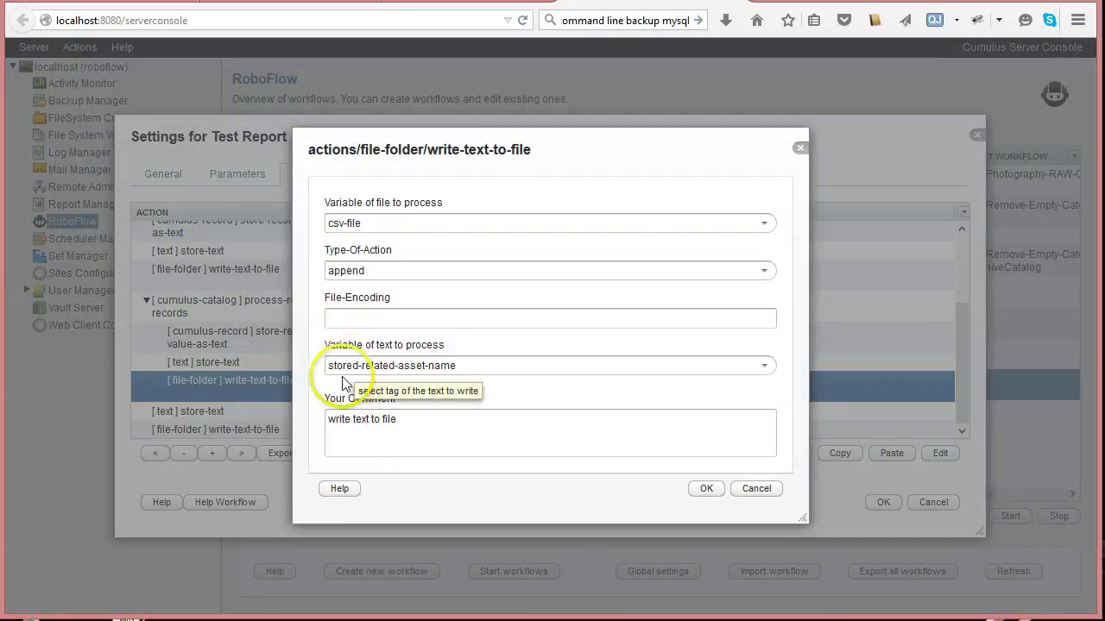
click(706, 488)
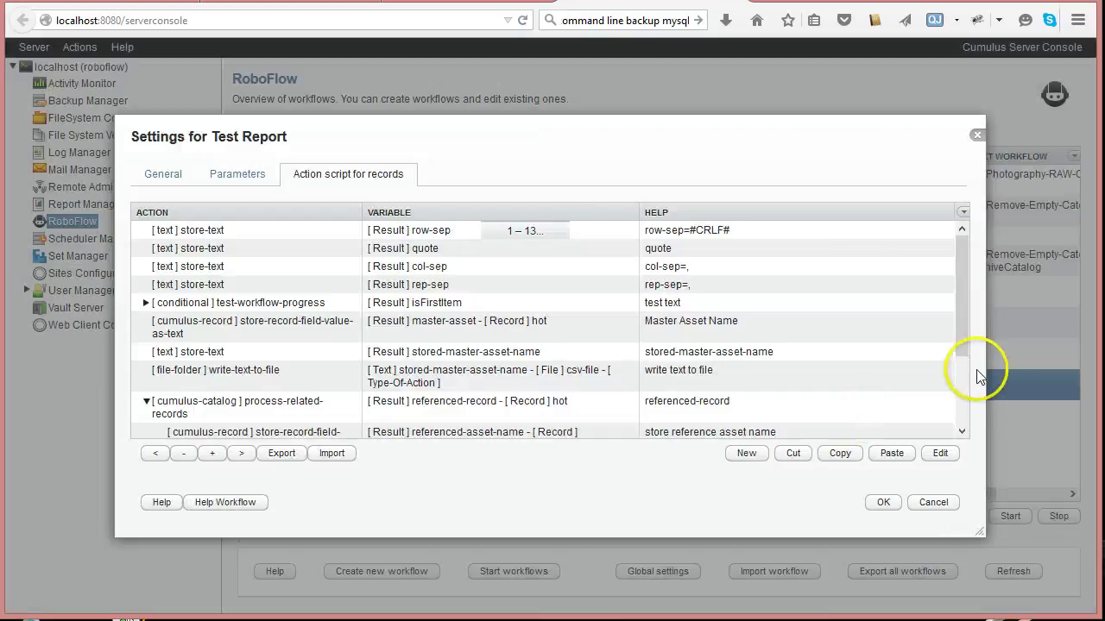
drag(963, 321, 967, 414)
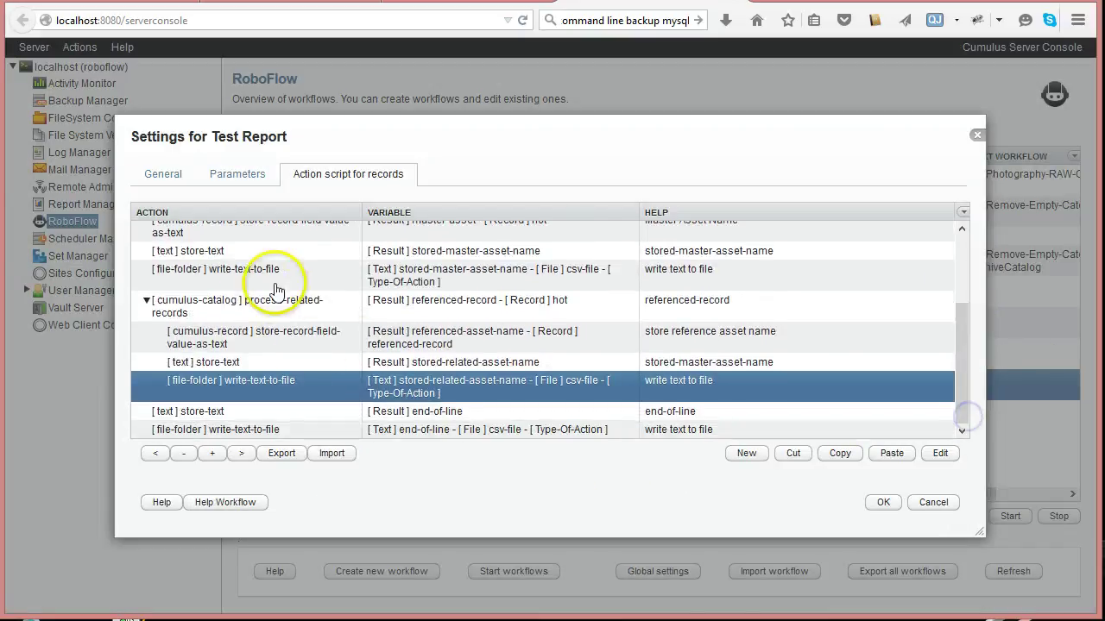
click(146, 301)
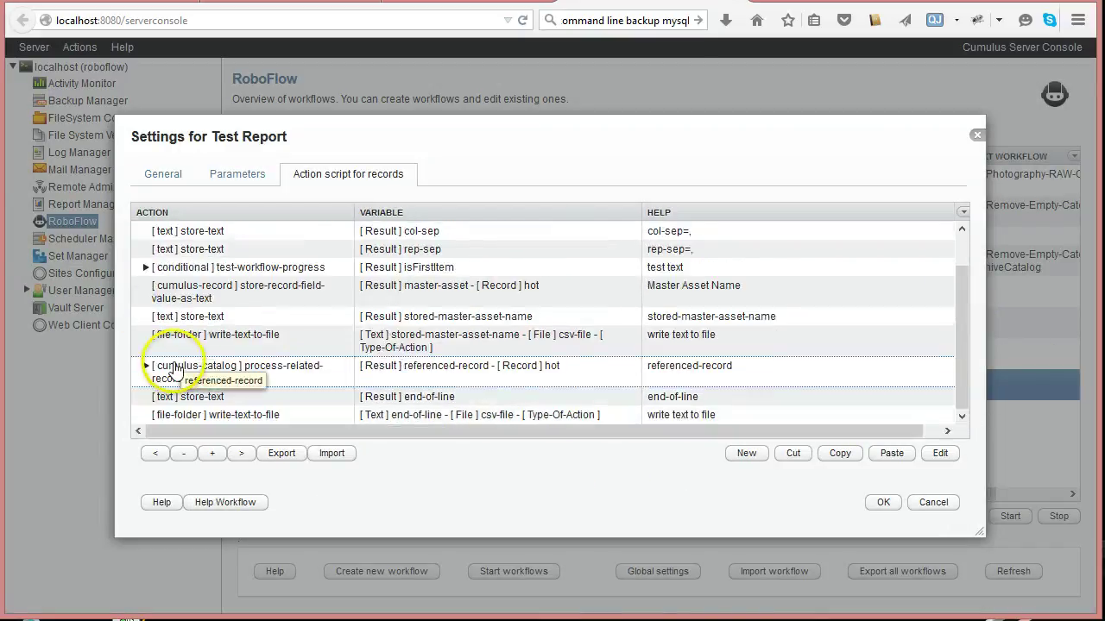
click(429, 367)
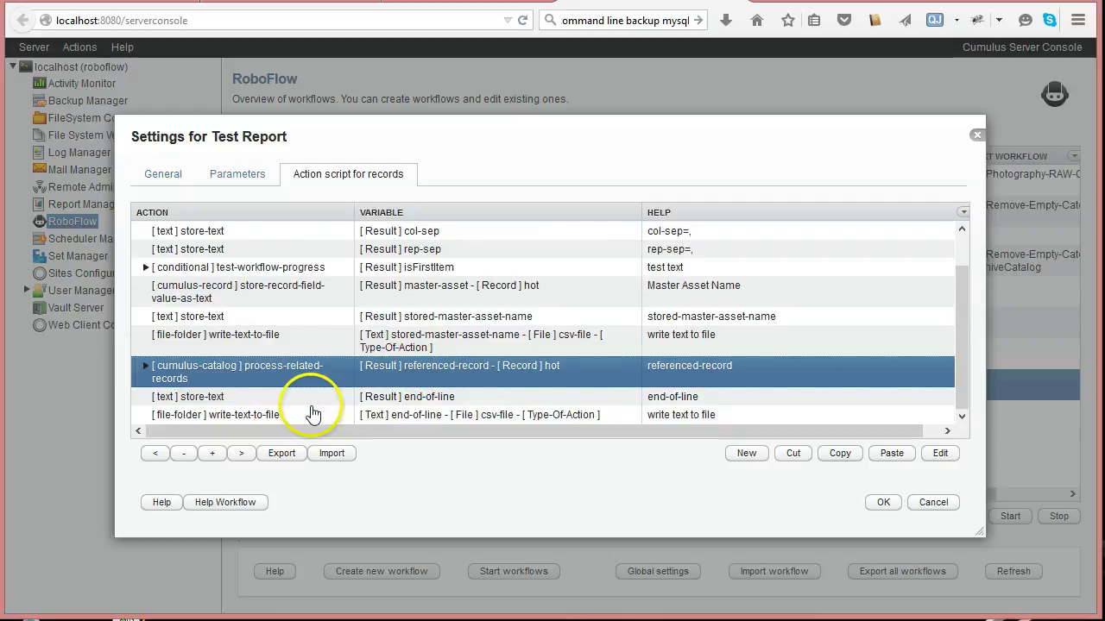
double_click(253, 402)
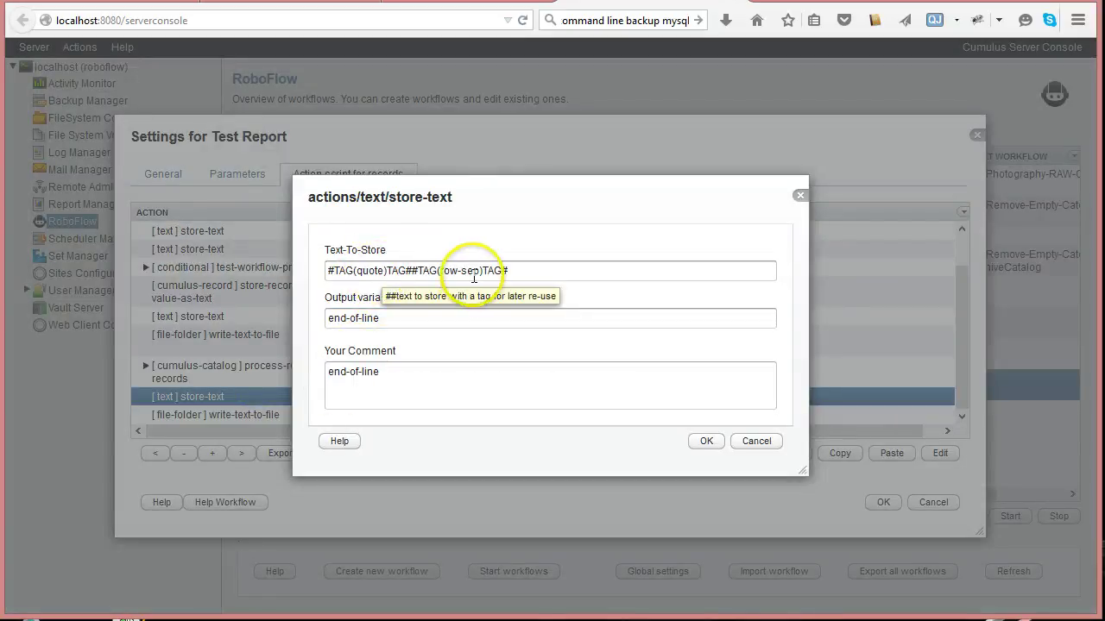
click(706, 442)
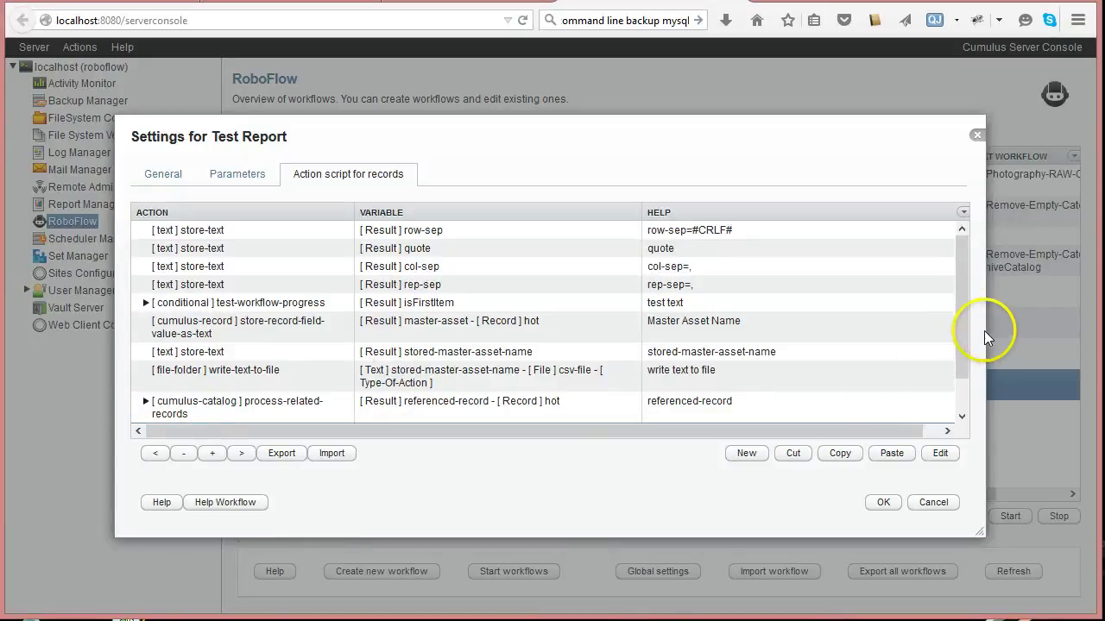
Step: Copy the stored-master-asset-name store-text action and paste it after the master write-text-to-file action, before the process-related-records group
drag(967, 324, 965, 382)
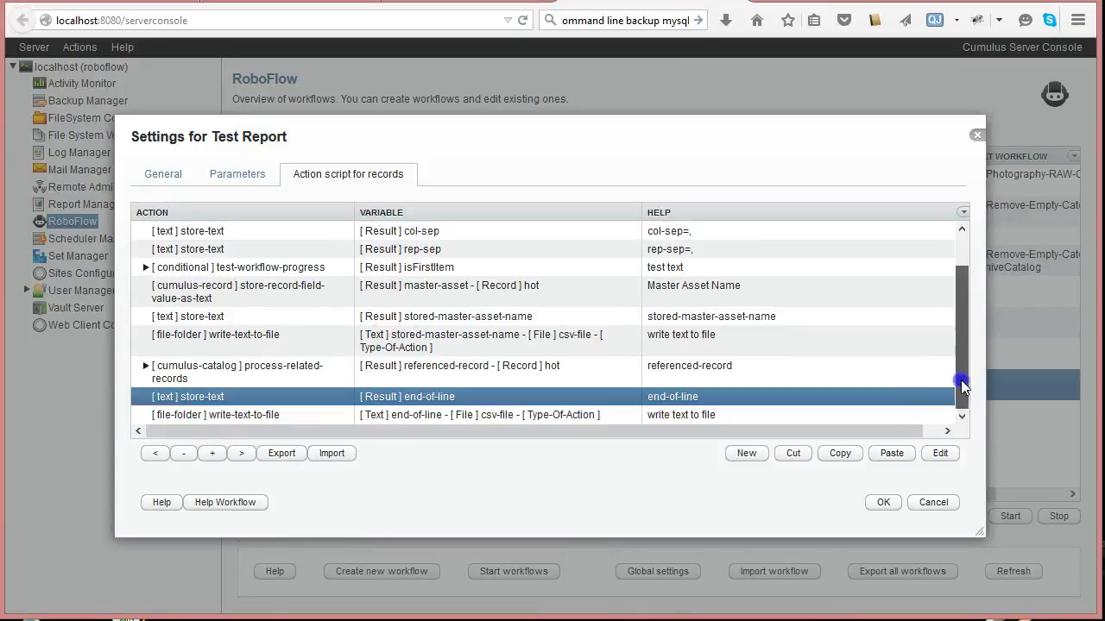
click(145, 365)
click(226, 372)
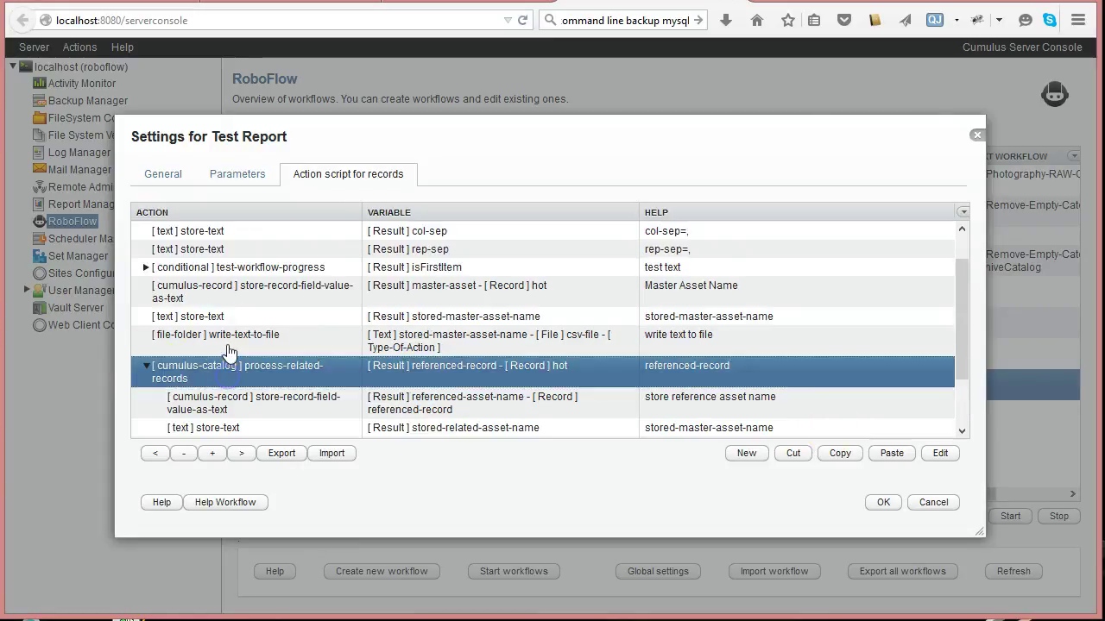
click(226, 342)
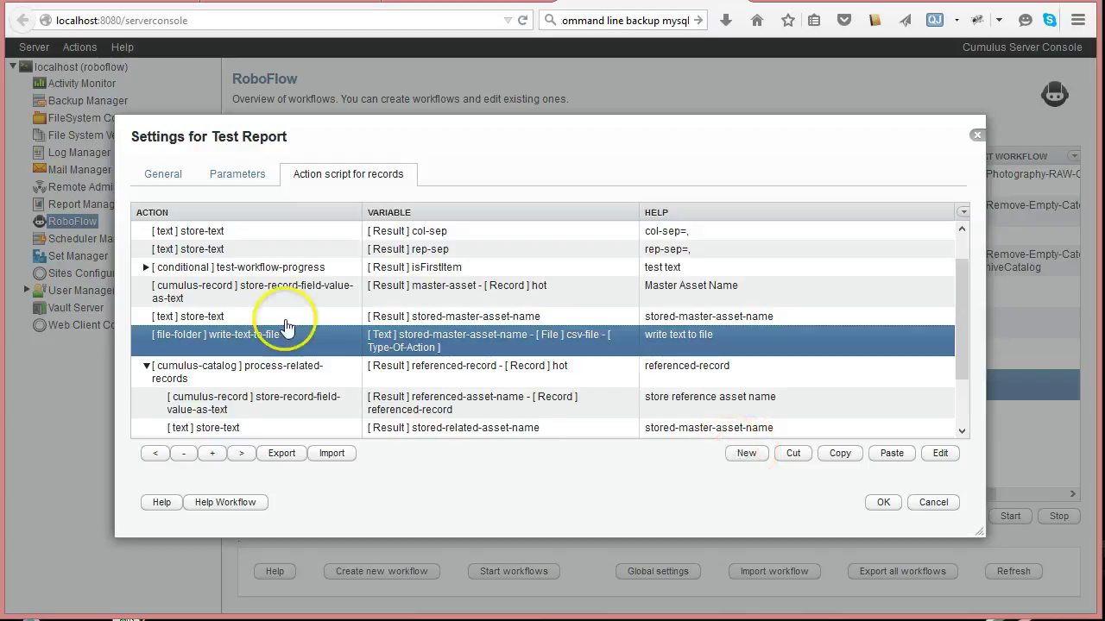
click(217, 315)
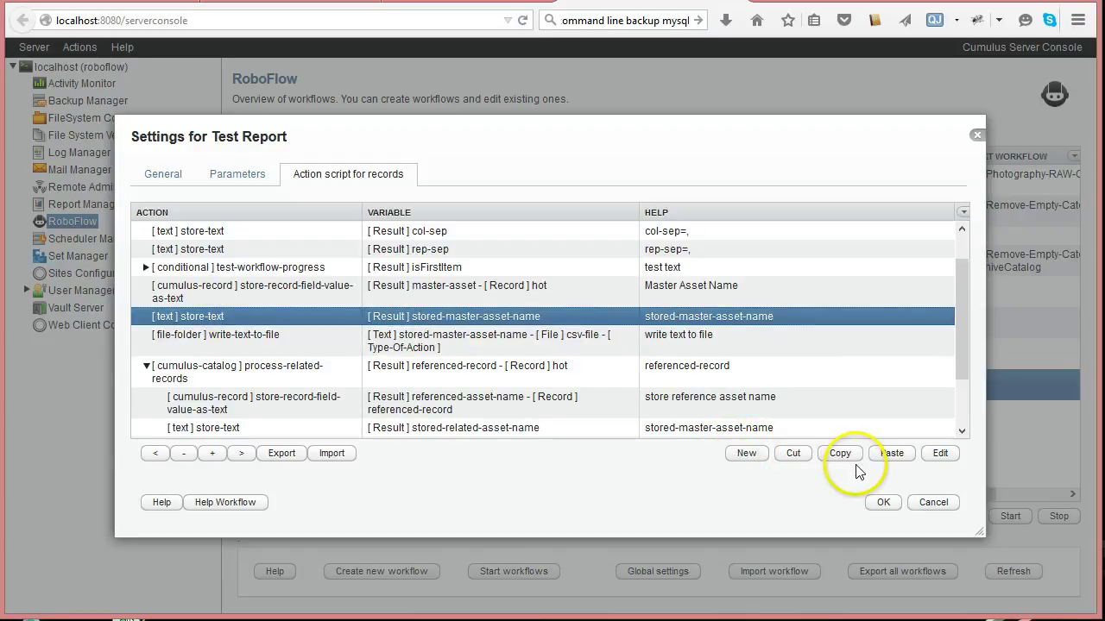
click(839, 455)
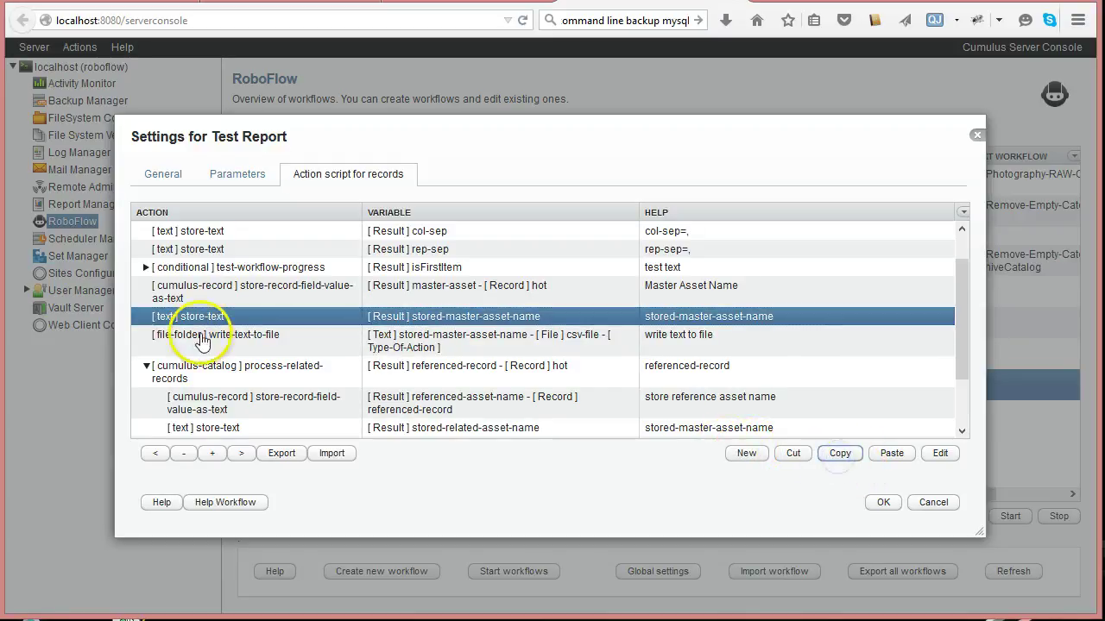
click(201, 341)
click(891, 453)
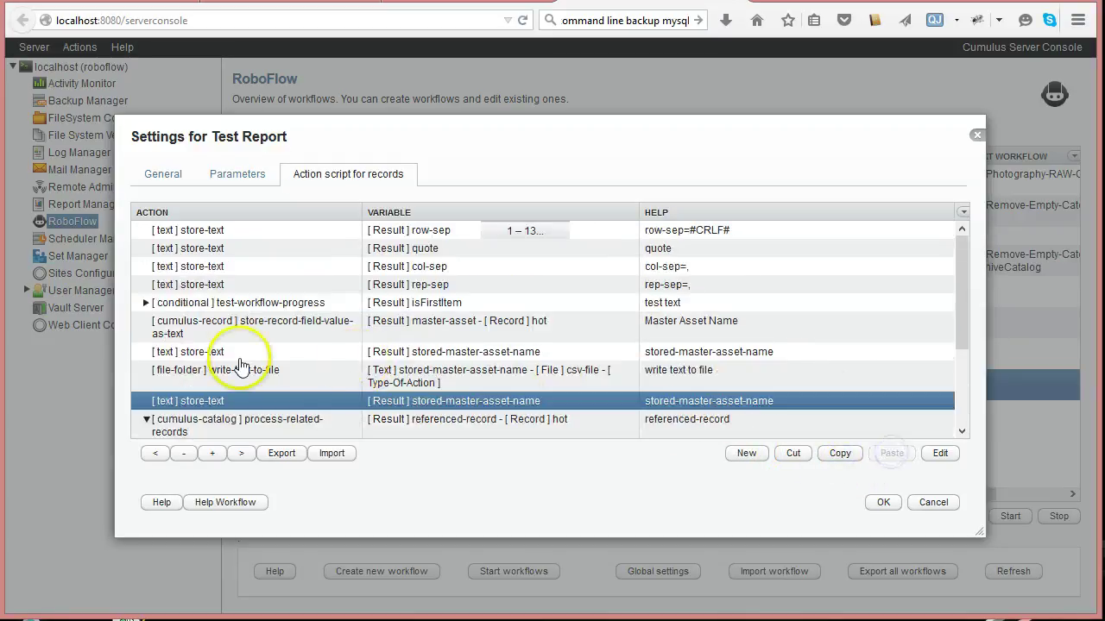
Step: Open the pasted store-text action and clear its text to store
double_click(253, 399)
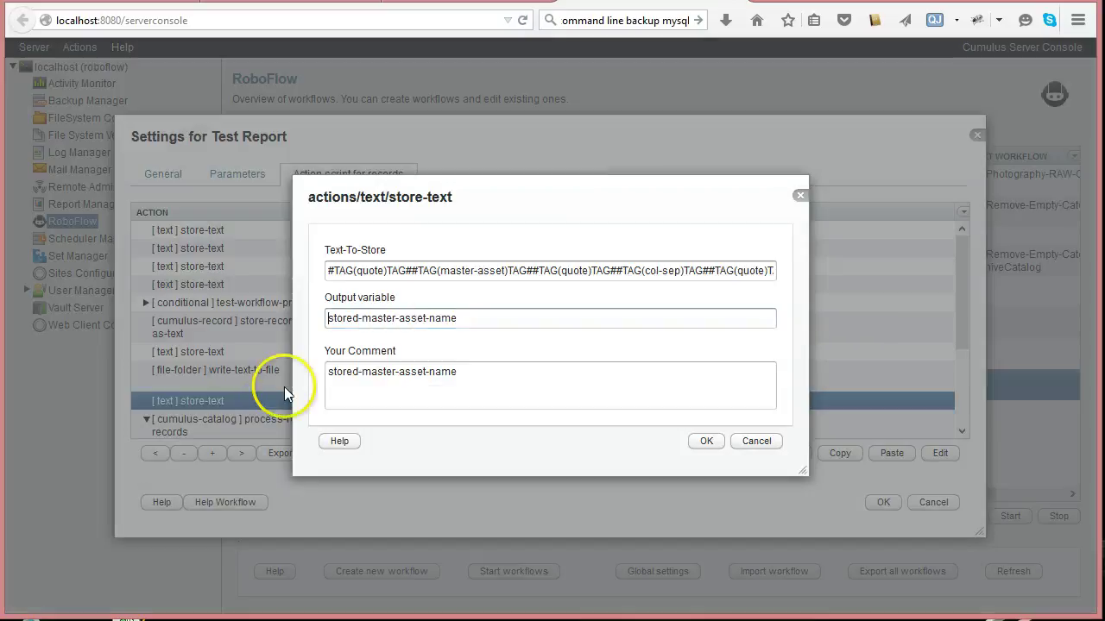
click(405, 274)
key(ctrl+a)
key(BackSpace)
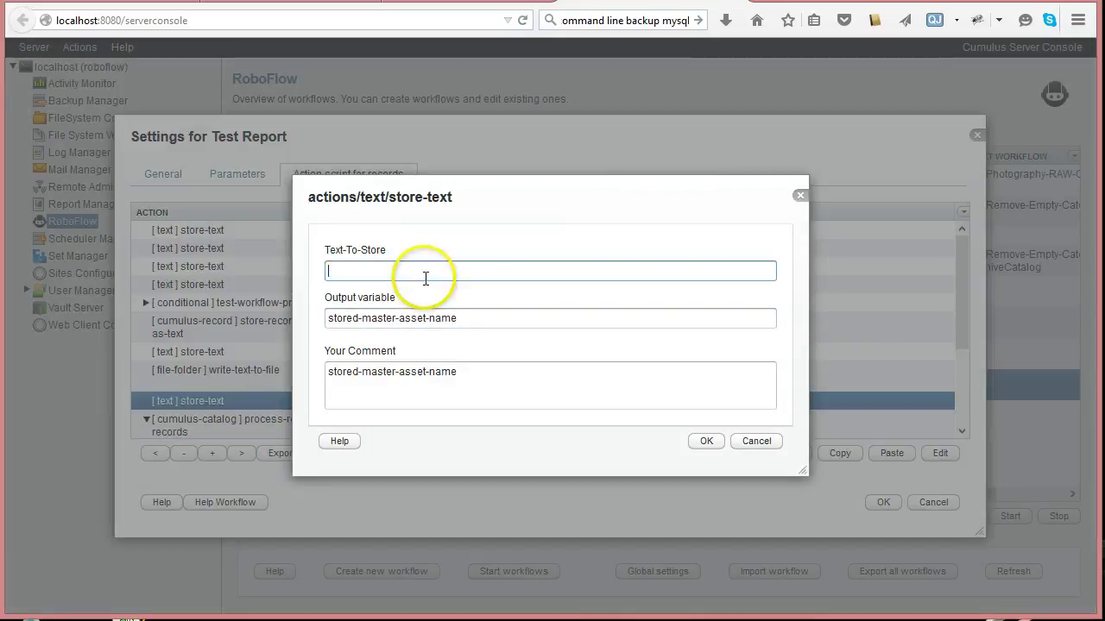
Step: Set the pasted action's output variable to relations and its comment to "relations=", and save the action
triple_click(475, 317)
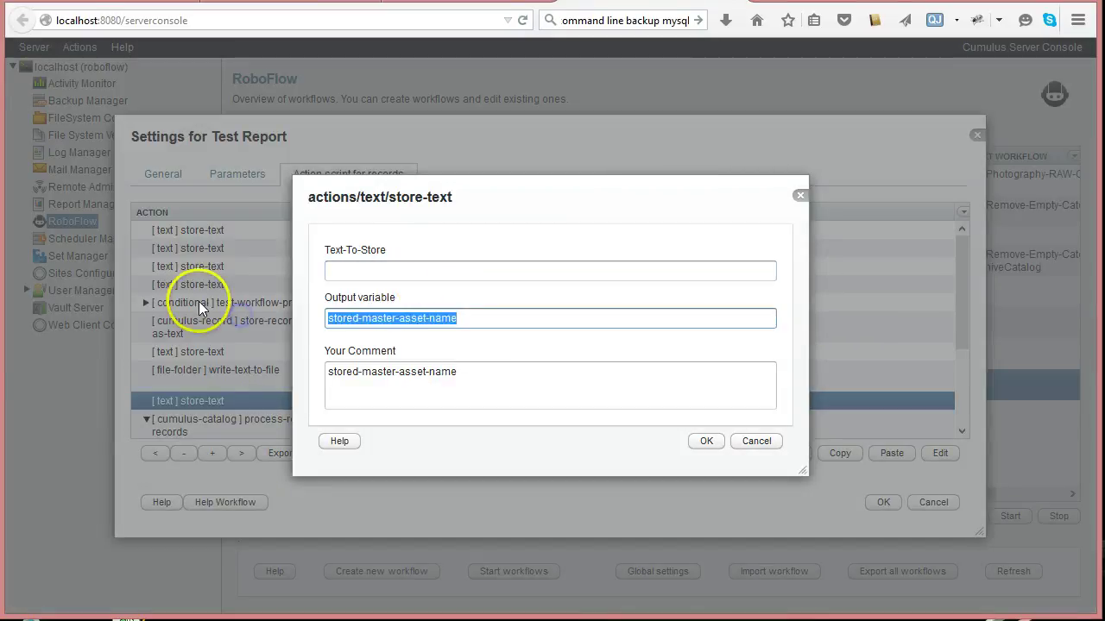
text(relt)
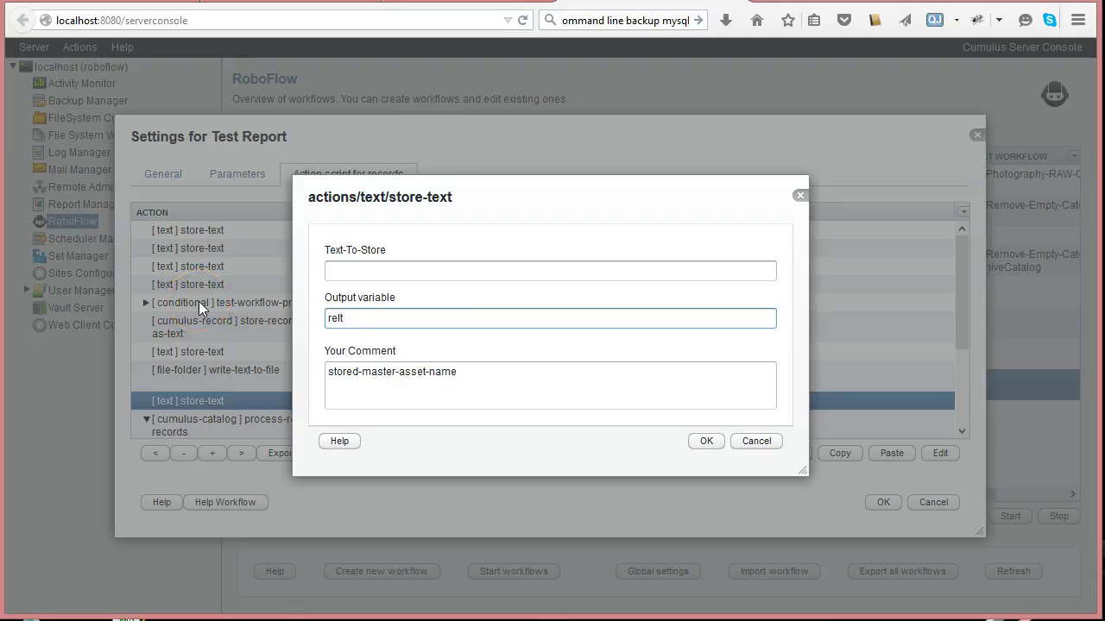
key(BackSpace)
text(ations)
key(ctrl+a)
drag(481, 371, 105, 334)
key(ctrl+v)
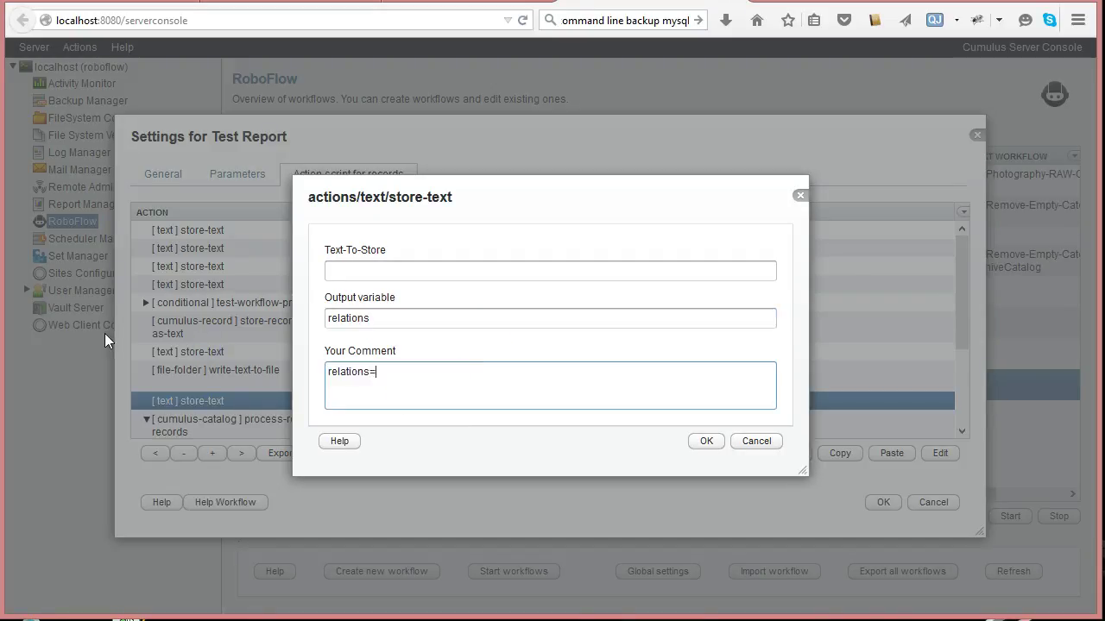
click(316, 386)
click(707, 441)
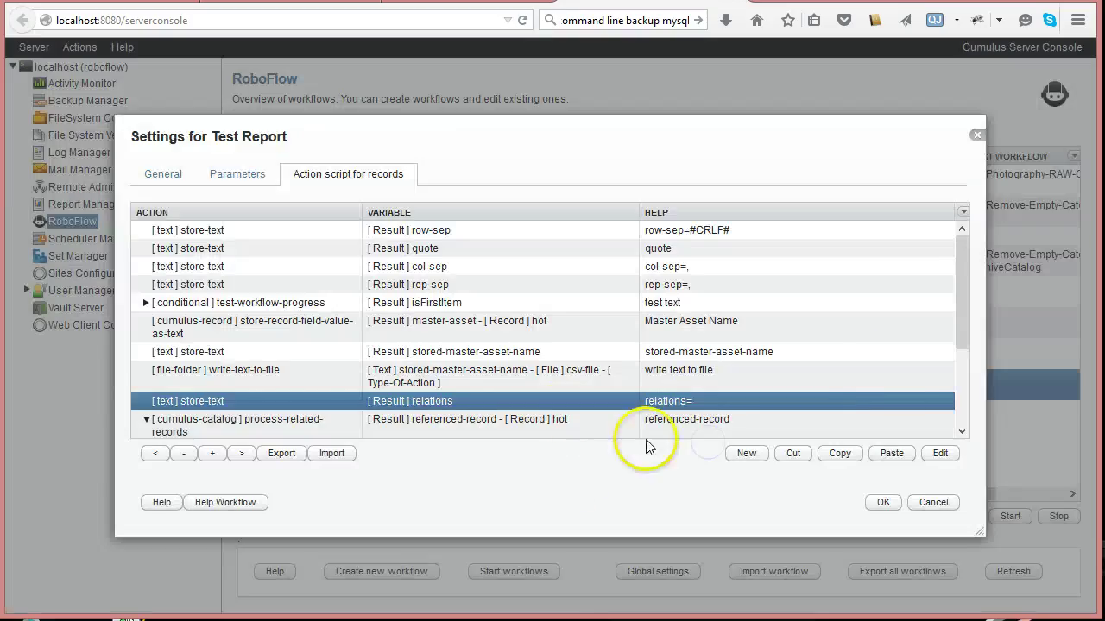
Step: Change the output variable of the store-text action inside the process-related-records group to relations
drag(958, 304, 965, 423)
click(226, 339)
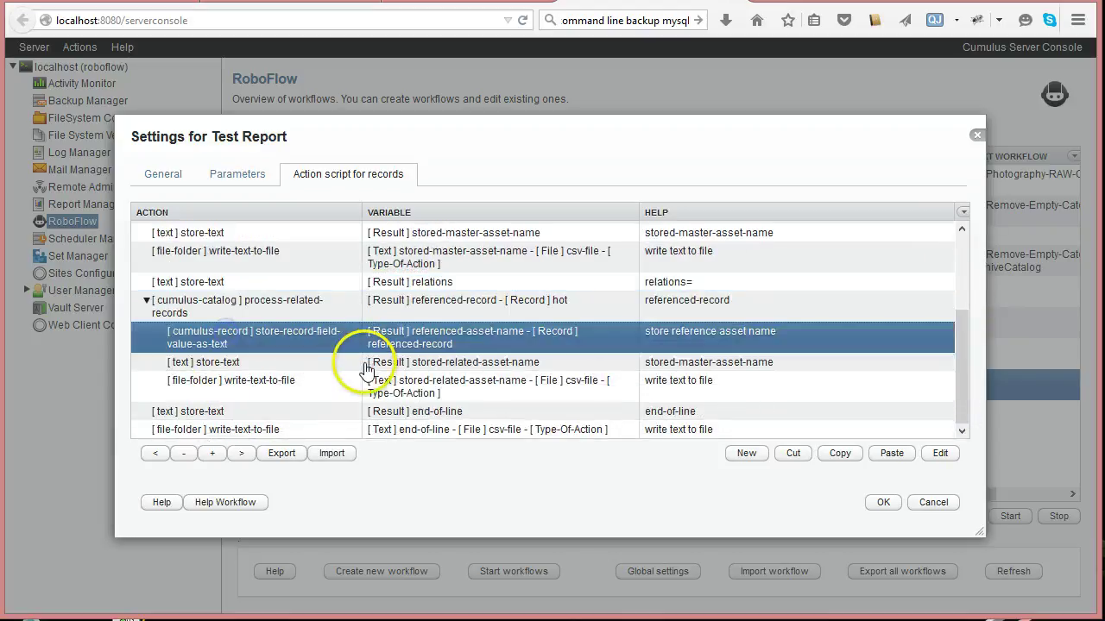
click(266, 388)
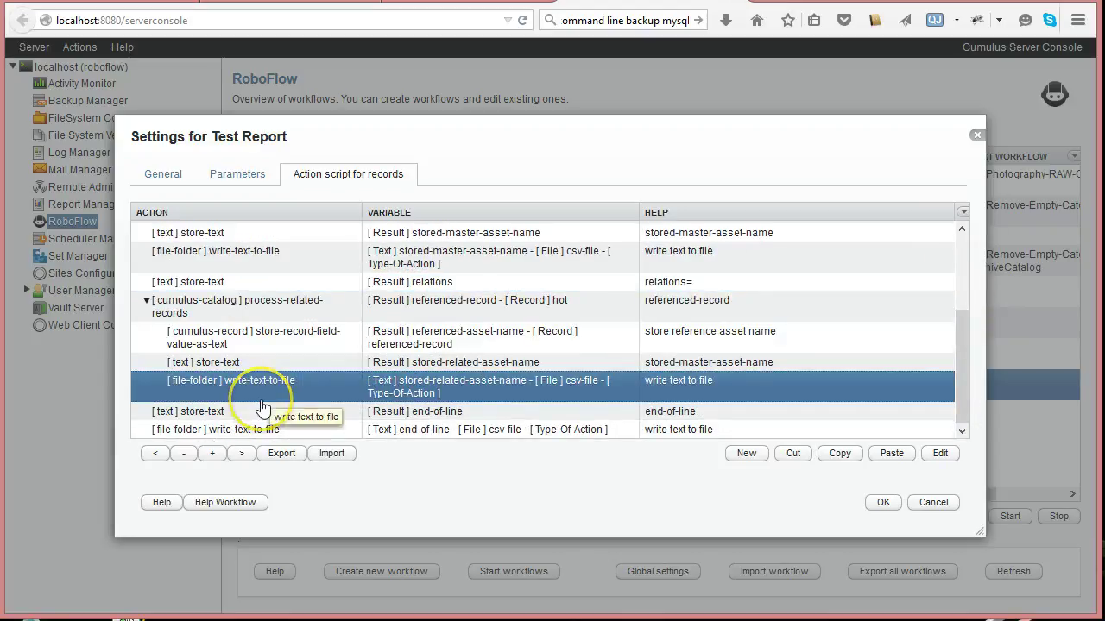
click(228, 366)
double_click(228, 366)
drag(469, 320, 237, 299)
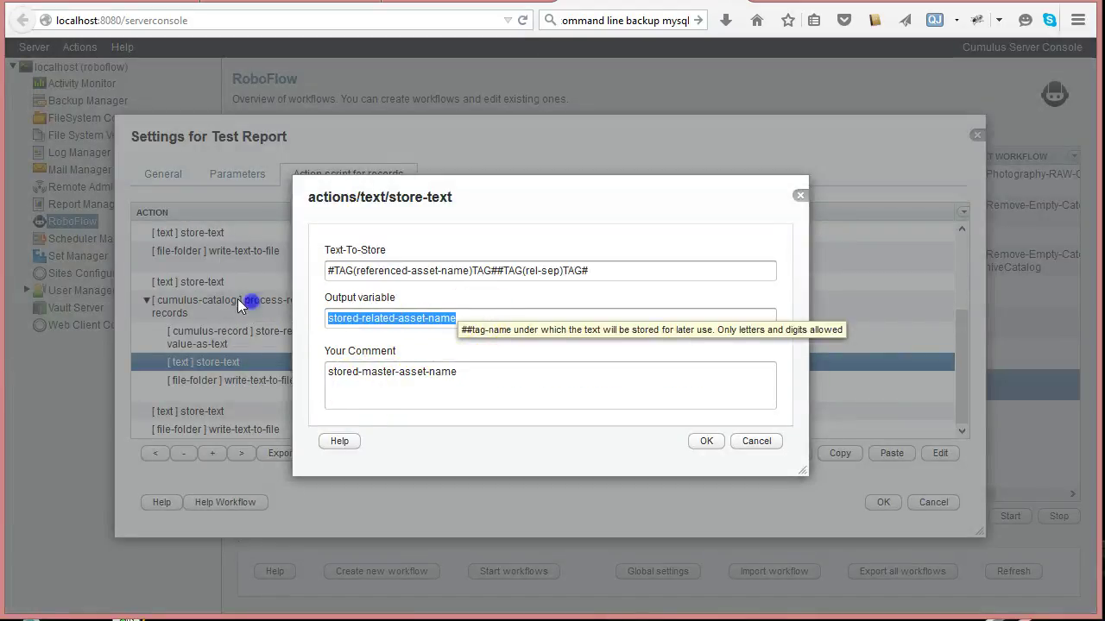
text(relations)
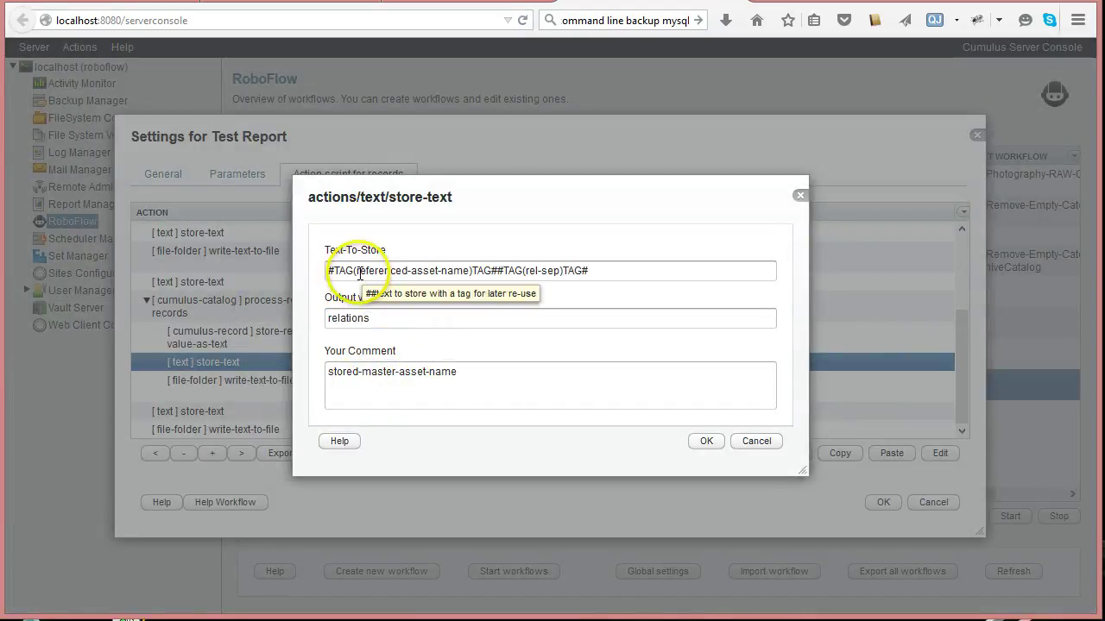
Step: Append the stored relations tag to the text to store, giving #TAG(referenced-asset-name)TAG##TAG(rel-sep)TAG##TAG(relations)TAG#
click(329, 270)
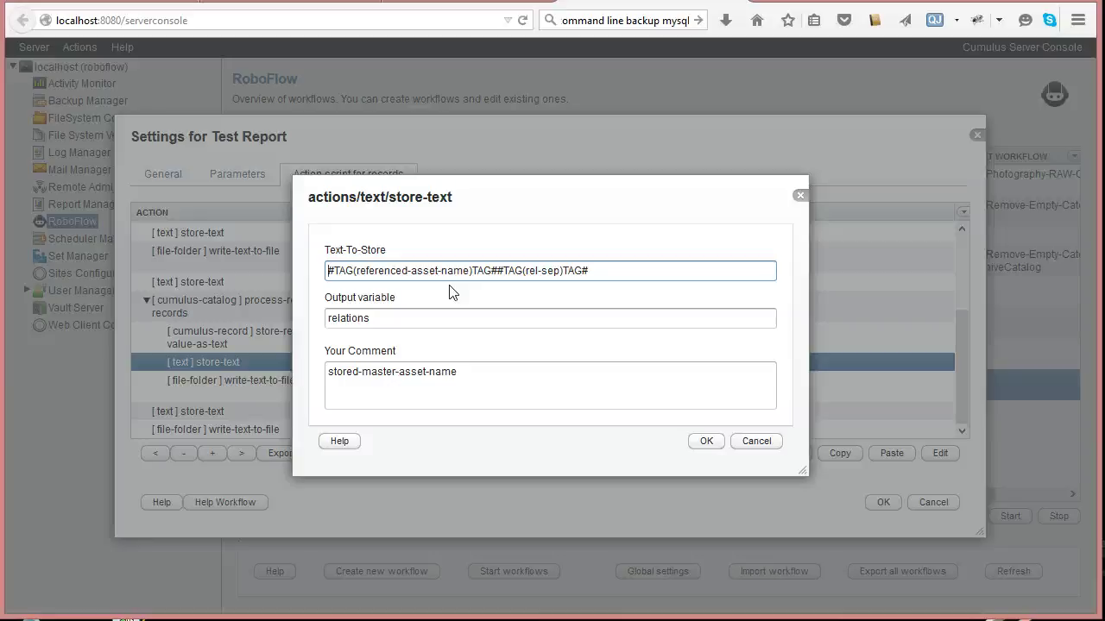
text(#)
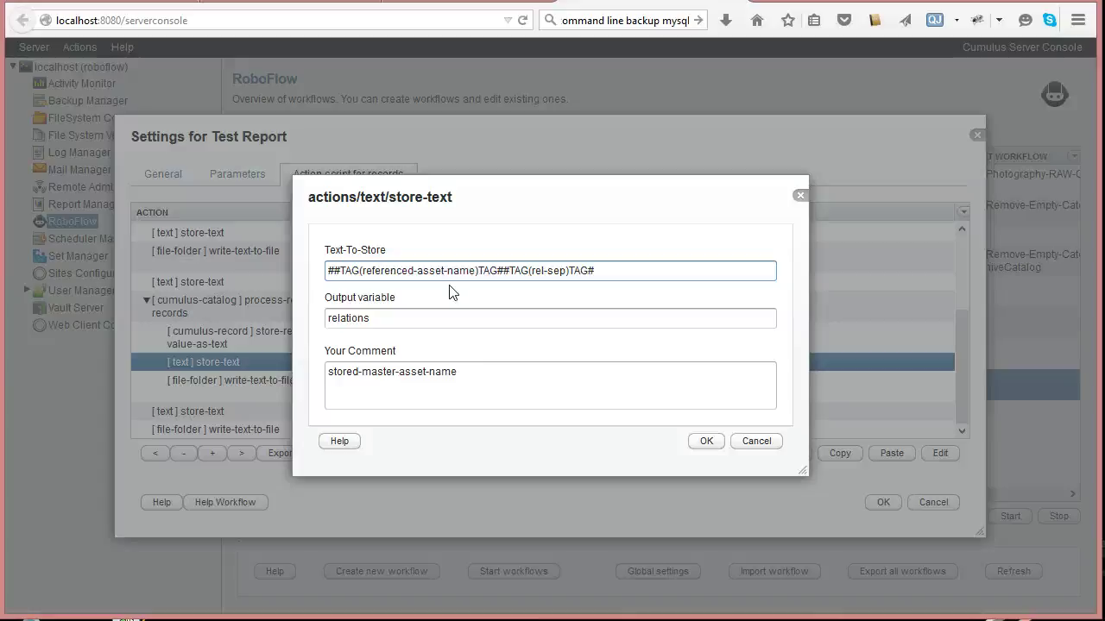
key(BackSpace)
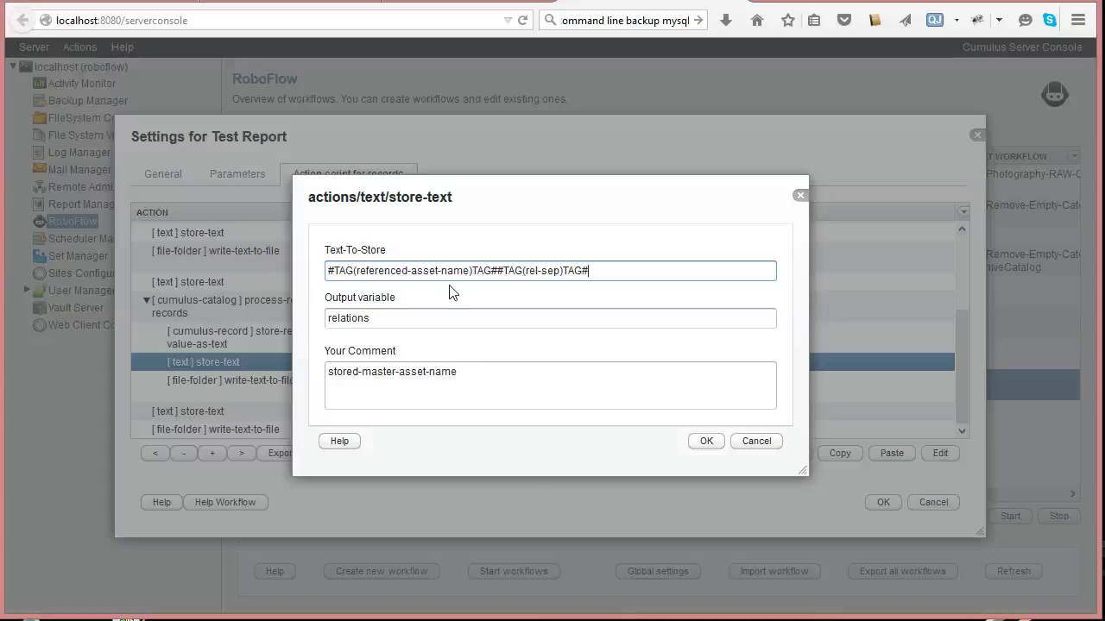
text(##)
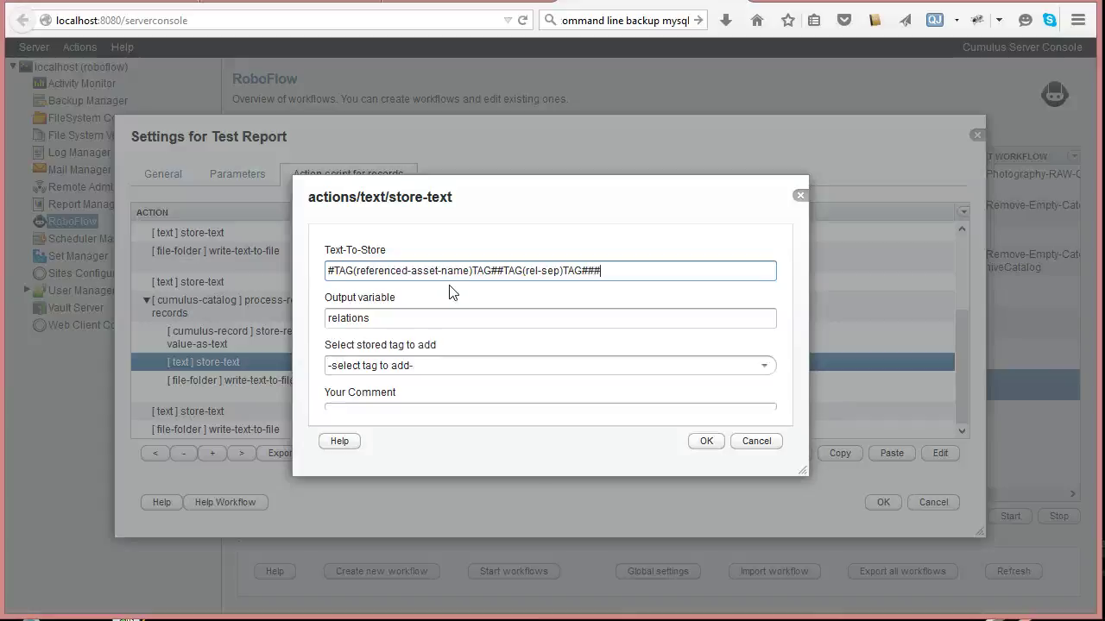
click(764, 366)
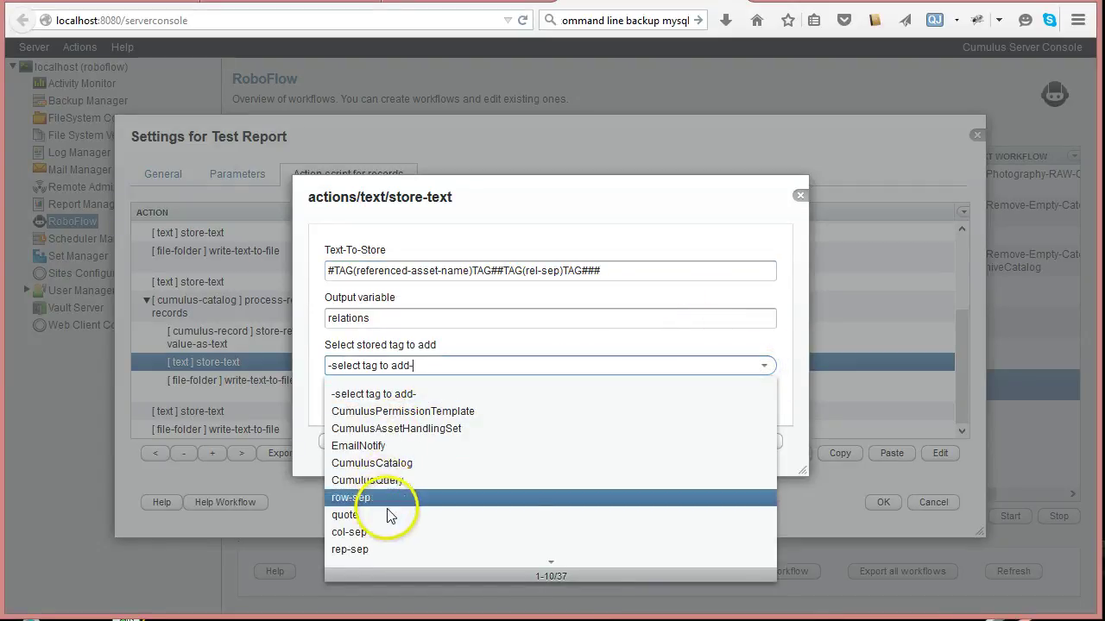
scroll(386, 527, down, 5)
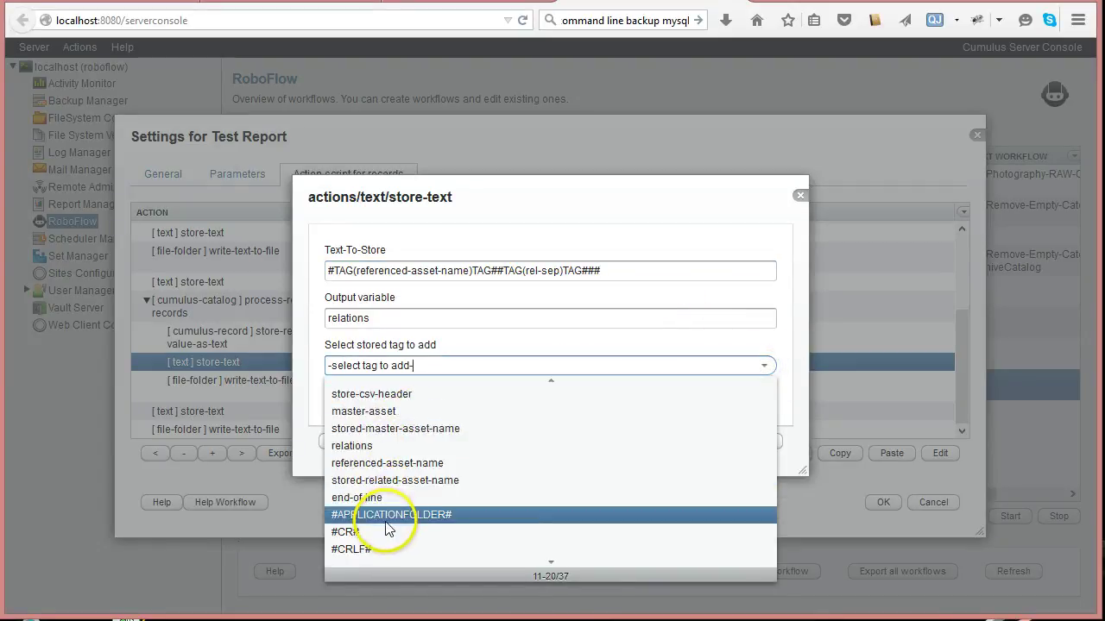
click(377, 445)
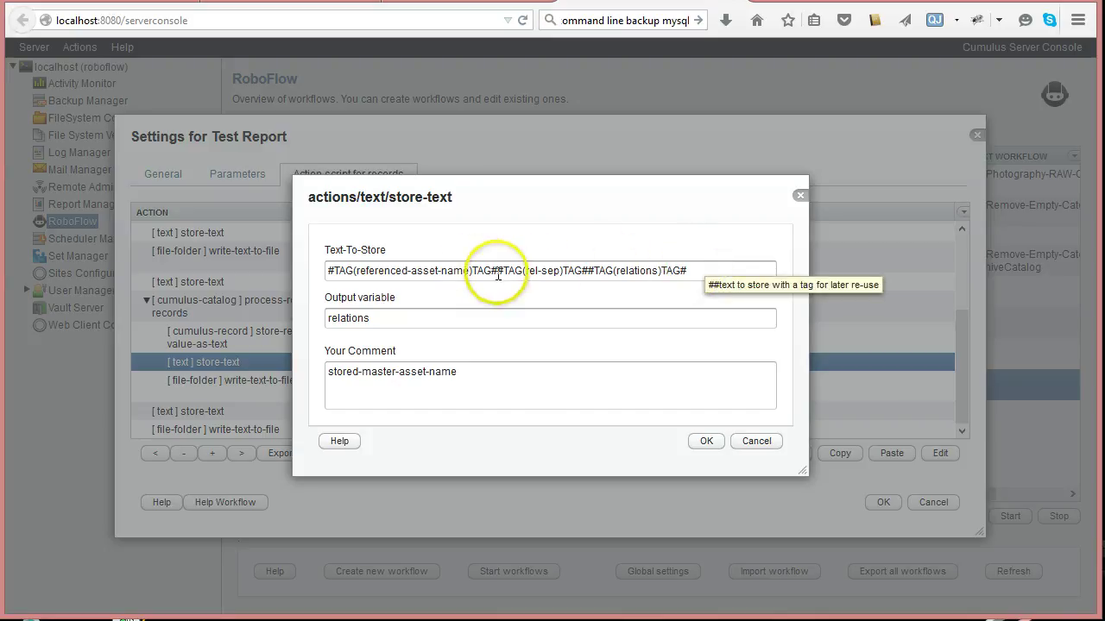
drag(498, 270, 284, 268)
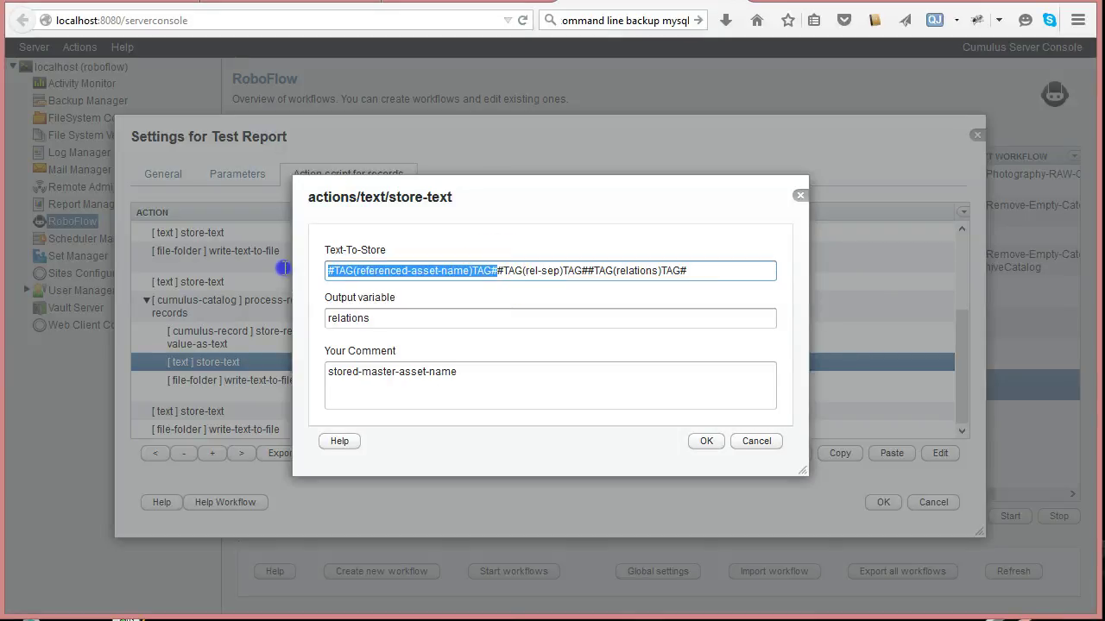
click(333, 270)
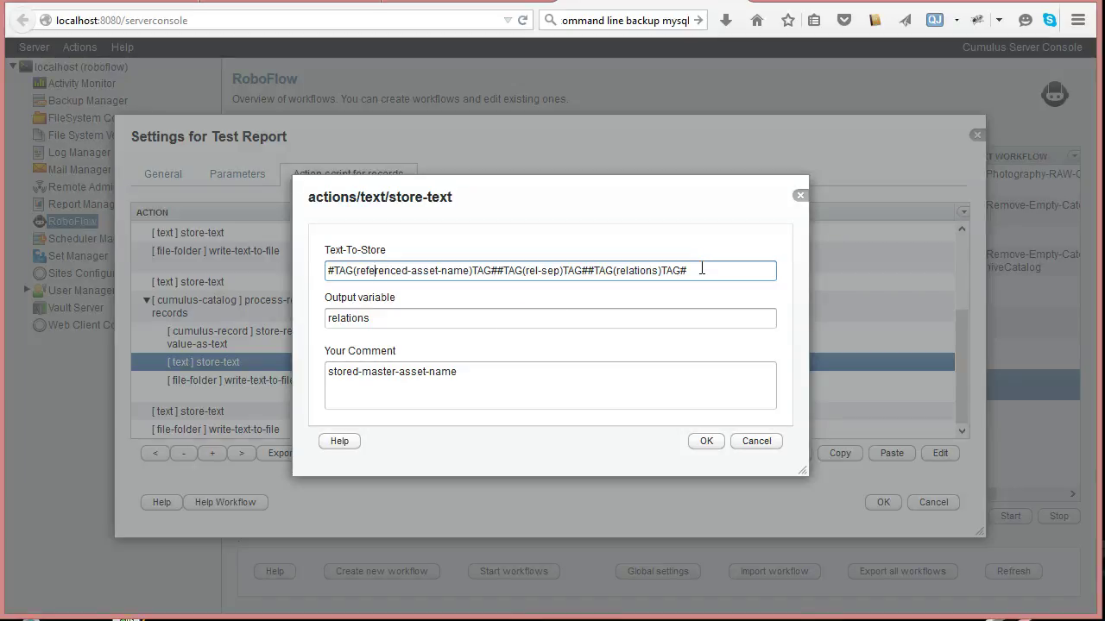
Step: Set the action's comment to "relations=" followed by the full text-to-store expression, and save the action
double_click(397, 316)
drag(481, 388, 326, 373)
key(ctrl+v)
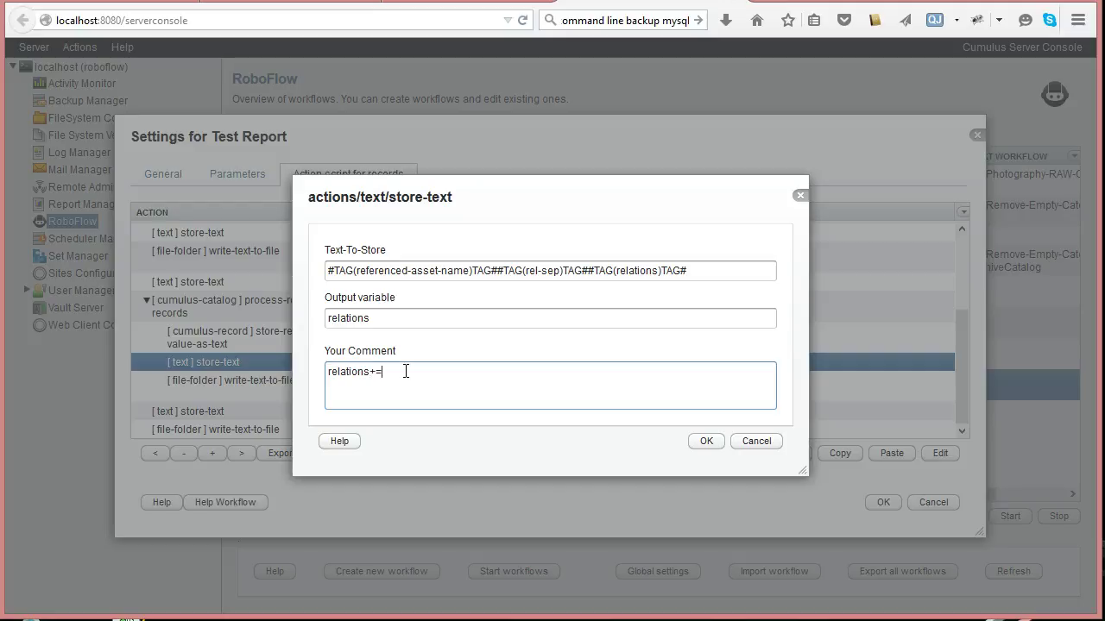
text(+=)
drag(320, 270, 760, 278)
double_click(402, 372)
text(=)
key(ctrl+v)
click(705, 441)
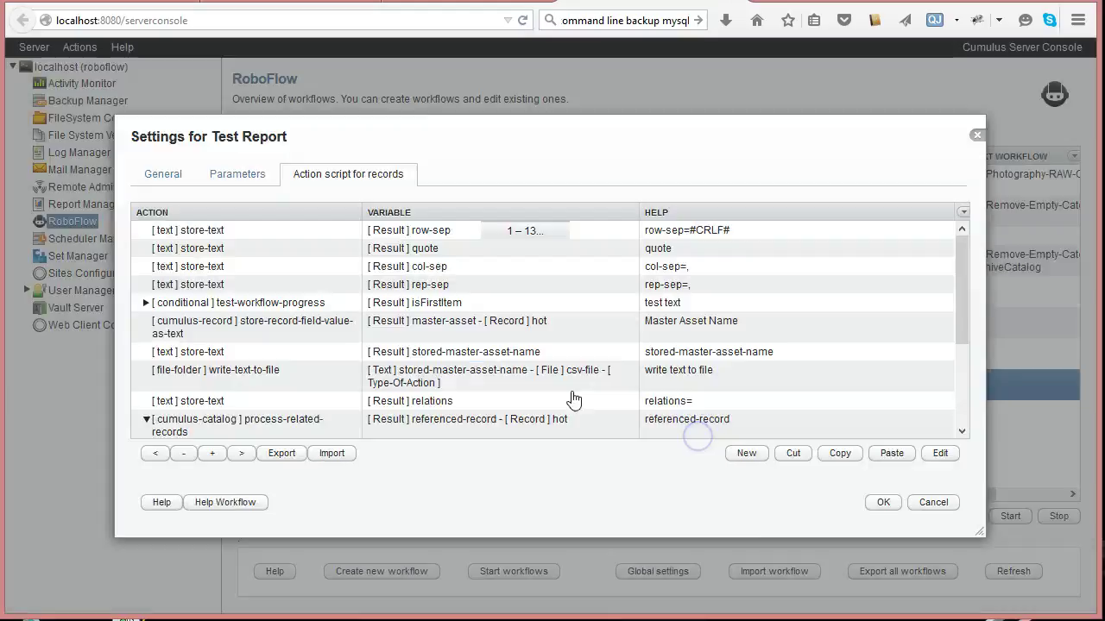
Step: Cut the stored-related-asset-name write-text-to-file action from the process-related-records group and collapse the group
drag(964, 289, 964, 380)
click(280, 393)
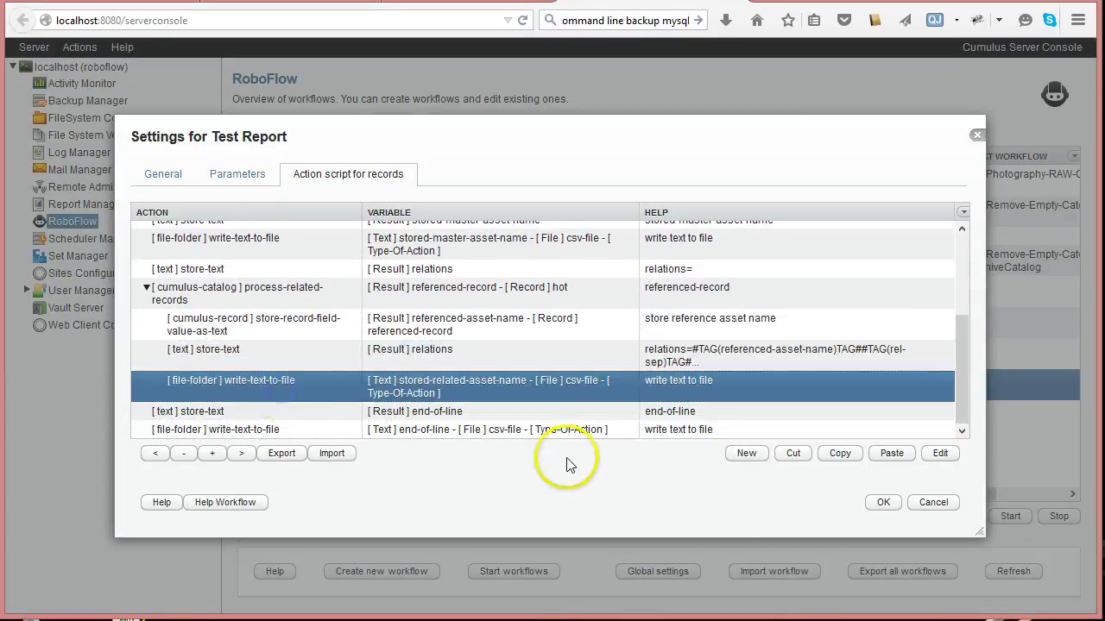
click(796, 455)
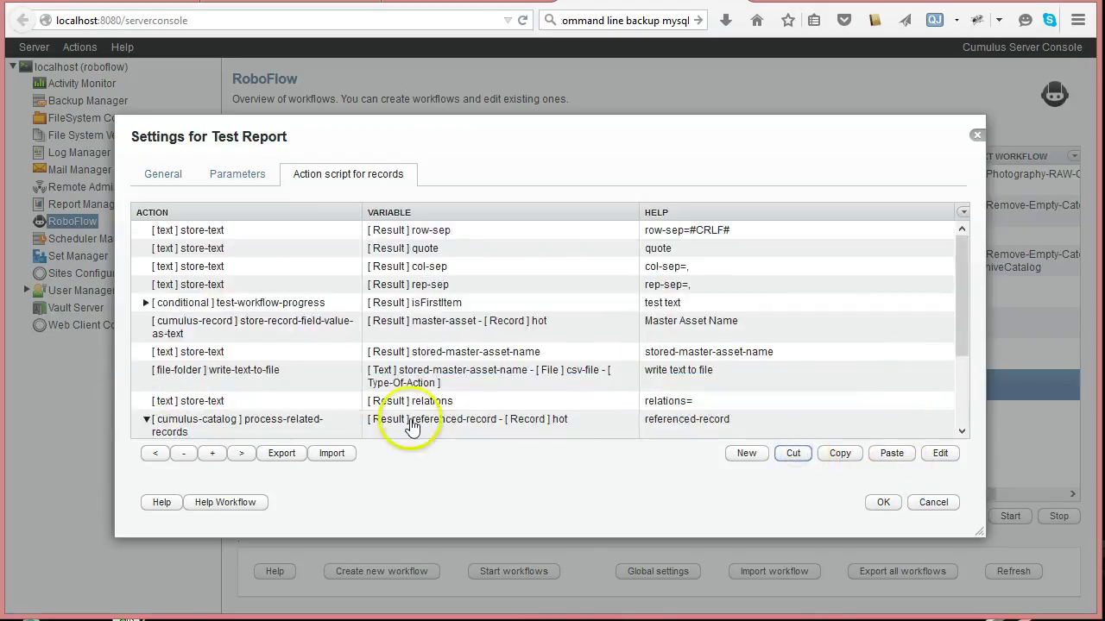
scroll(962, 333, down, 3)
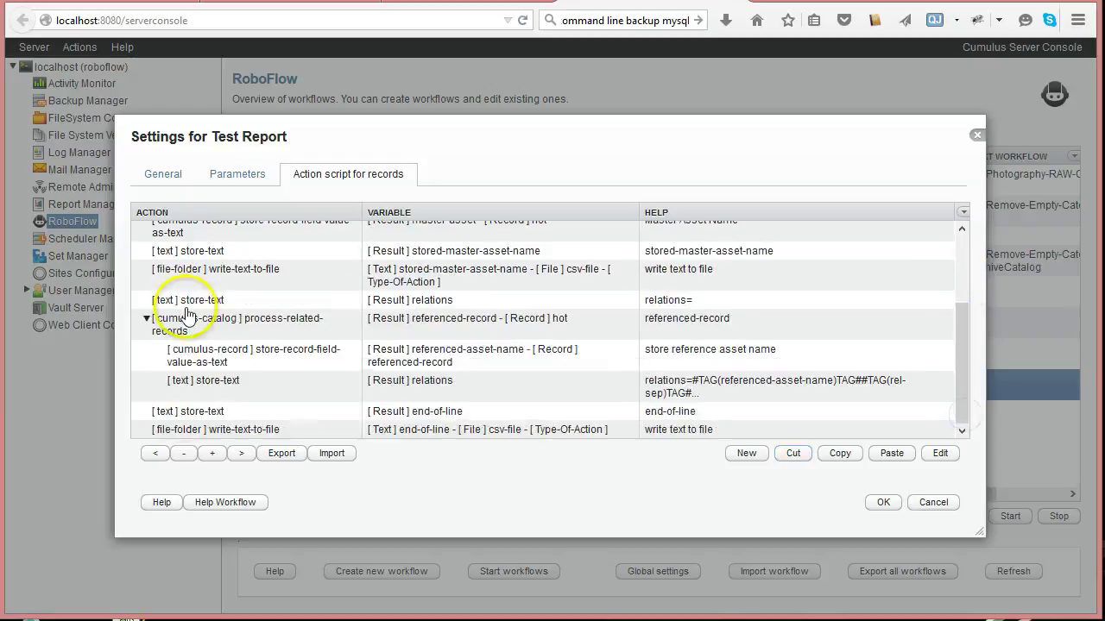
click(148, 321)
click(310, 385)
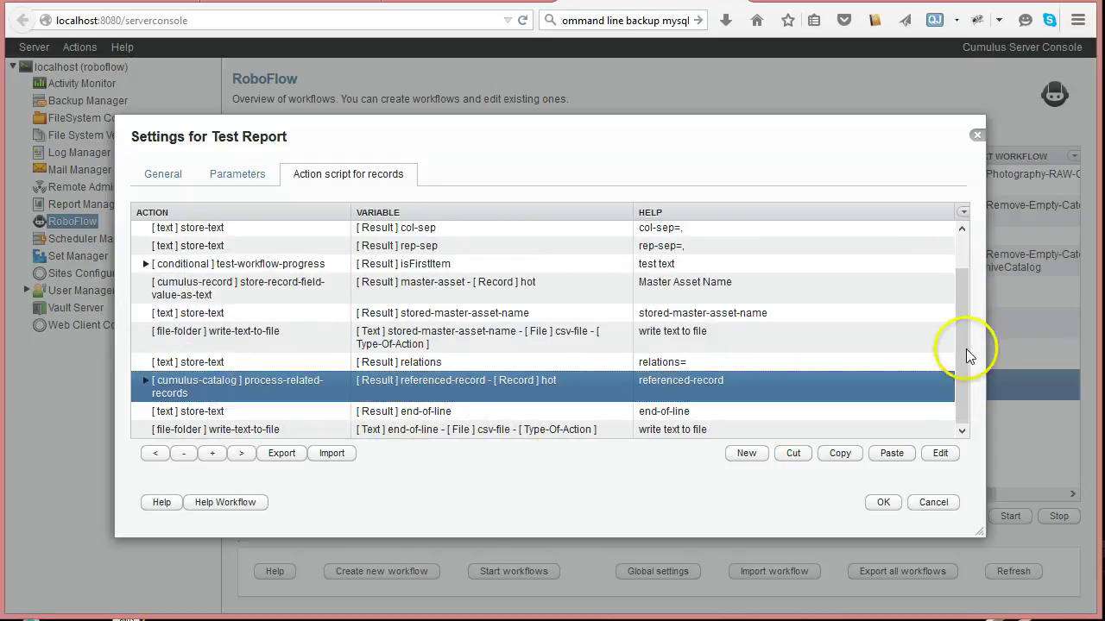
Step: Add a store-sub-part-of-text action from the text category after the process-related-records group and close its settings without filling them in
click(190, 411)
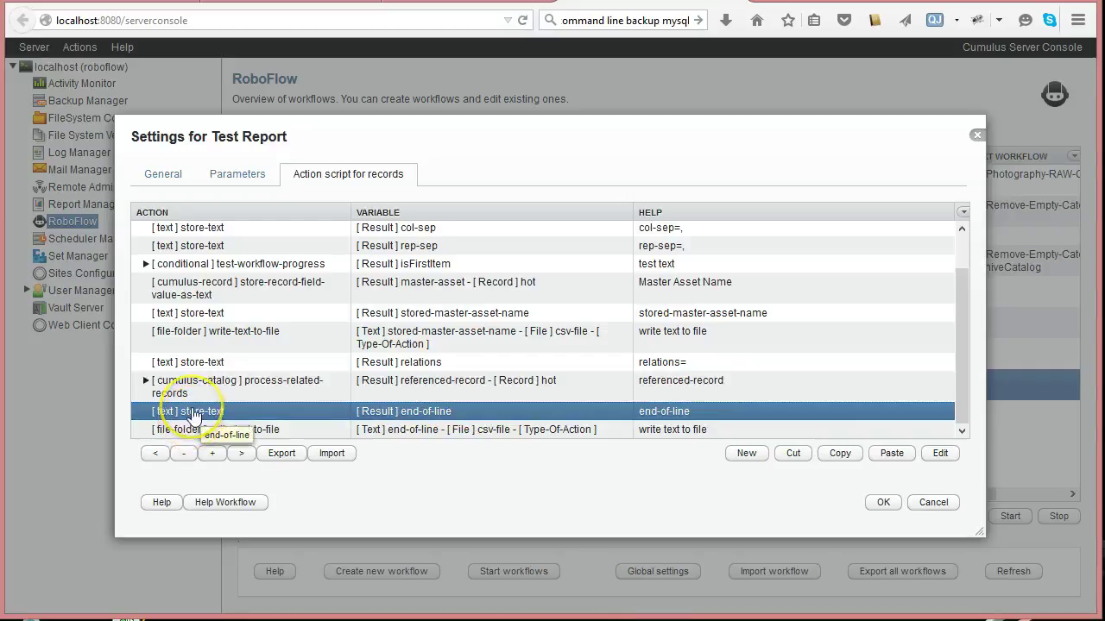
click(193, 383)
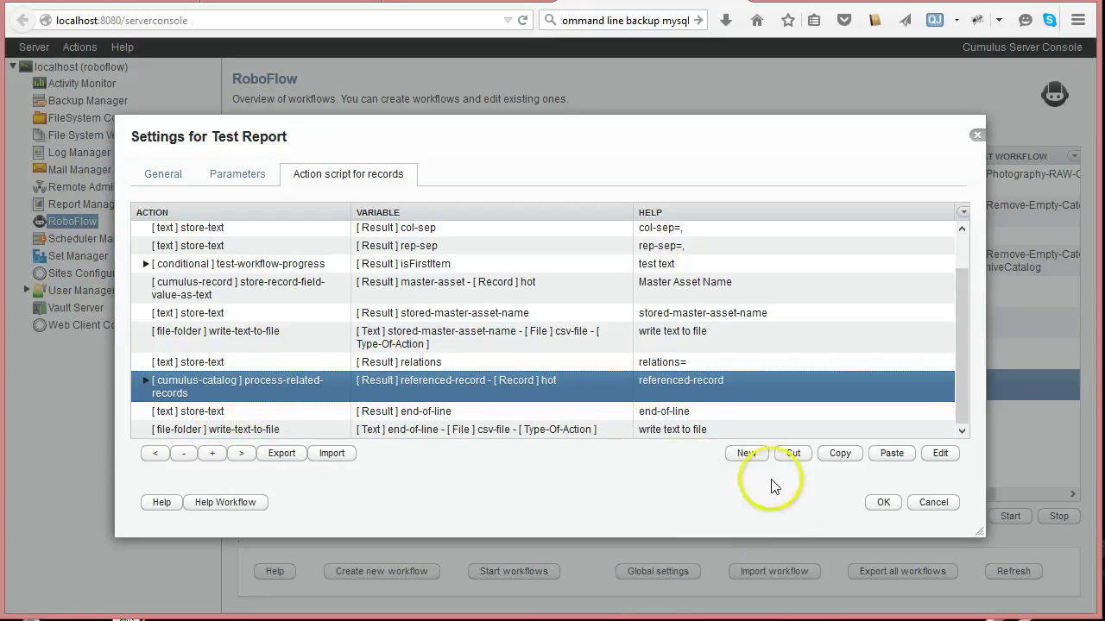
click(748, 454)
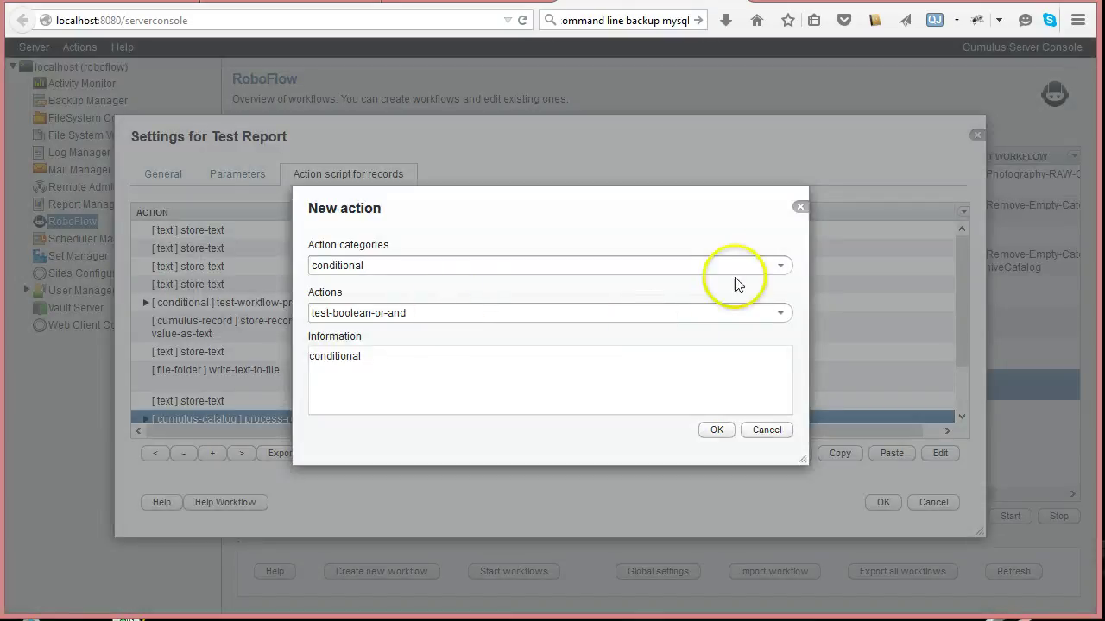
click(786, 270)
click(785, 270)
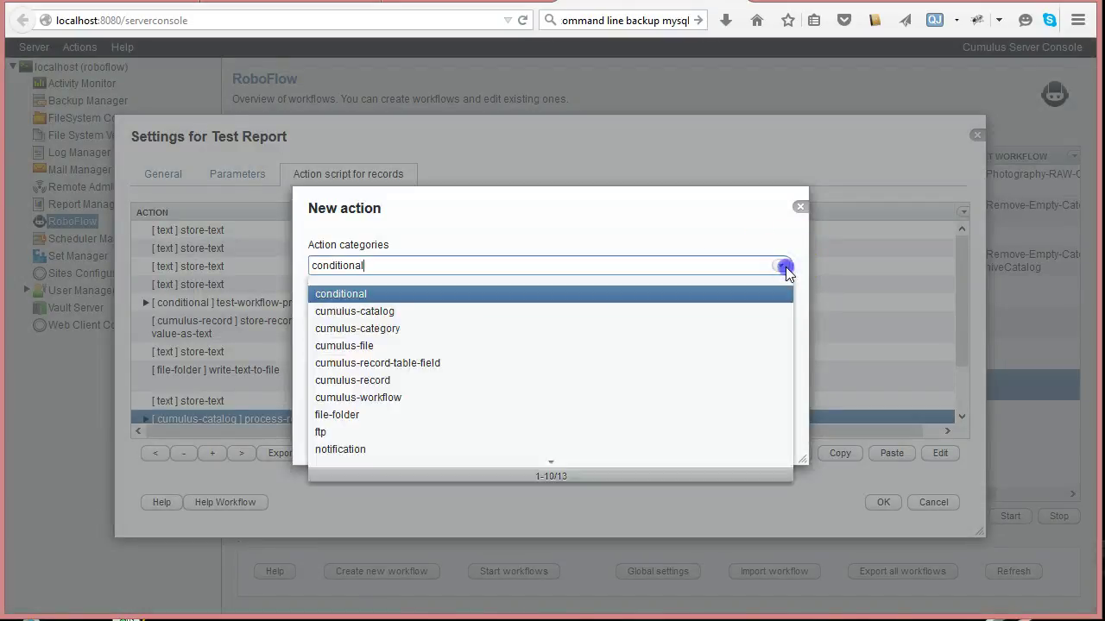
click(786, 270)
scroll(338, 339, down, 3)
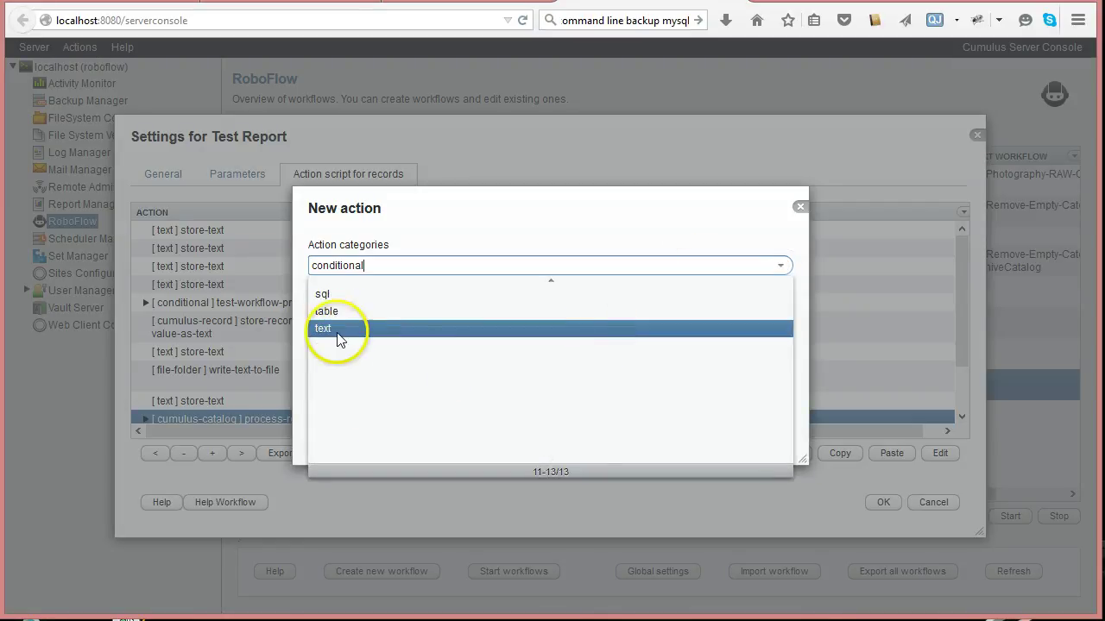
click(338, 336)
click(780, 312)
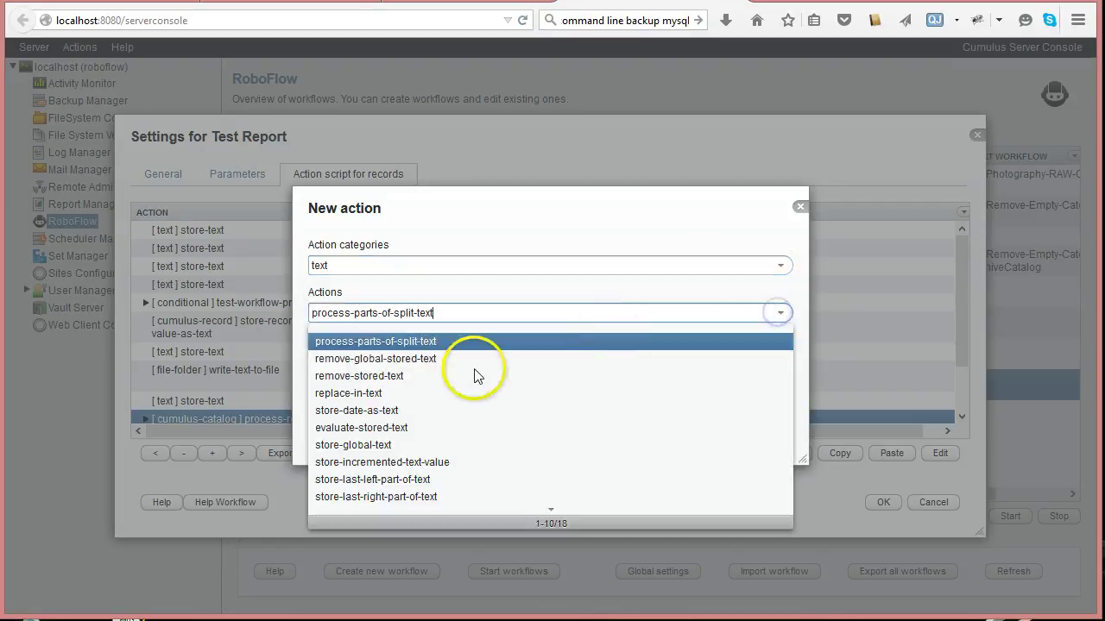
scroll(466, 380, down, 3)
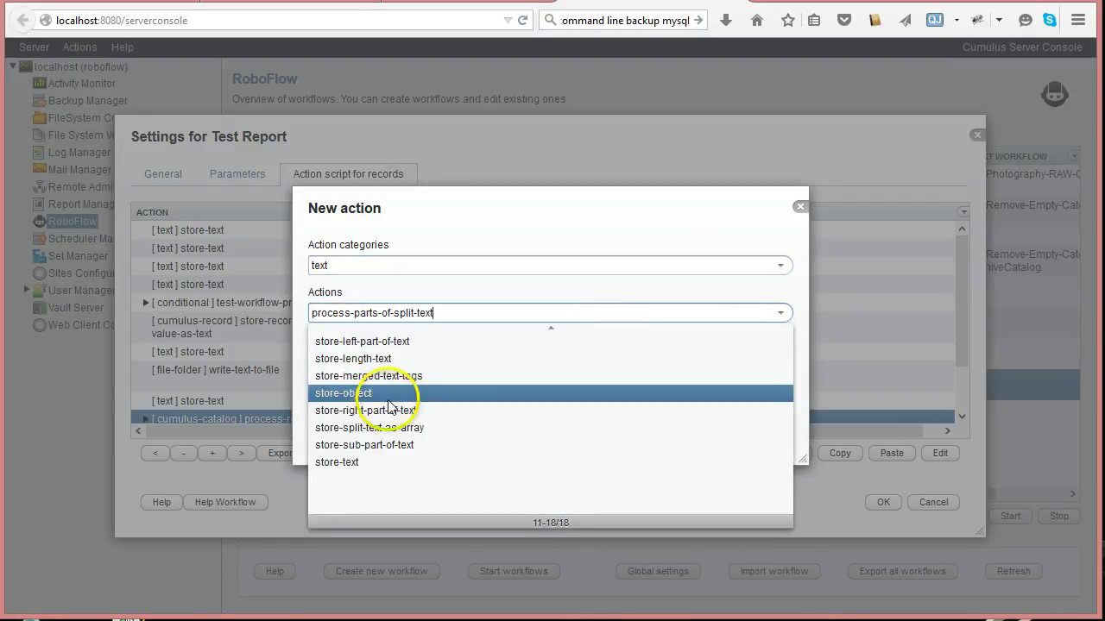
click(367, 446)
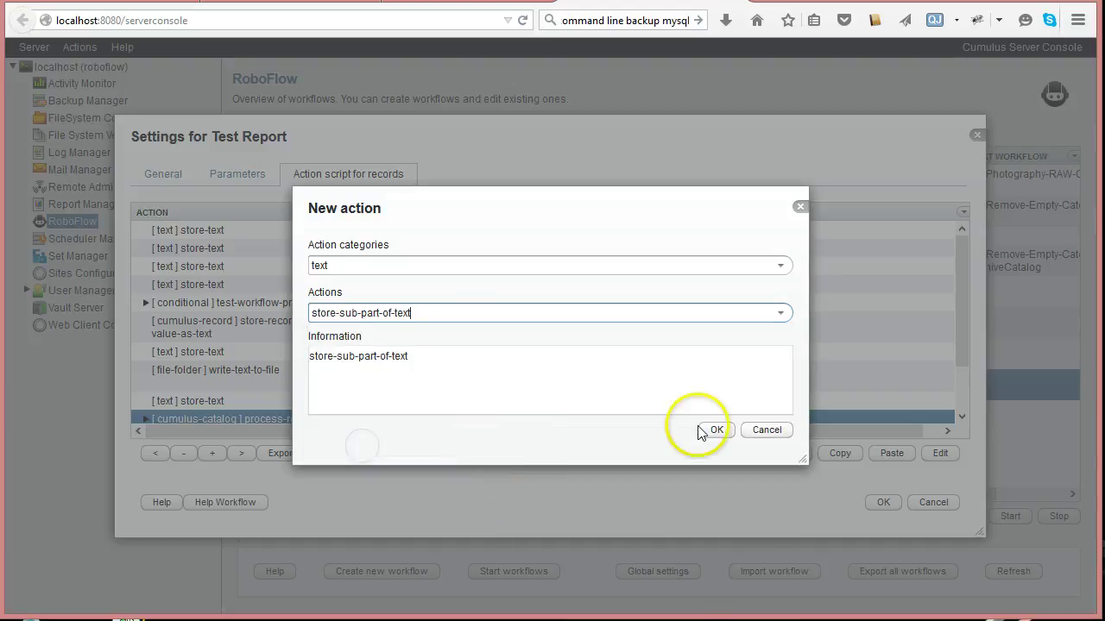
click(717, 430)
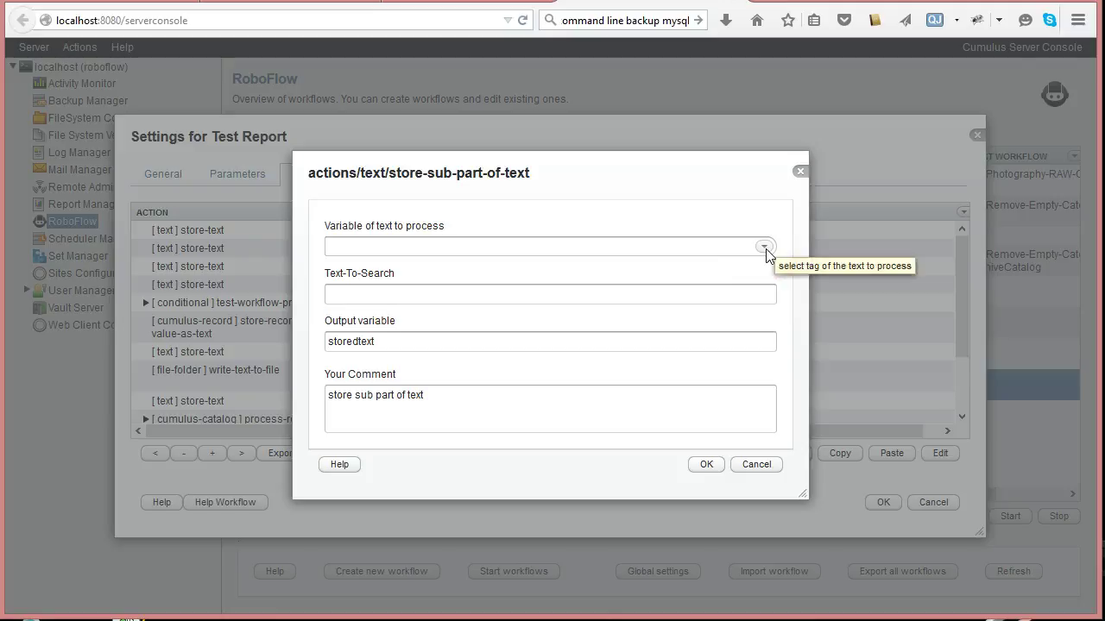
click(764, 248)
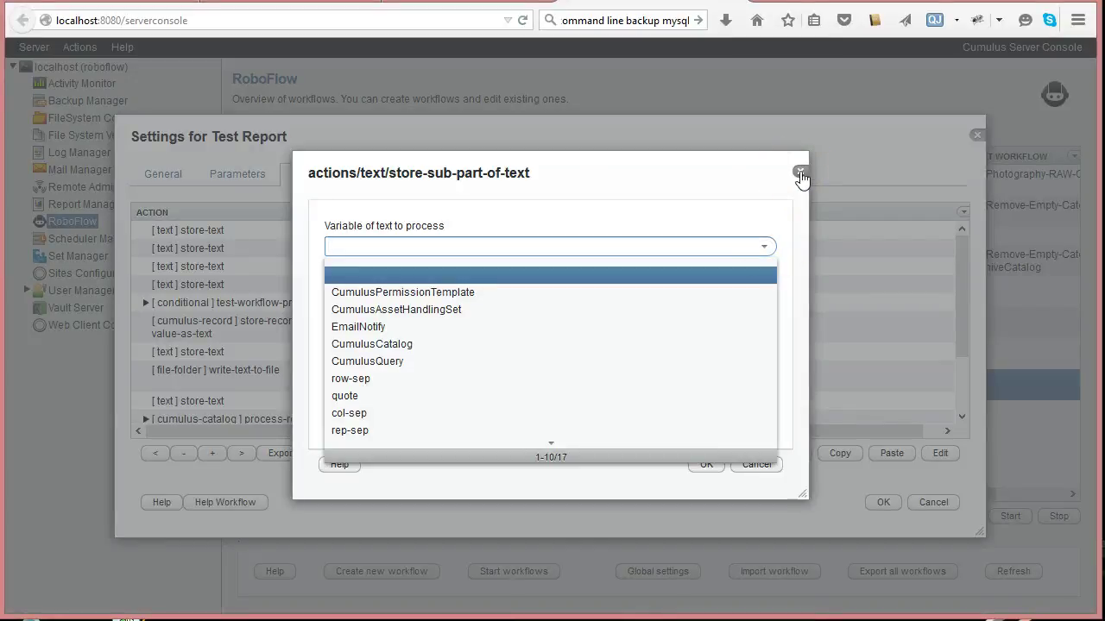
click(801, 176)
Step: Add a store-last-left-part-of-text action from the text category directly after the process-related-records group
drag(959, 317, 960, 449)
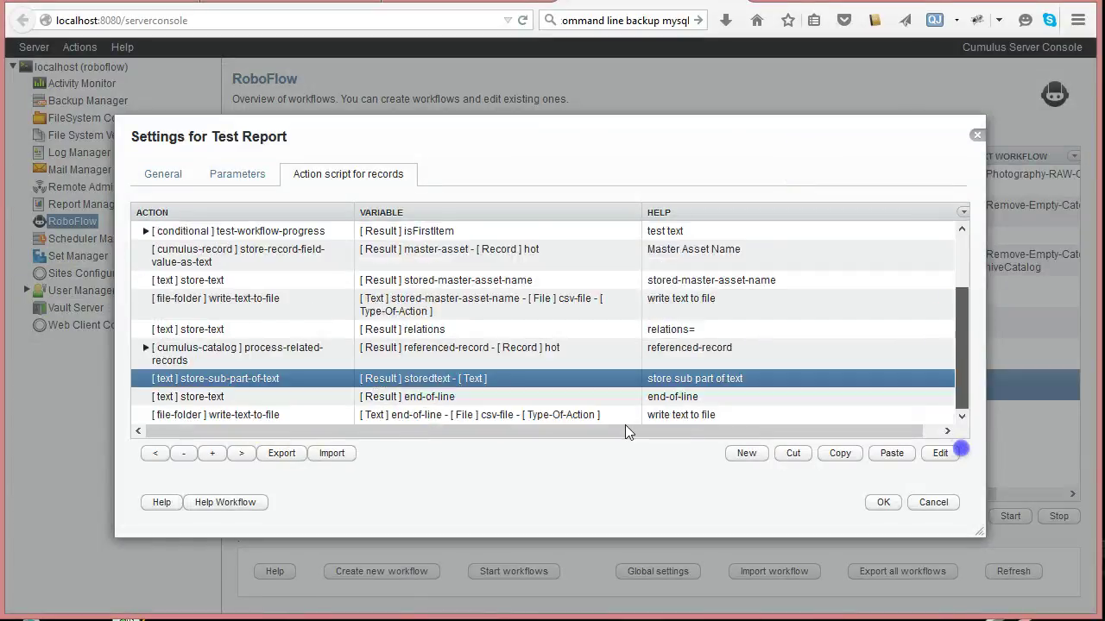
click(183, 354)
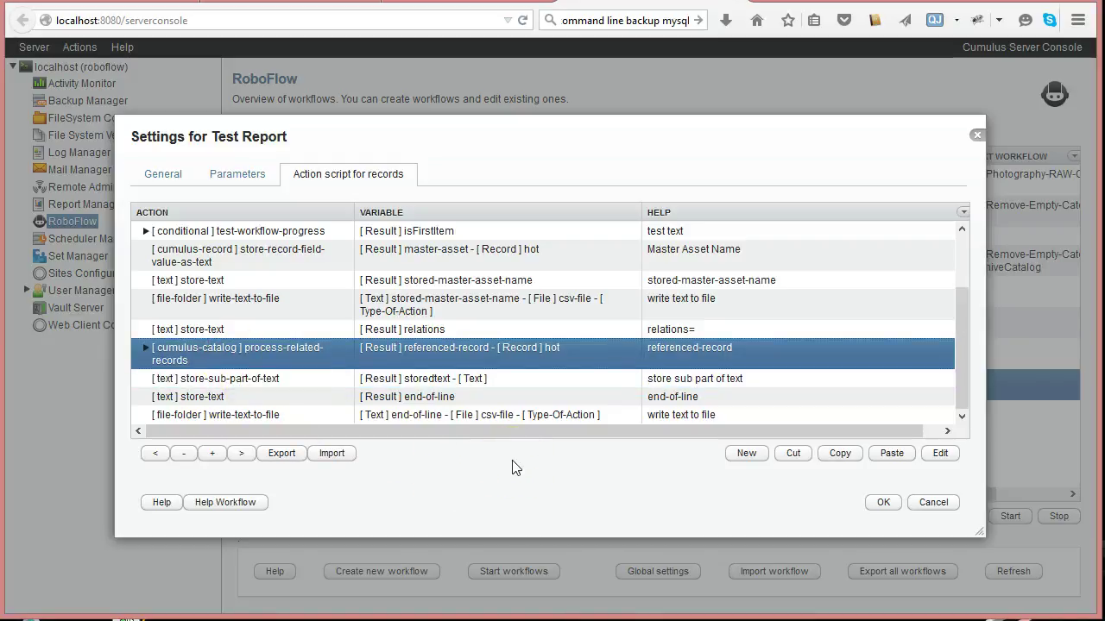
click(744, 453)
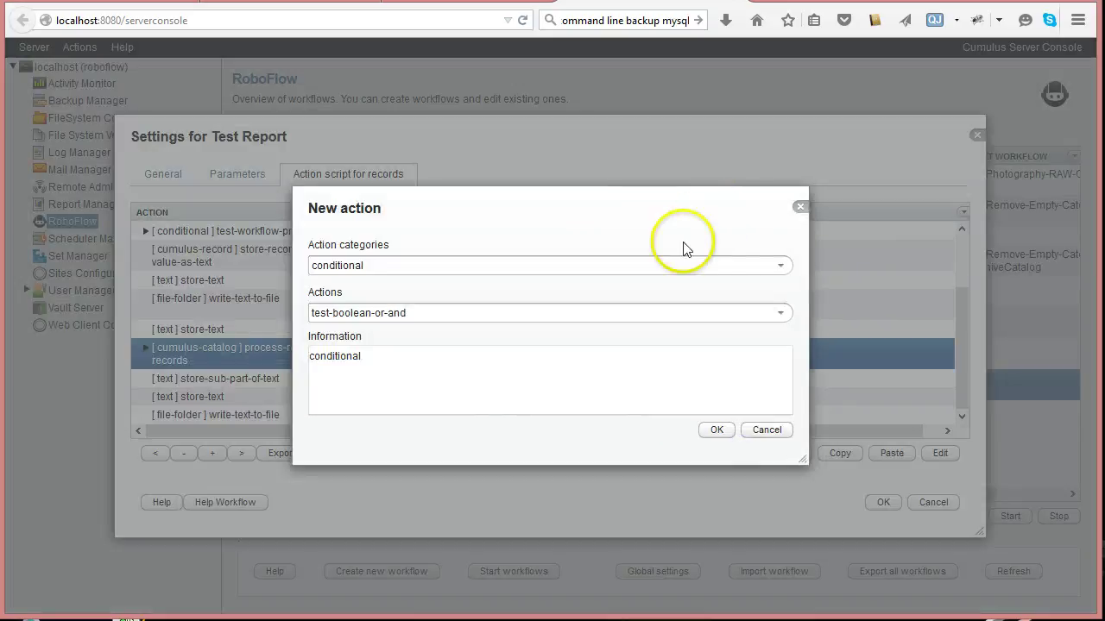
click(780, 266)
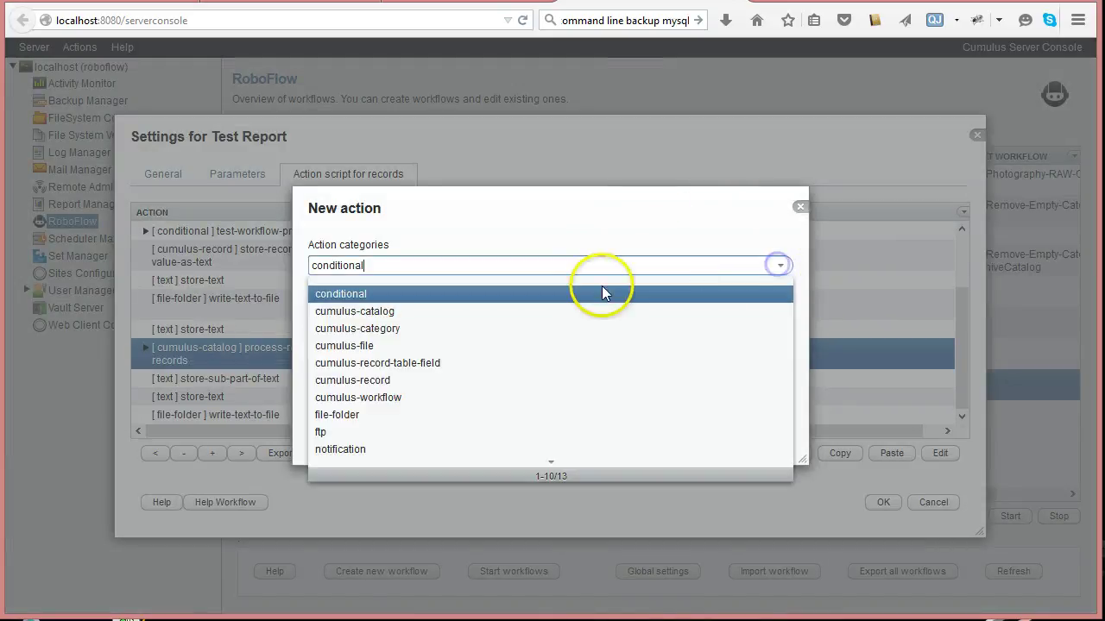
click(402, 458)
click(354, 335)
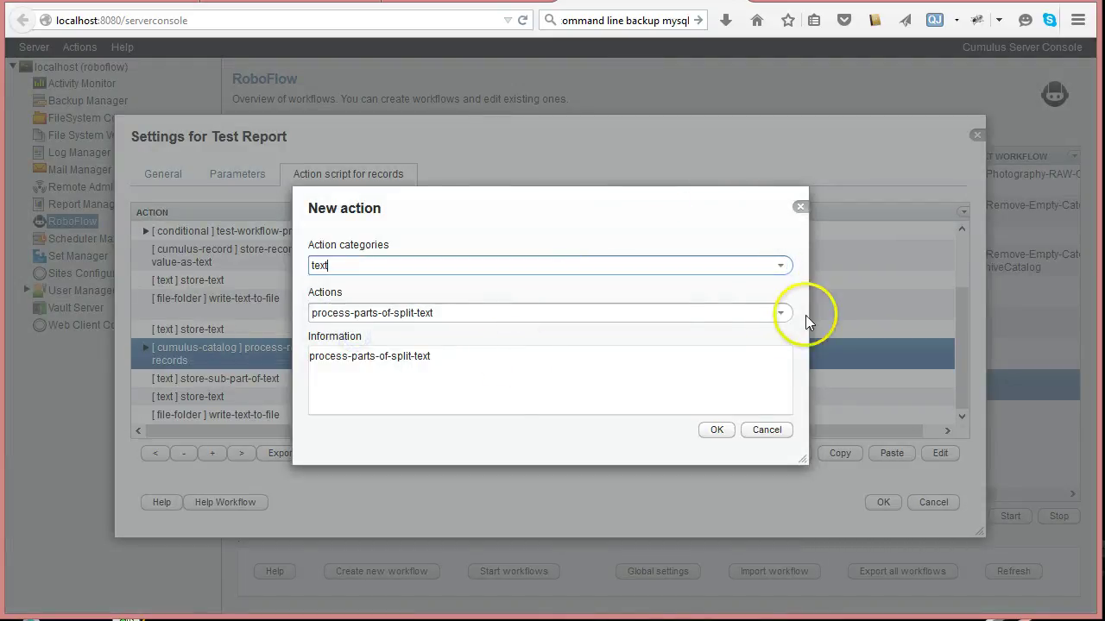
click(780, 312)
scroll(529, 385, down, 1)
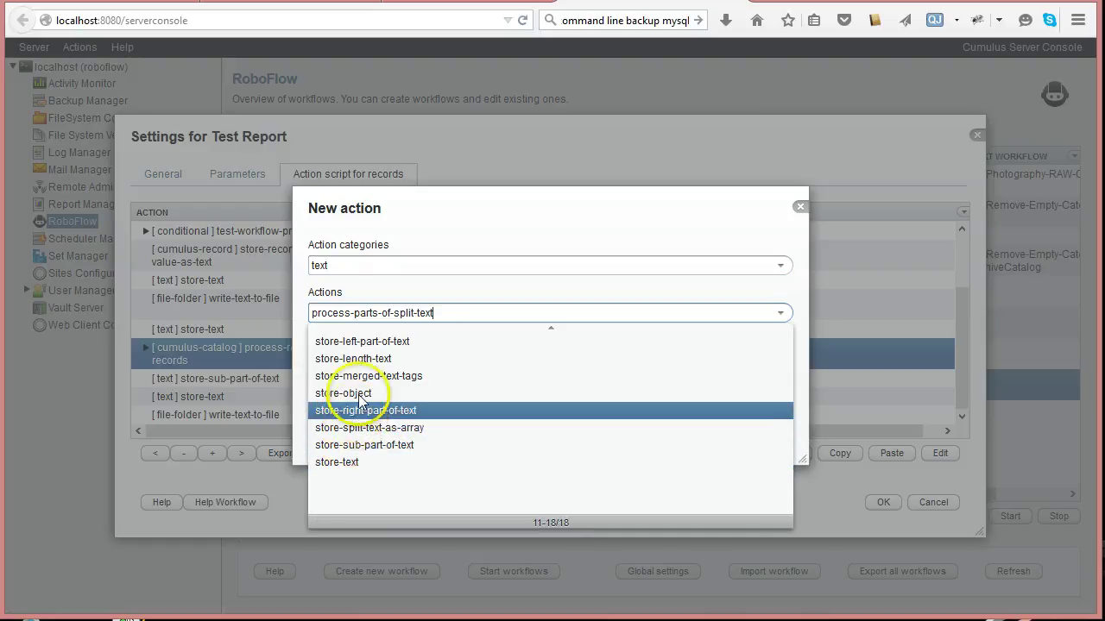
scroll(394, 375, up, 1)
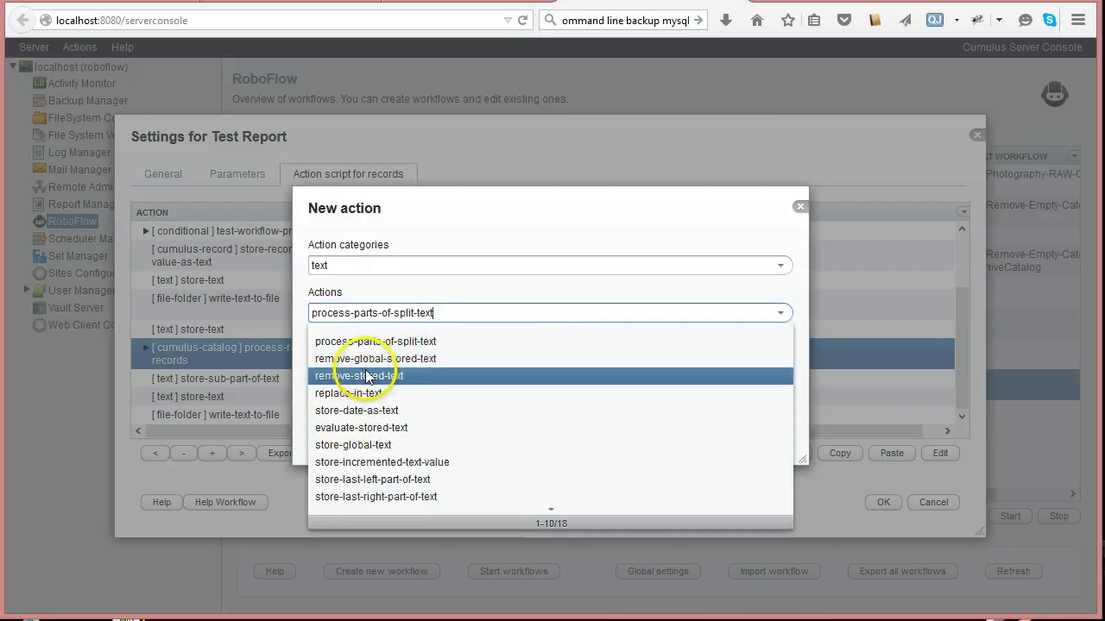
click(354, 480)
click(718, 430)
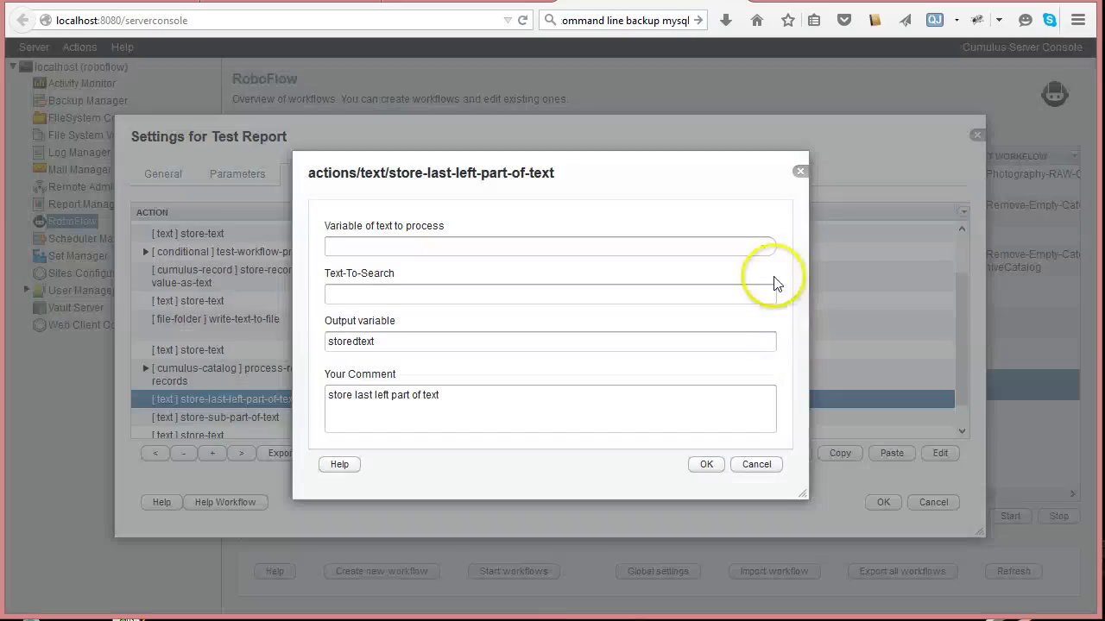
Step: Set the store-last-left-part-of-text action to process the relations variable and search for a comma
click(768, 247)
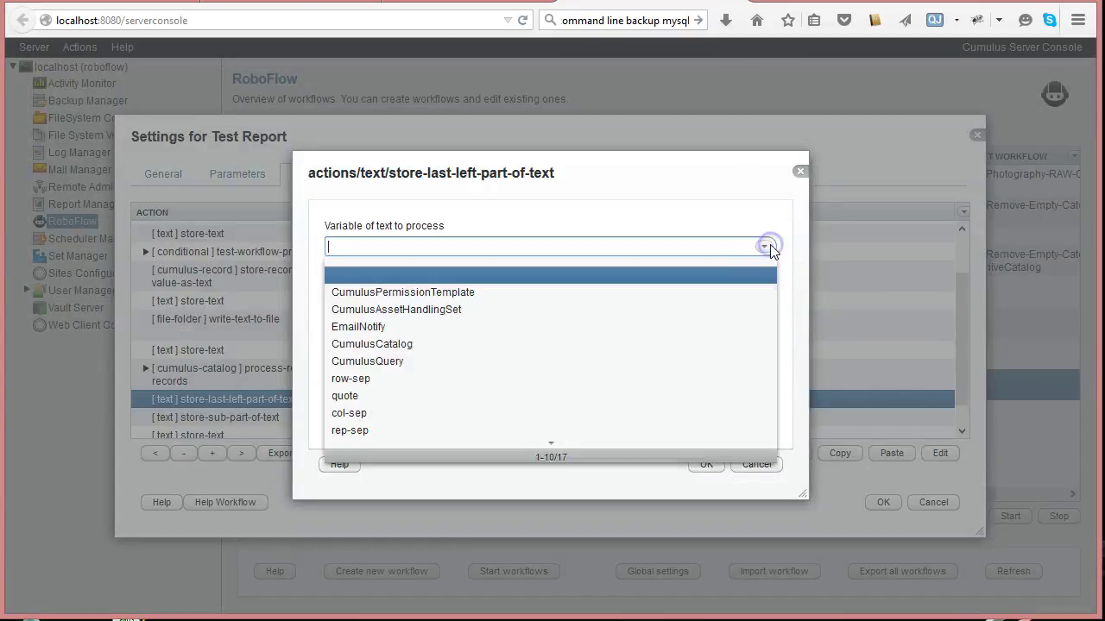
scroll(435, 375, down, 3)
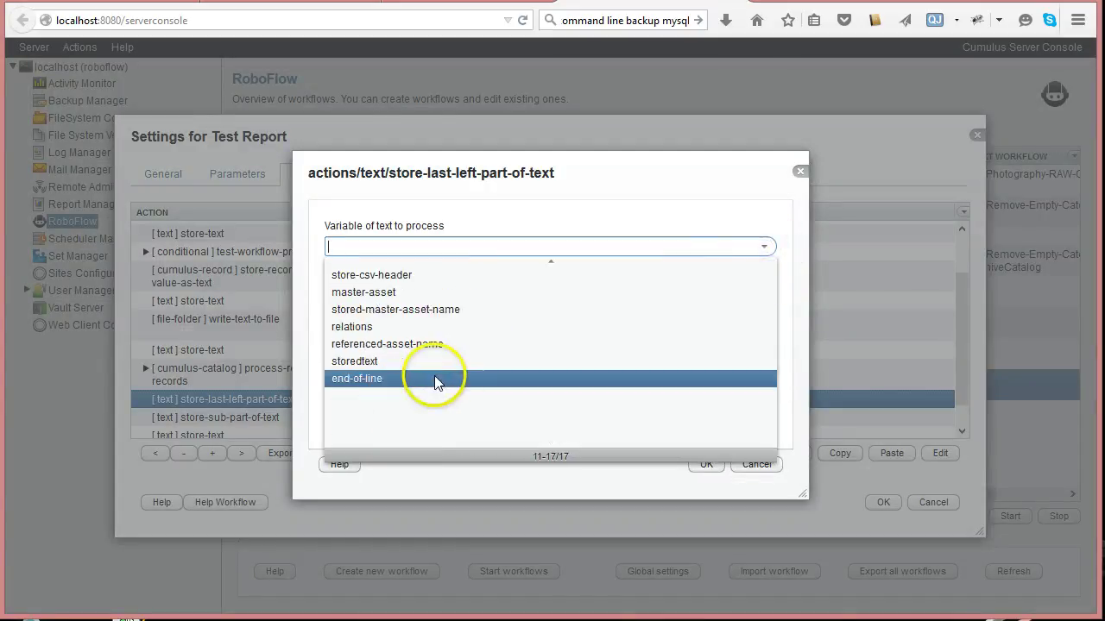
click(364, 327)
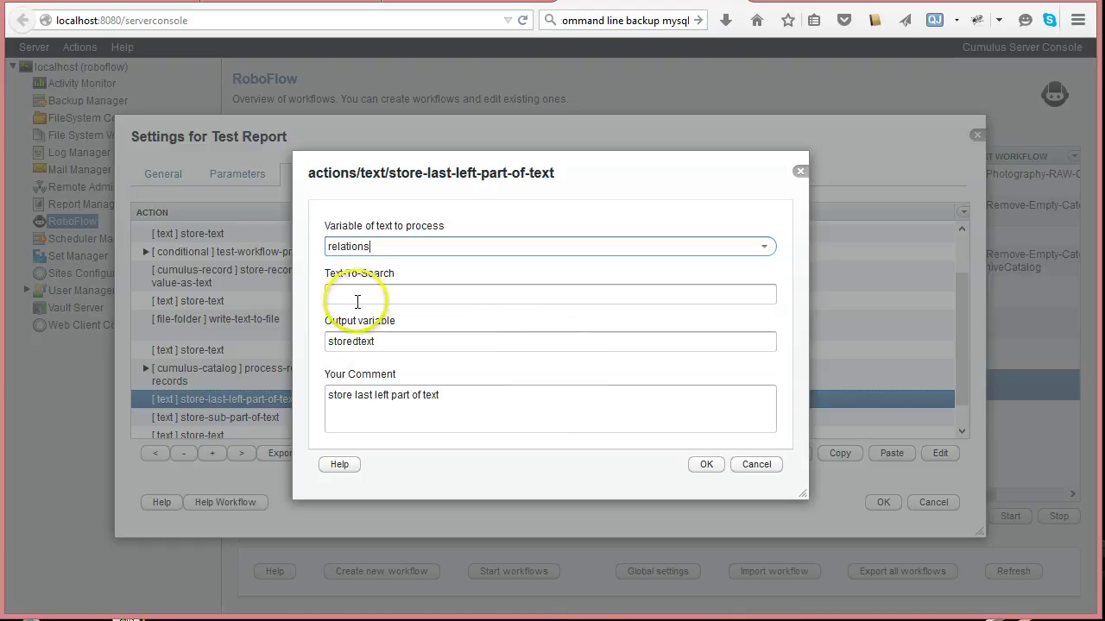
click(359, 294)
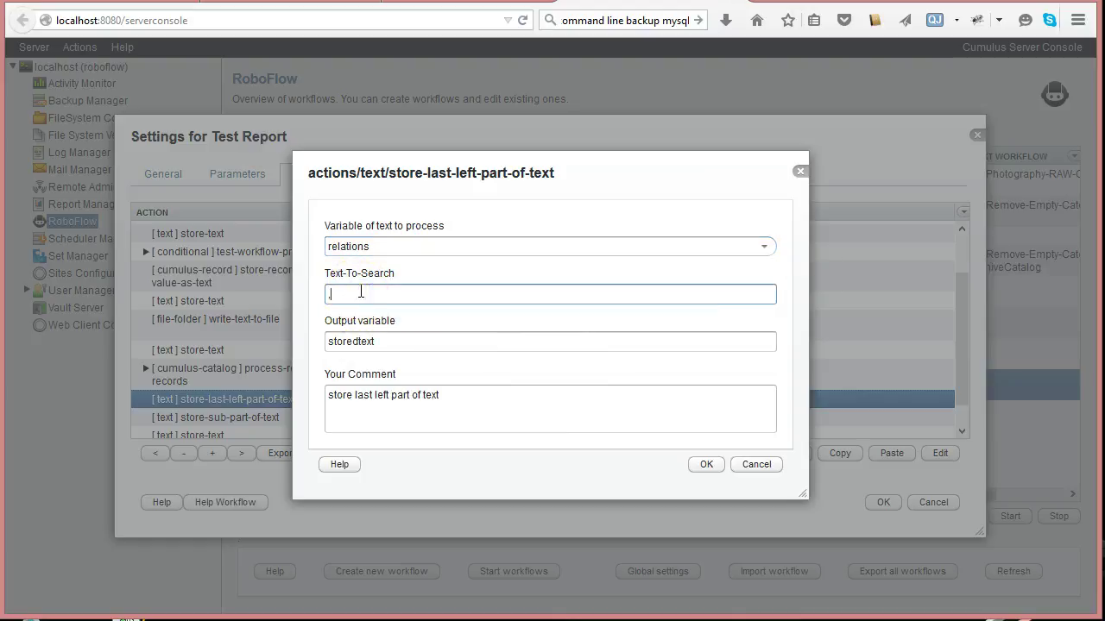
Step: Set the output variable to relations, change the comment to "store last left part of text: reltations", and save the action
double_click(383, 340)
text(#TAG(referenced-asset-name)TAG##TAG(rel-sep)TAG##TAG(relations)TAG#)
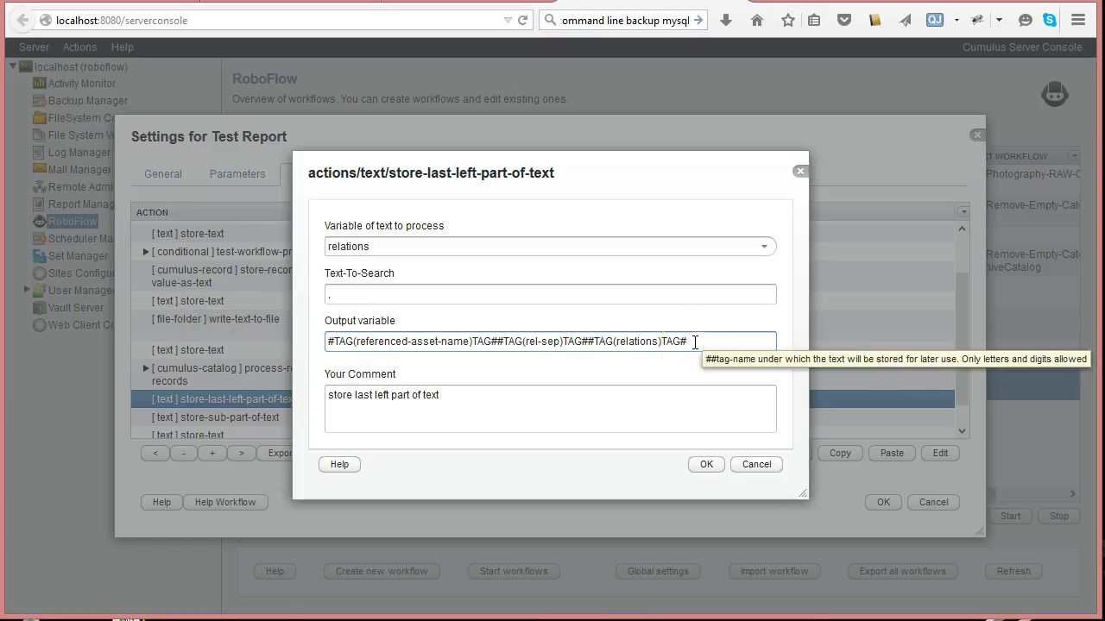
key(BackSpace)
key(BackSpace)
key(BackSpace)
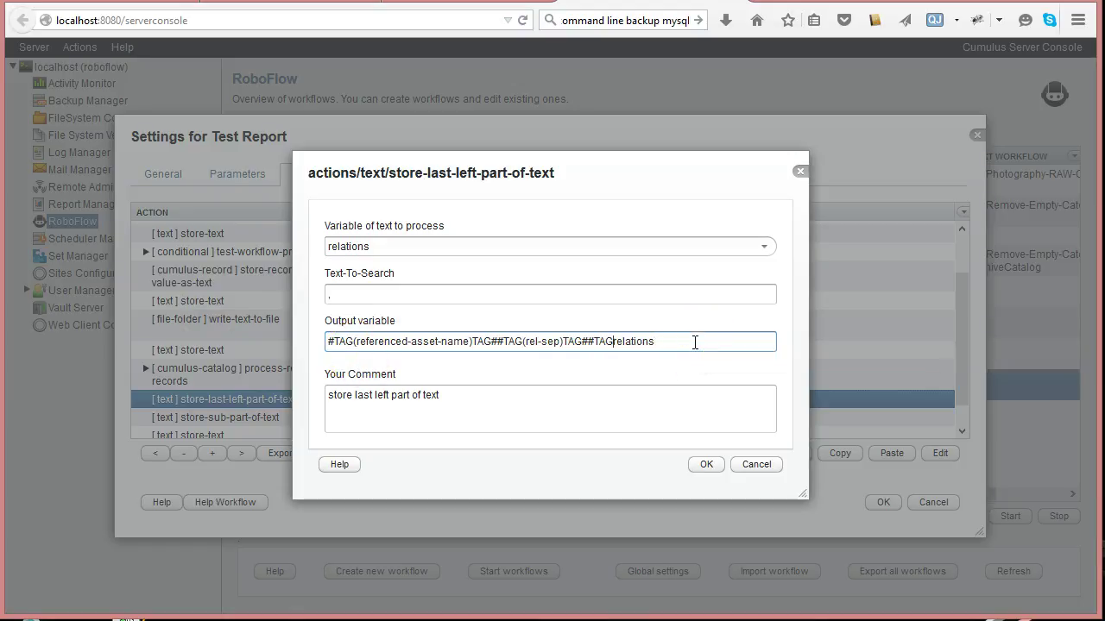
key(BackSpace)
key(BackSpace)
key(BackSpace)
key(BackSpace)
key(BackSpace)
key(BackSpace)
key(BackSpace)
key(BackSpace)
key(BackSpace)
key(BackSpace)
key(BackSpace)
key(BackSpace)
key(BackSpace)
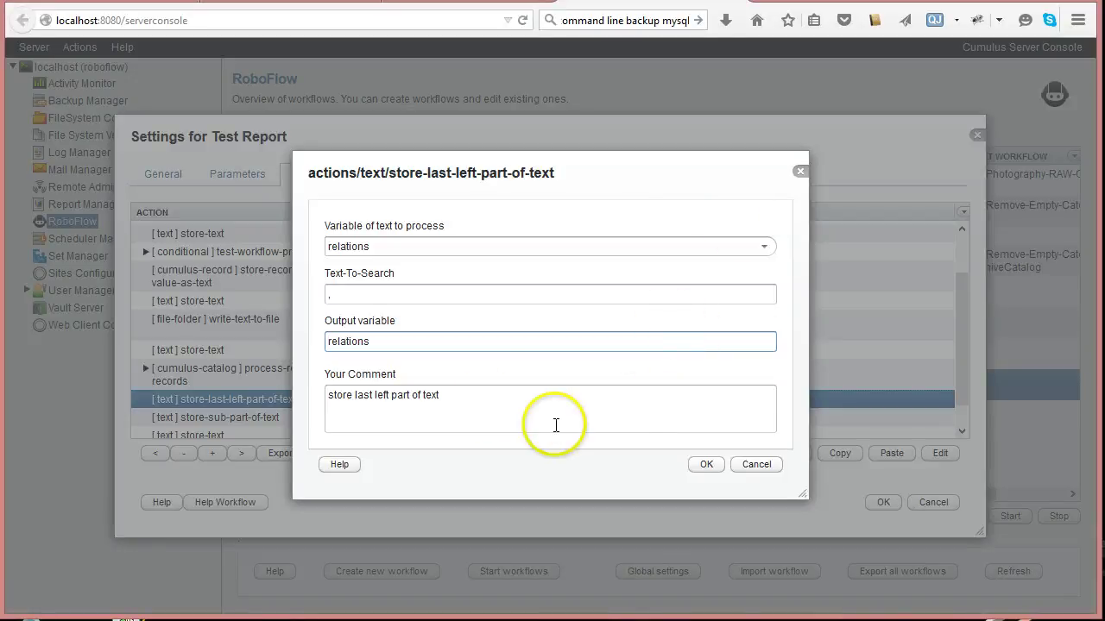
click(457, 396)
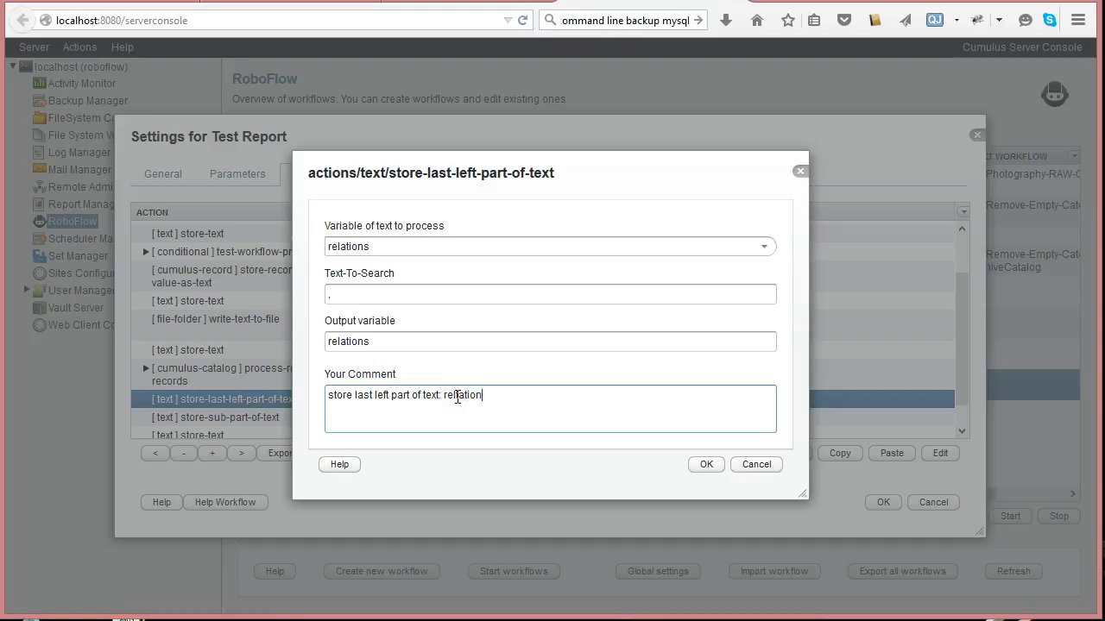
click(710, 463)
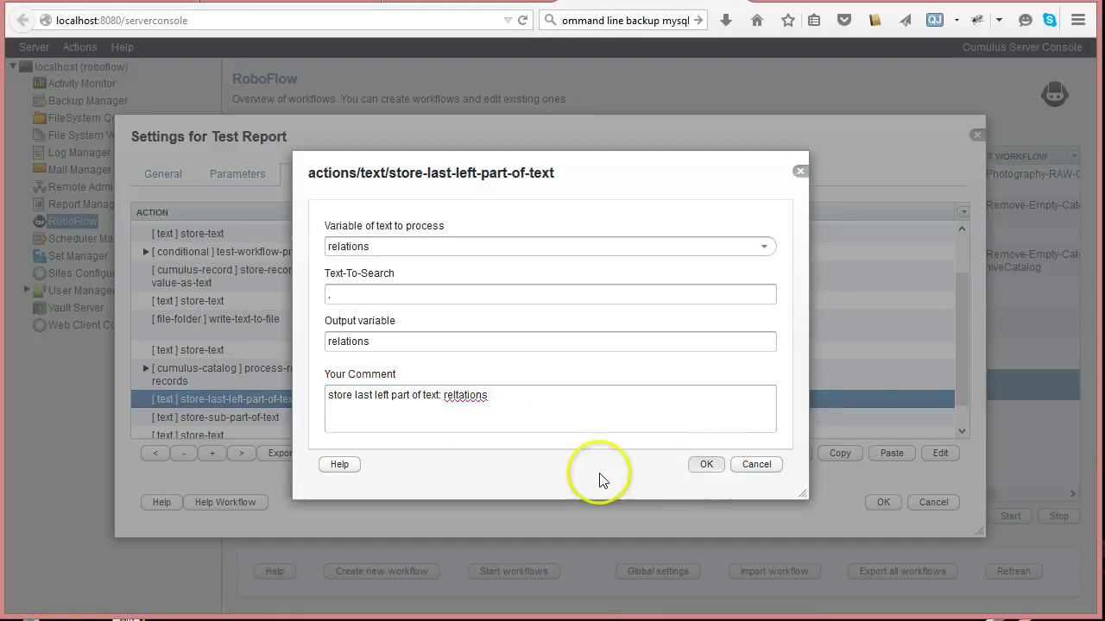
Step: Review the relations store-text settings inside the process-related-records group, close them without changes, and collapse the group
drag(961, 271, 949, 385)
click(644, 327)
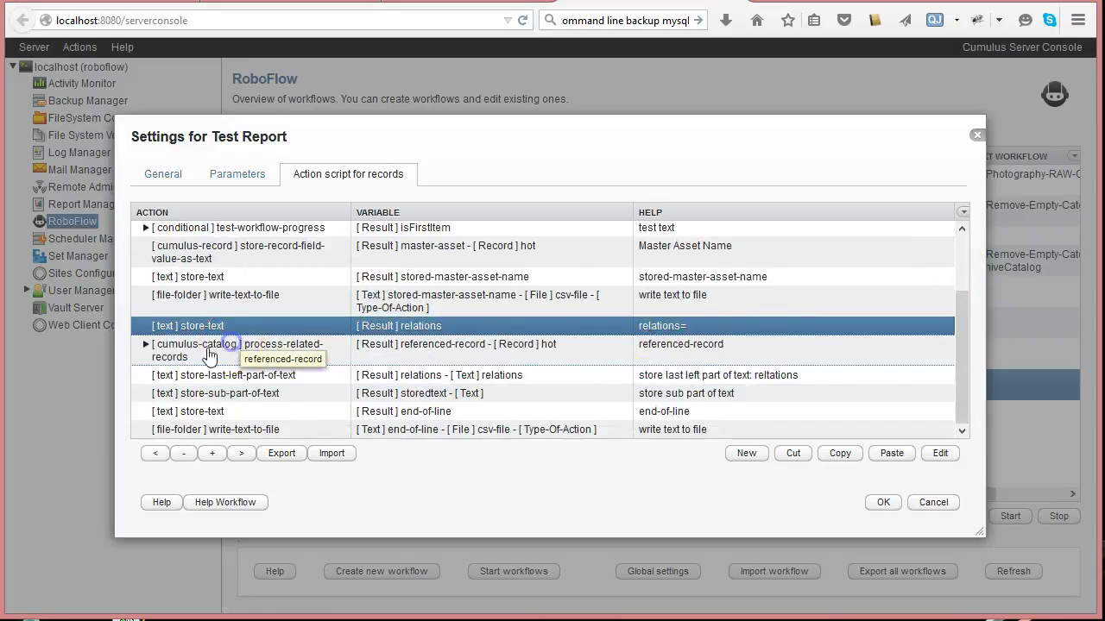
click(216, 350)
click(147, 347)
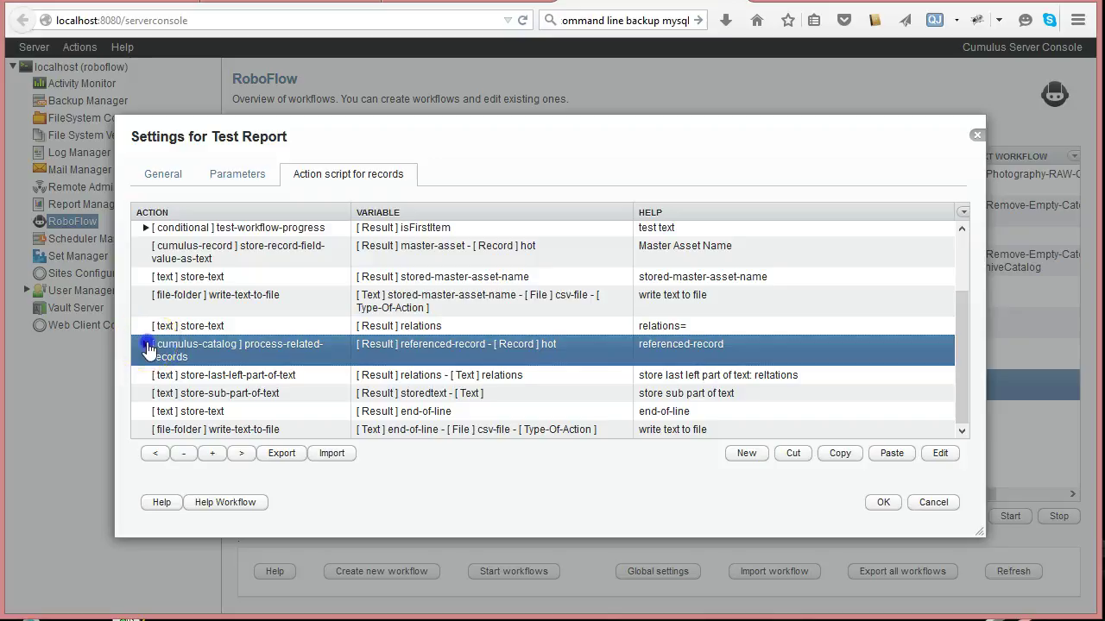
click(246, 410)
double_click(246, 411)
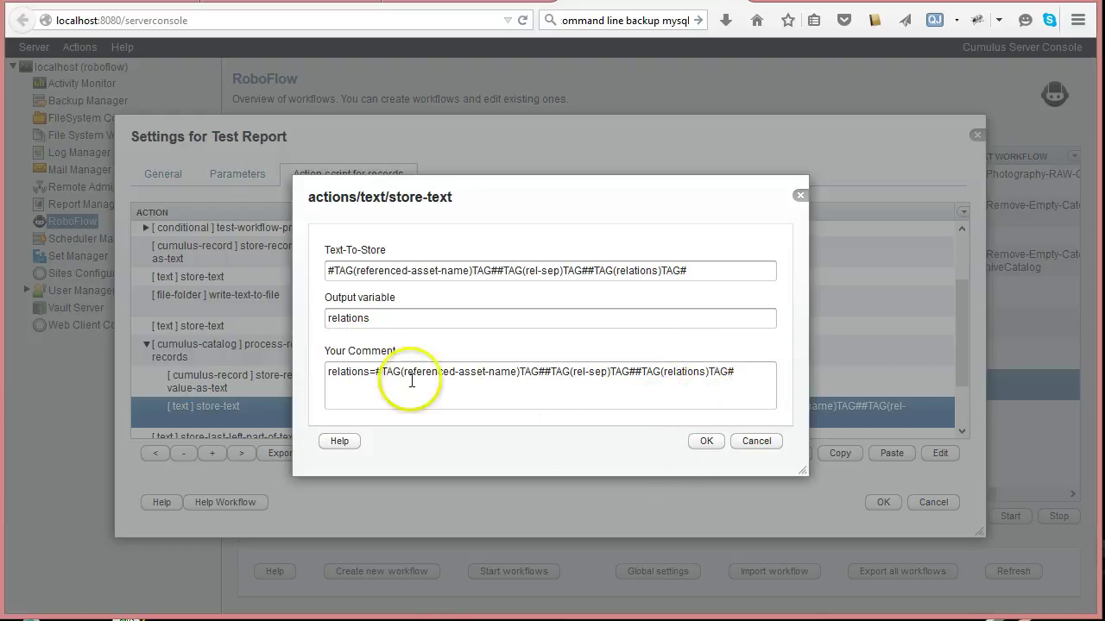
click(751, 443)
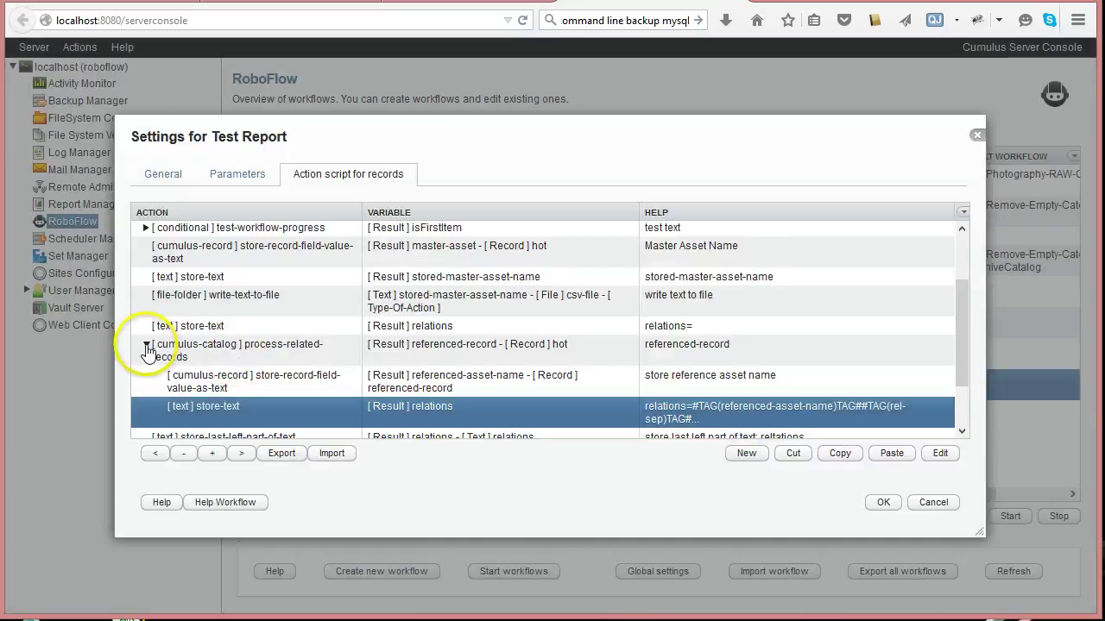
click(146, 345)
Step: Cut the unused store-sub-part-of-text action from the script
click(208, 375)
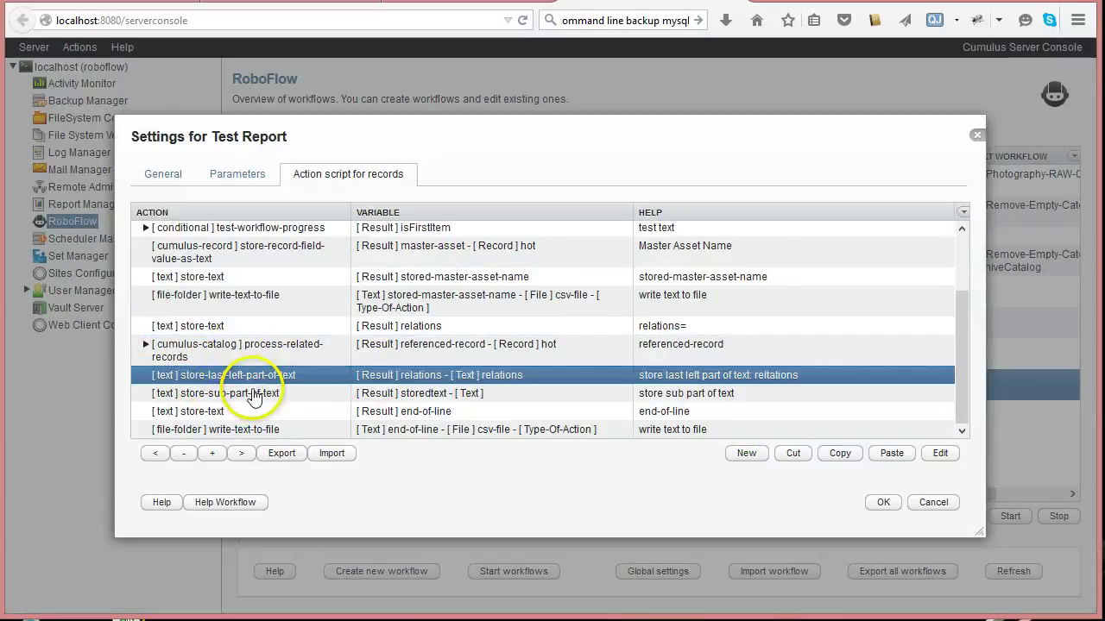
click(248, 393)
click(794, 454)
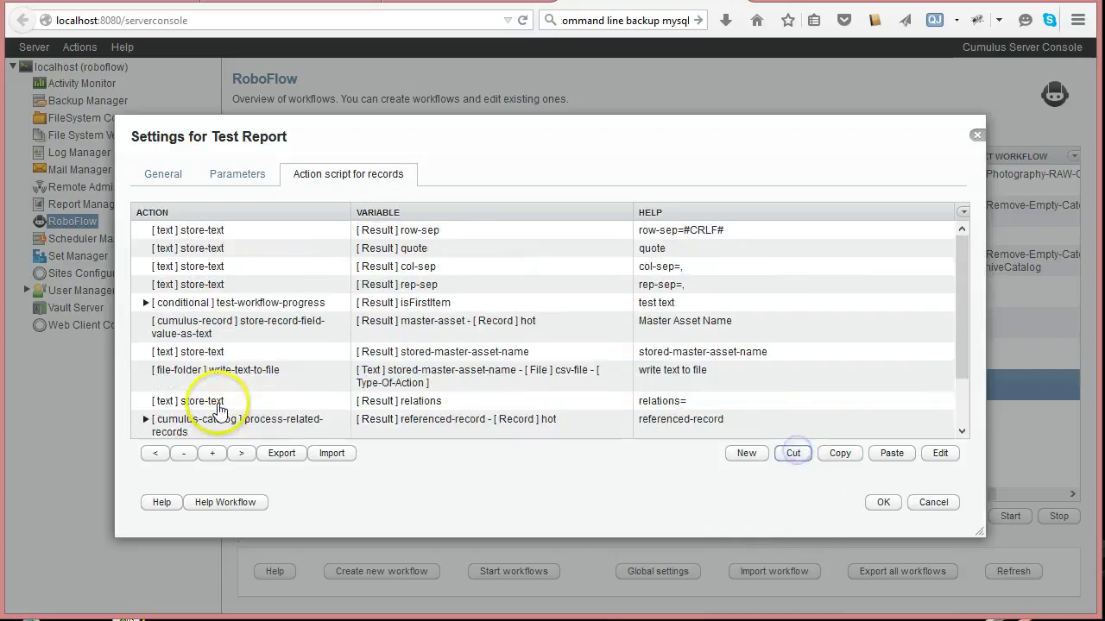
Step: Append the stored relations tag to the text to store of the end-of-line store-text action
drag(969, 320, 968, 404)
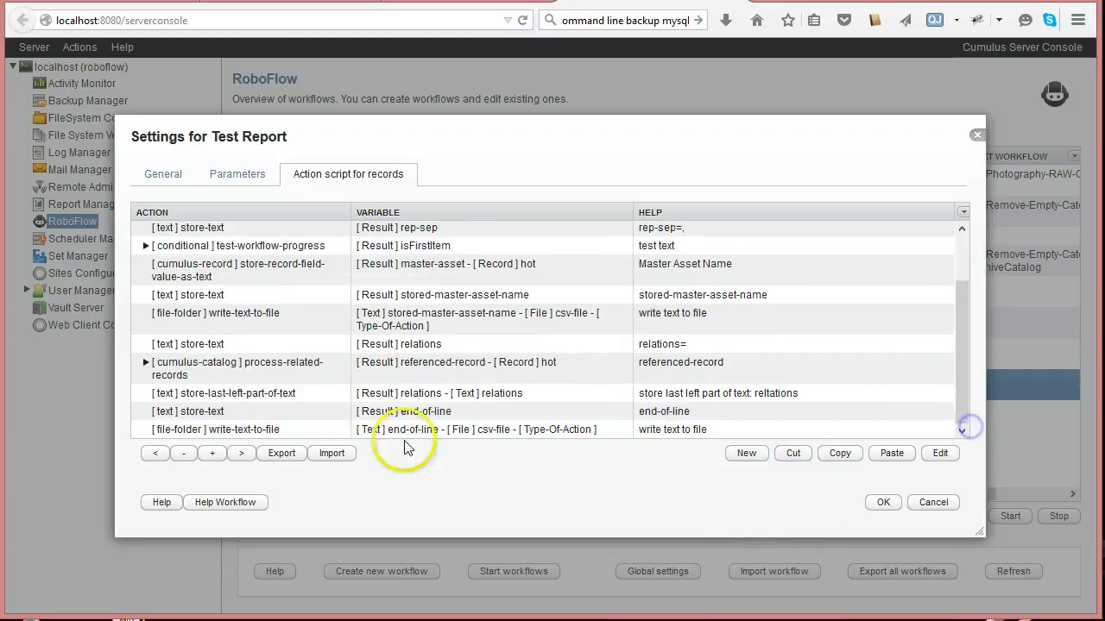
double_click(208, 414)
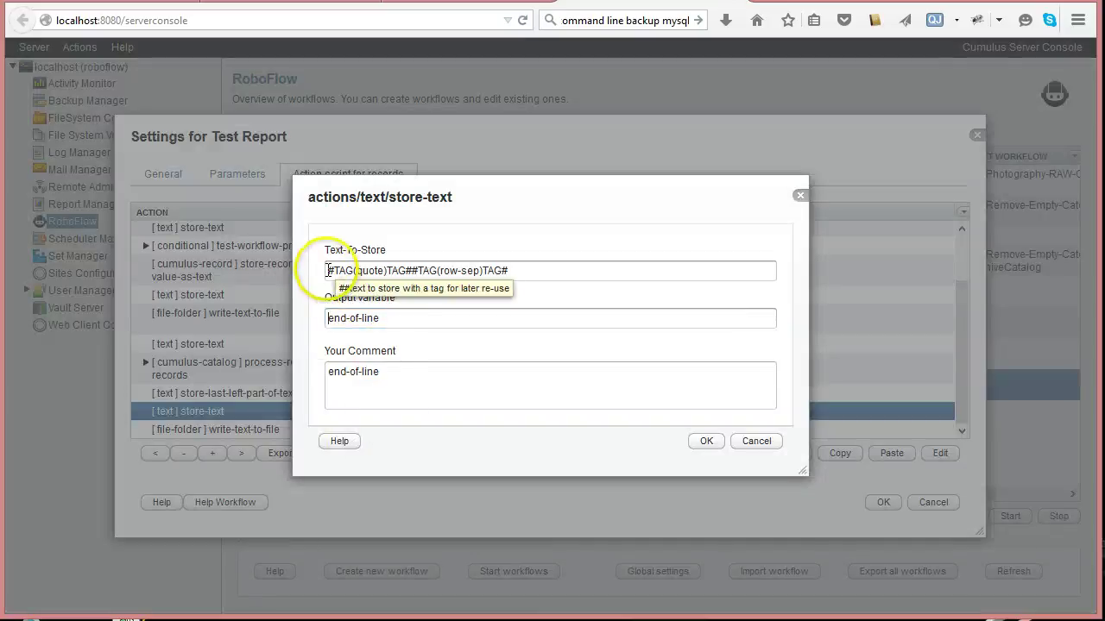
click(562, 273)
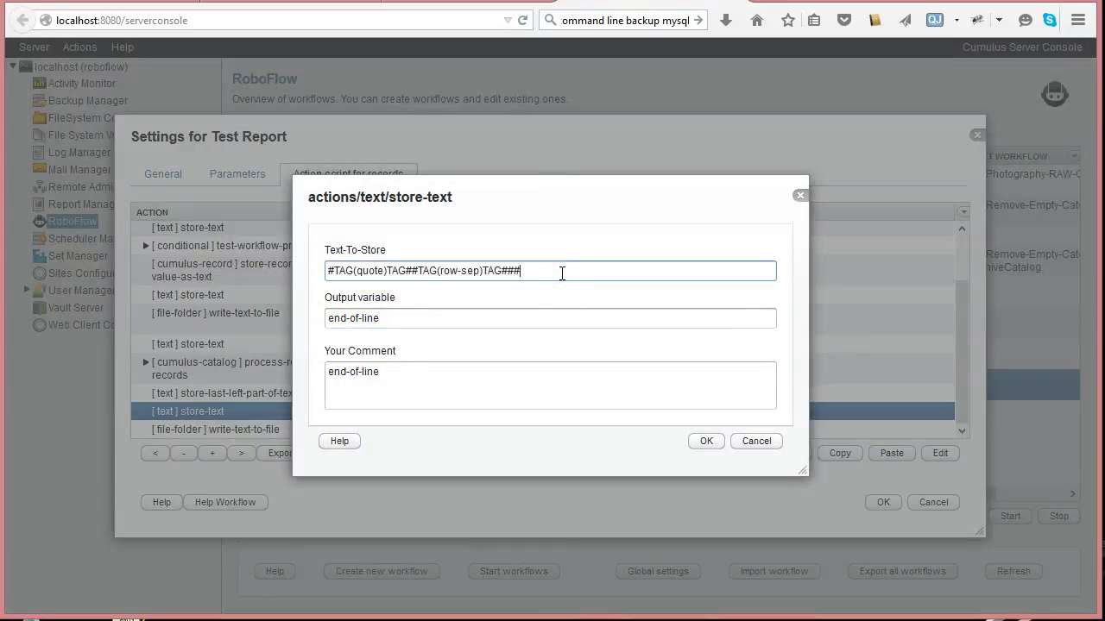
click(763, 365)
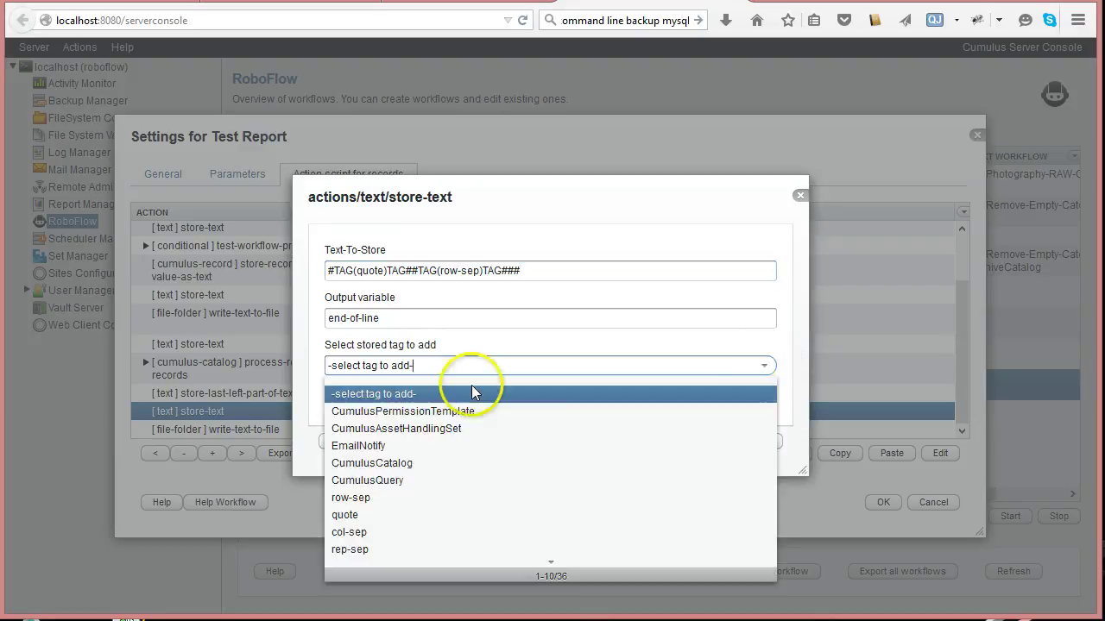
scroll(394, 517, down, 2)
scroll(388, 457, up, 1)
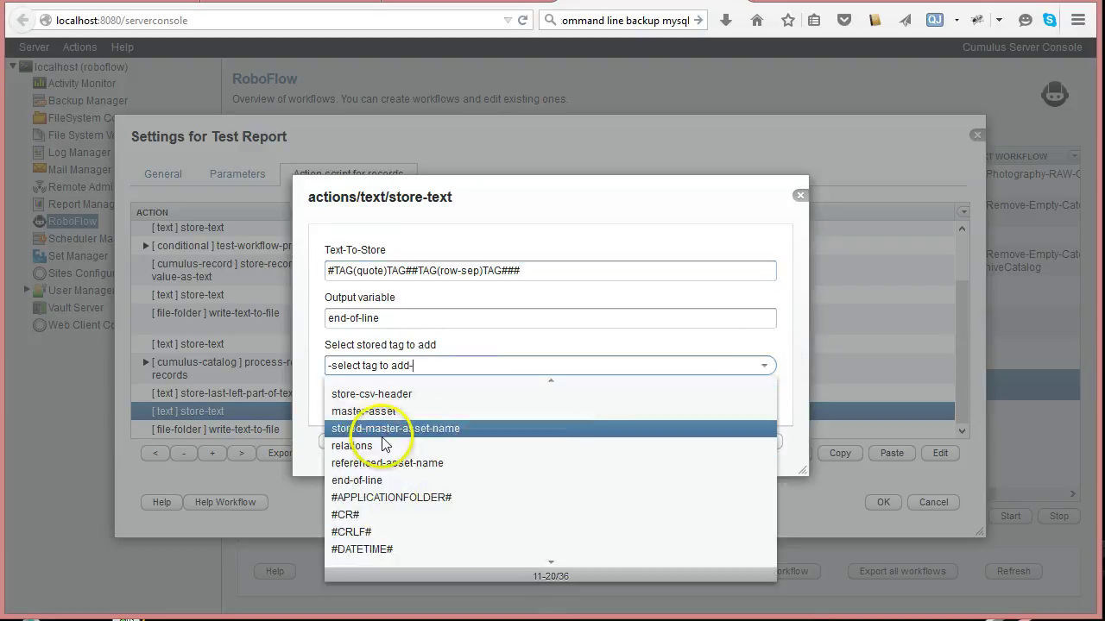
click(367, 444)
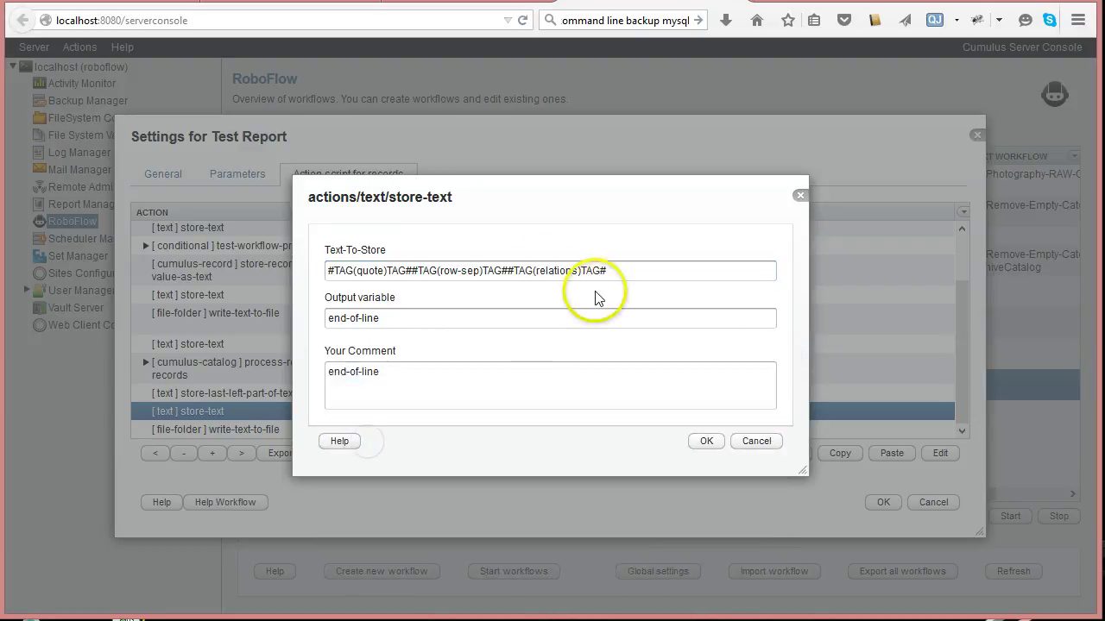
Step: Move #TAG(relations)TAG# to the start of the text to store, before the quote and row-sep tags, and save the action
drag(508, 271, 650, 272)
key(ctrl+c)
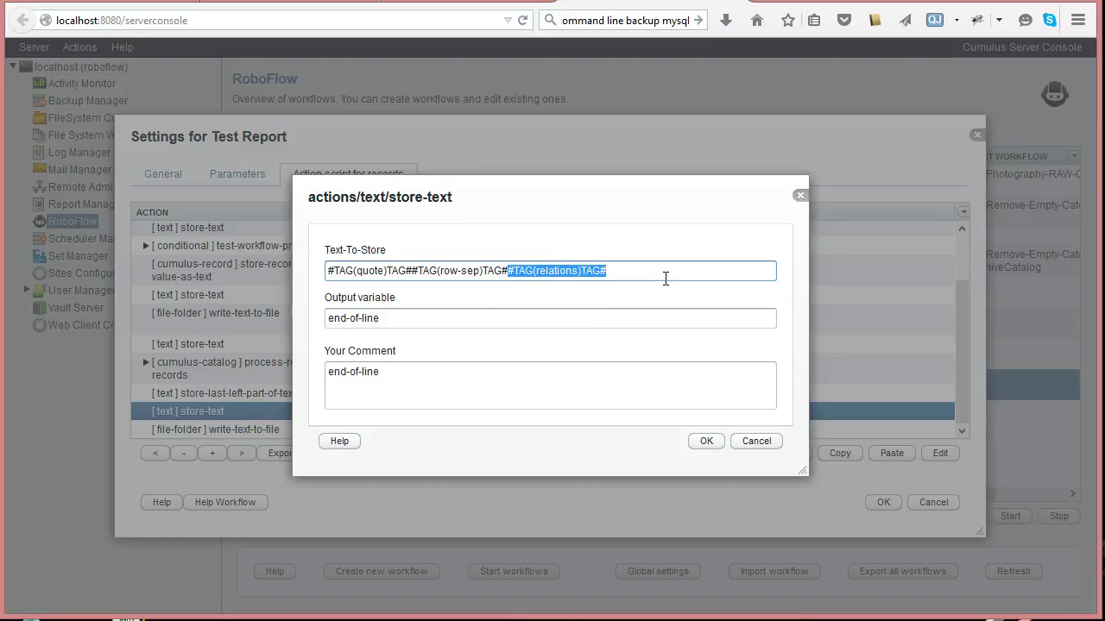
key(Delete)
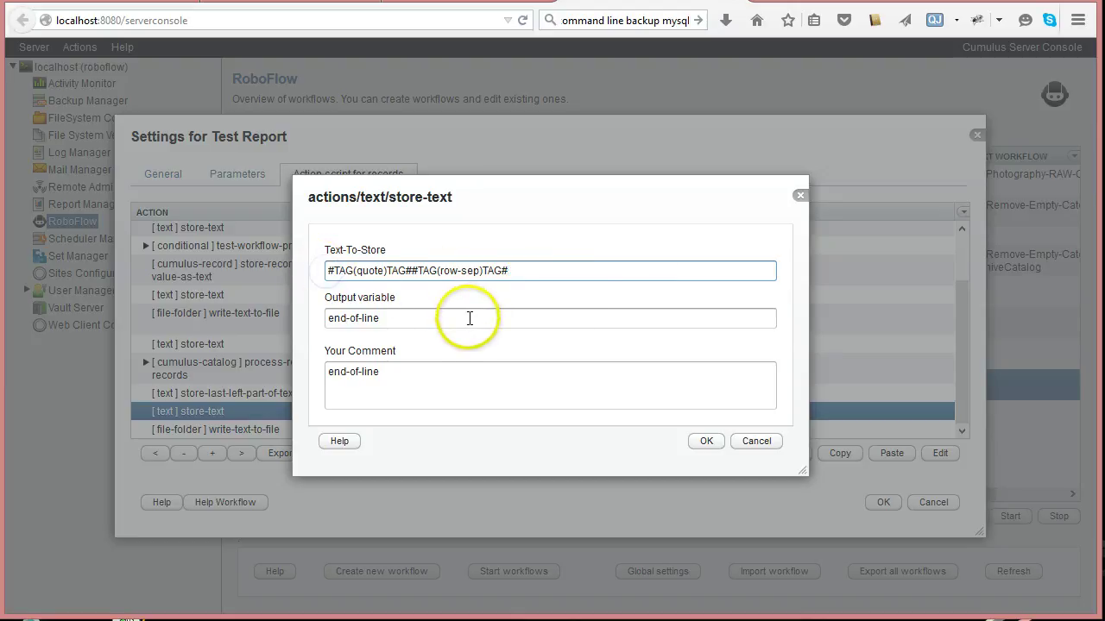
key(ctrl+v)
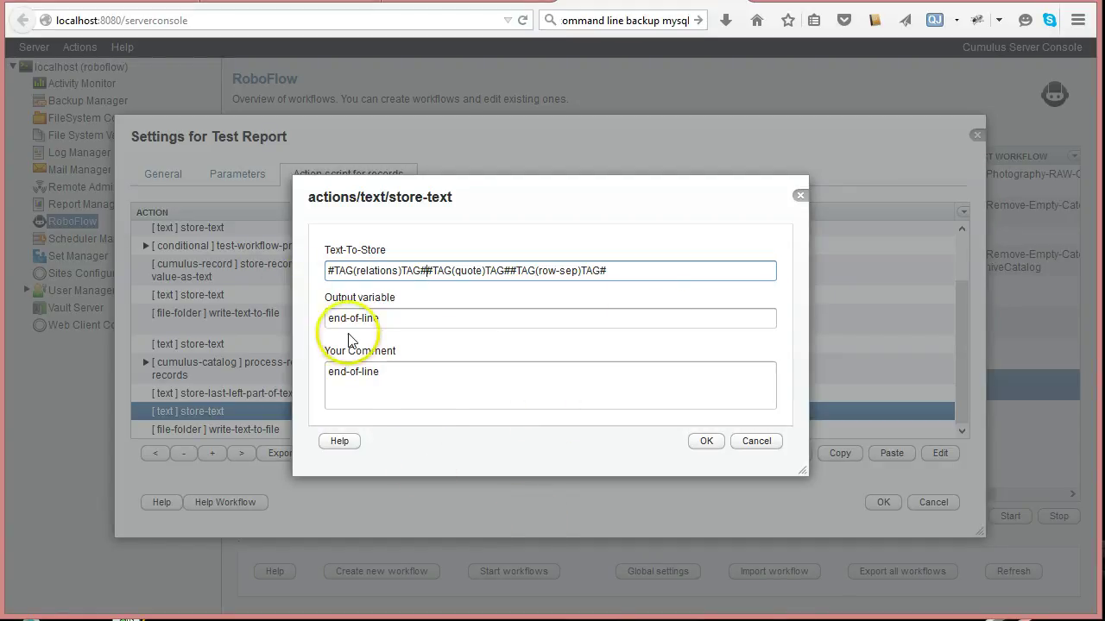
click(707, 442)
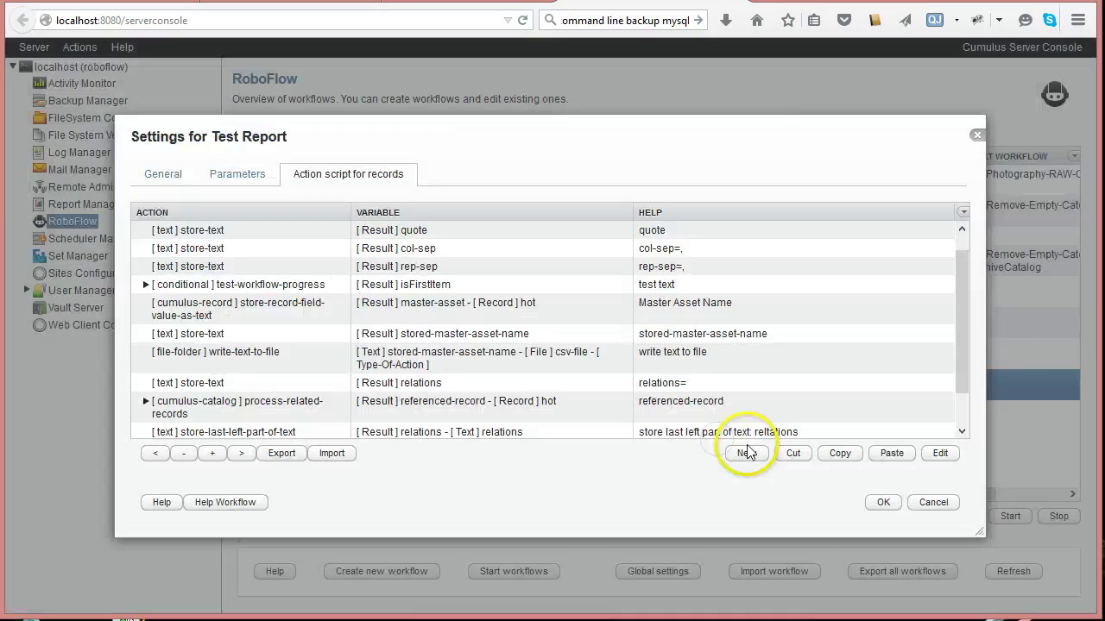
Step: Save the Test Report workflow with its revised action script and select Test Report in the workflow overview
scroll(960, 312, down, 2)
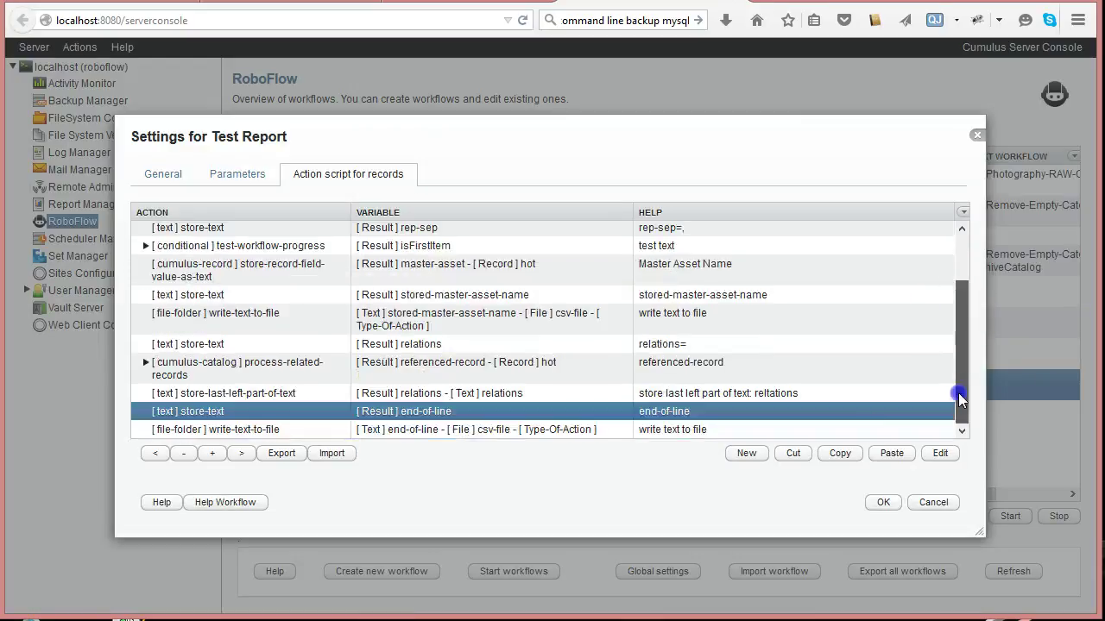
click(243, 431)
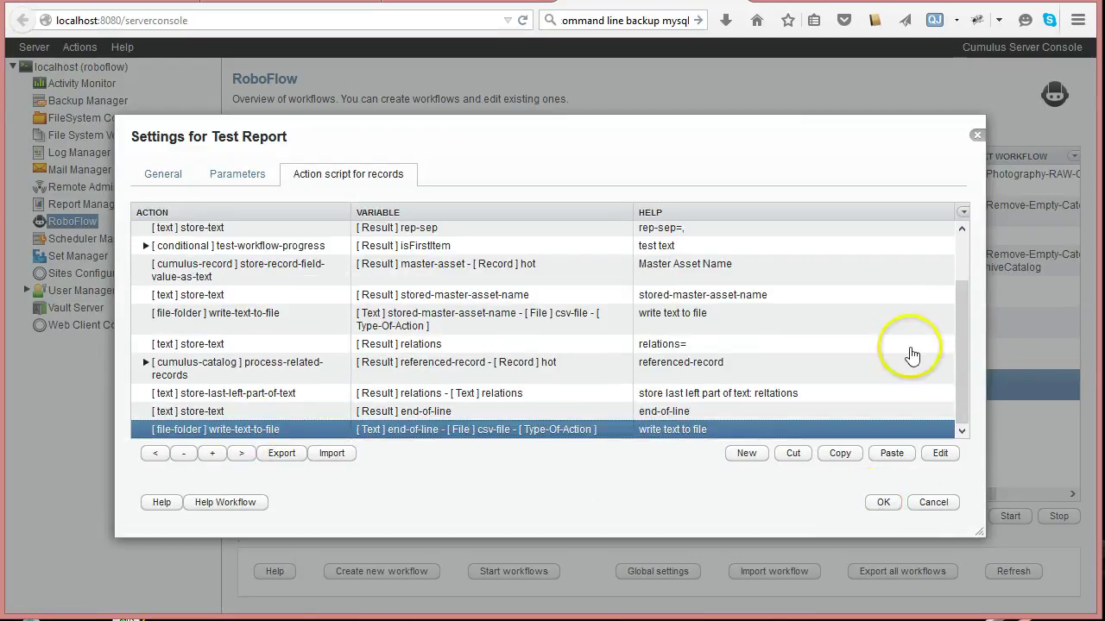
drag(961, 370, 958, 414)
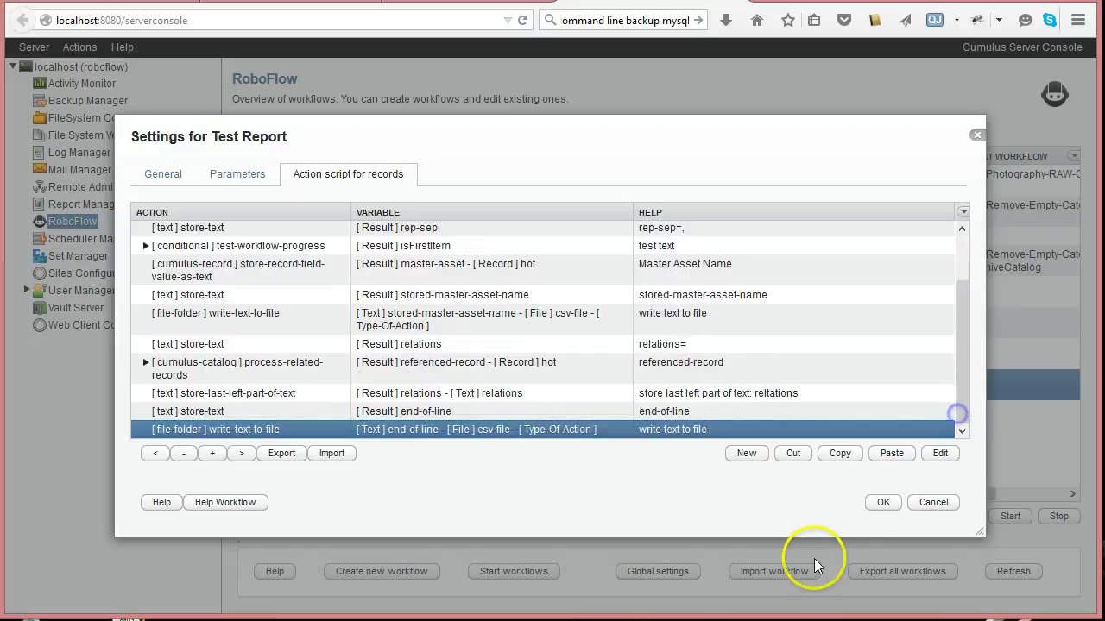
click(882, 510)
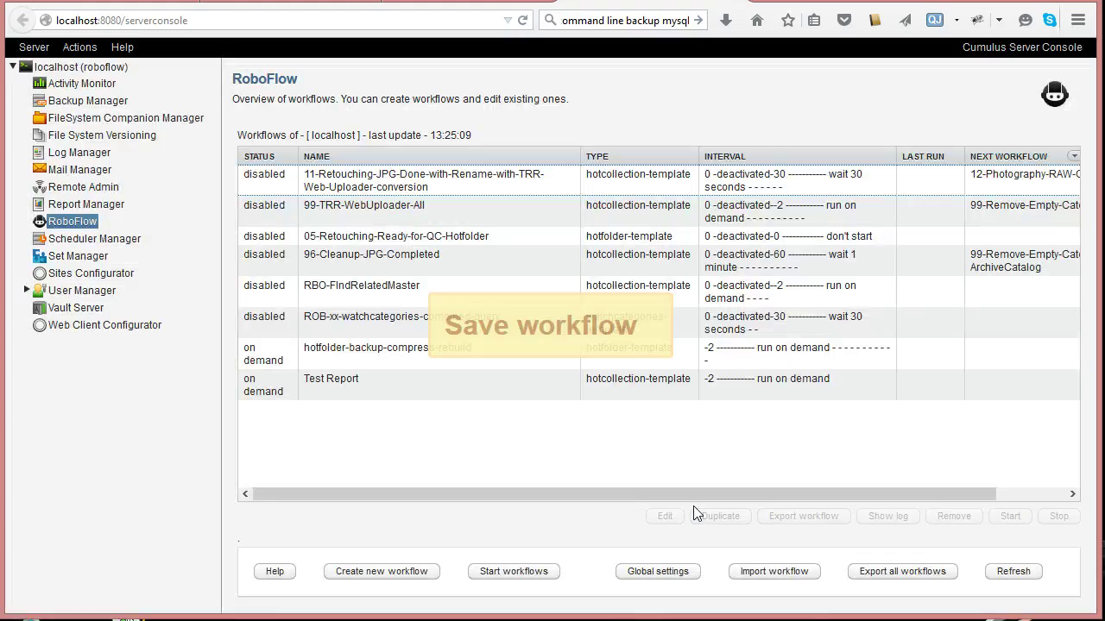
click(411, 390)
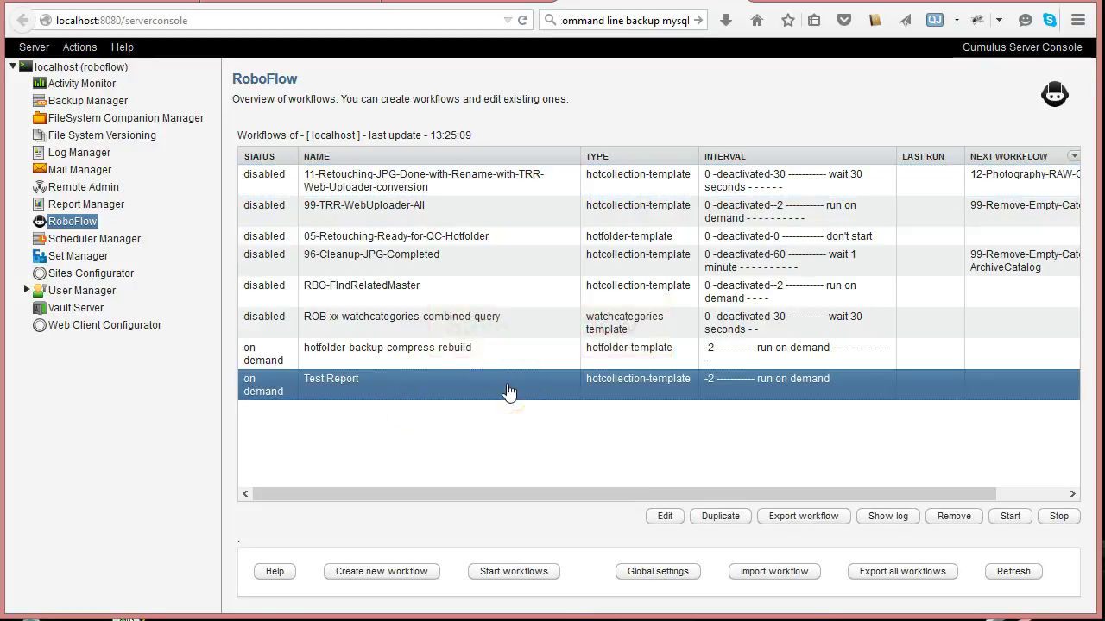